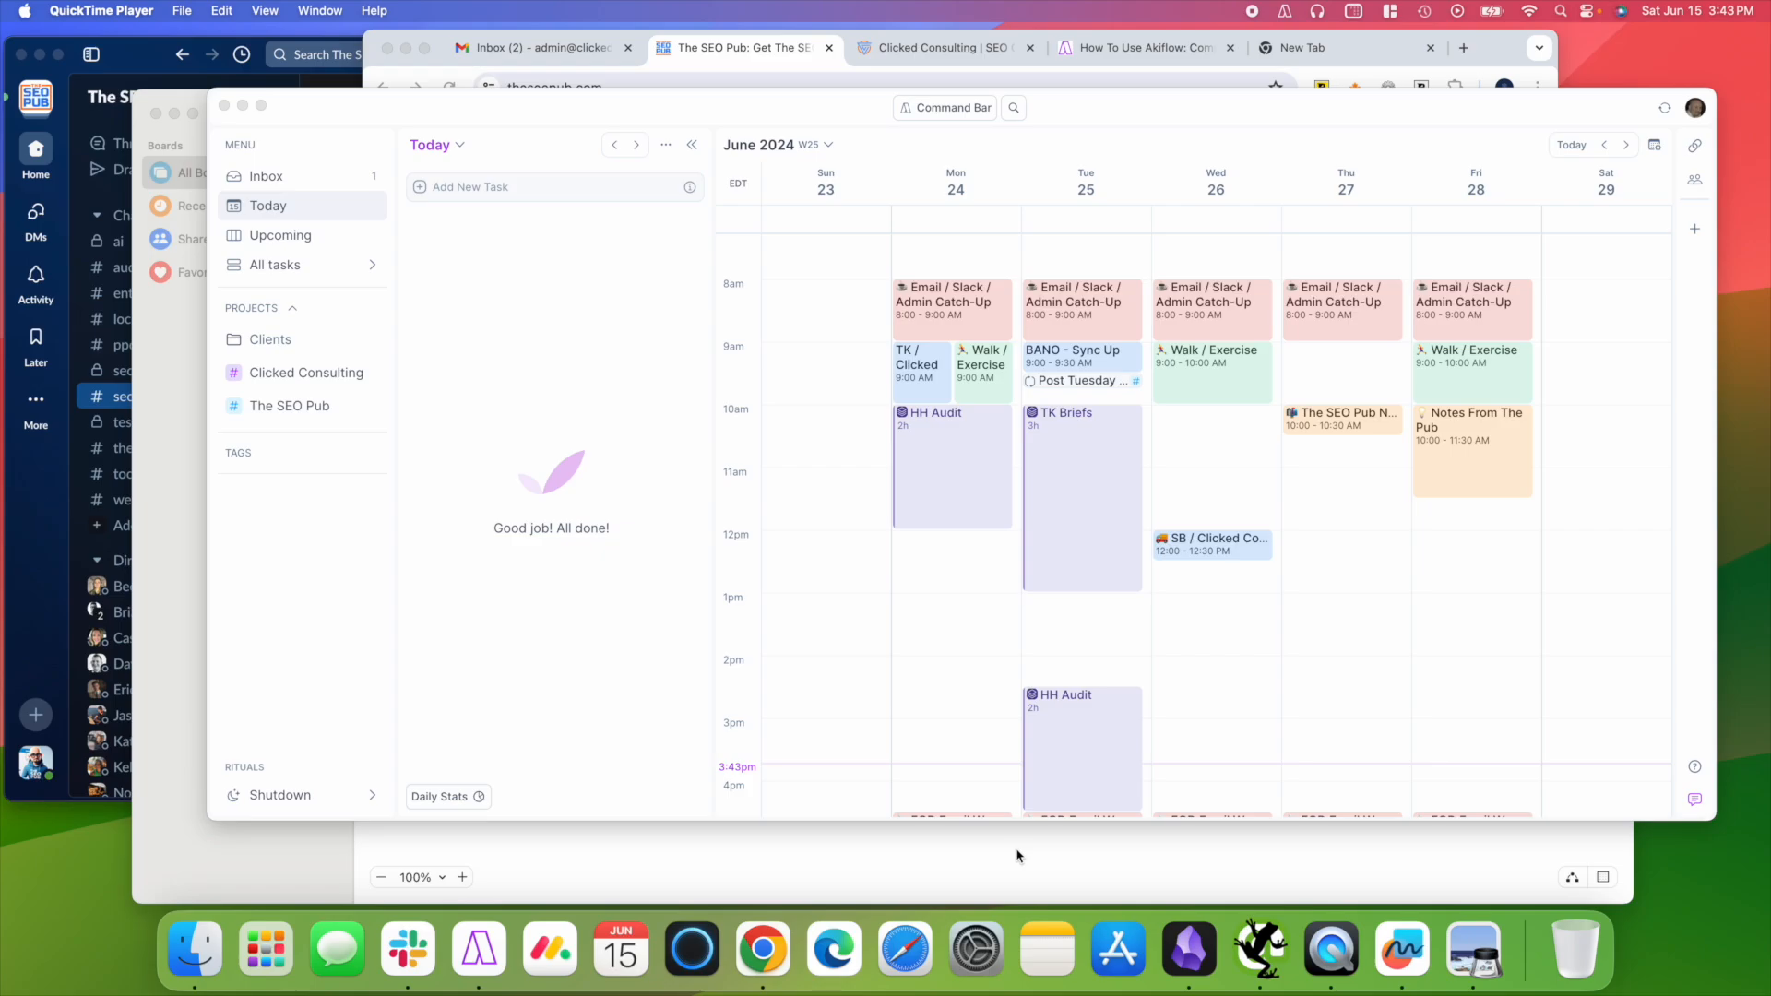
Look over The SEO Pub and Clicked Consulting websites in Chrome, and the Akiflow notes board in Freeform.
left_click(750, 53)
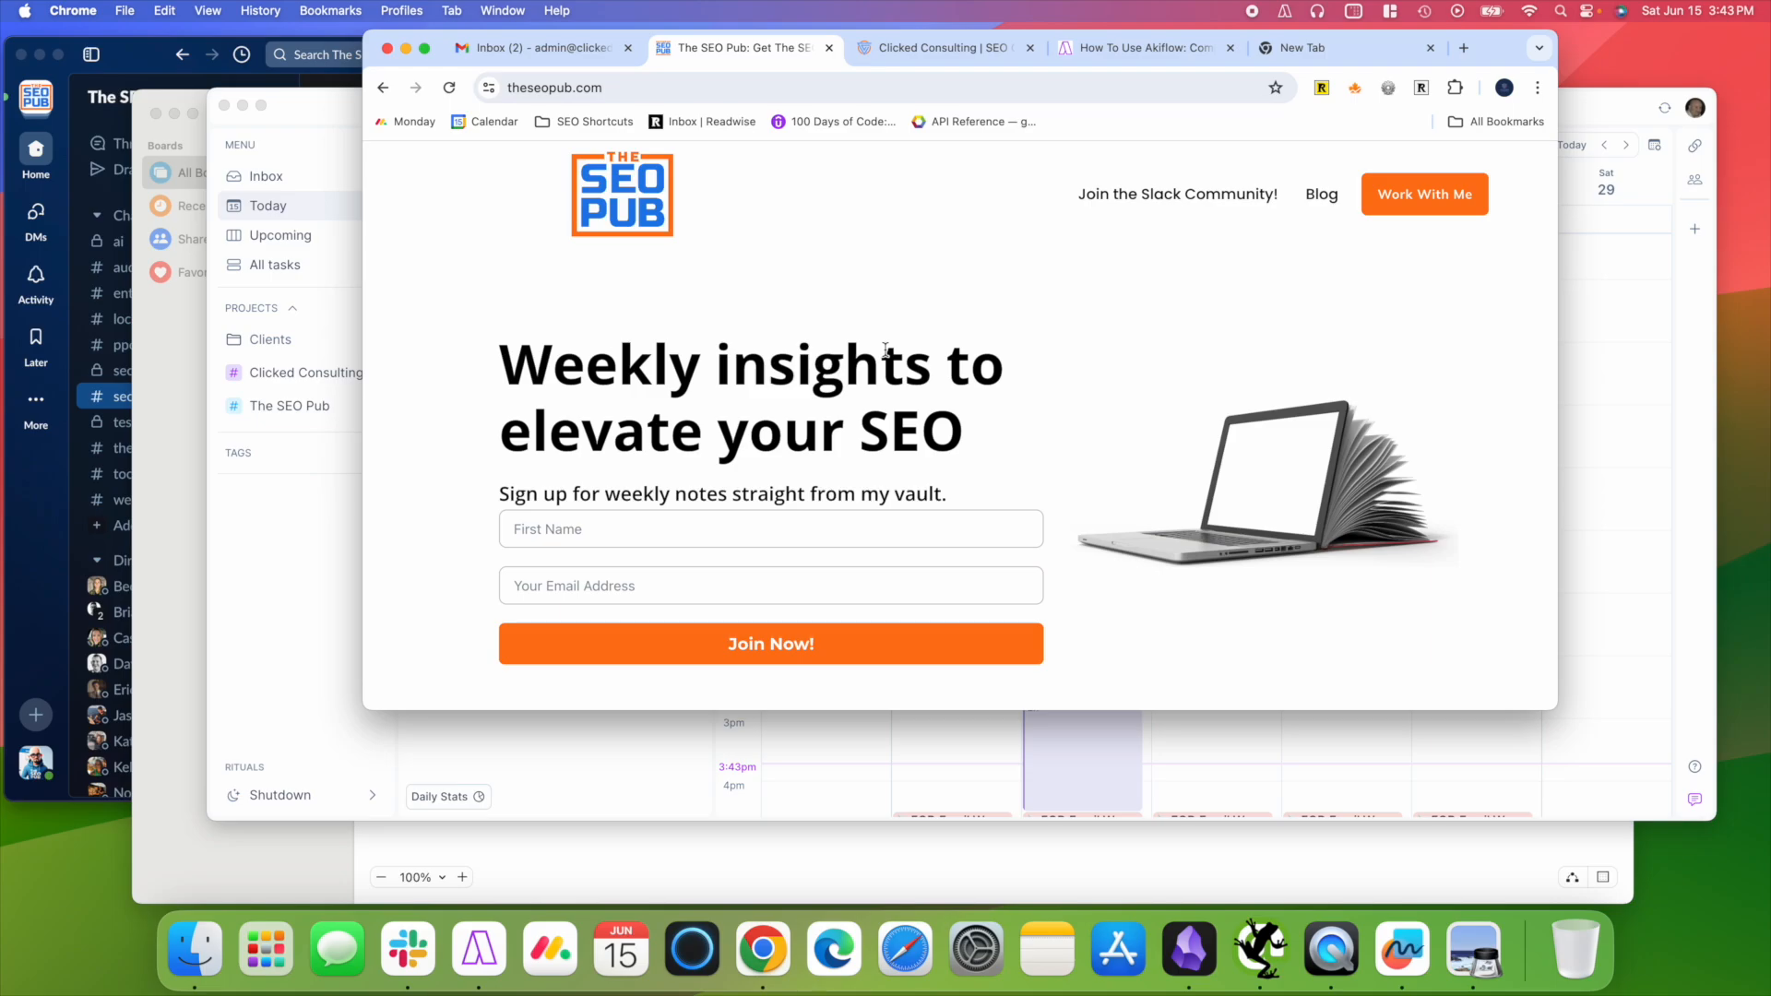
left_click(983, 50)
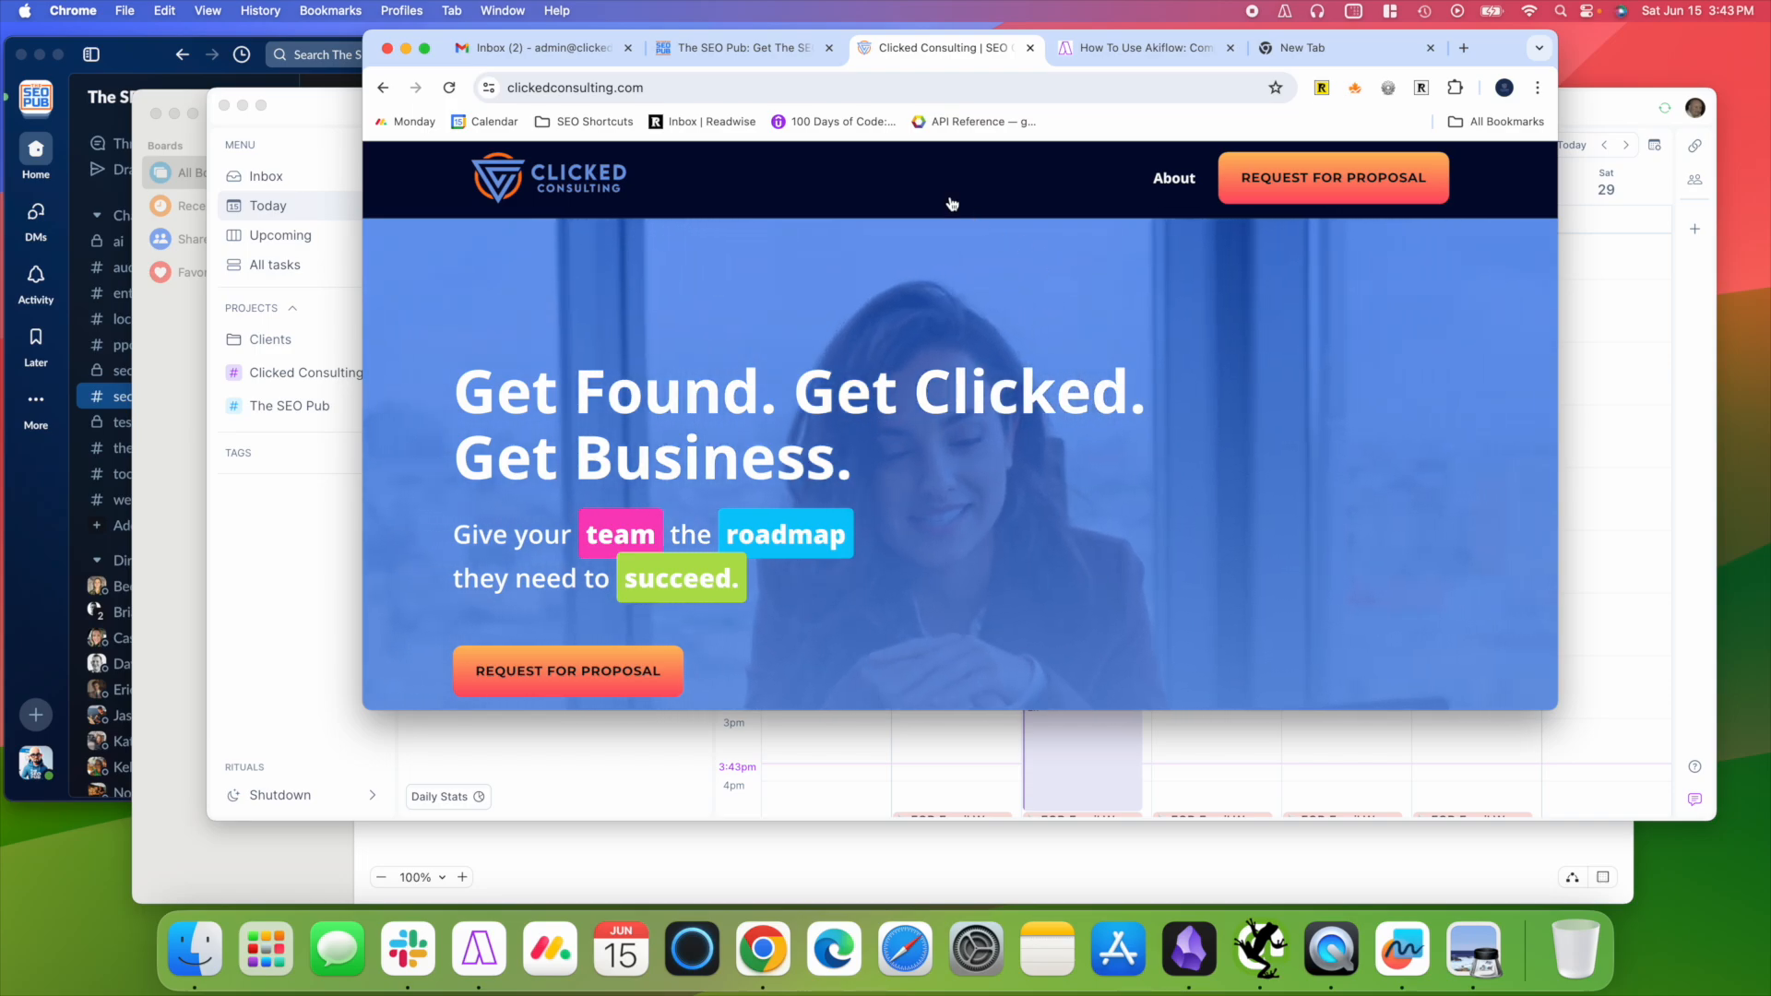
left_click(307, 109)
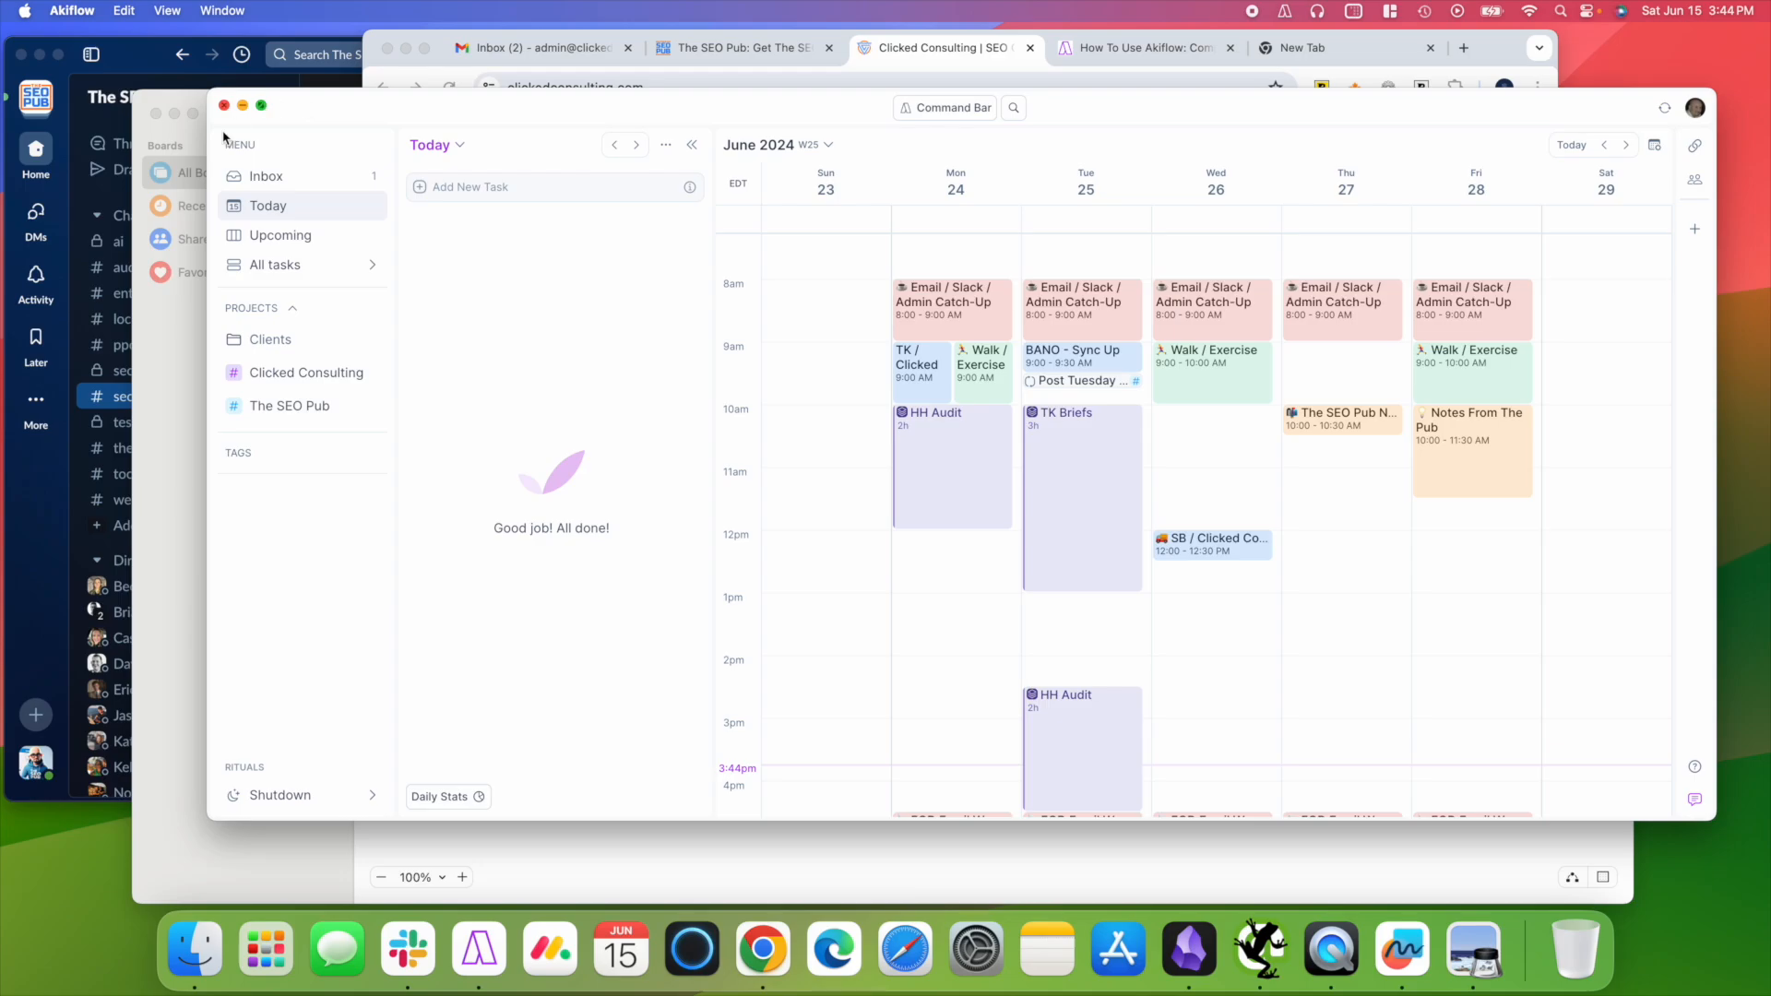
left_click(150, 410)
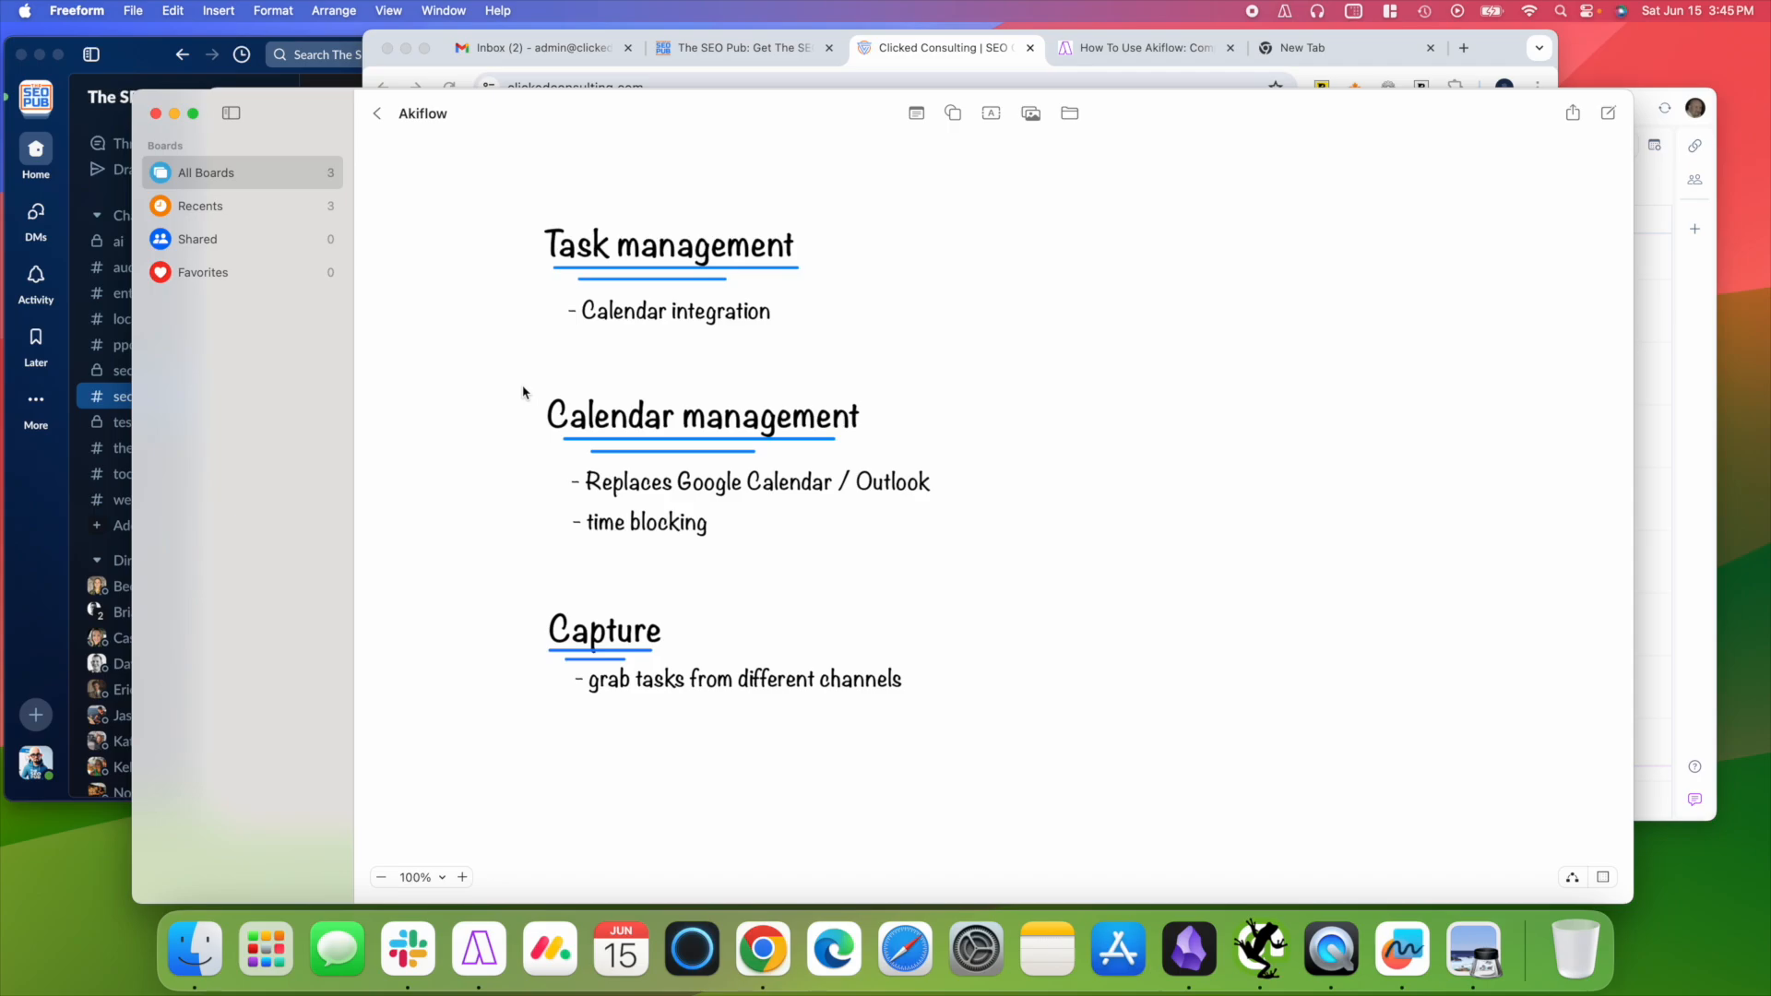
Switch to Akiflow and add a to-do for today titled "Write a proposal for XYZ".
left_click(1683, 360)
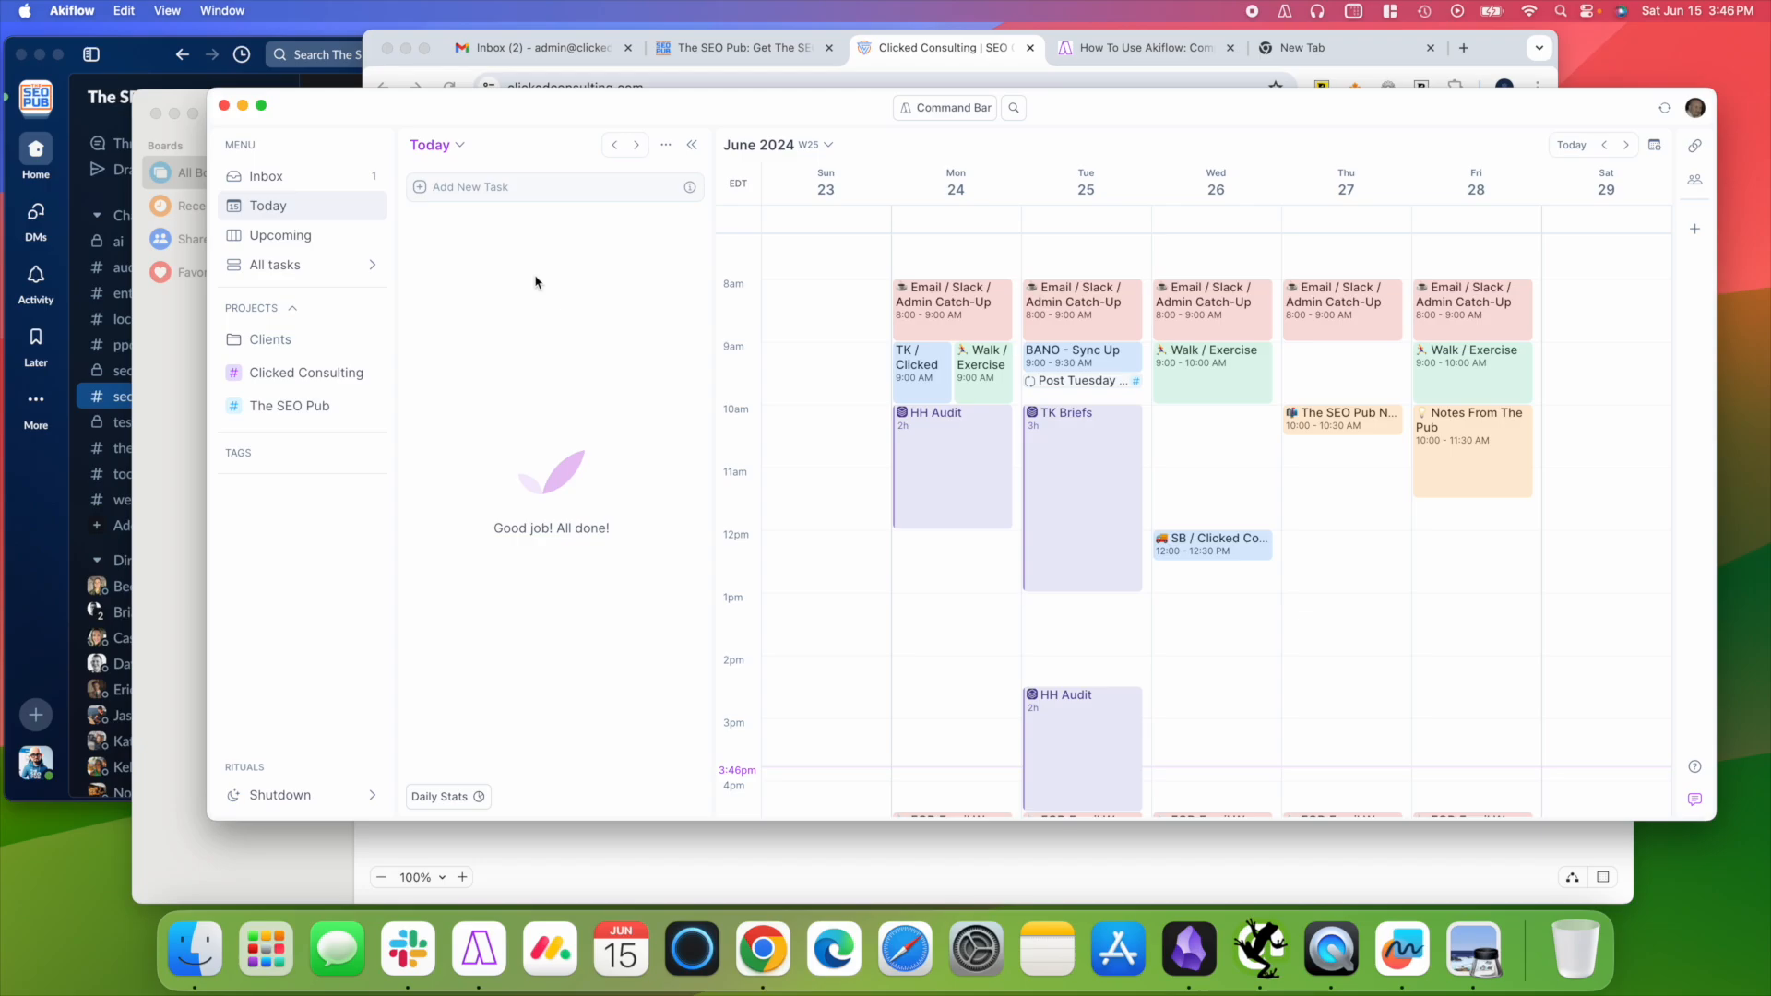
left_click(470, 191)
type("Write a p")
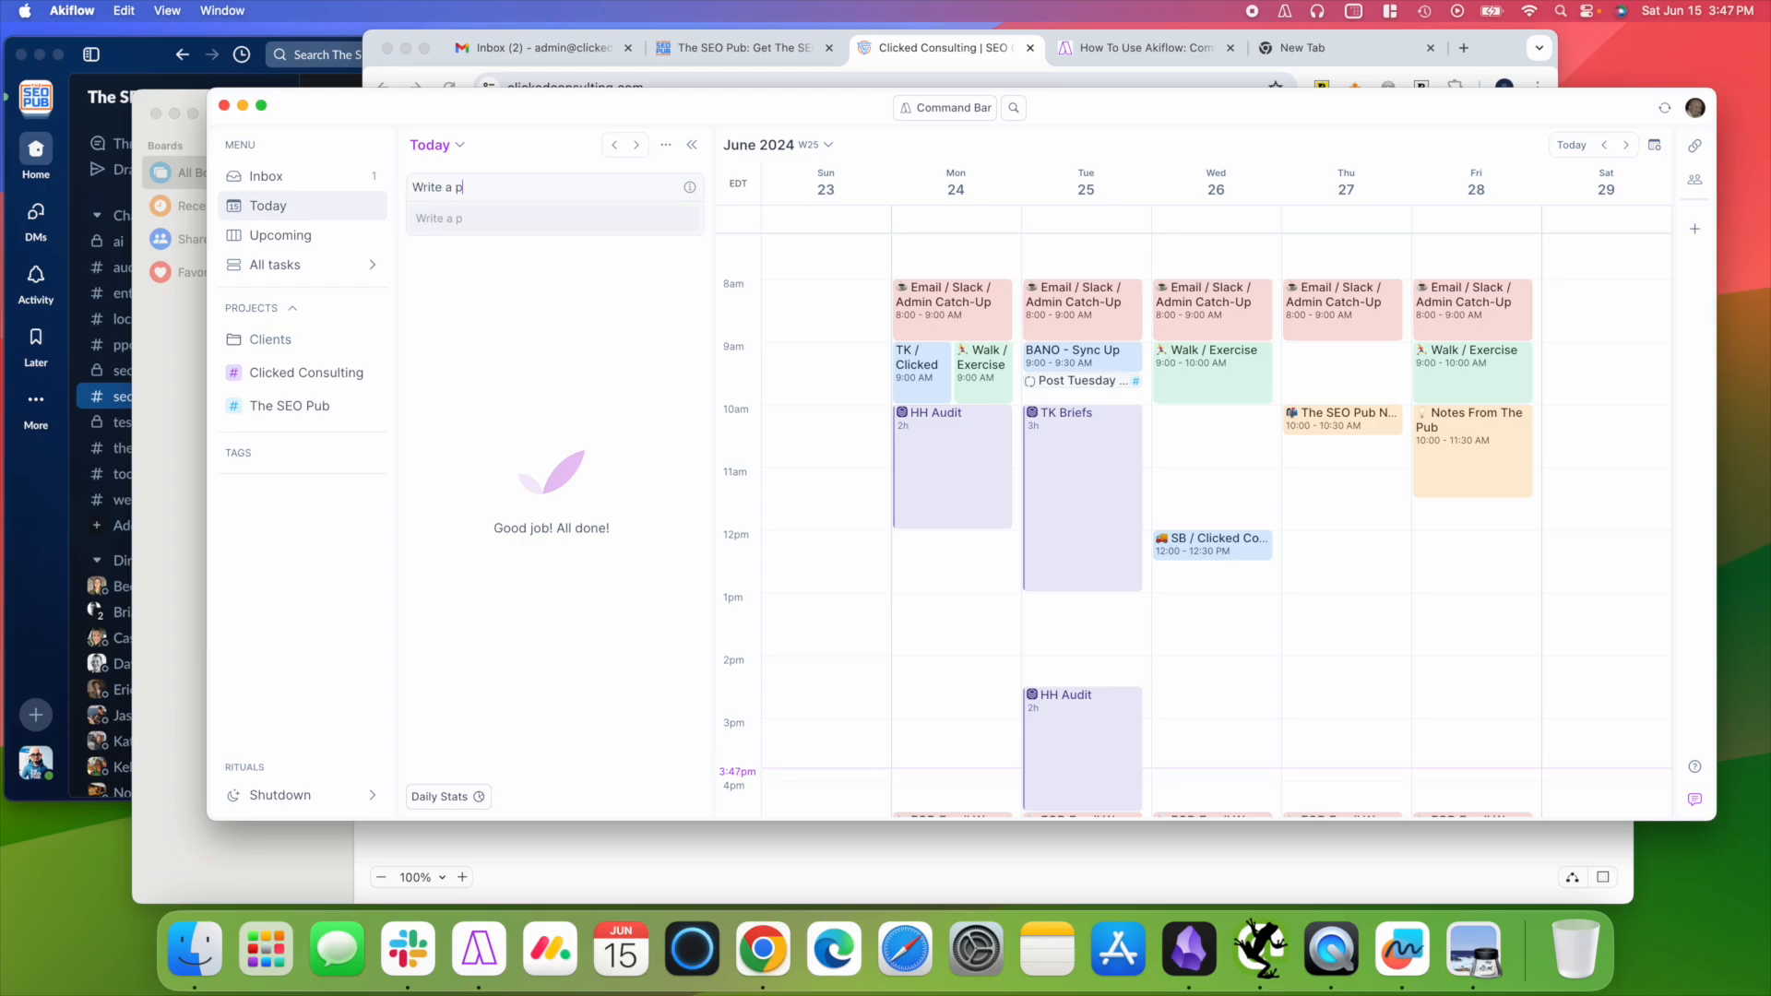
type("roposal for XYZ")
key("Return")
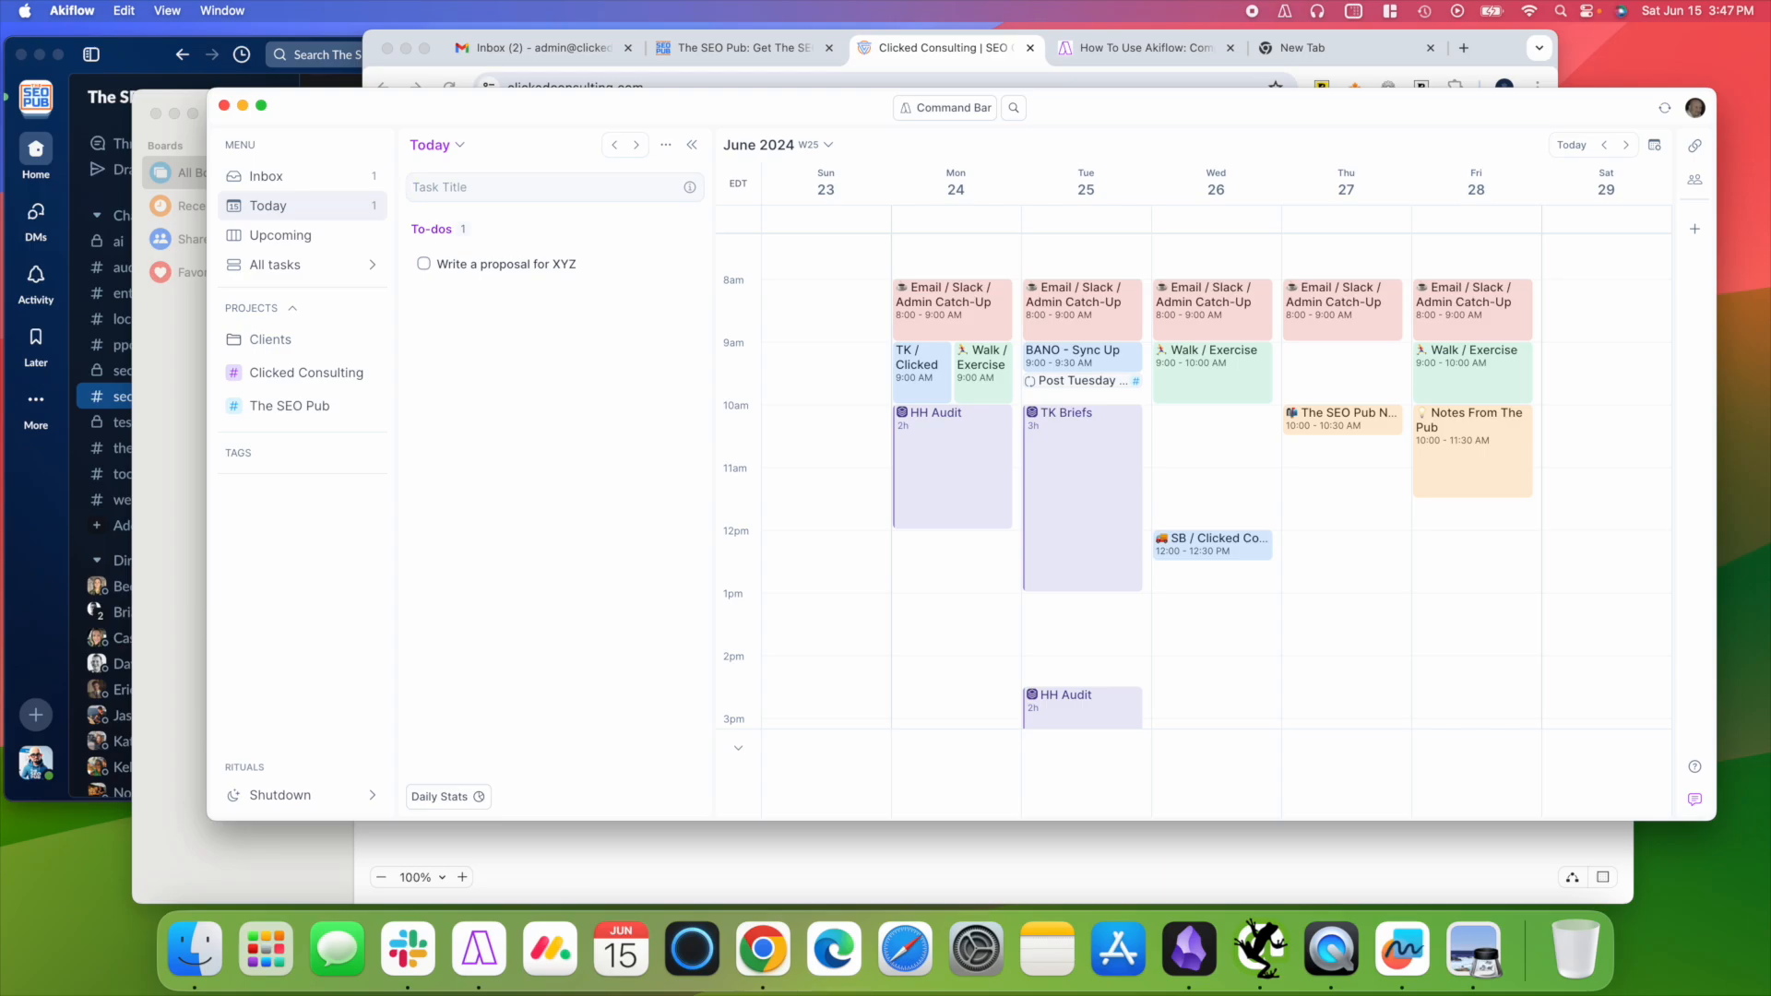
Add two more to-dos for today: "Sign NDA" and "Remind them to grant access to GA & GSC".
type("Sign ")
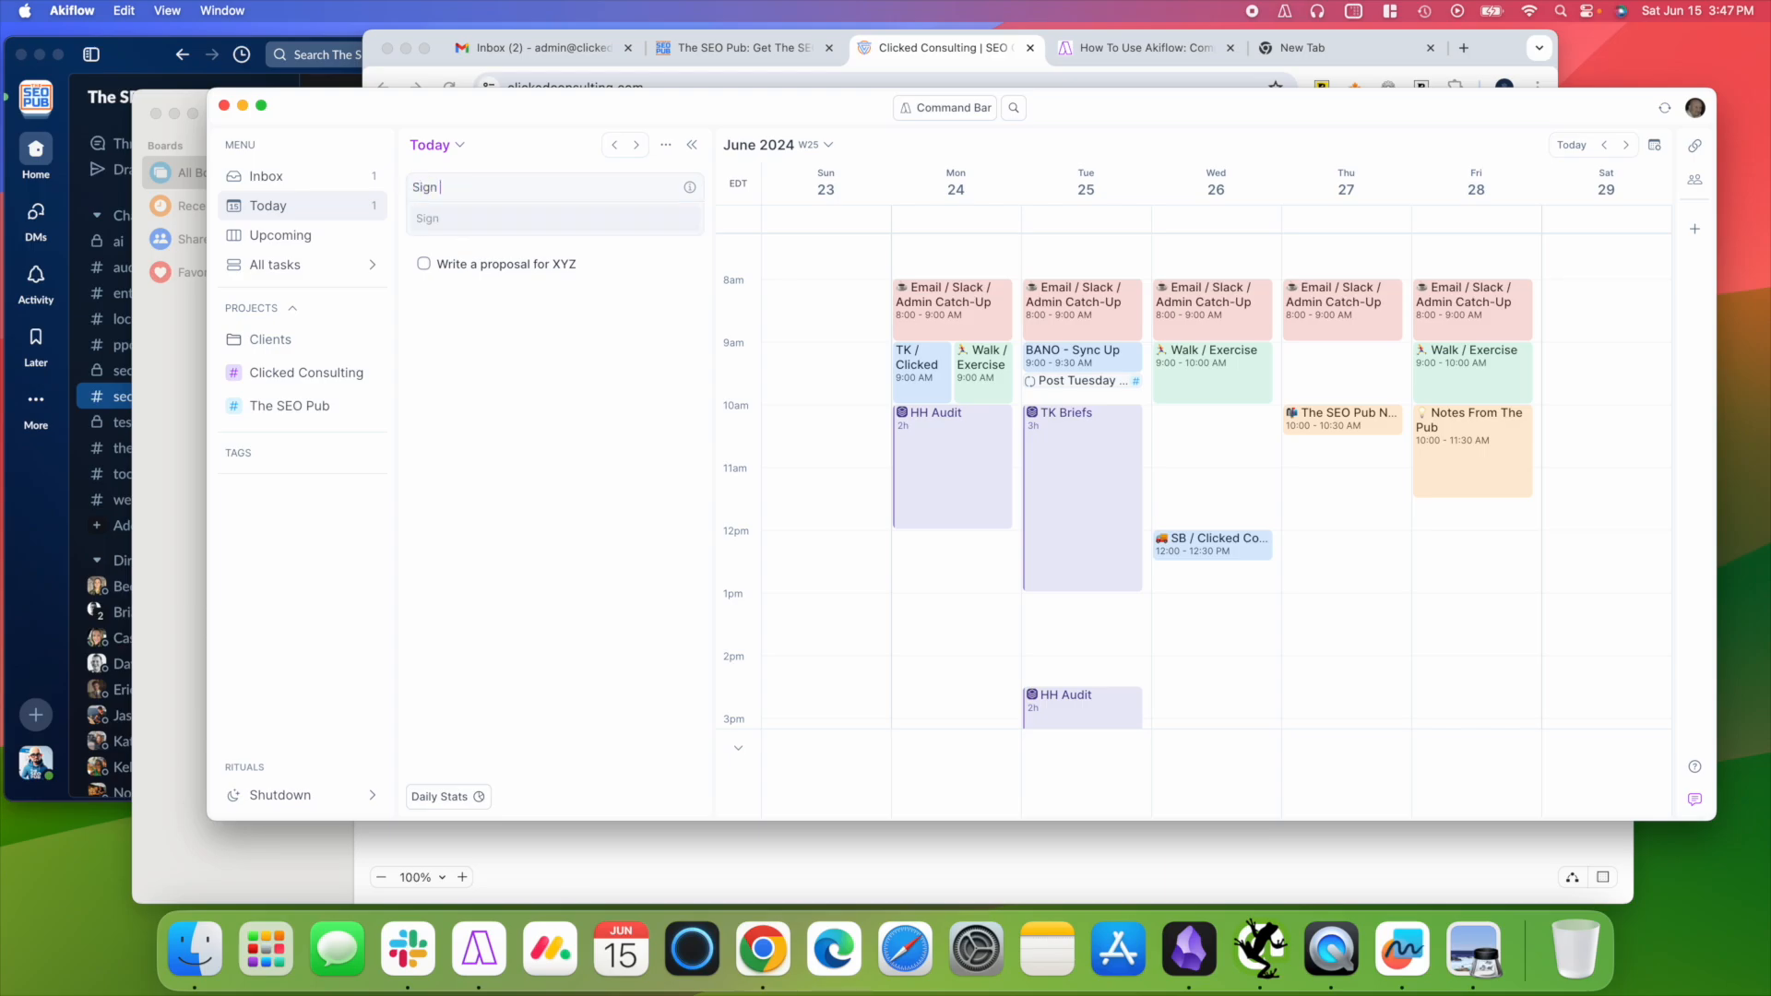
type("NDA")
key("Return")
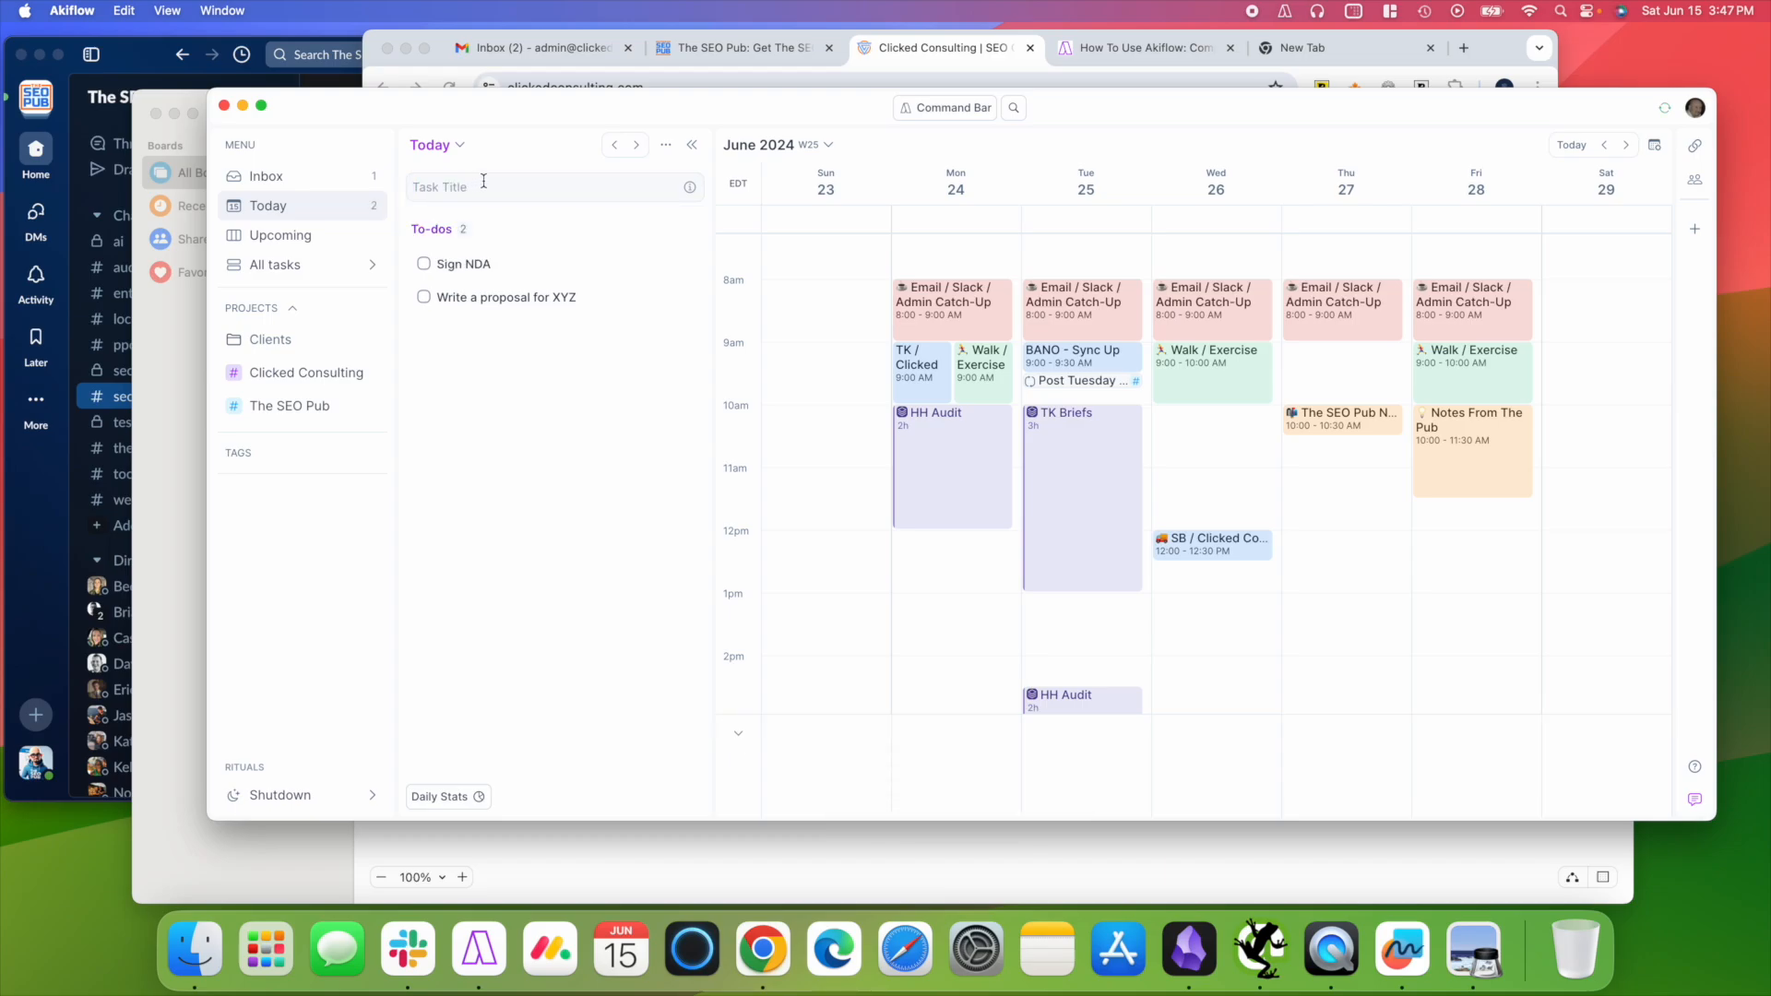
type("Remind them ")
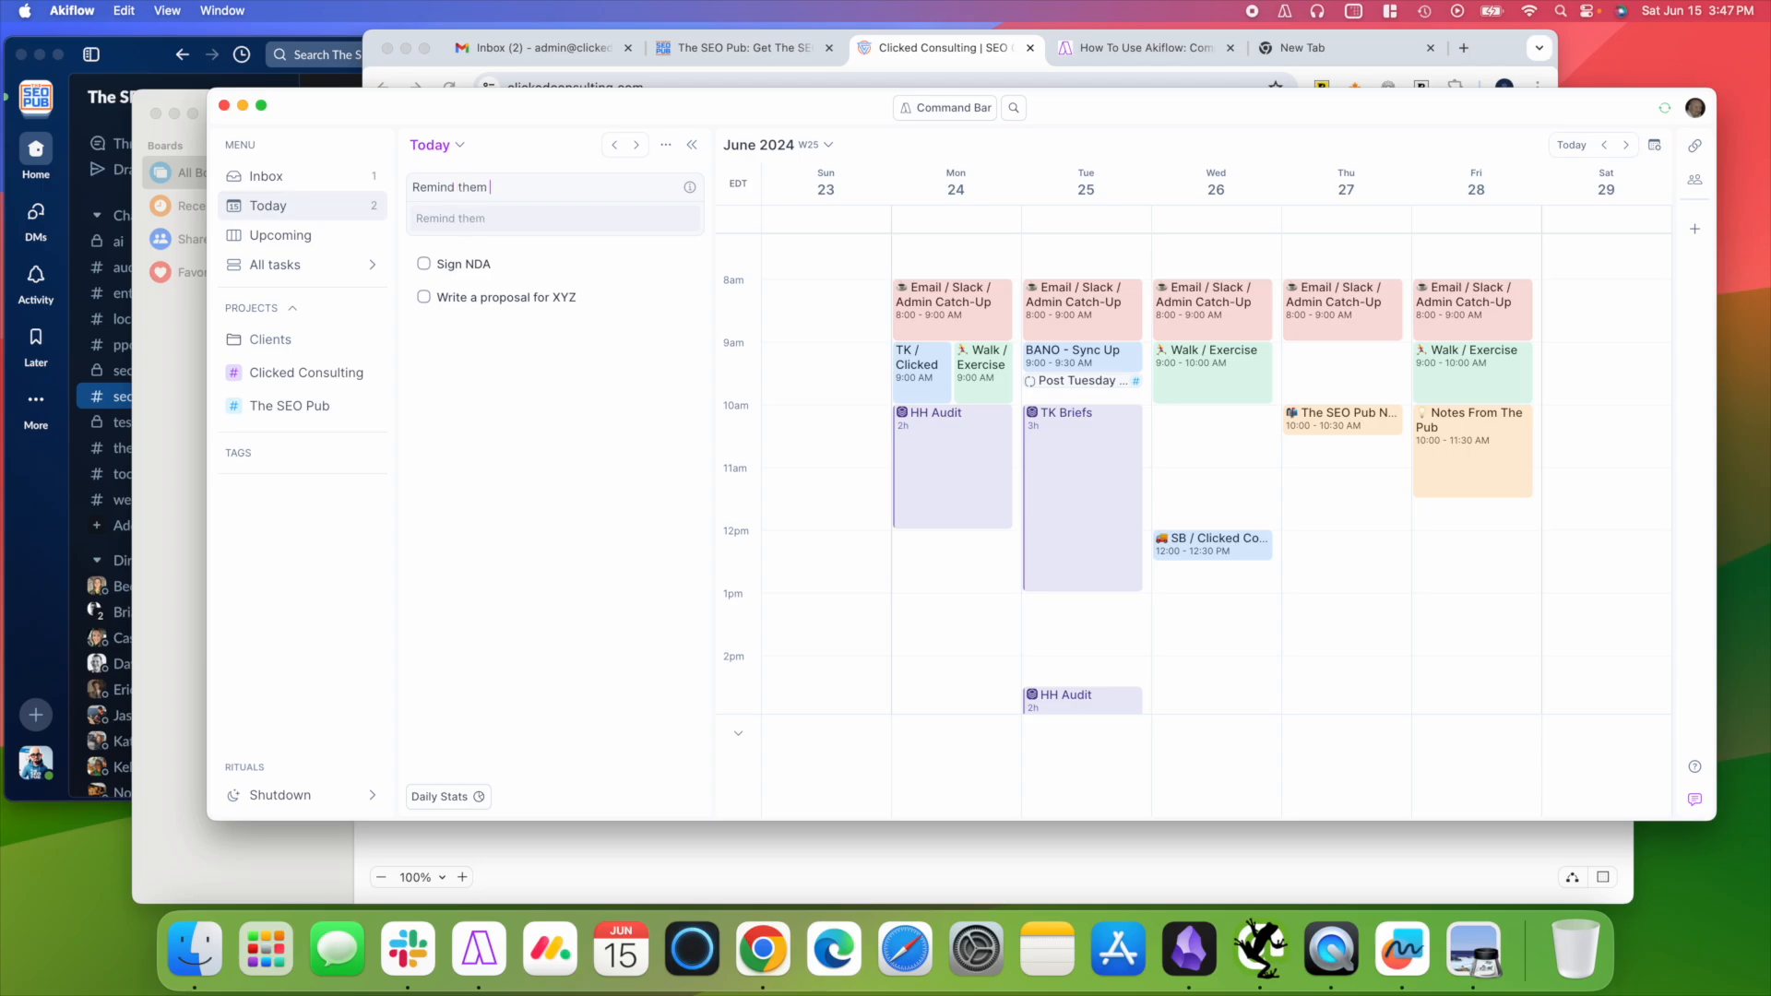
type("to grant access to GA & GSC")
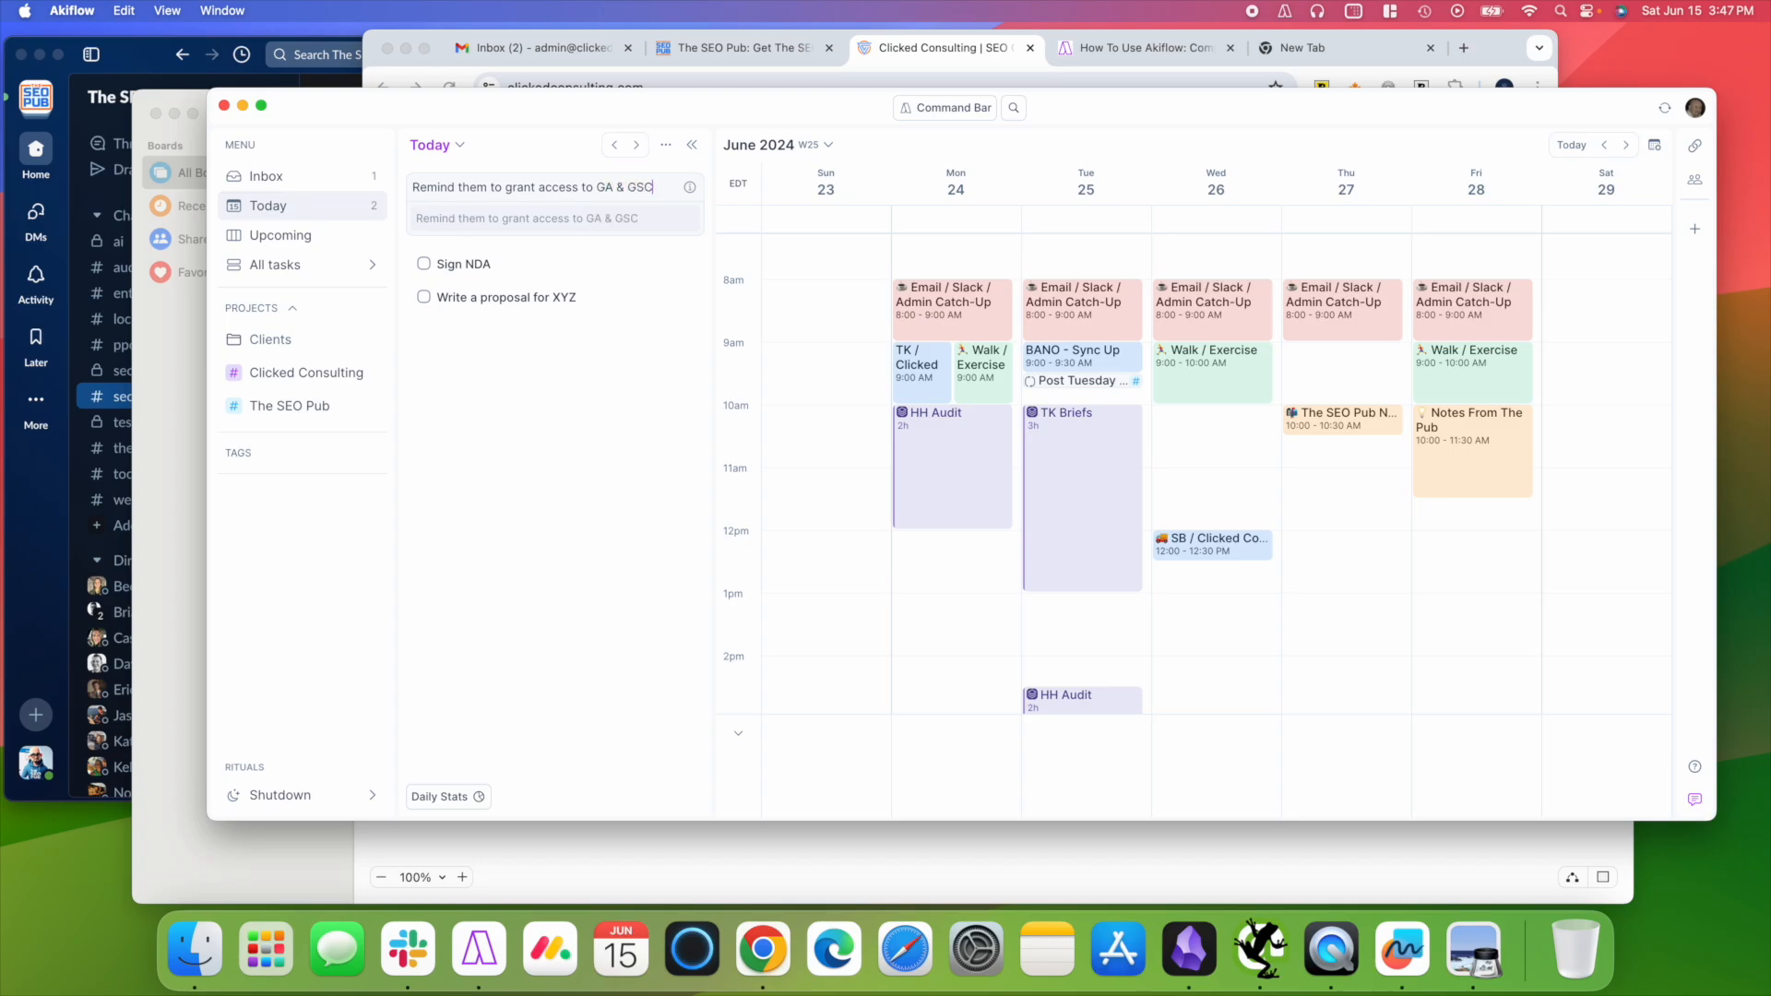
key("Return")
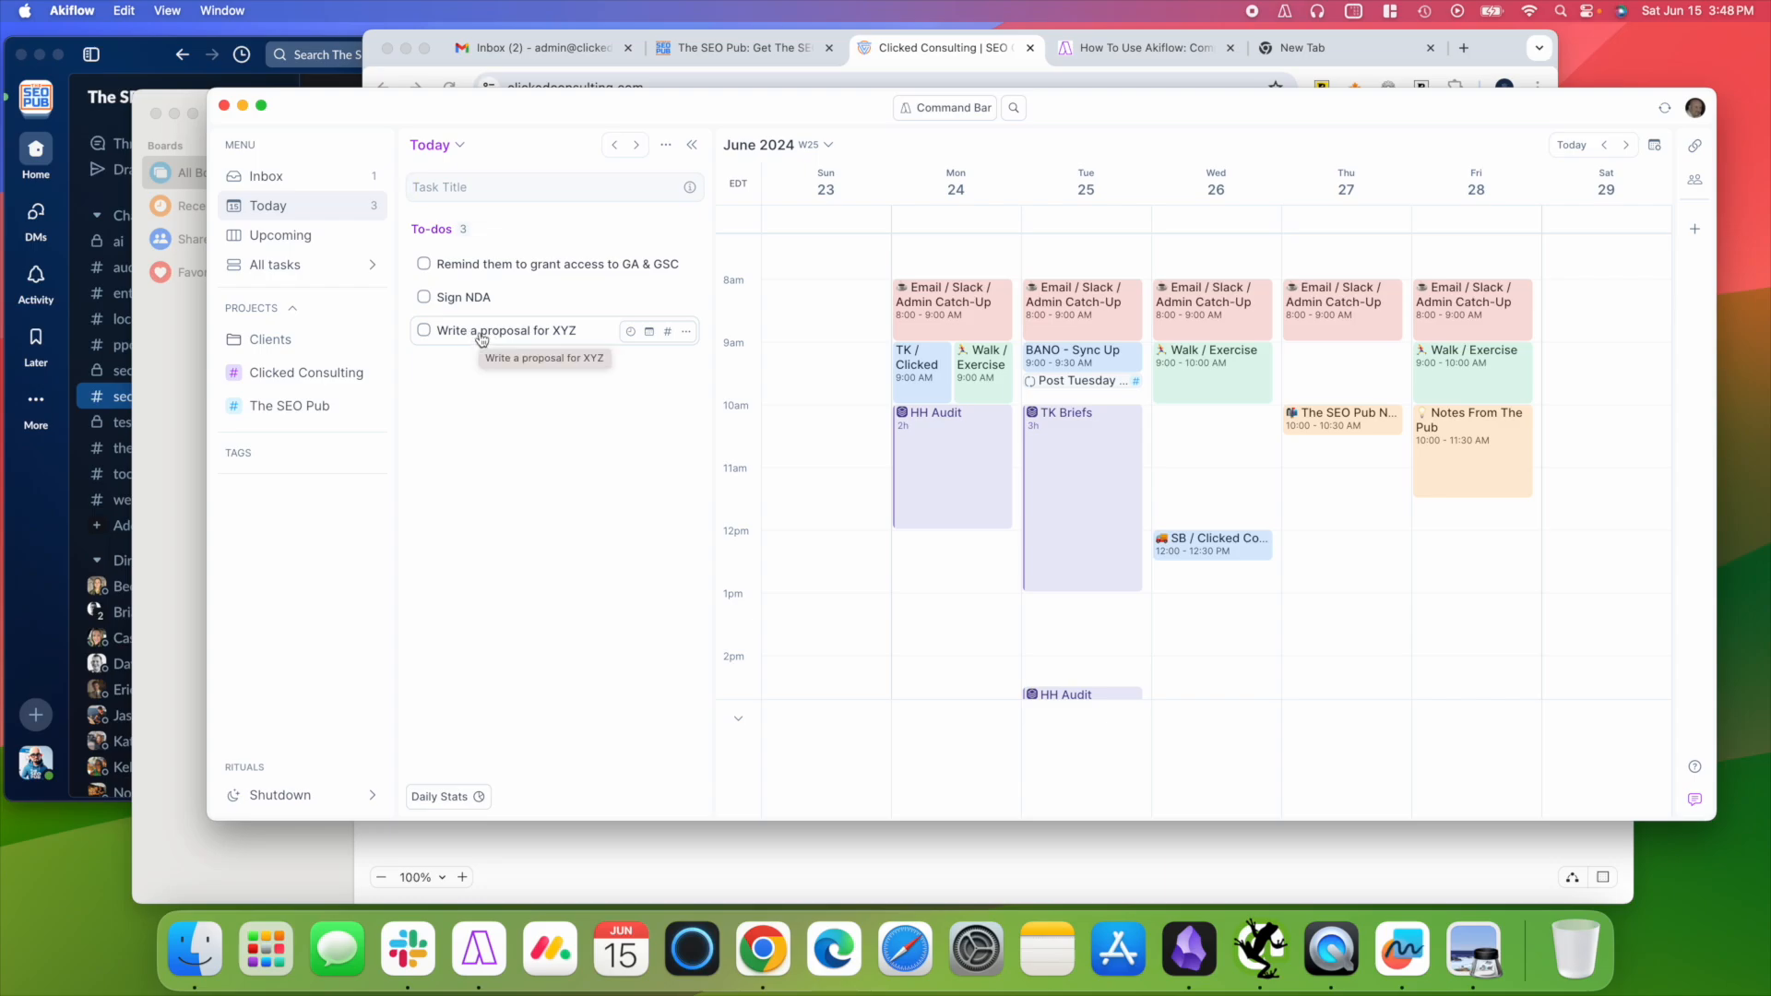
Time-block the XYZ proposal Wed June 26, 10 AM–12 PM, Sign NDA Mon June 24 at 12 PM, and the access reminder Tue June 25 at 1:15 PM.
left_click_drag(480, 337, 1221, 523)
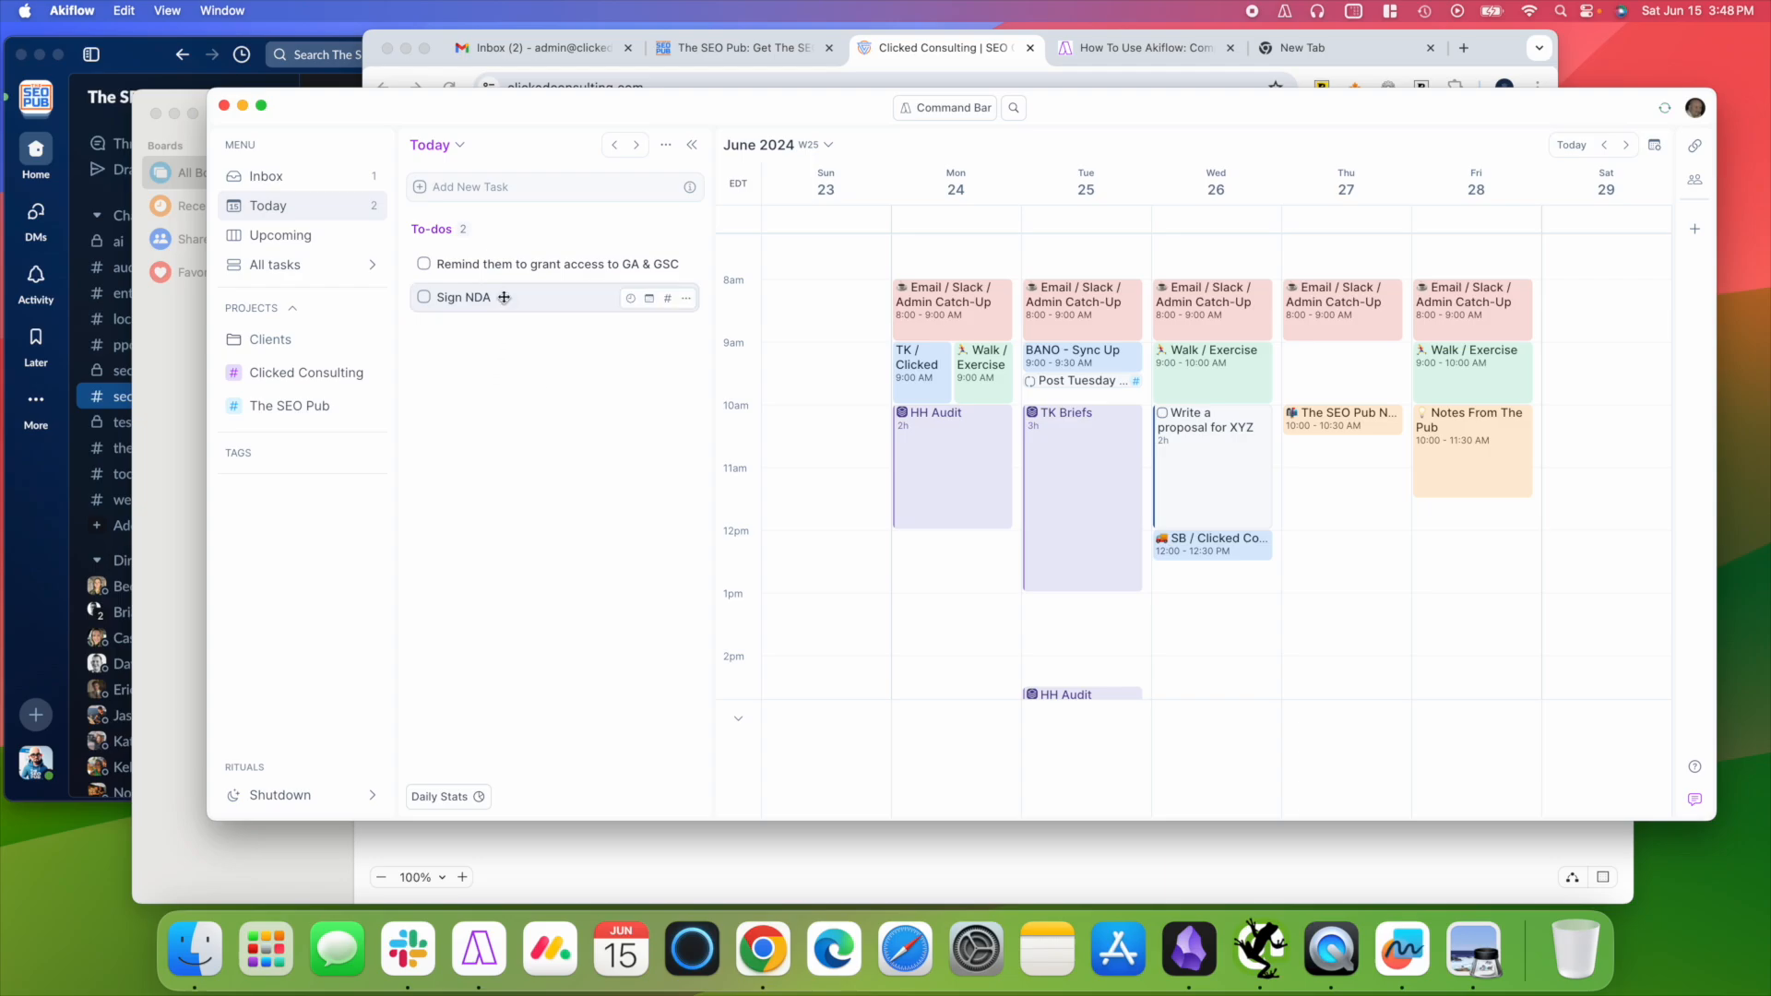
left_click_drag(503, 297, 957, 543)
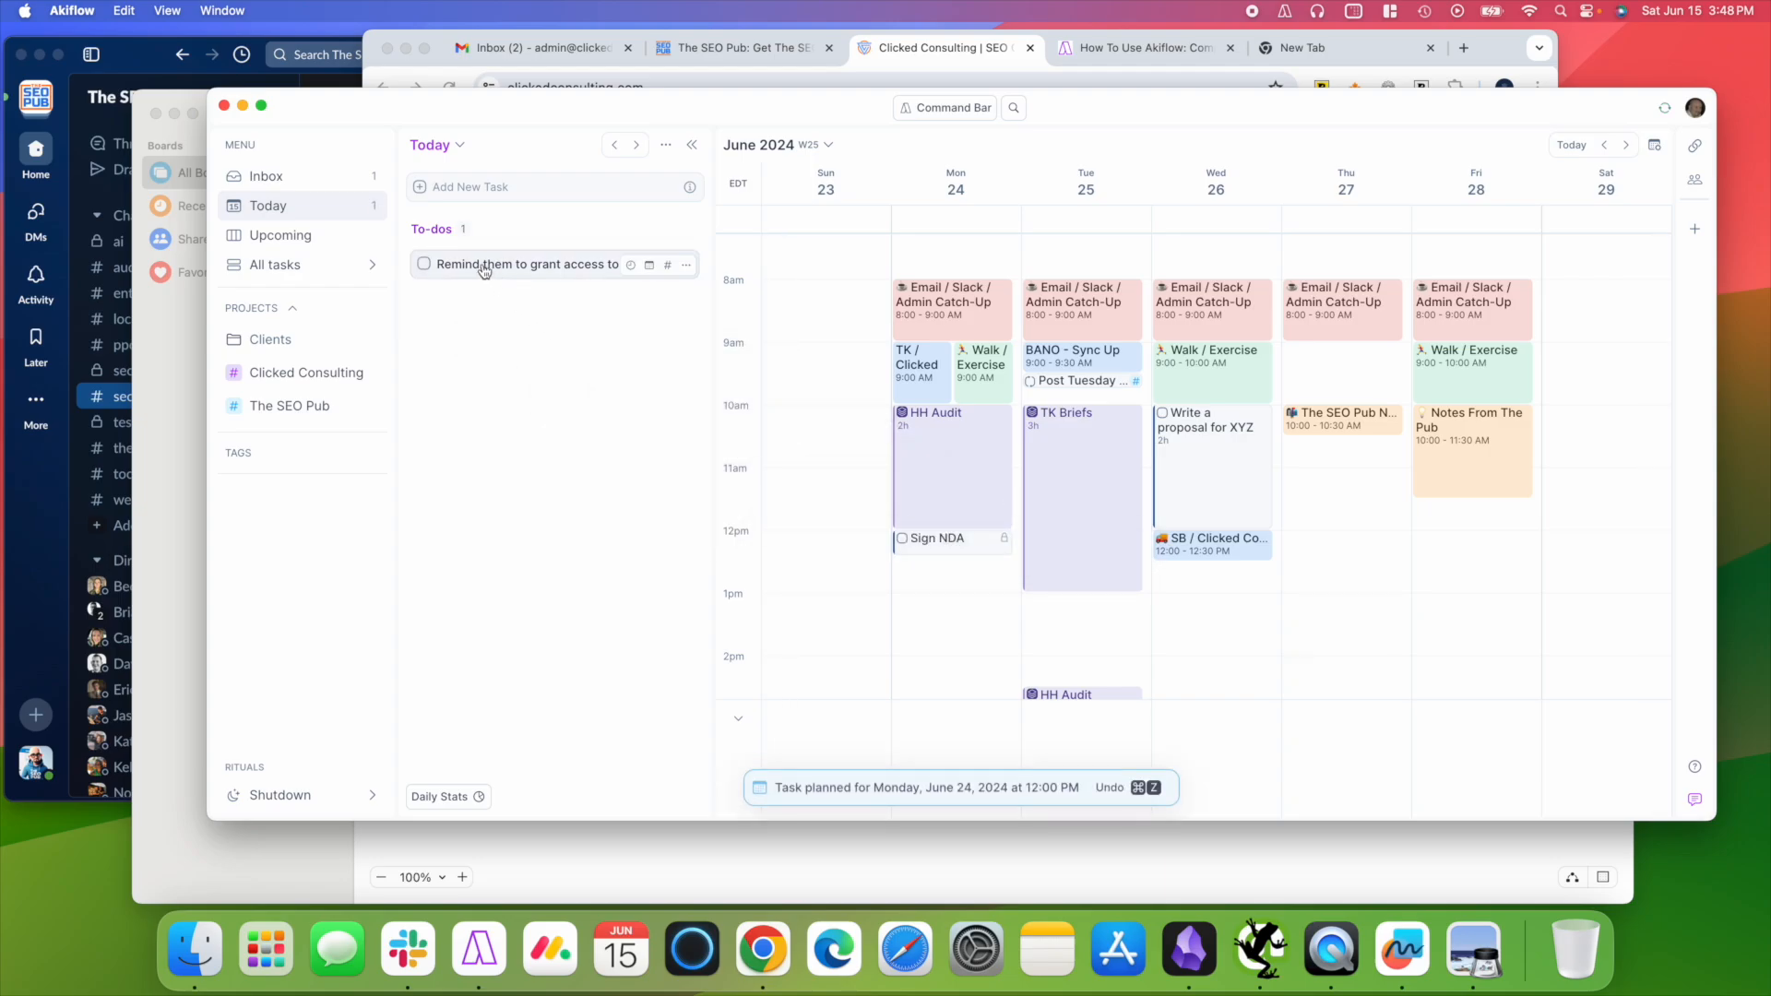
left_click_drag(483, 269, 1083, 471)
scroll(917, 498, "down", 3)
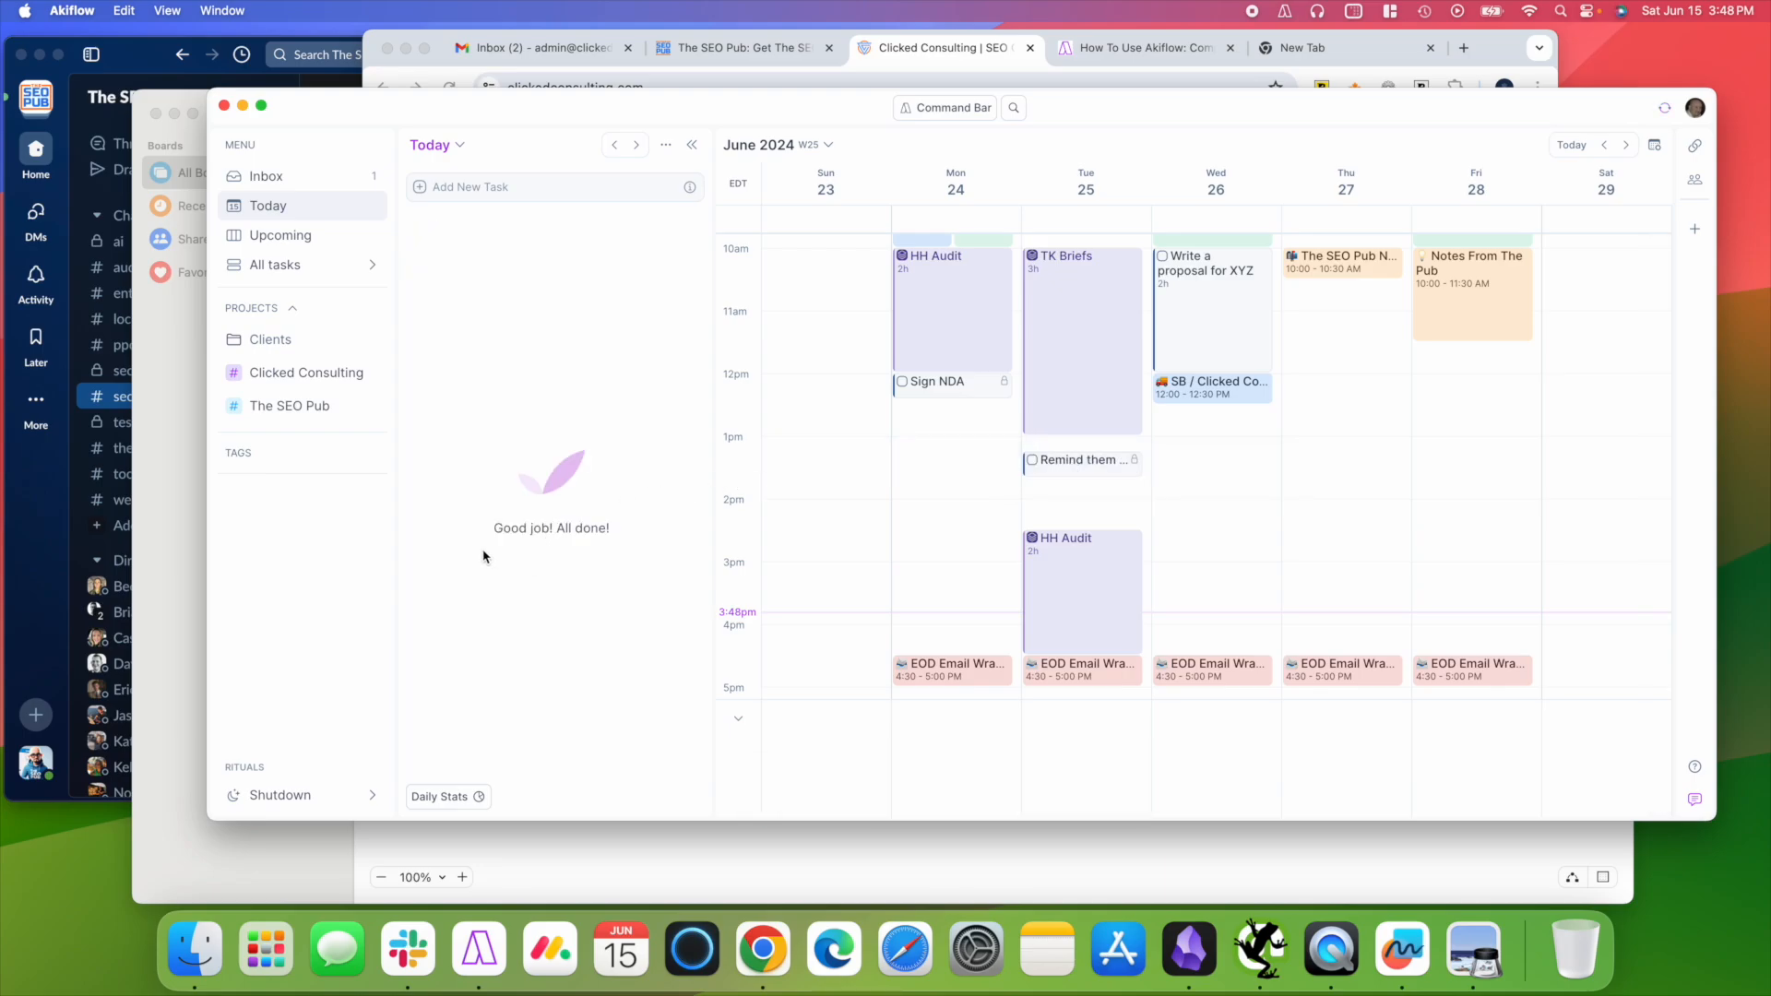
scroll(1276, 491, "up", 3)
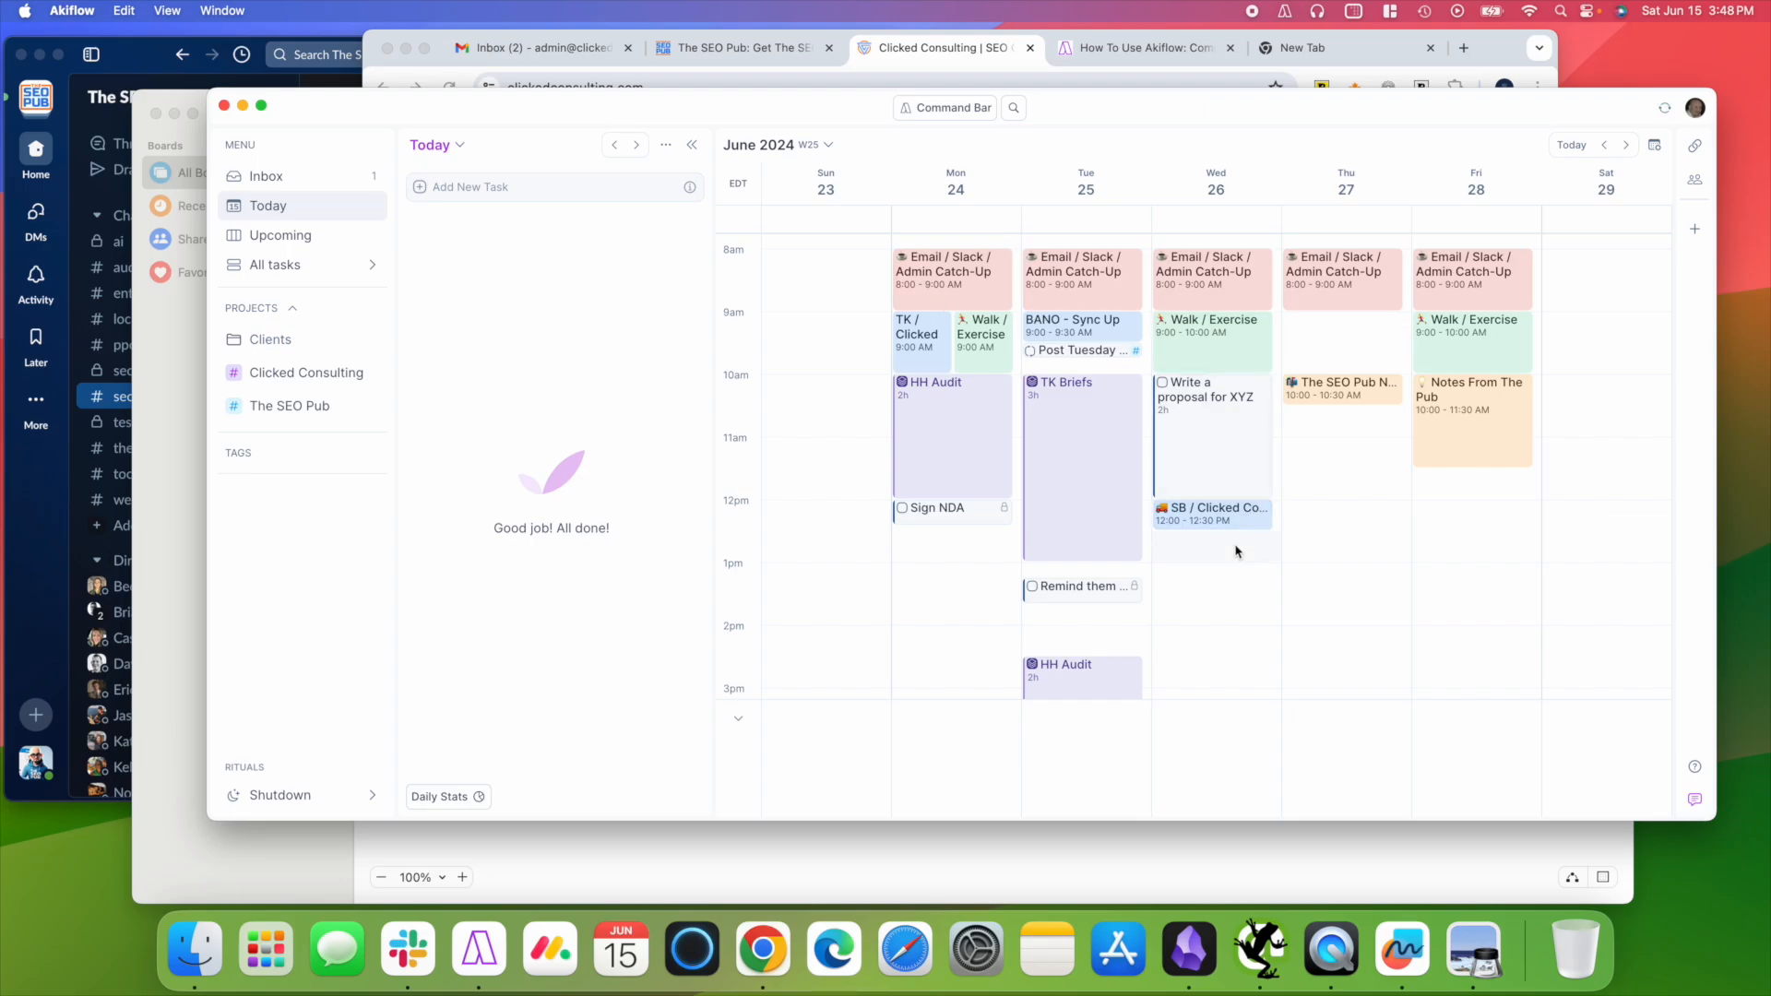
Add a task "write a proposal for ABC" dated Wednesday June 26 using natural-language date entry.
left_click(555, 189)
type("write a pro")
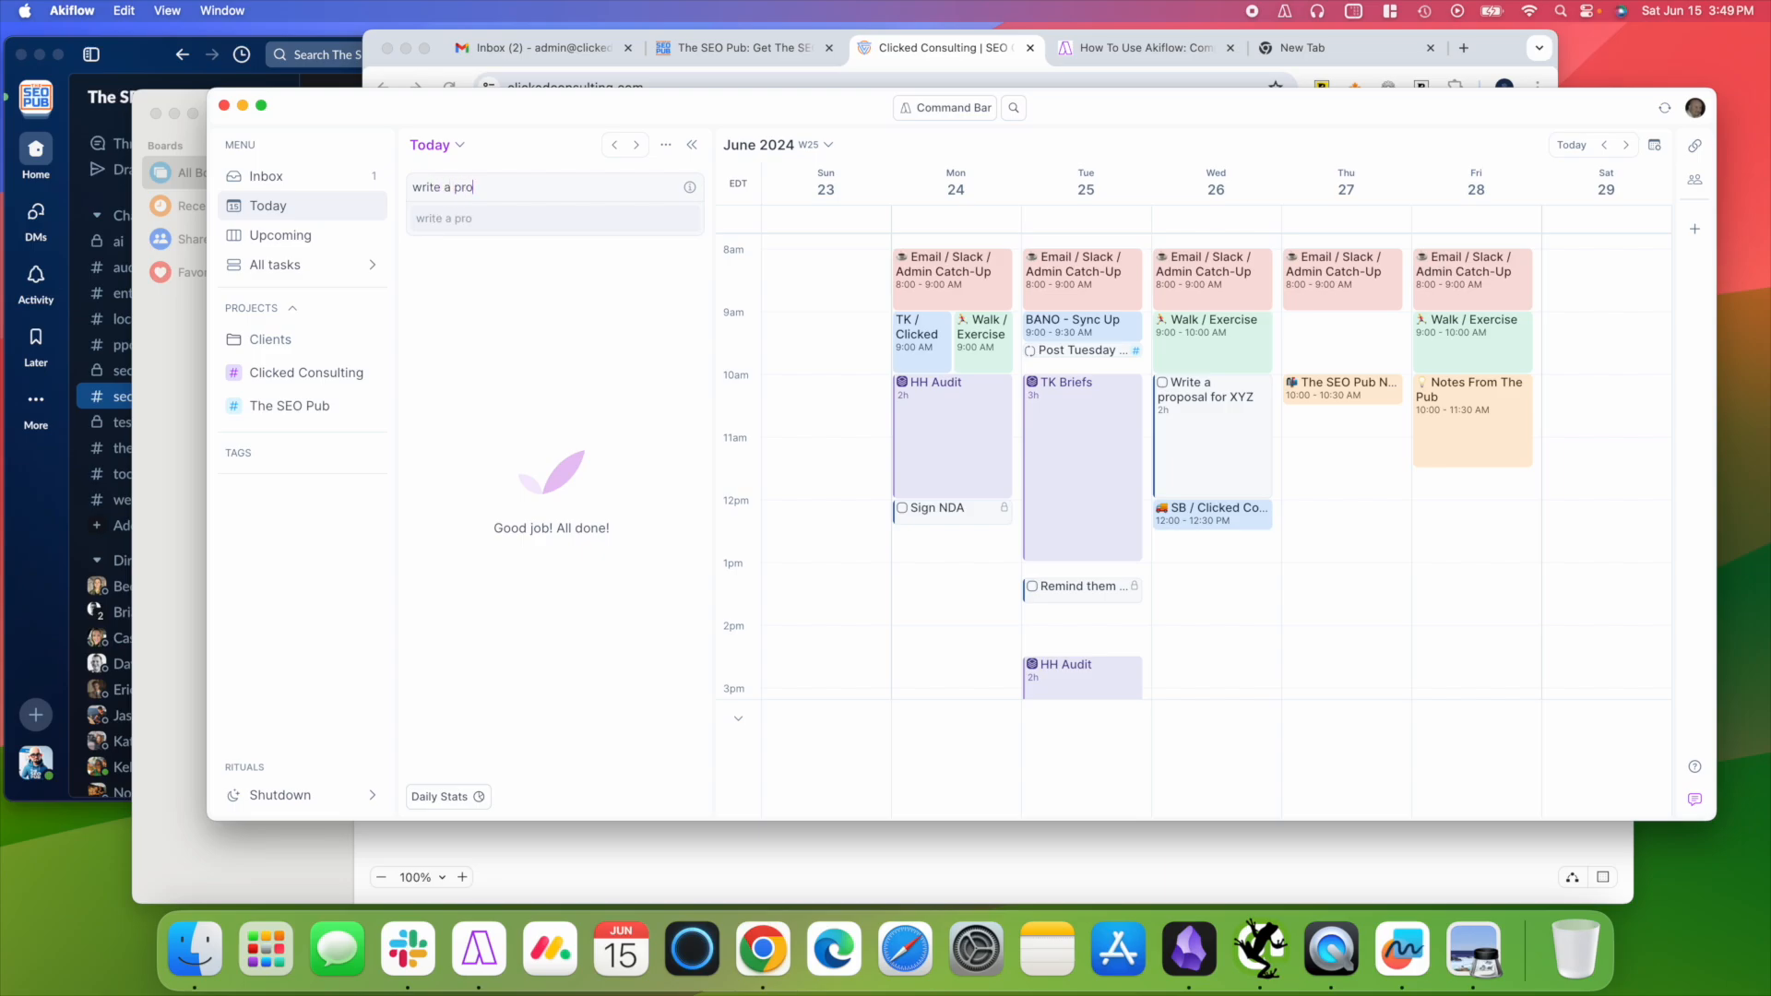
type("posal for ABC on Wene")
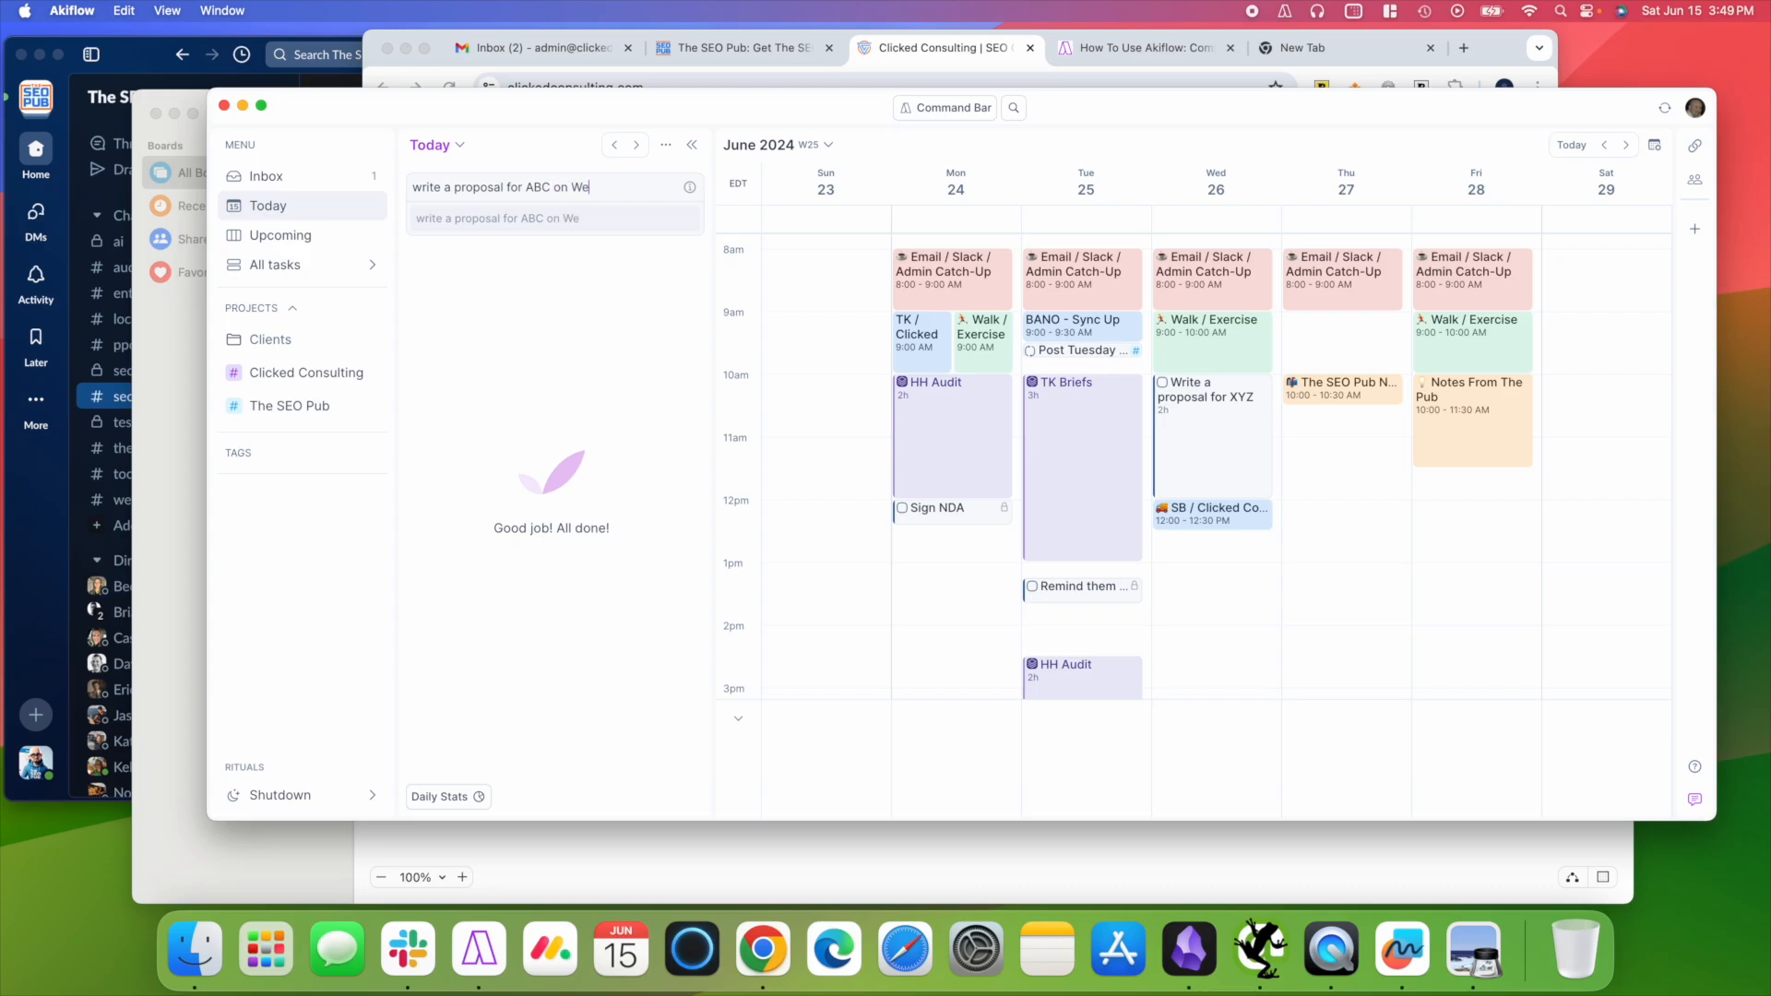
key("BackSpace")
type("dnes")
type("day")
type(" June")
type(" 26")
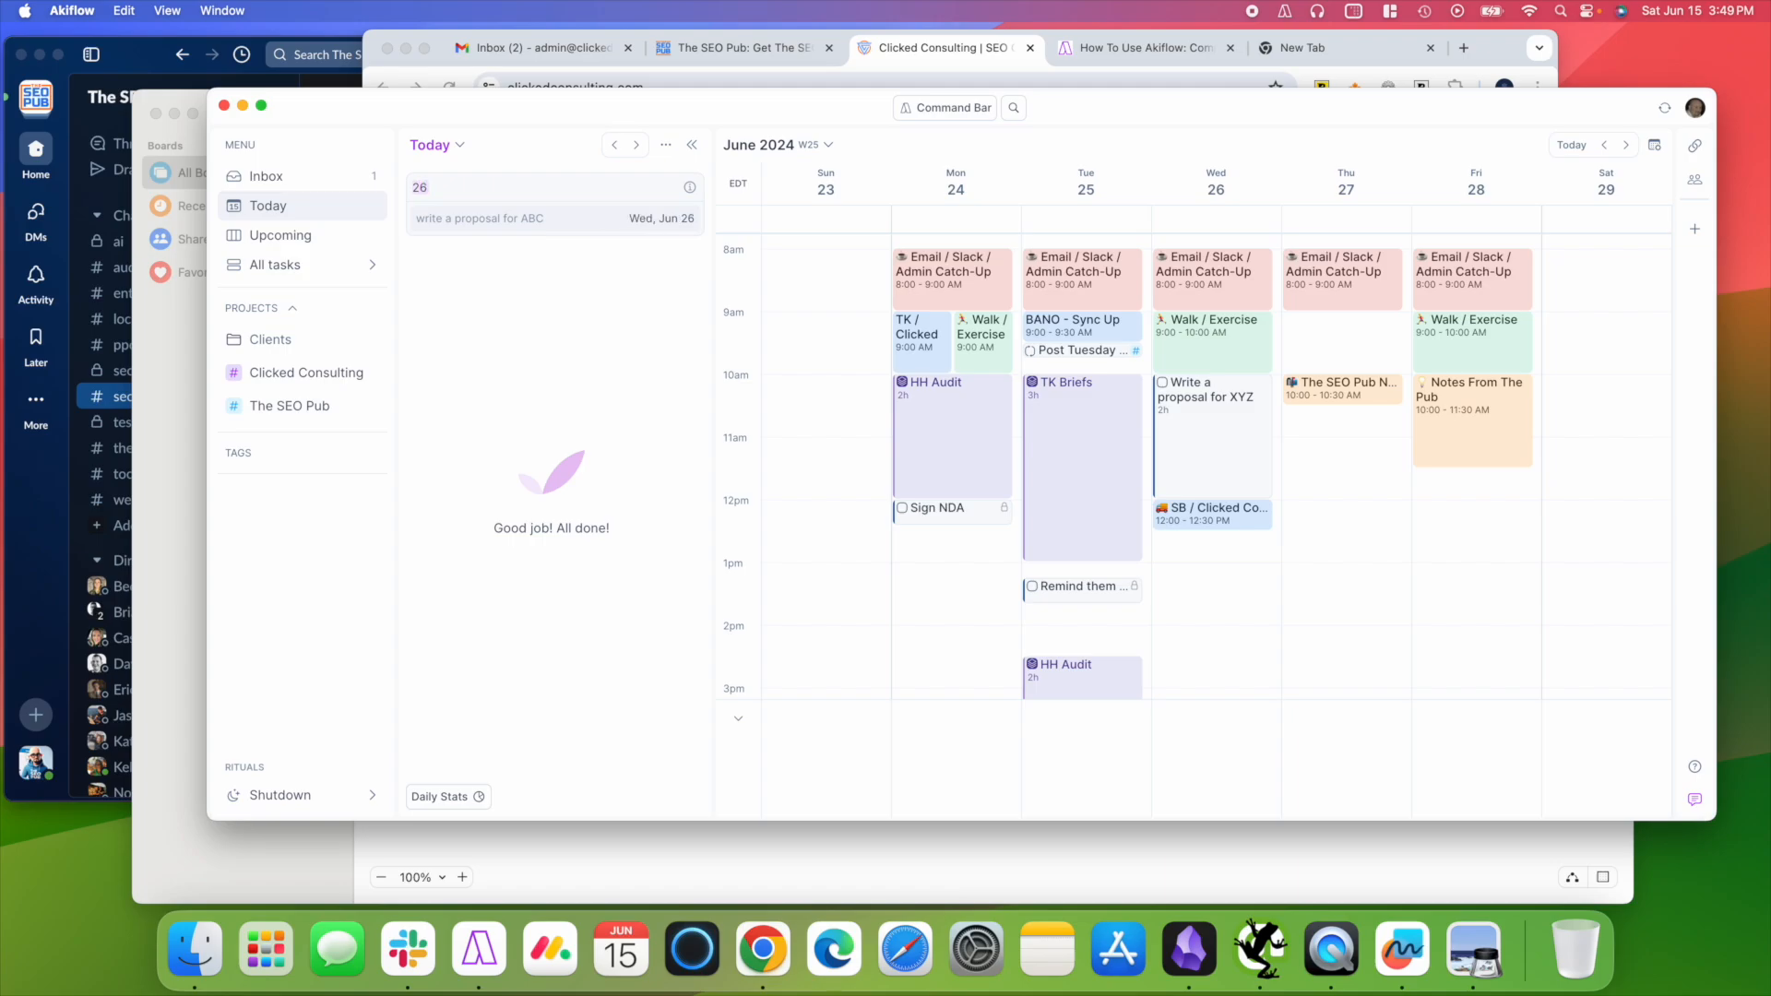
key("Return")
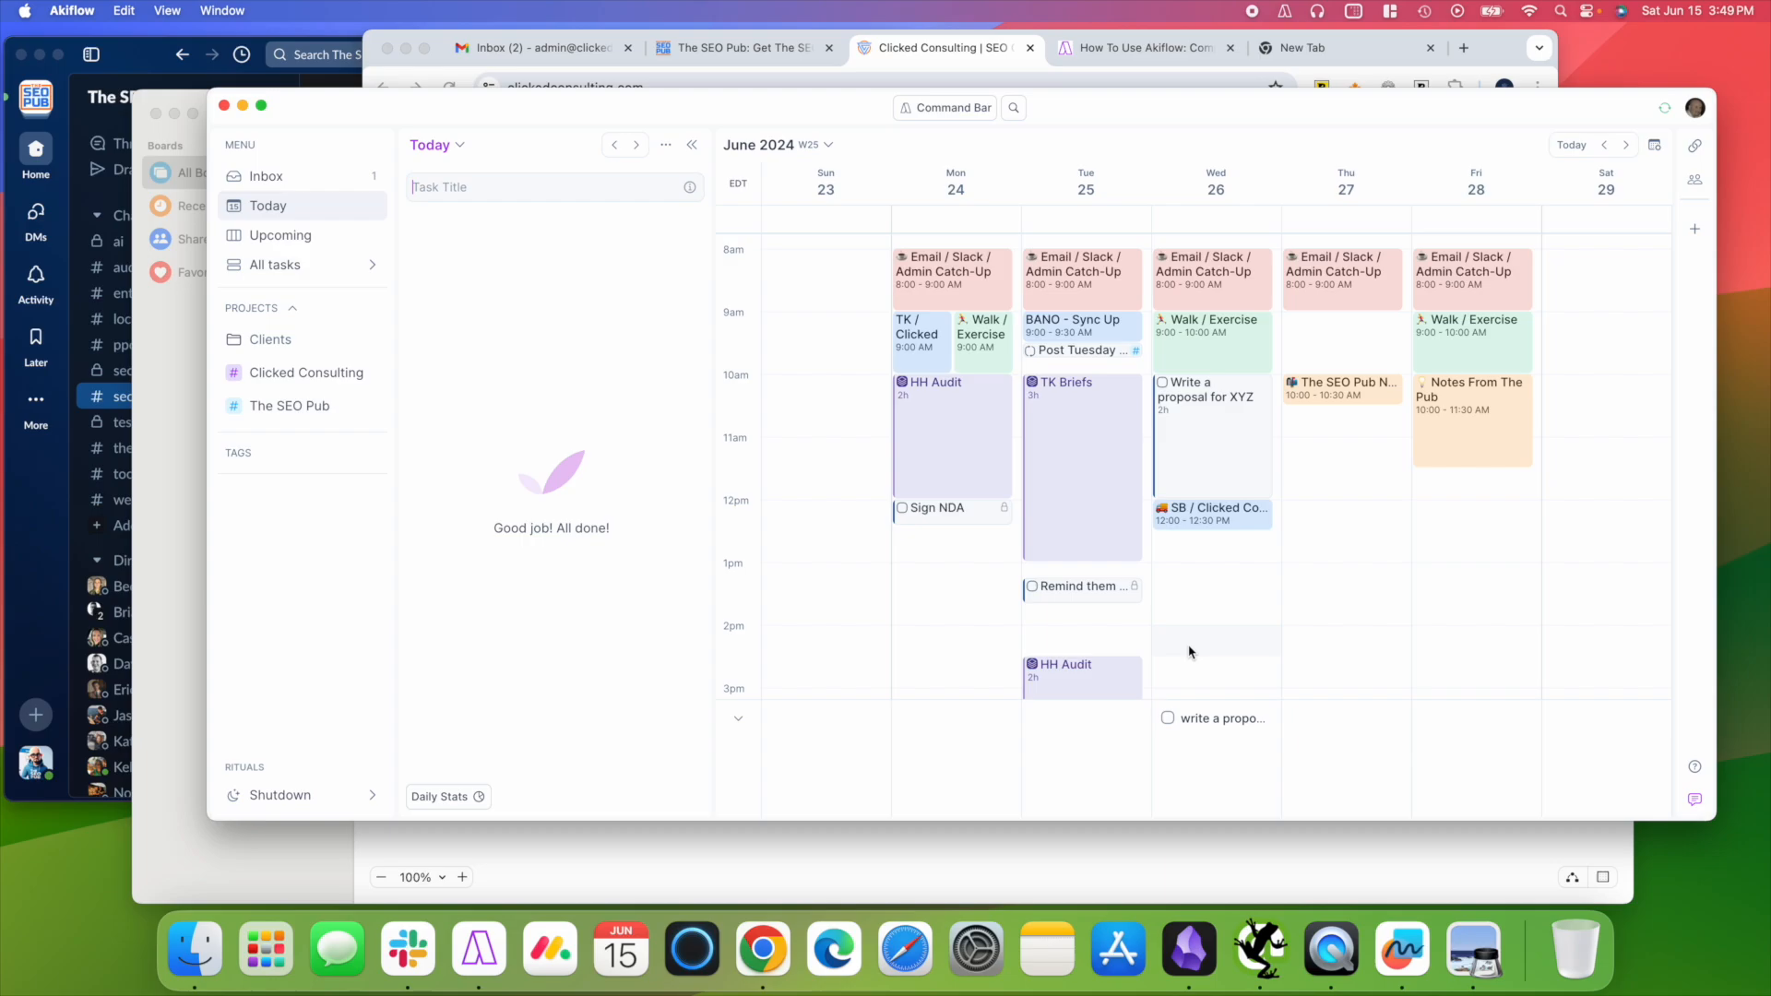
Add a second "Sign NDA" task dated Monday June 24 and schedule it at 1 PM that day.
left_click(497, 179)
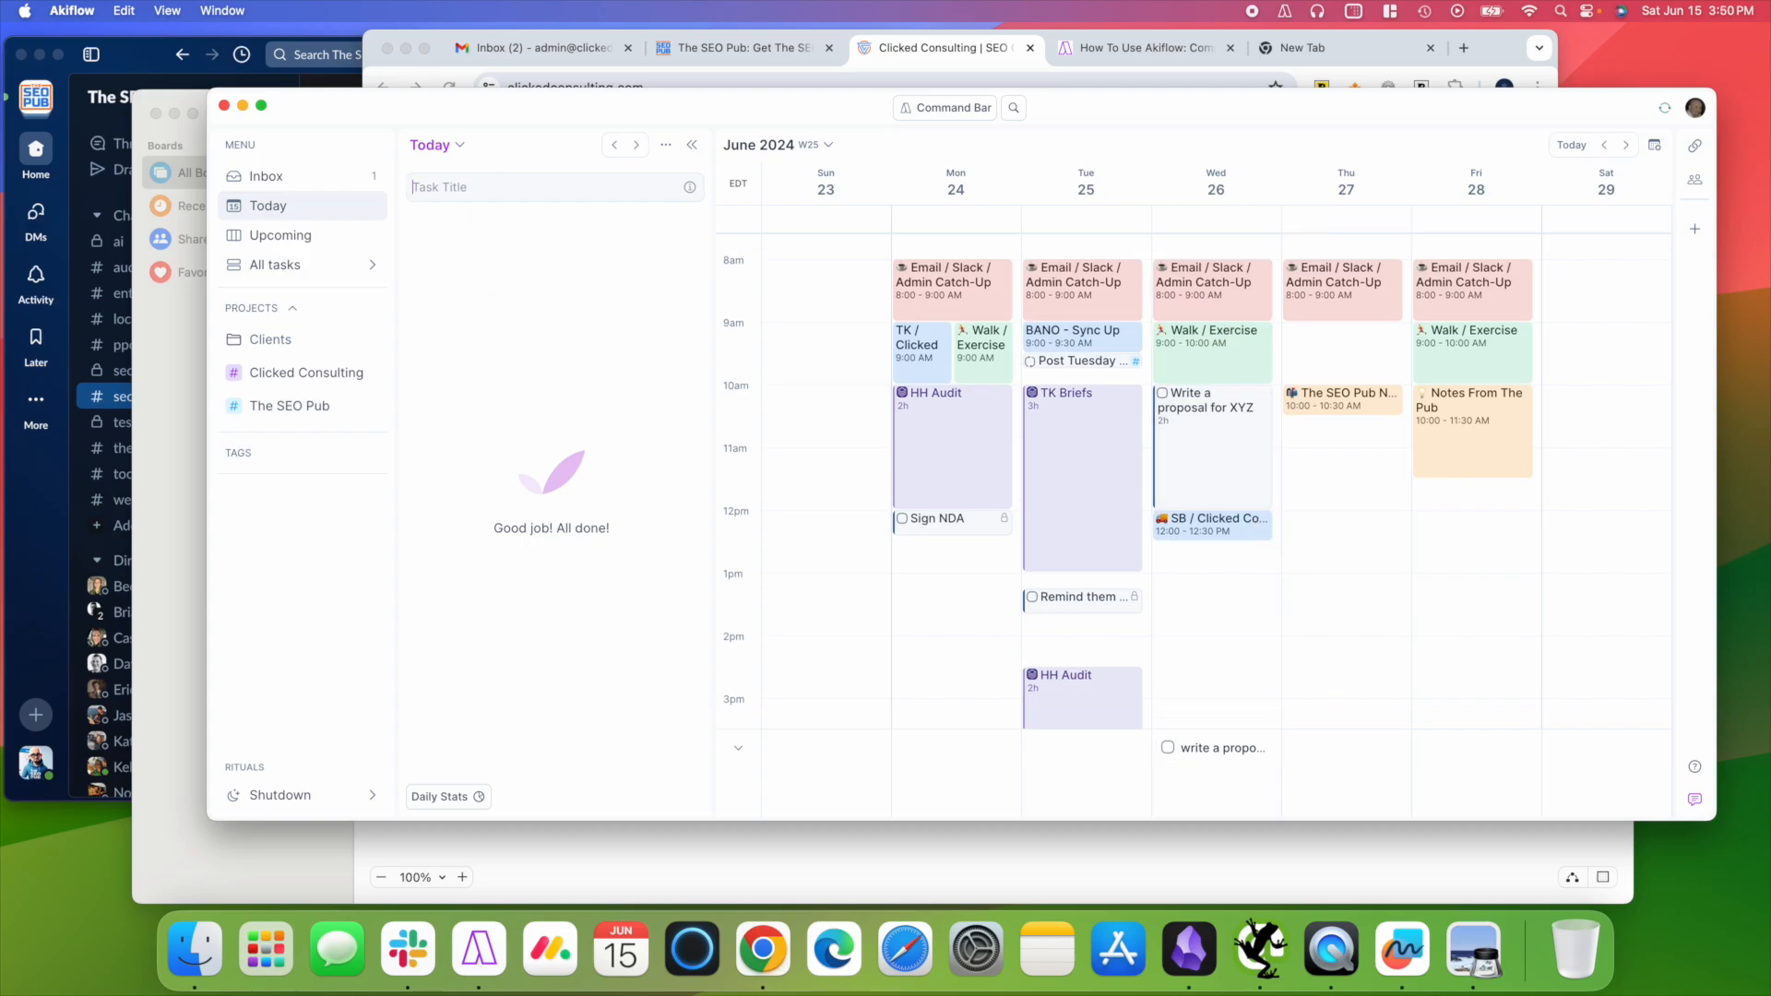
type("Sign N")
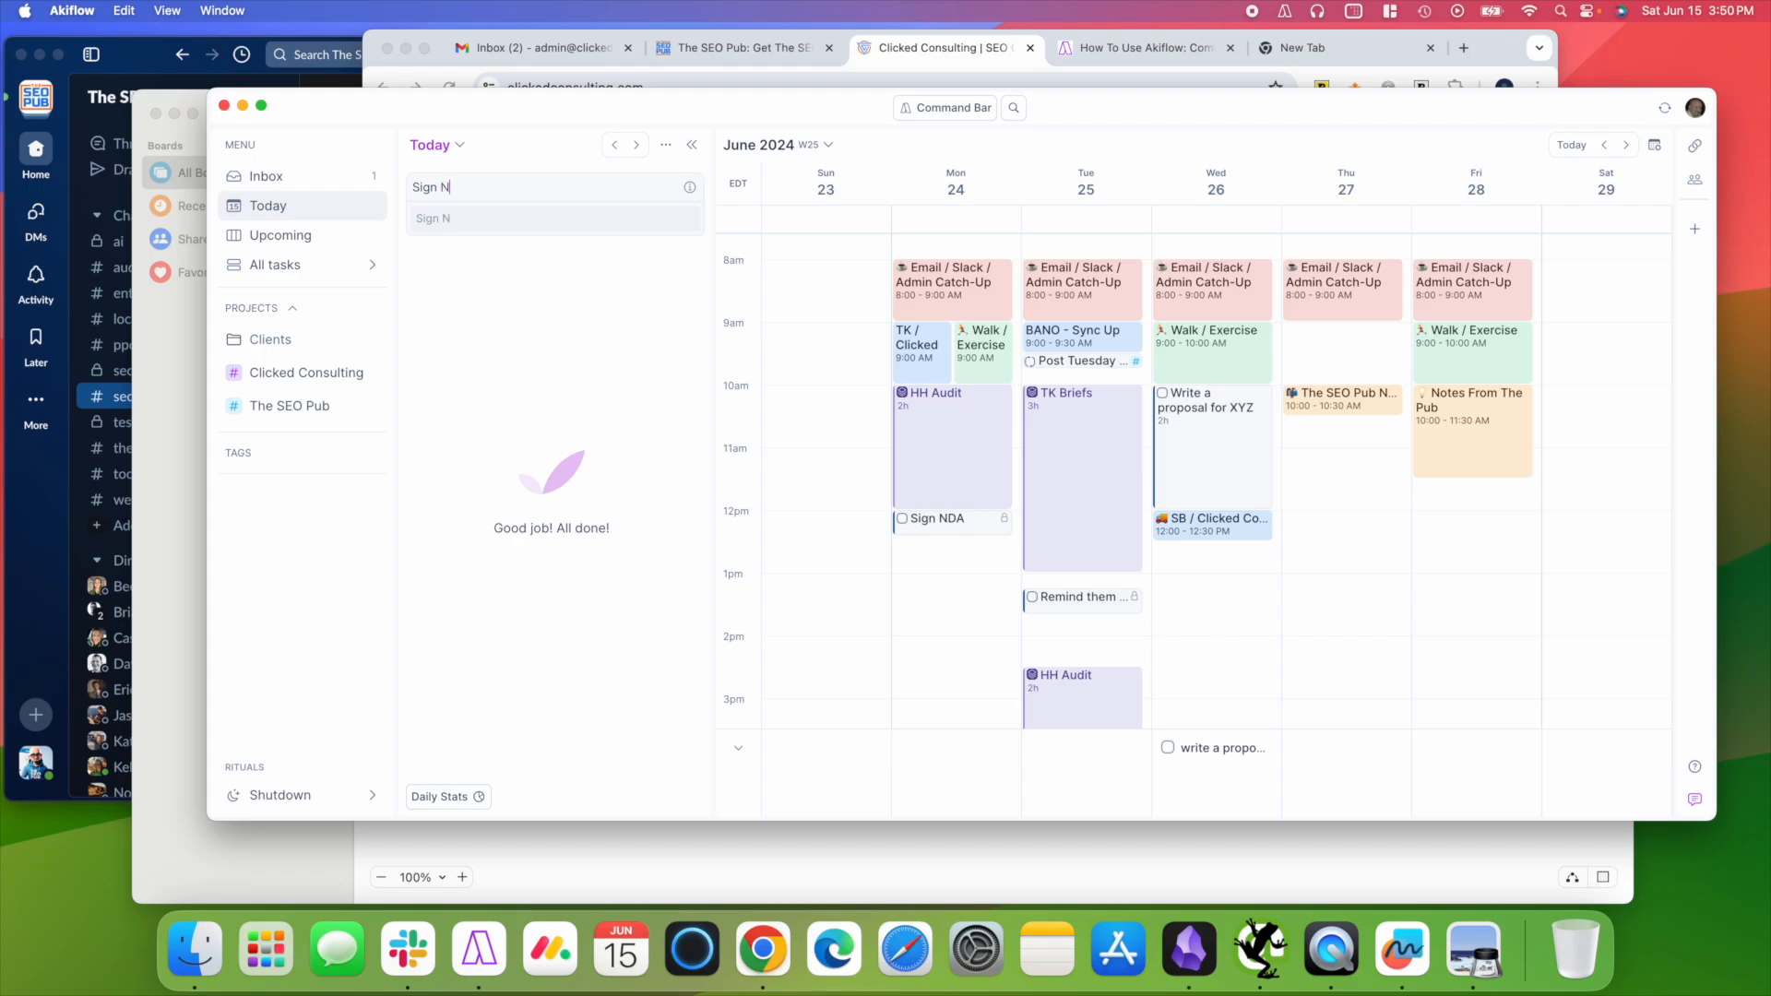
type("DA on Monday June 24")
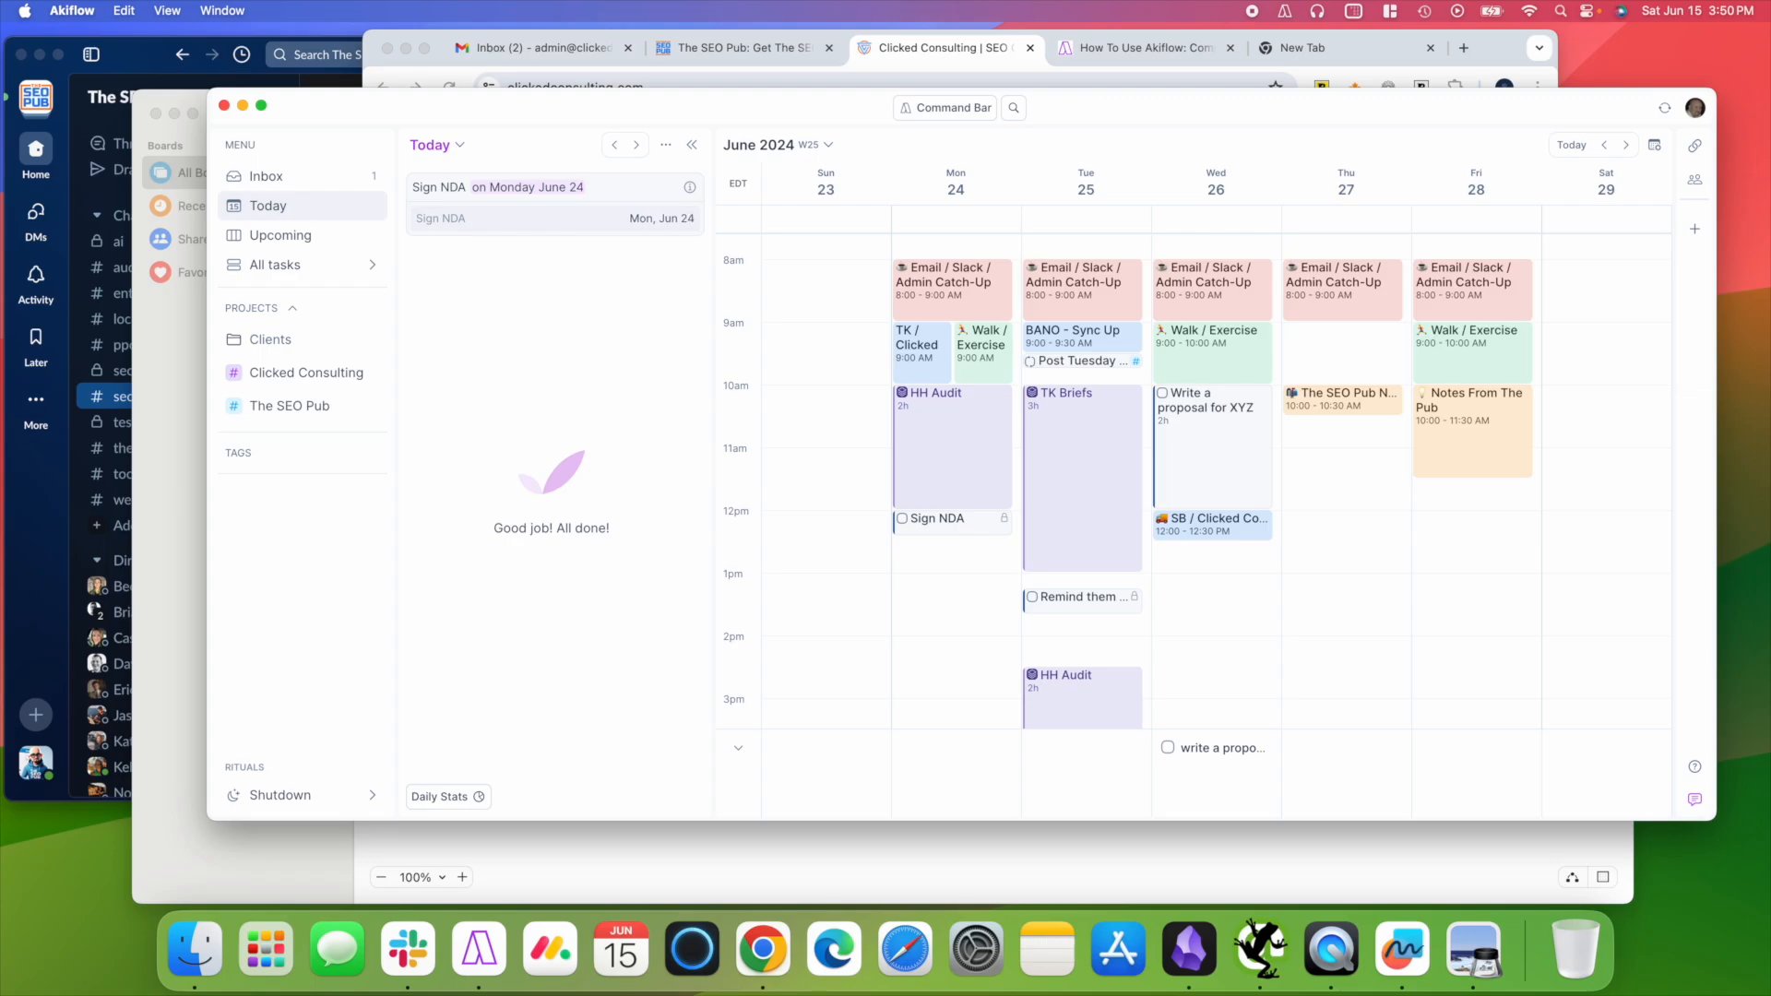
left_click(576, 215)
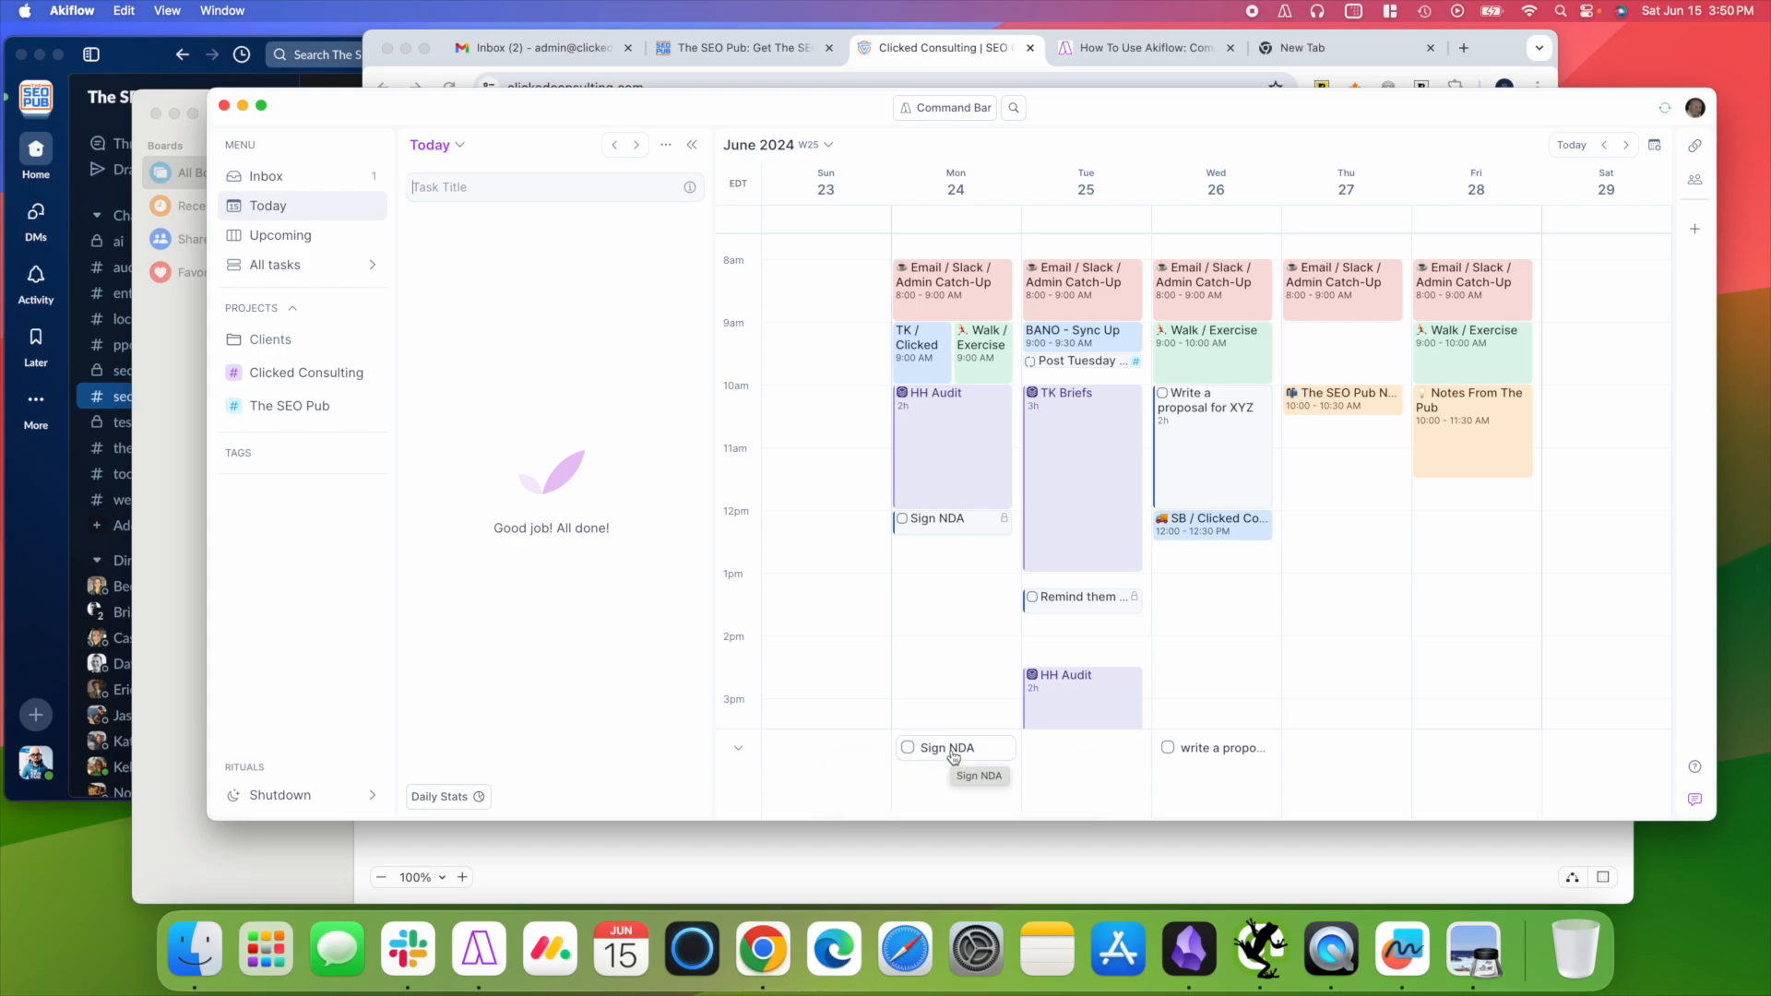
left_click_drag(954, 756, 964, 343)
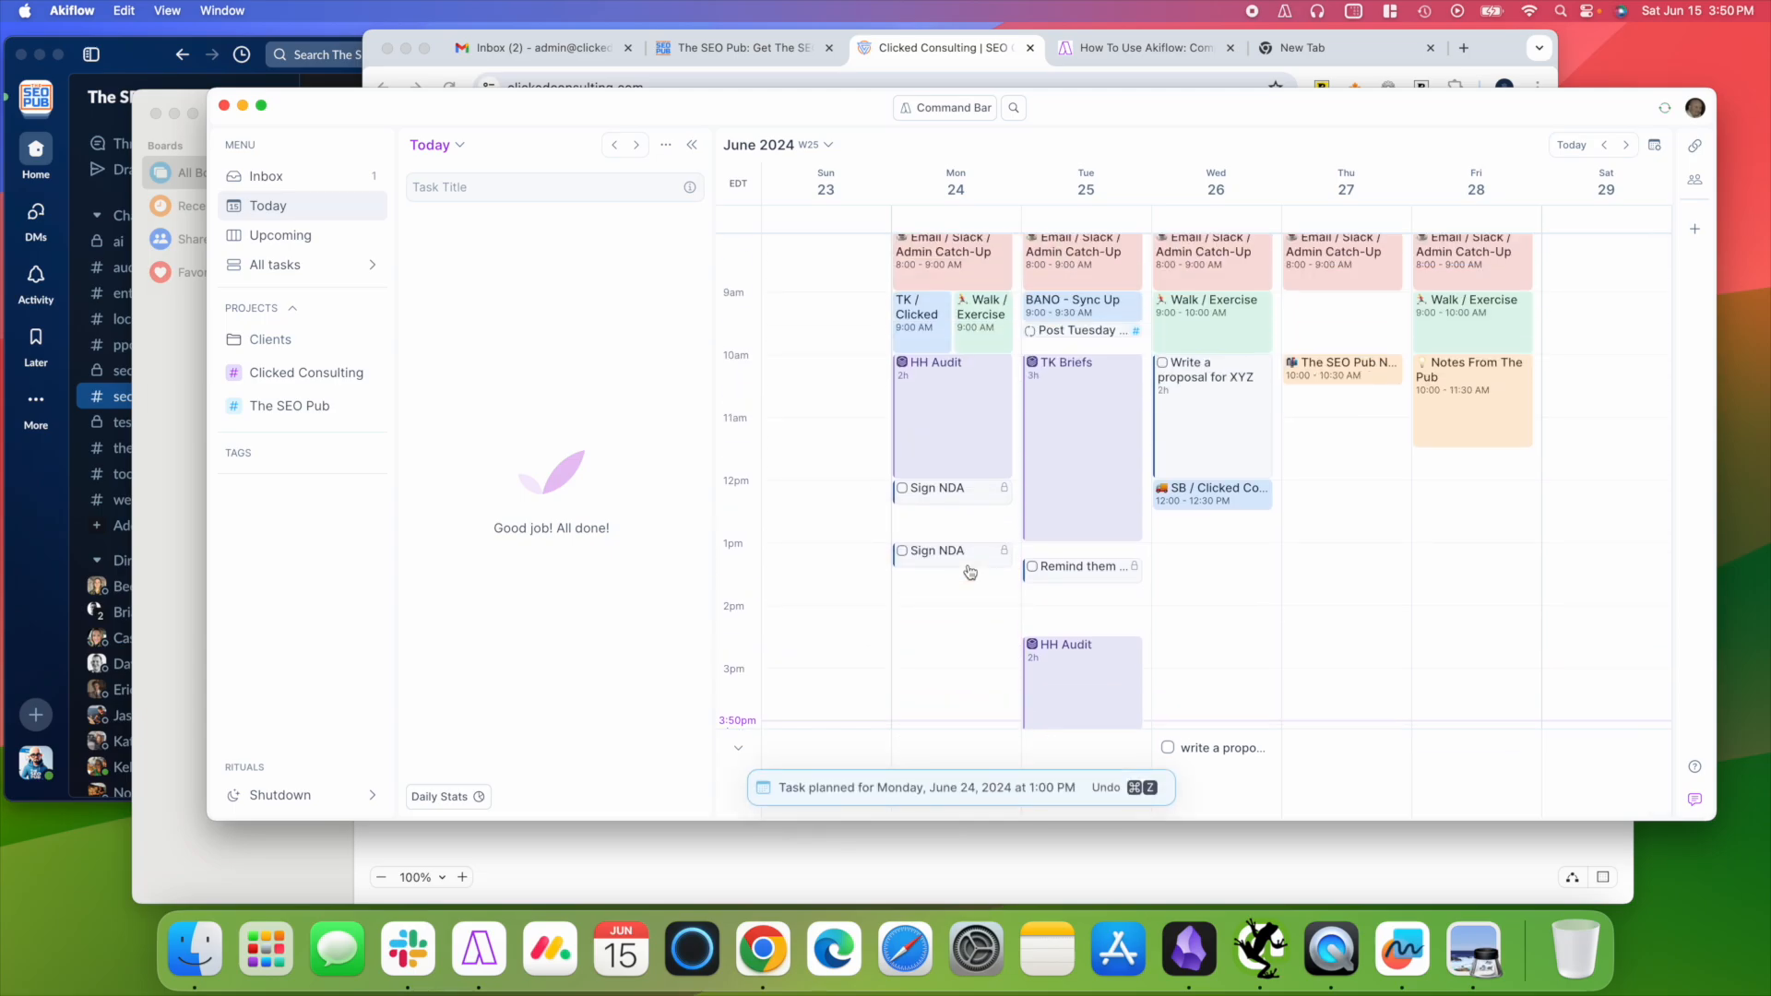
Schedule the ABC proposal task at 1 PM on Wednesday June 26 and extend its duration to 3 h 15 min.
left_click_drag(1222, 743, 1238, 480)
left_click(1206, 469)
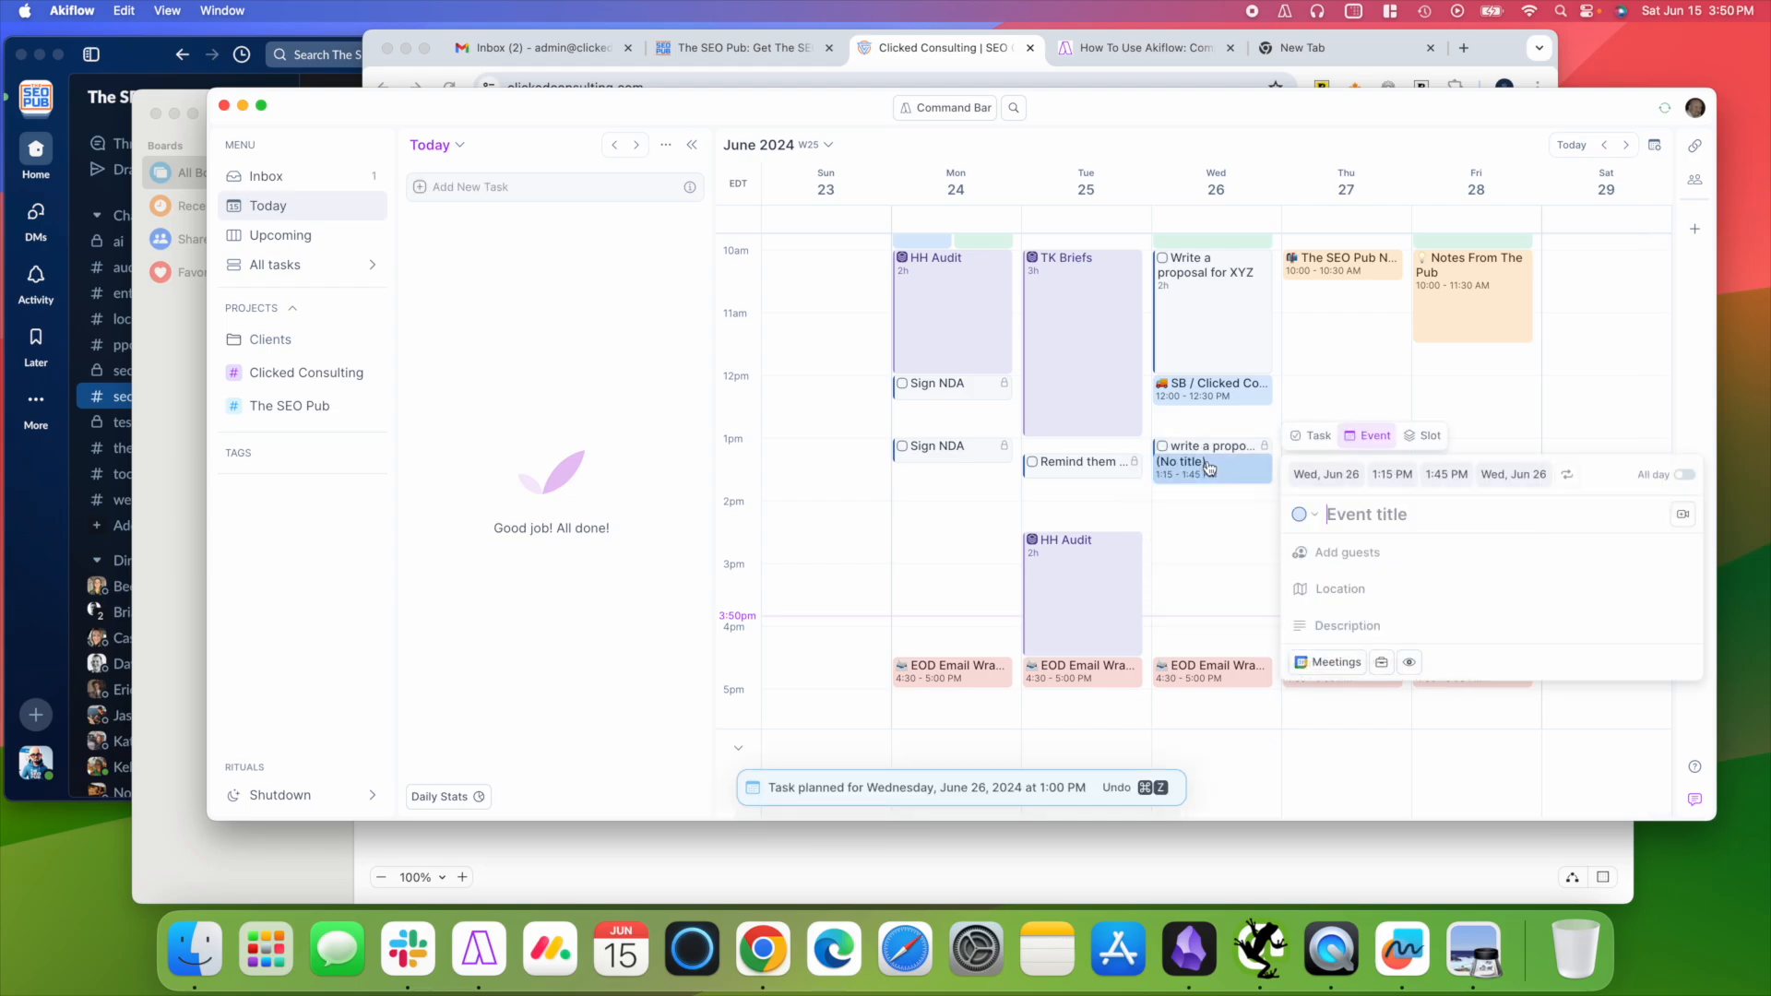
key("Escape")
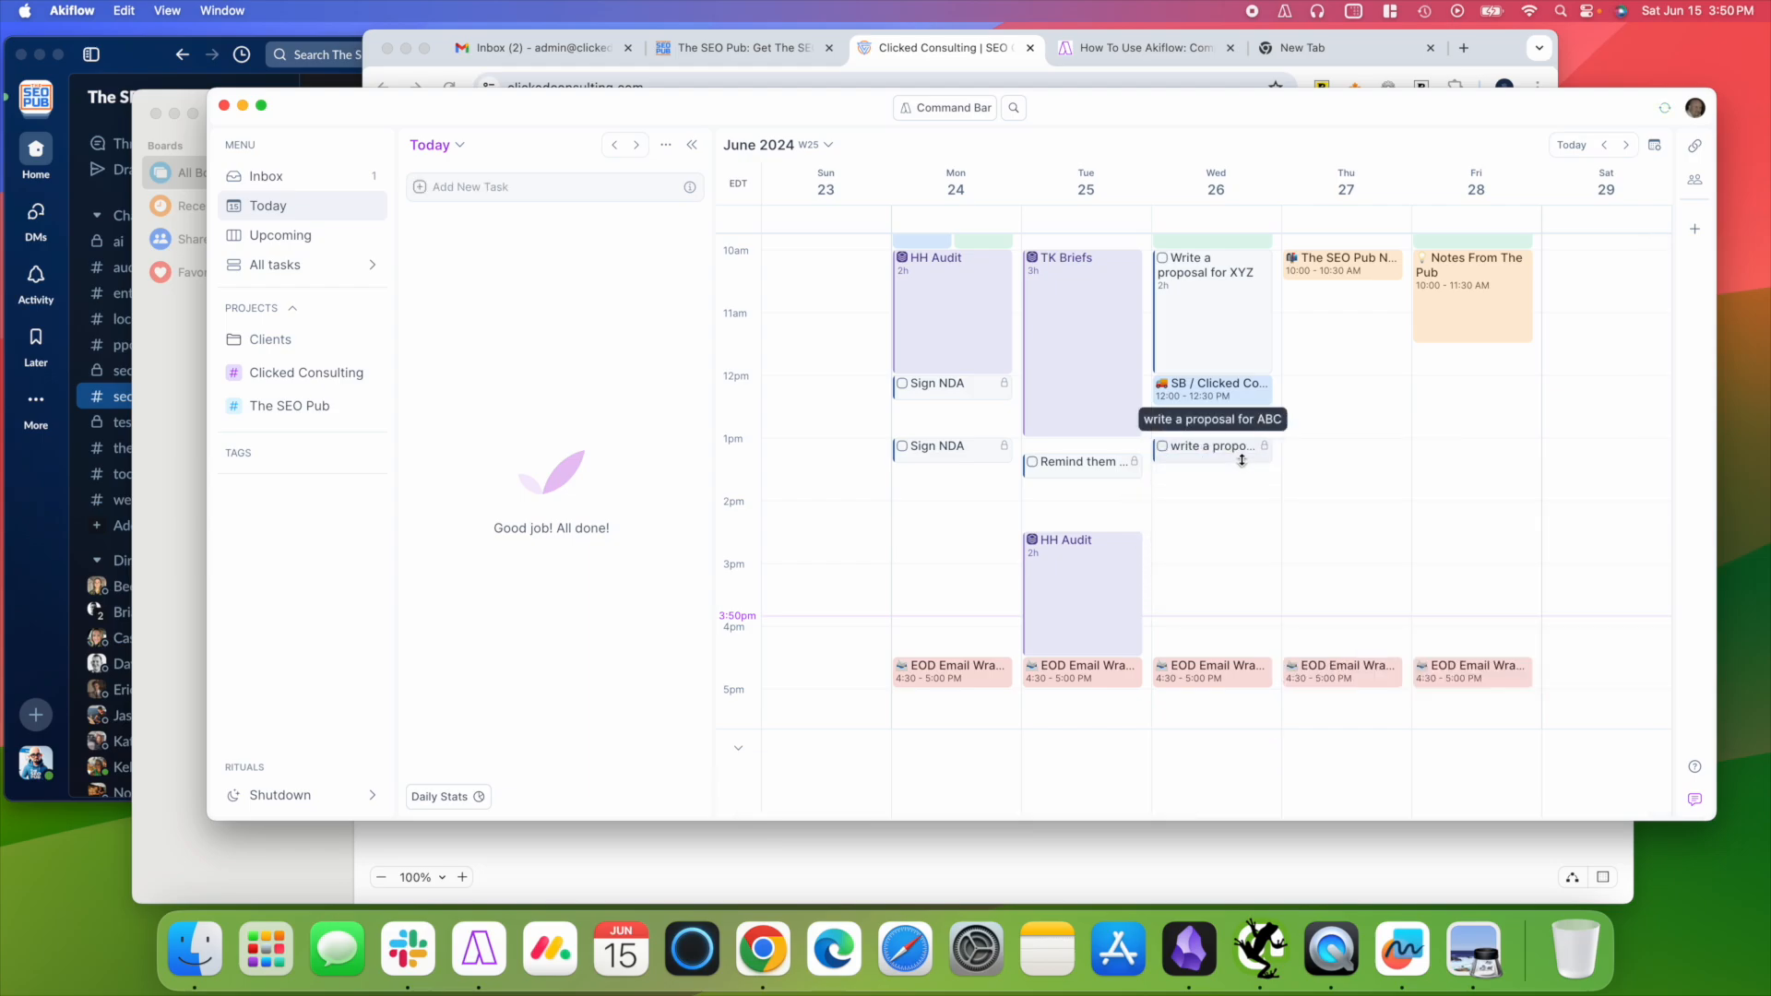
left_click_drag(1240, 478, 1231, 641)
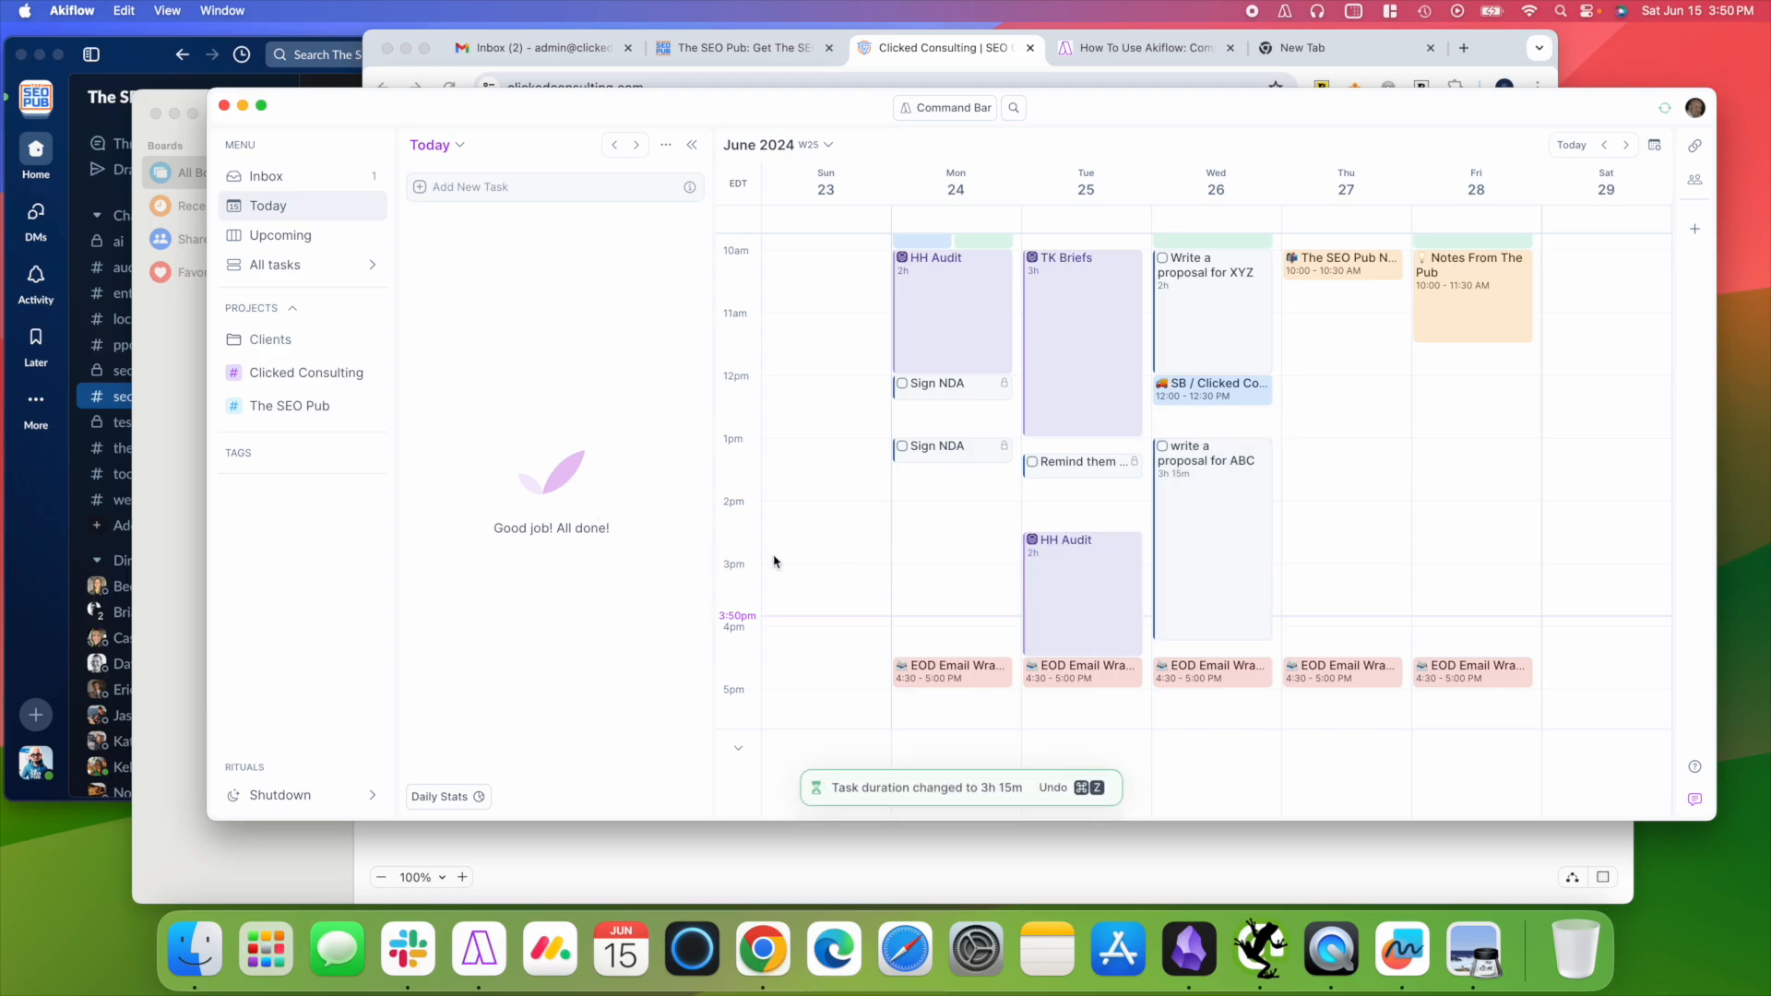
scroll(779, 565, "up", 3)
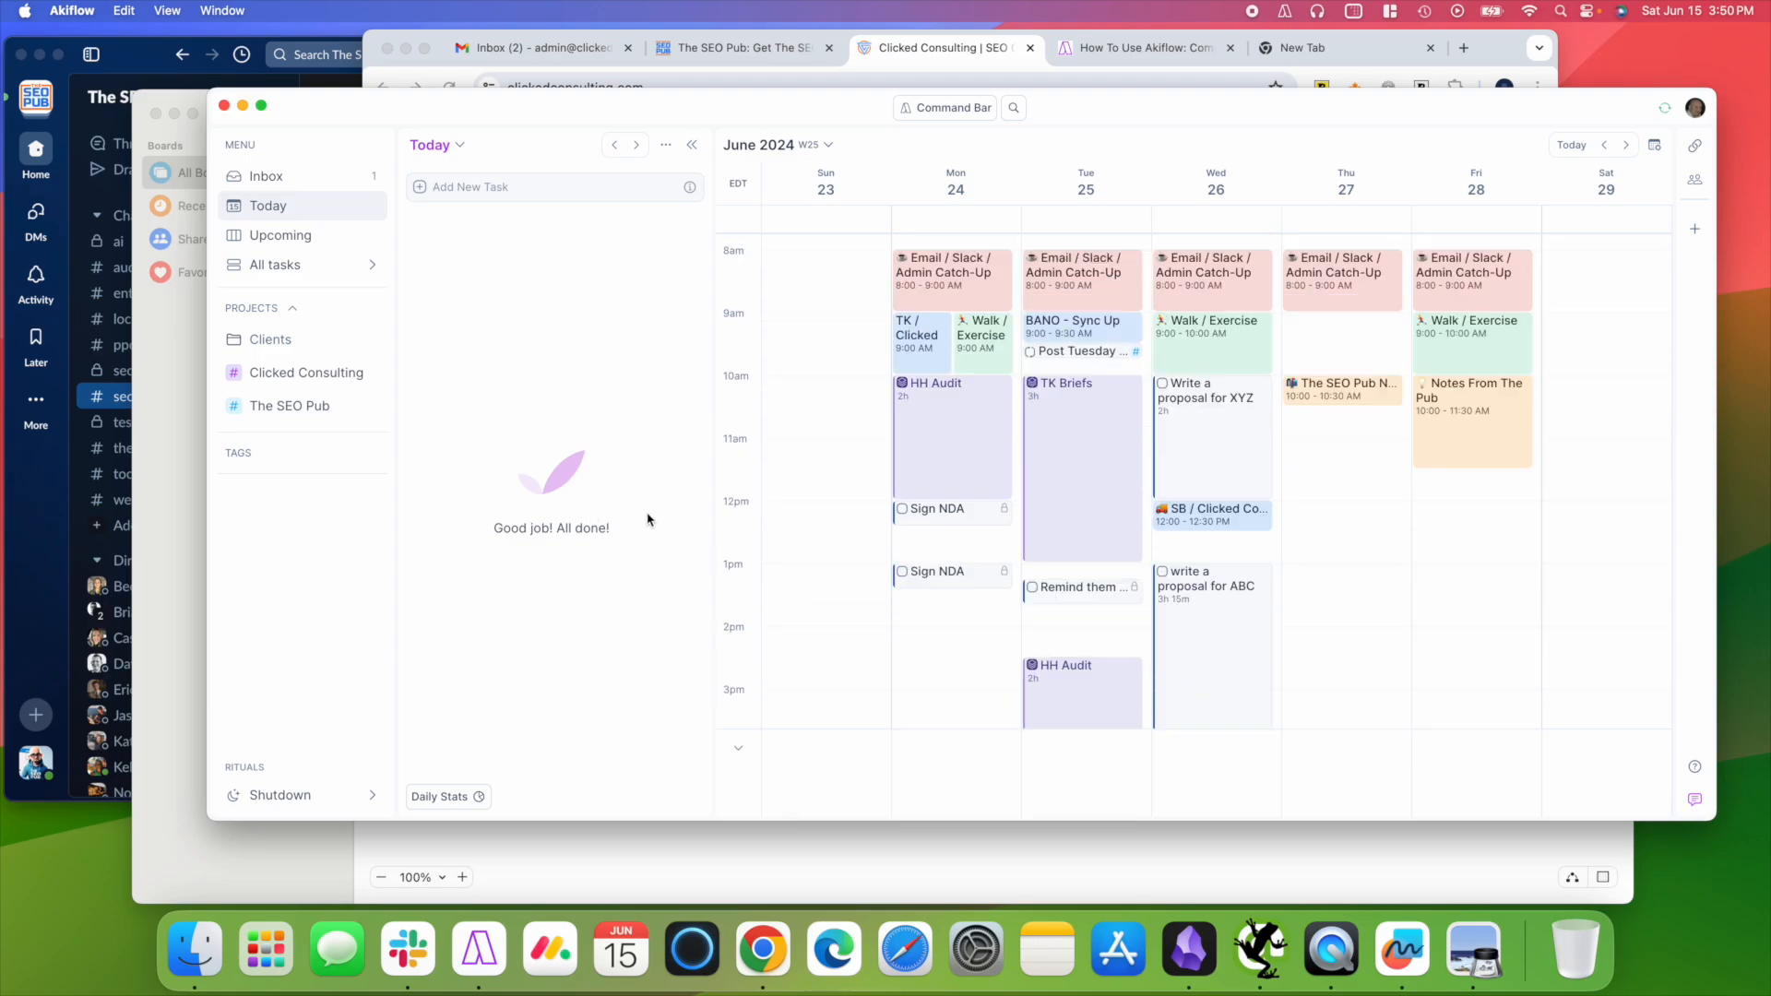
left_click(511, 183)
key("Escape")
Open the integrations settings and review the connected accounts, the native integrations and the Zapier options.
left_click(1693, 108)
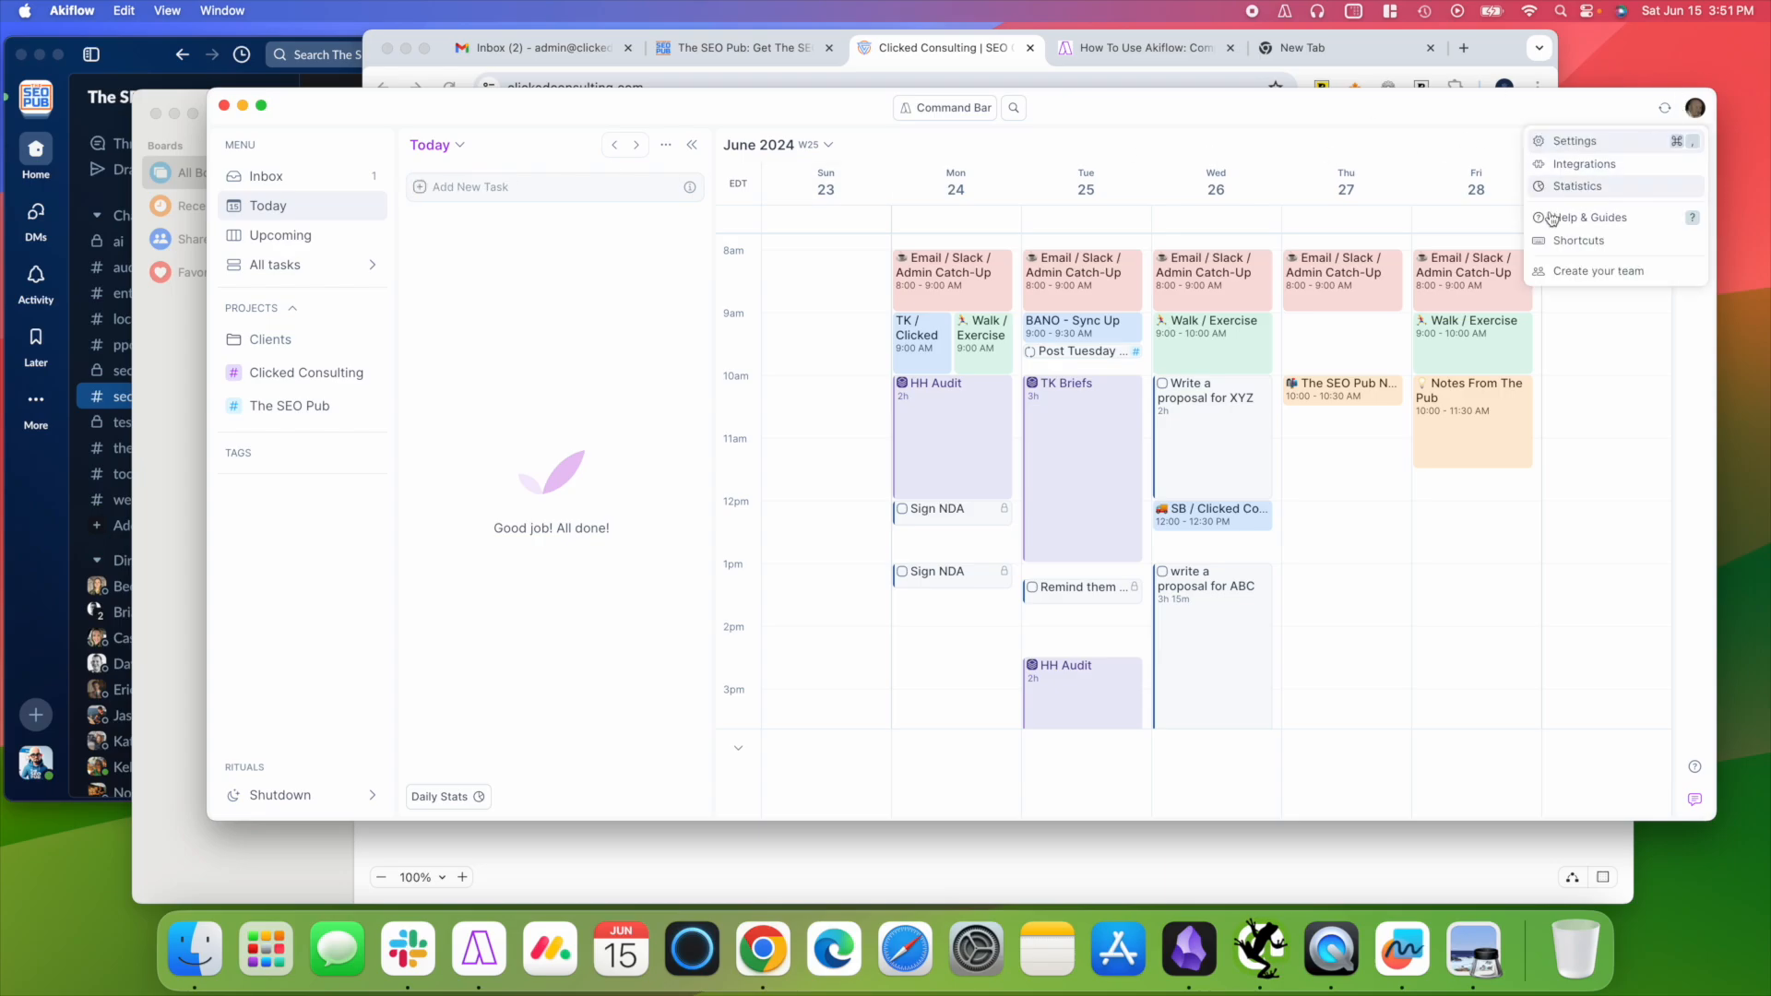
left_click(1573, 166)
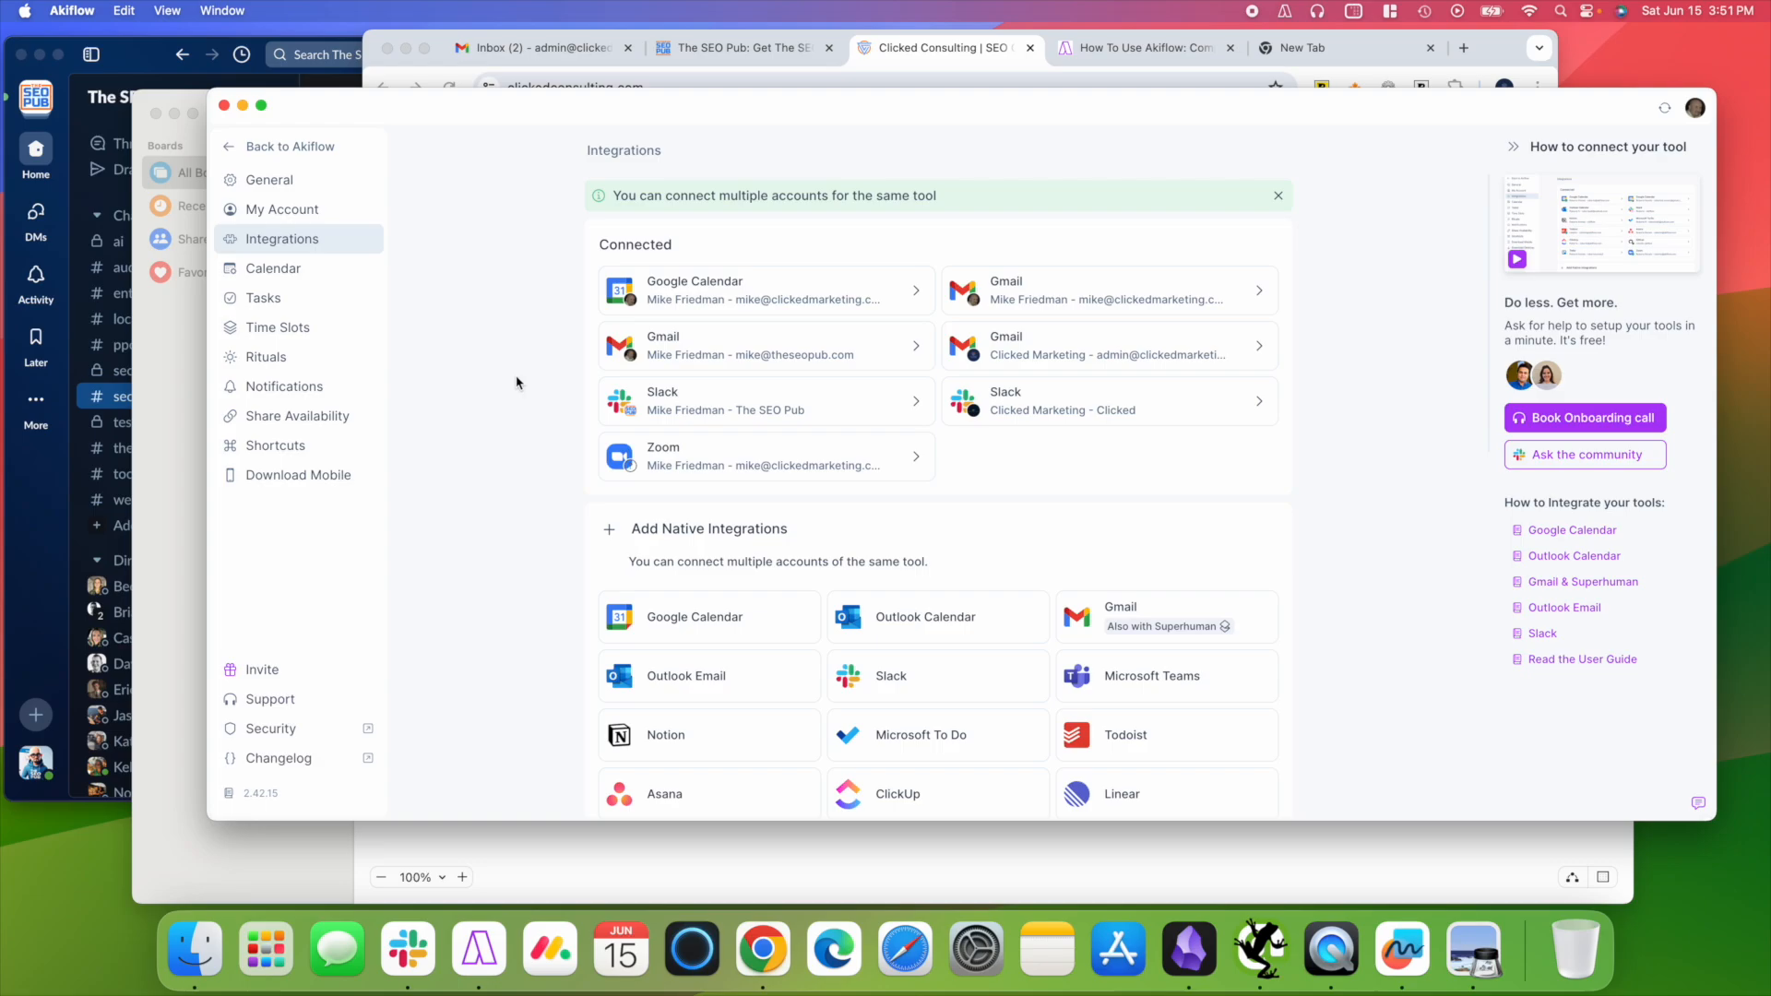
scroll(506, 387, "down", 5)
scroll(516, 392, "up", 5)
scroll(525, 380, "down", 2)
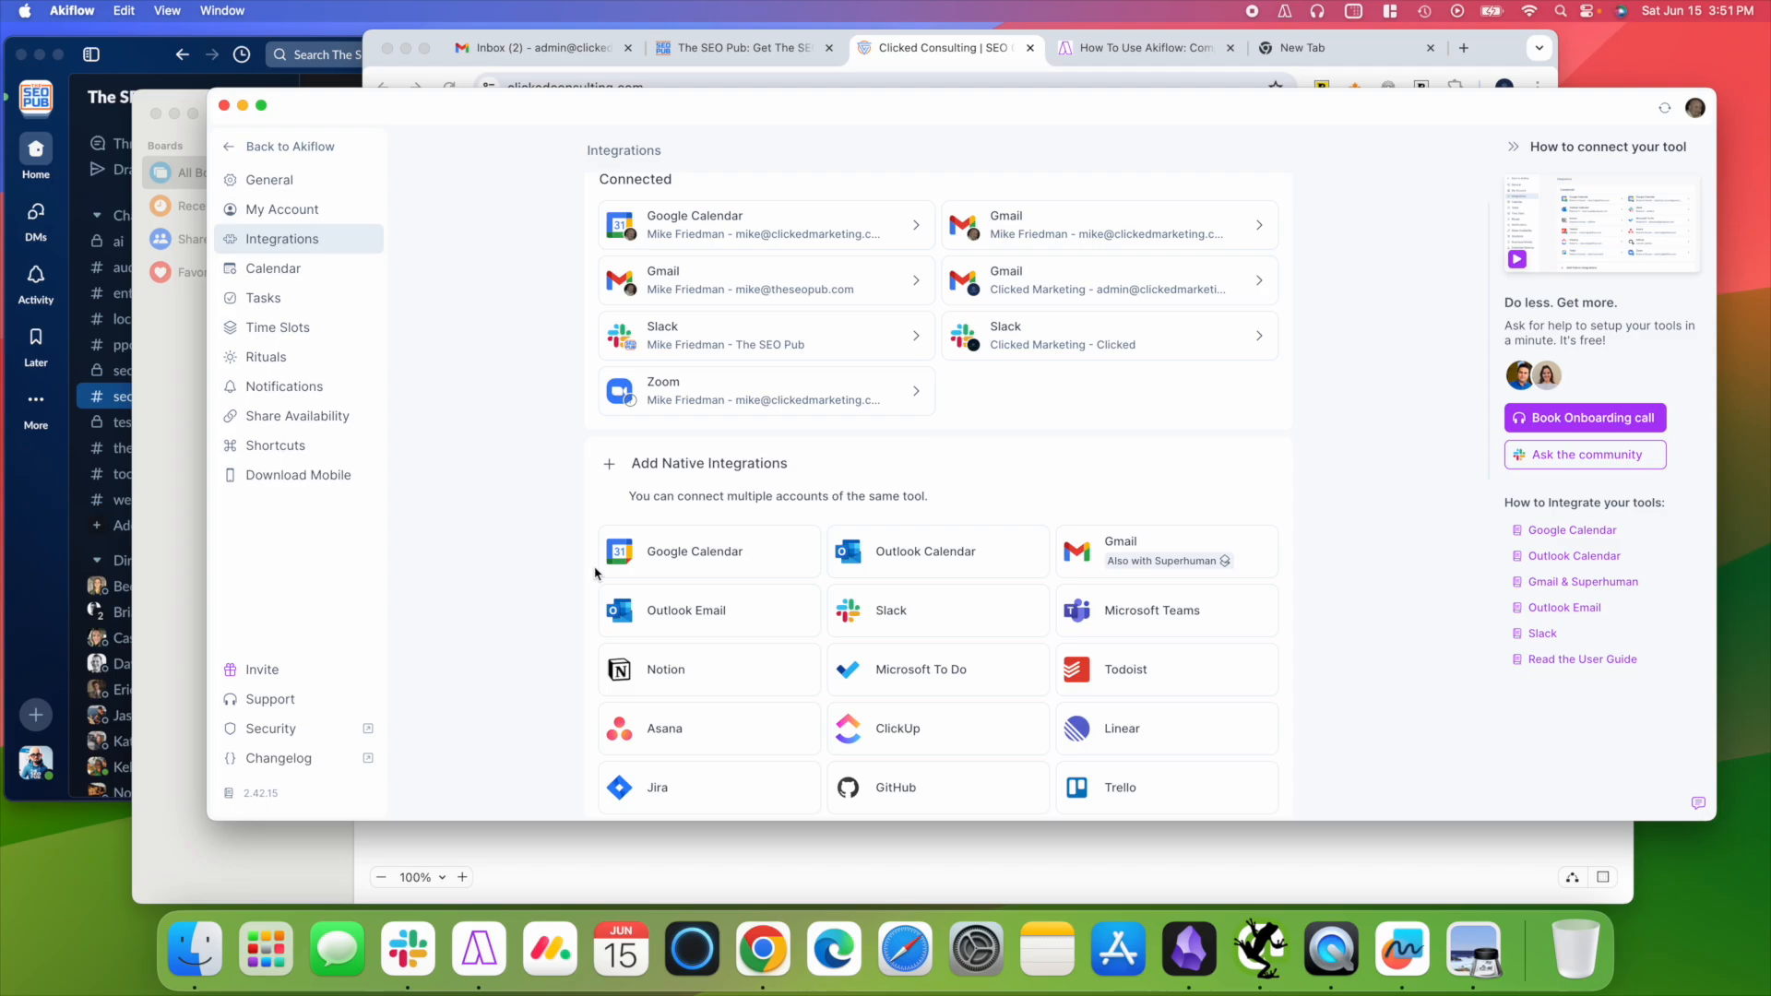
scroll(532, 637, "down", 2)
scroll(533, 637, "down", 2)
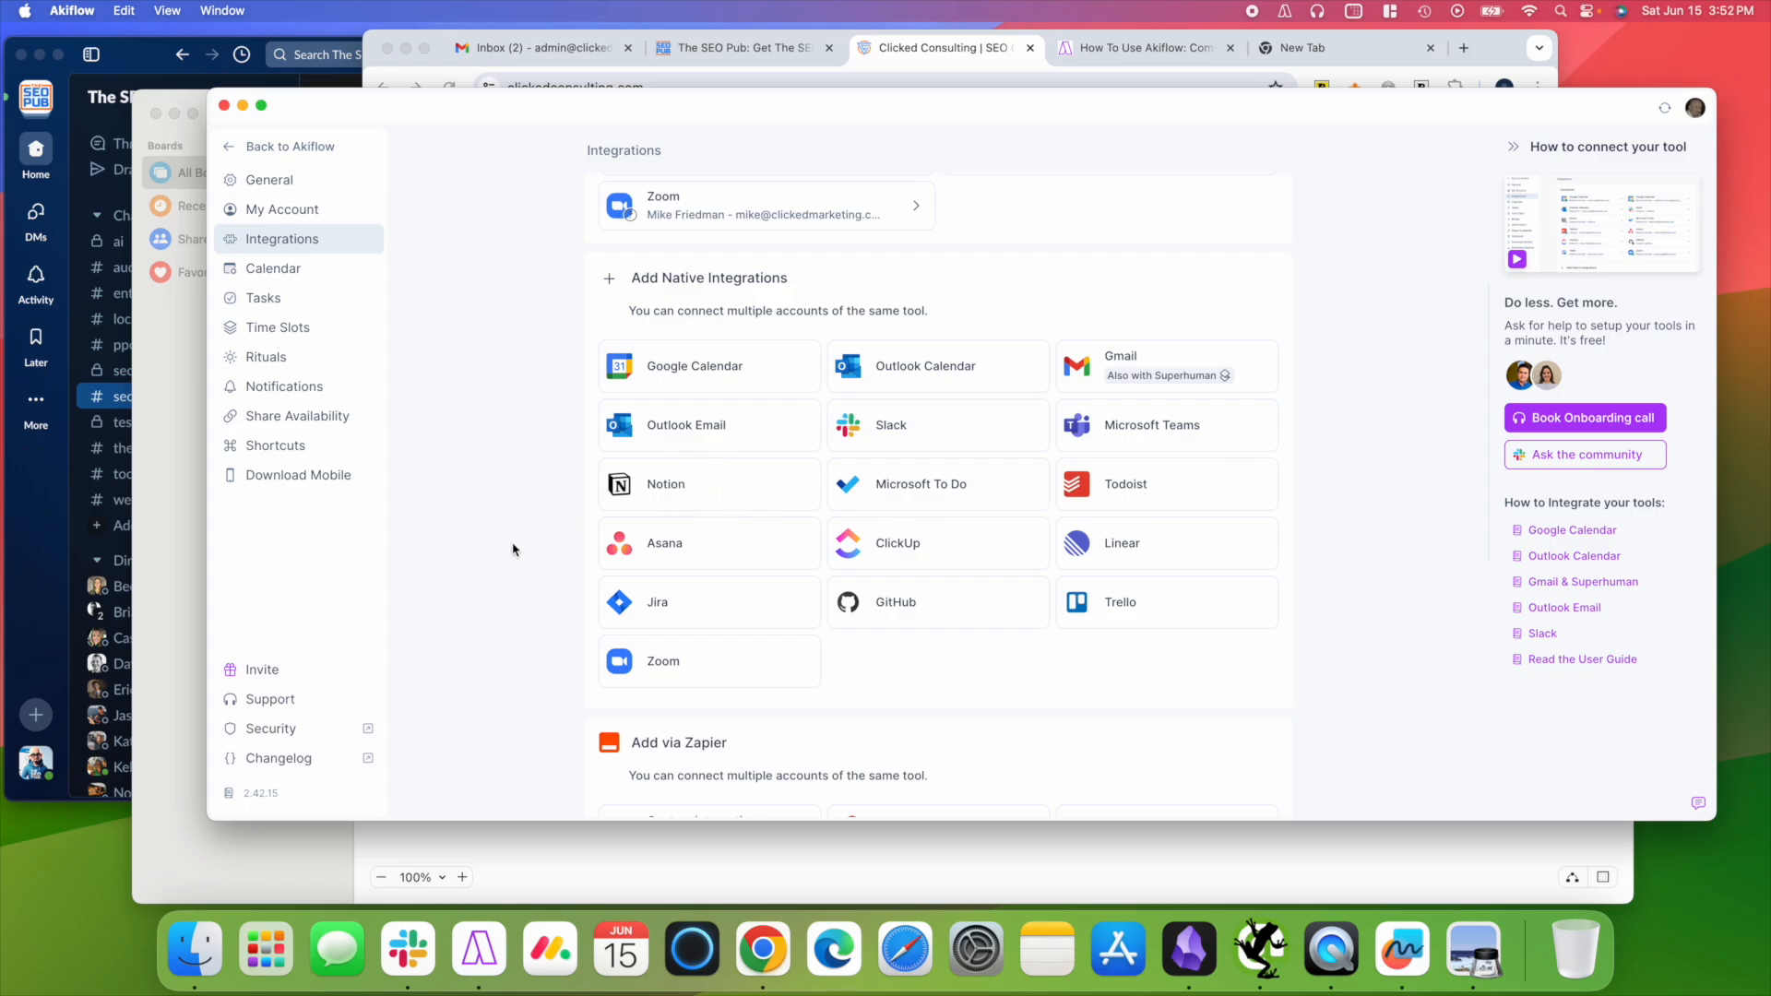
scroll(513, 550, "down", 1)
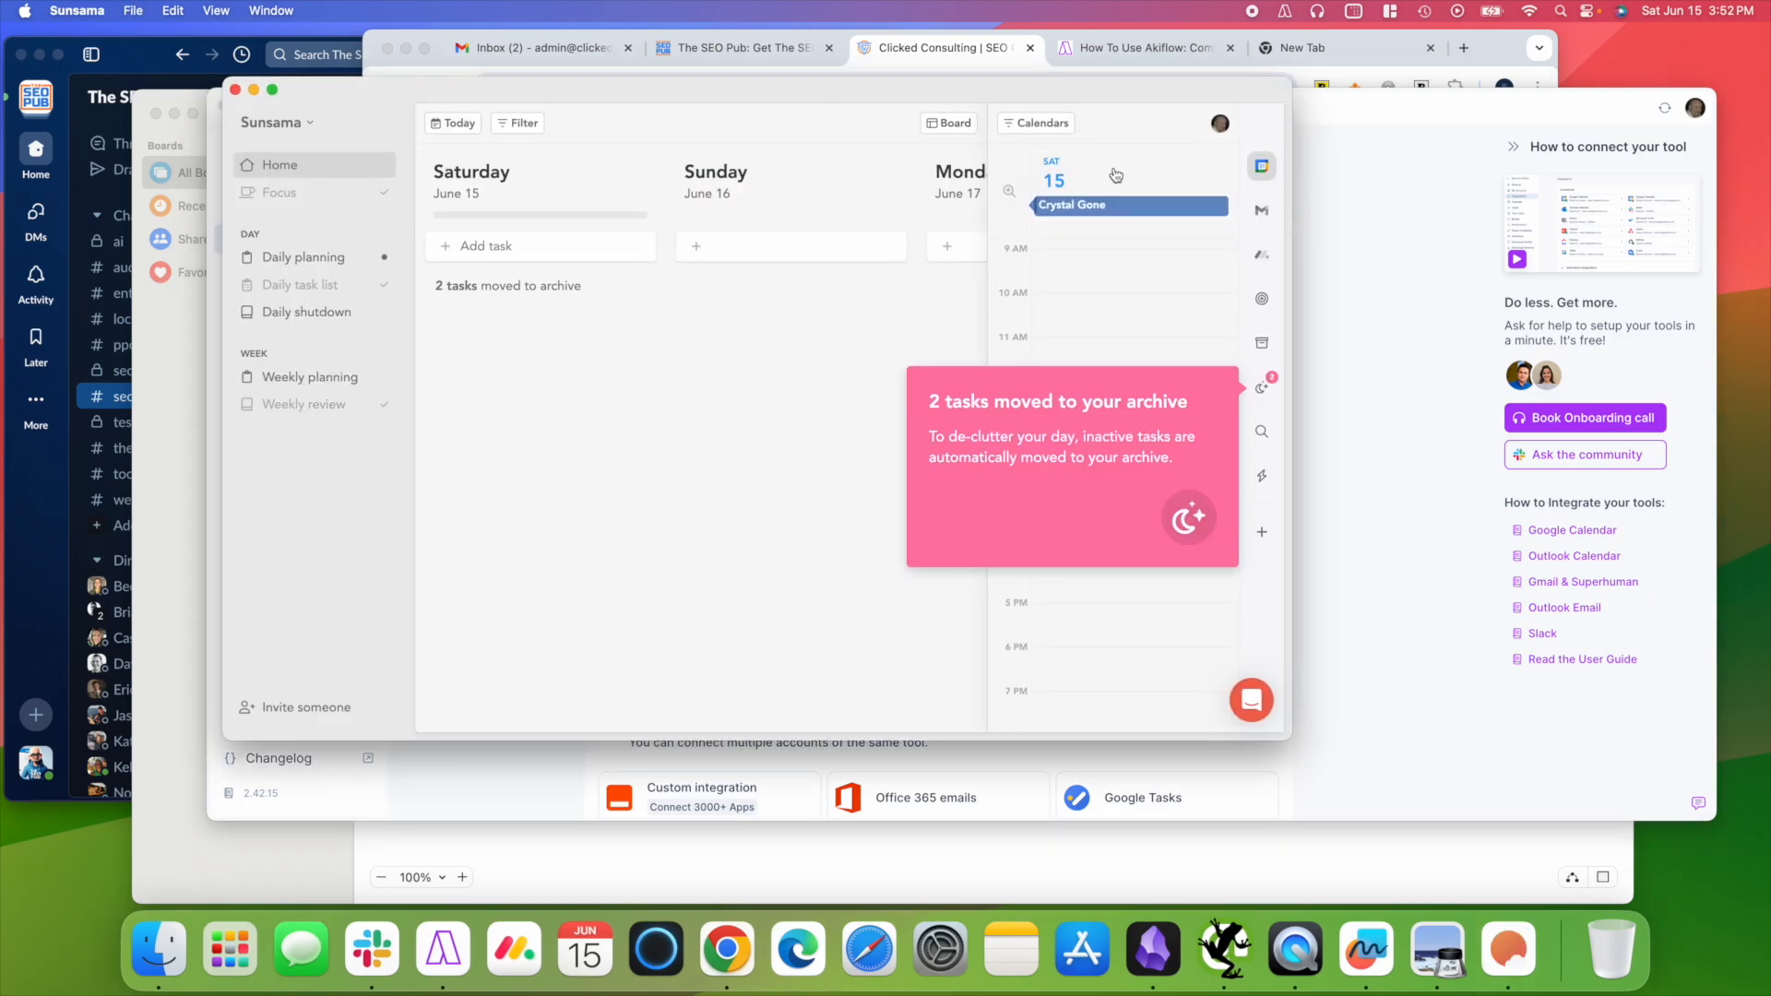
Switch to Sunsama and dismiss the notice about tasks moved to the archive.
left_click(938, 374)
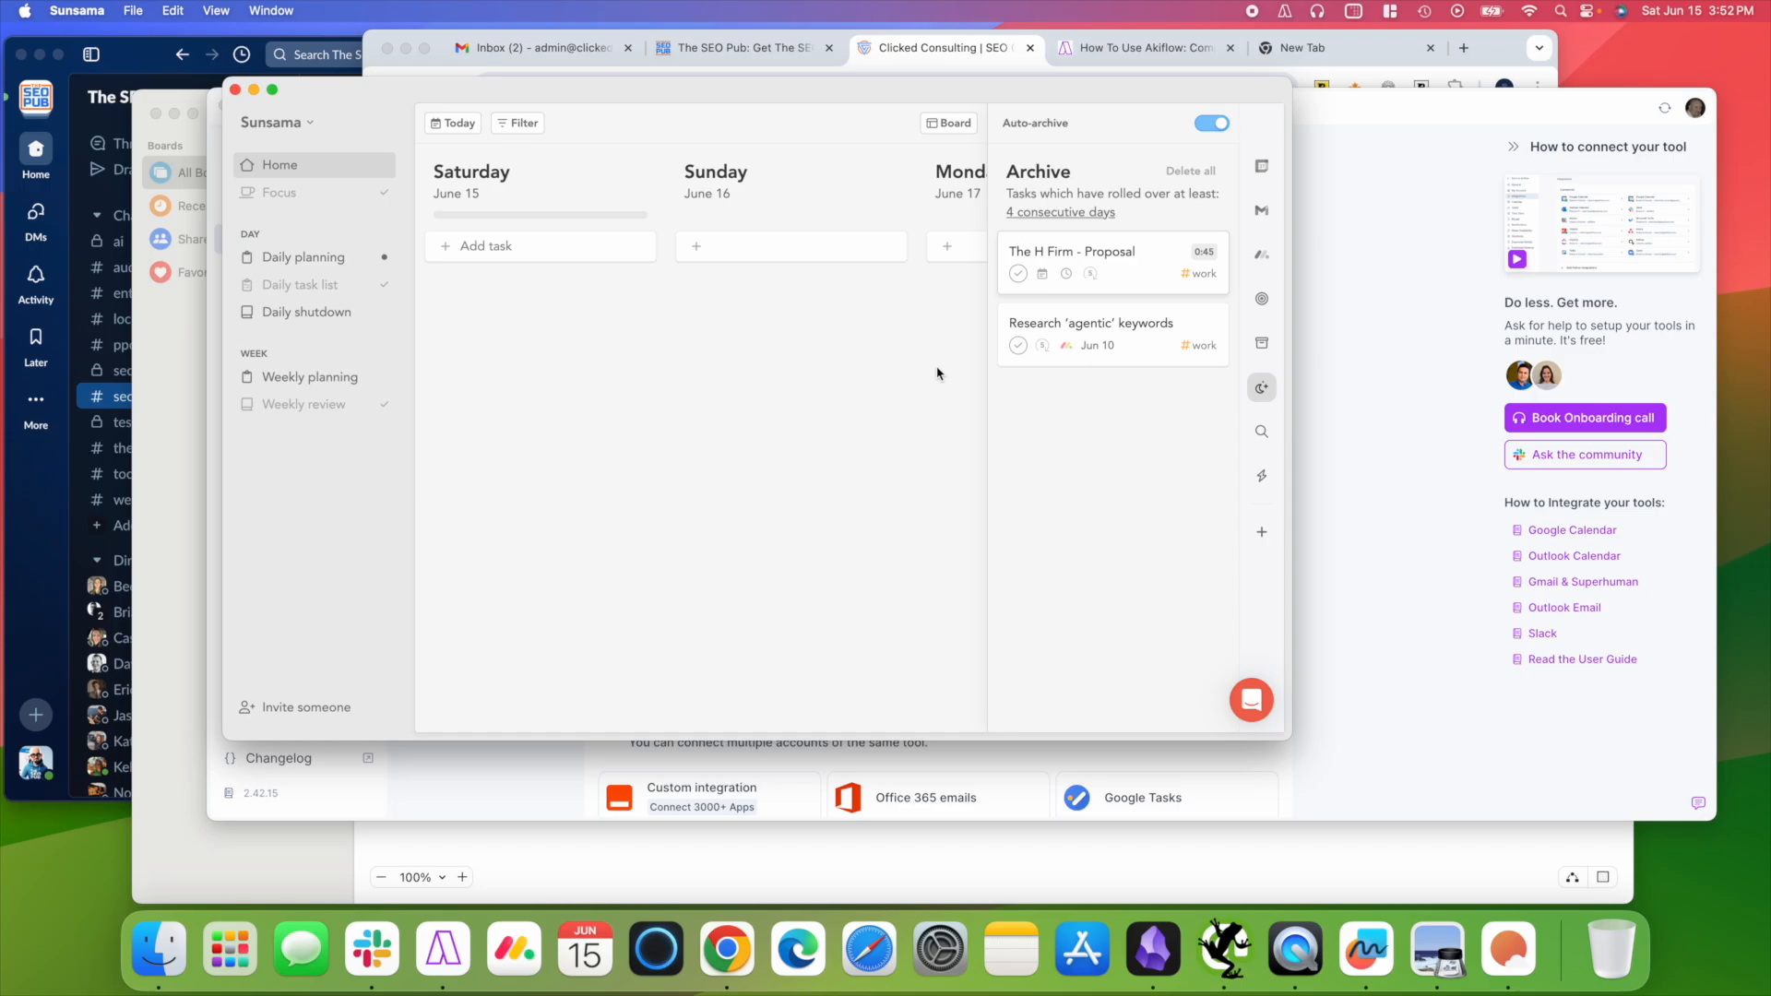
Switch the planner from the board to the Calendar - Weekdays view and widen the window.
left_click(949, 123)
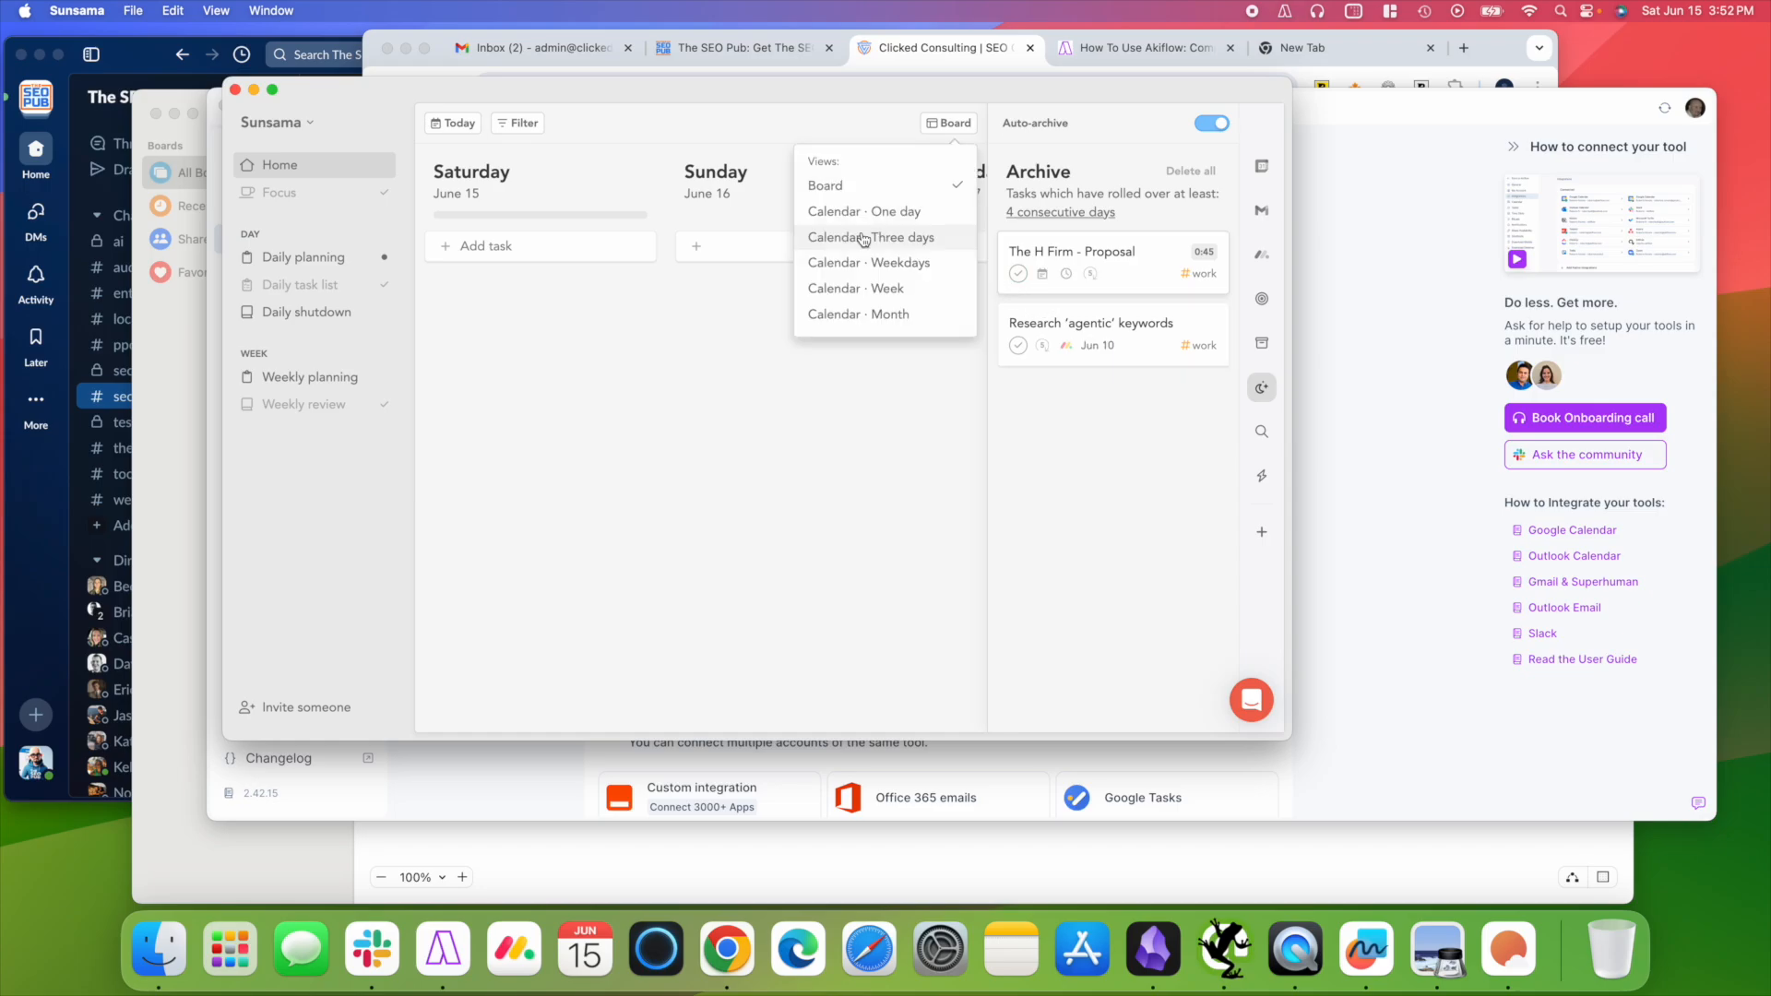
left_click(866, 264)
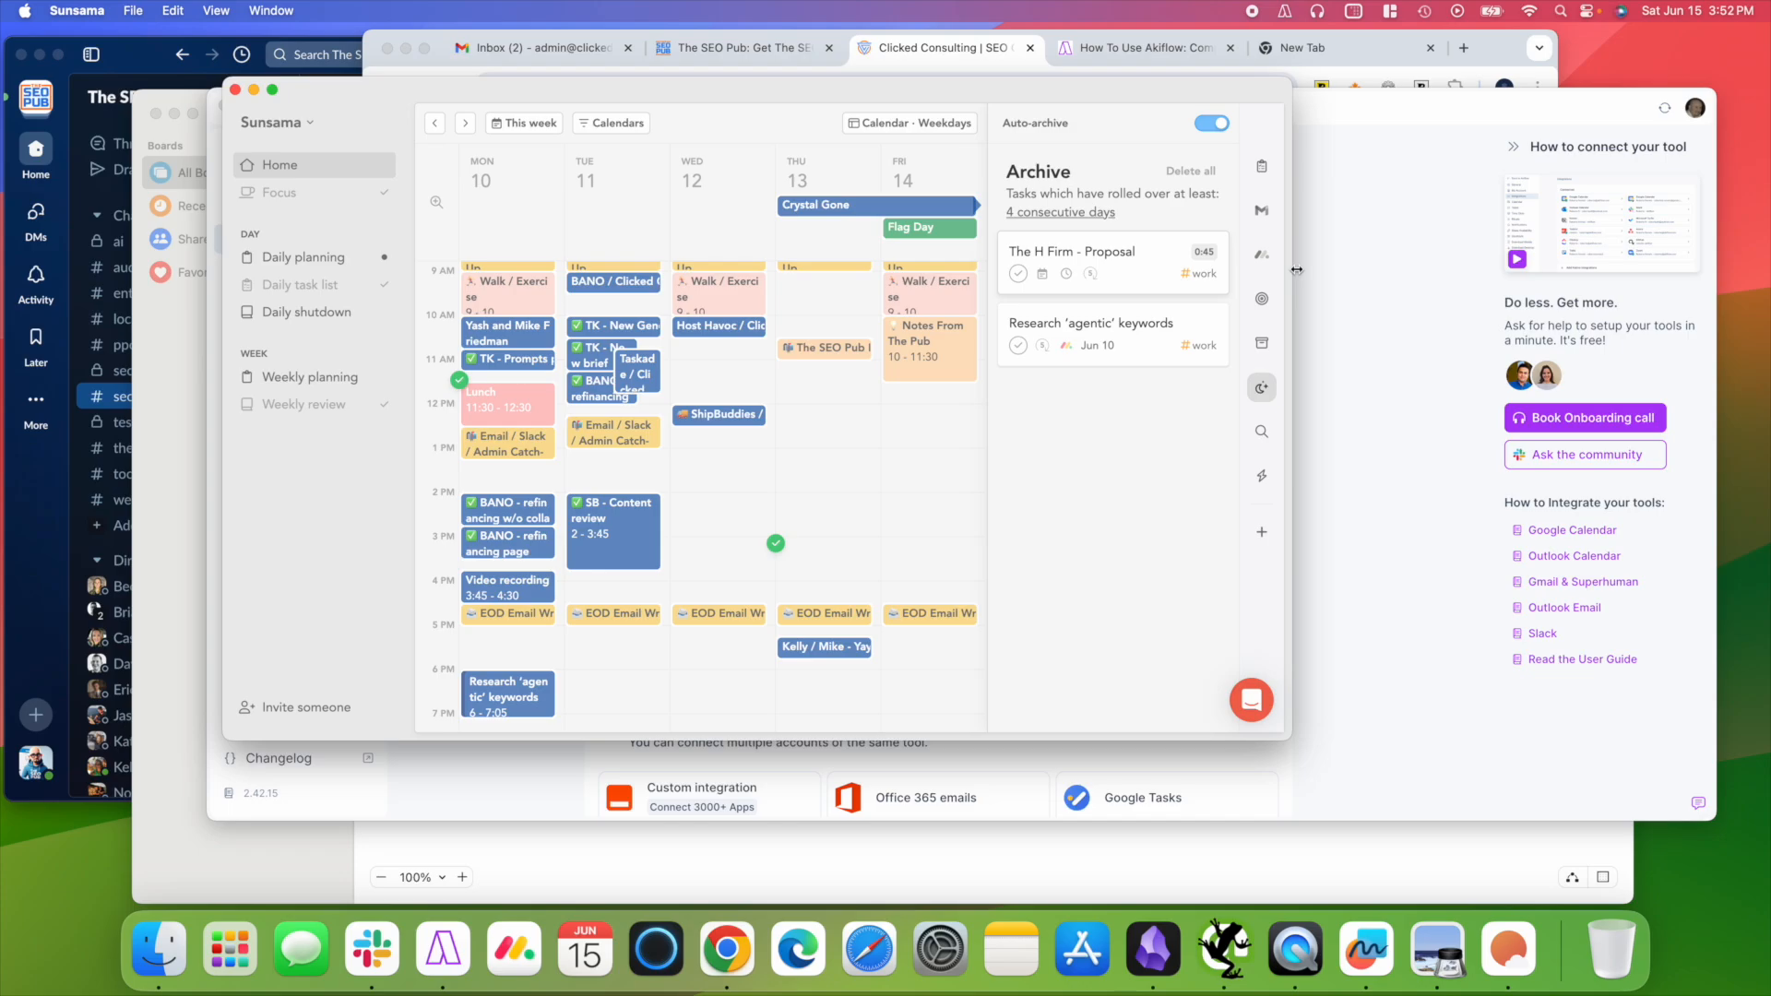
left_click_drag(1291, 272, 1537, 275)
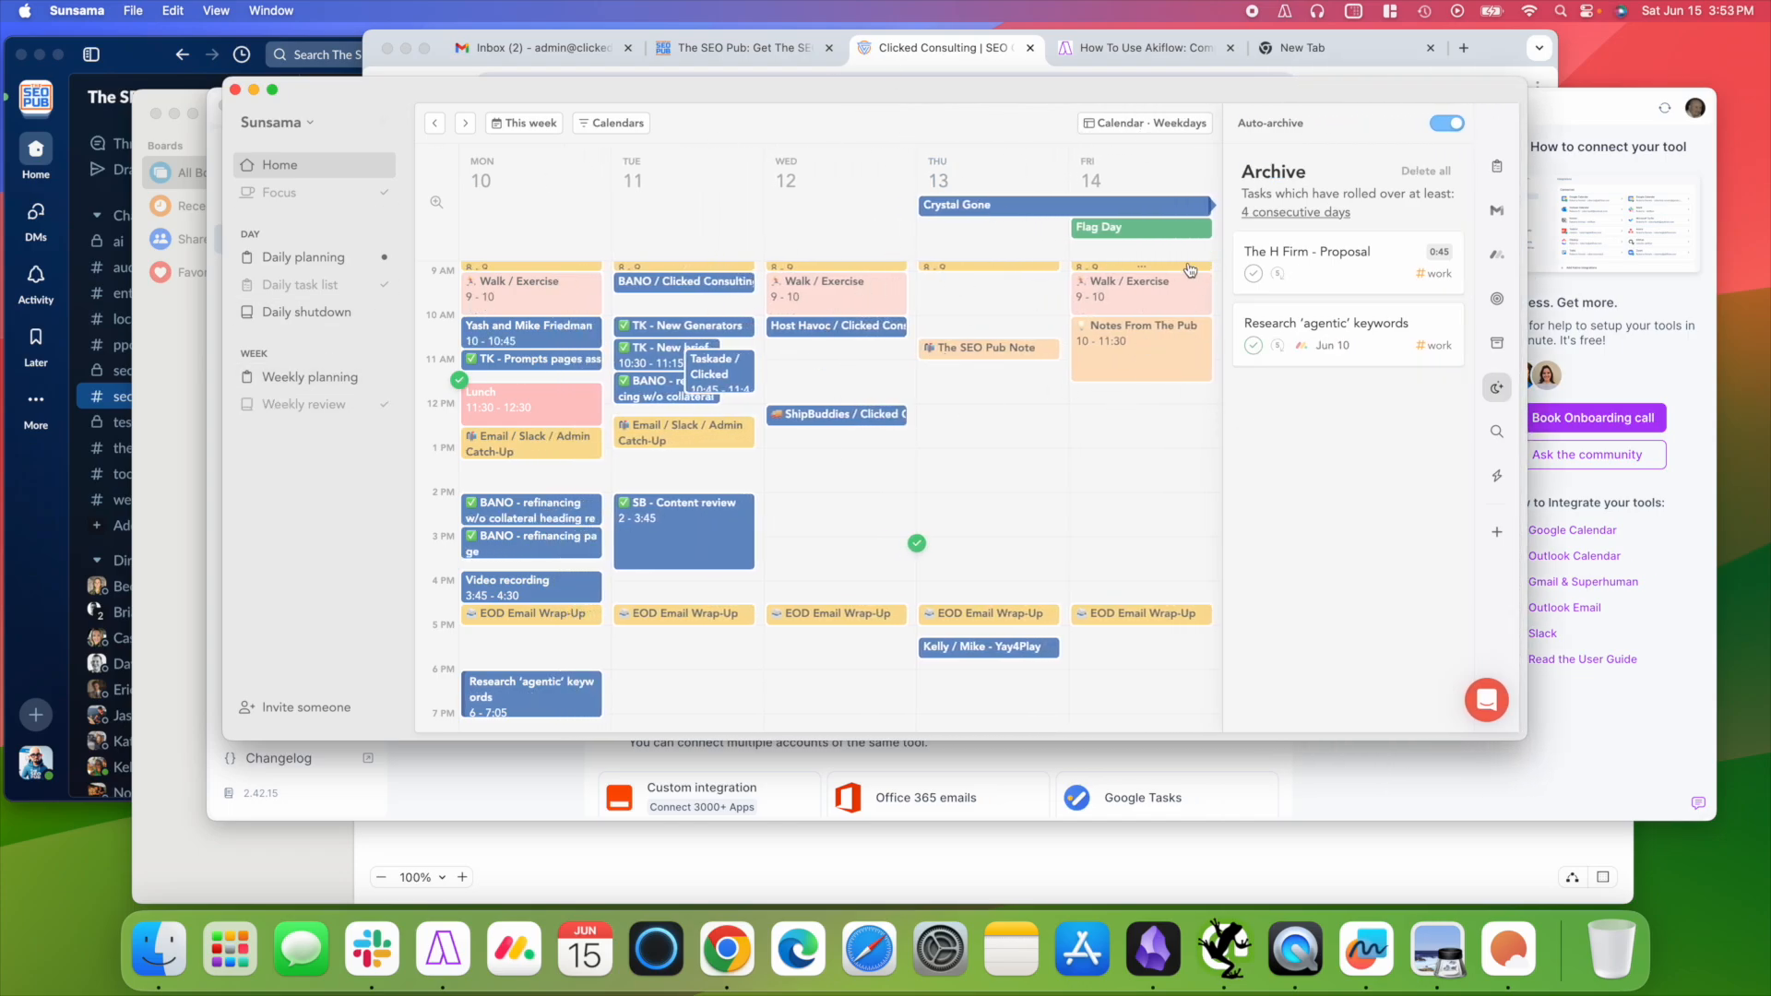
Show Saturday June 15's task list beside the calendar and reposition the window.
left_click(1496, 166)
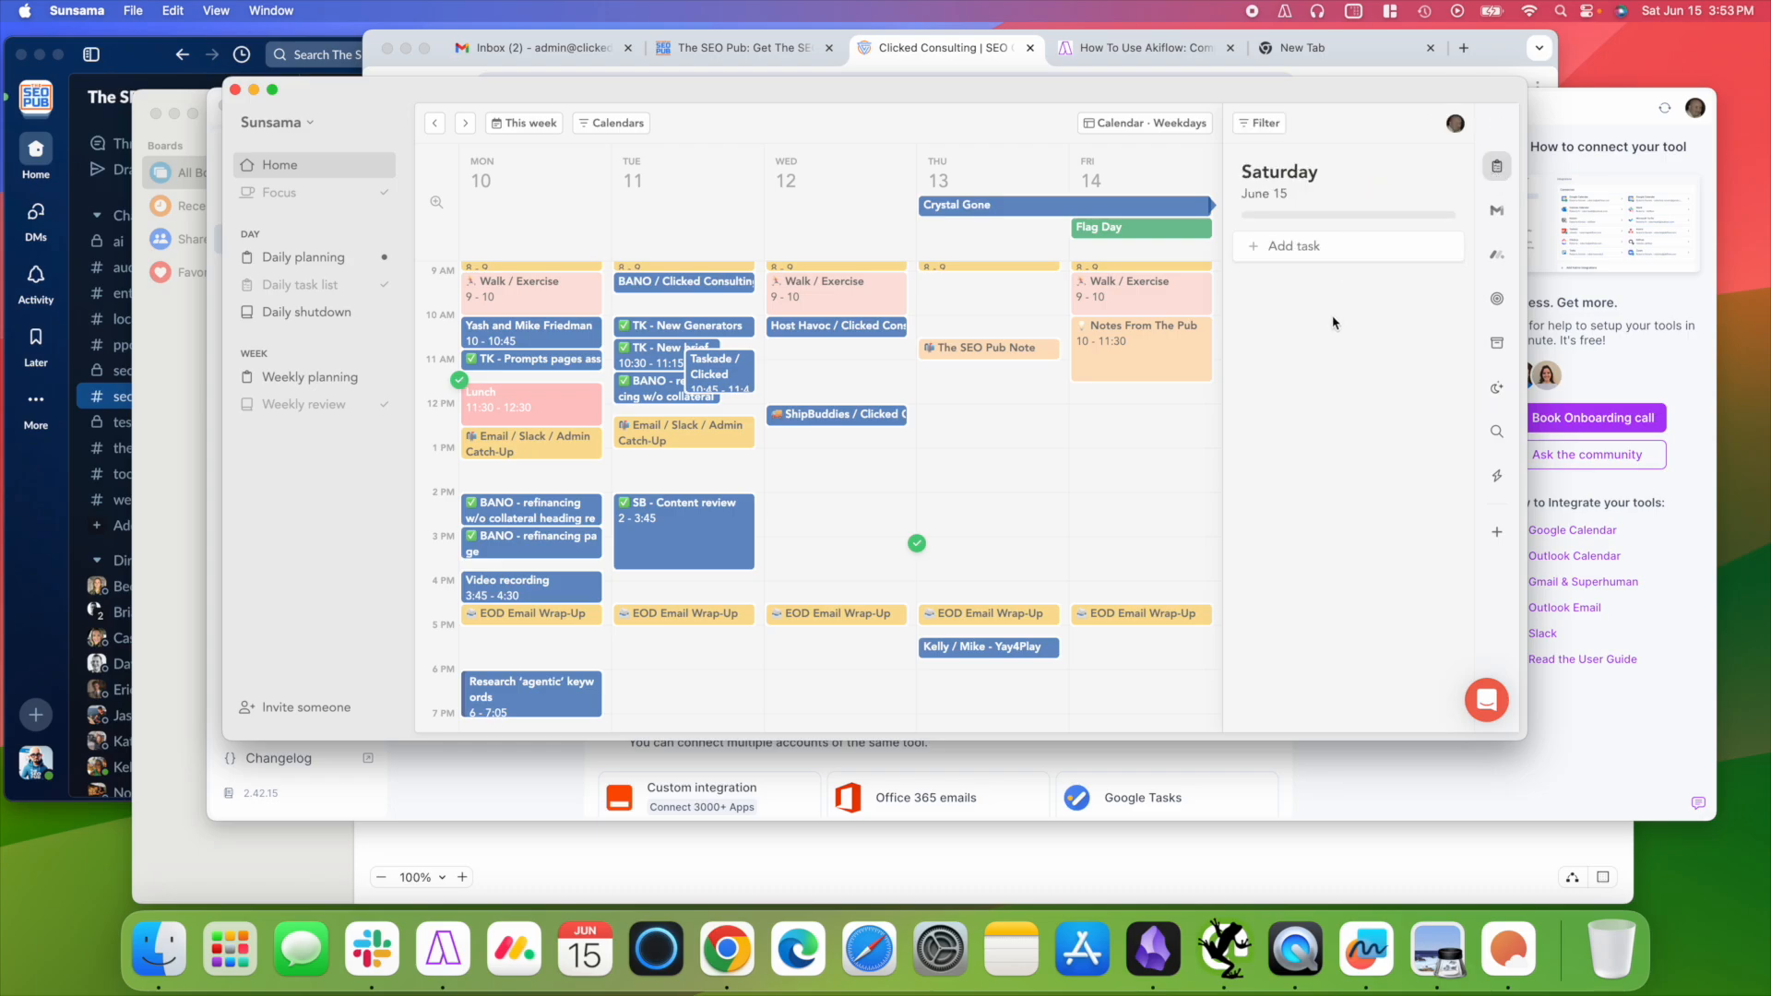
double_click(1112, 86)
left_click_drag(1109, 87, 1146, 72)
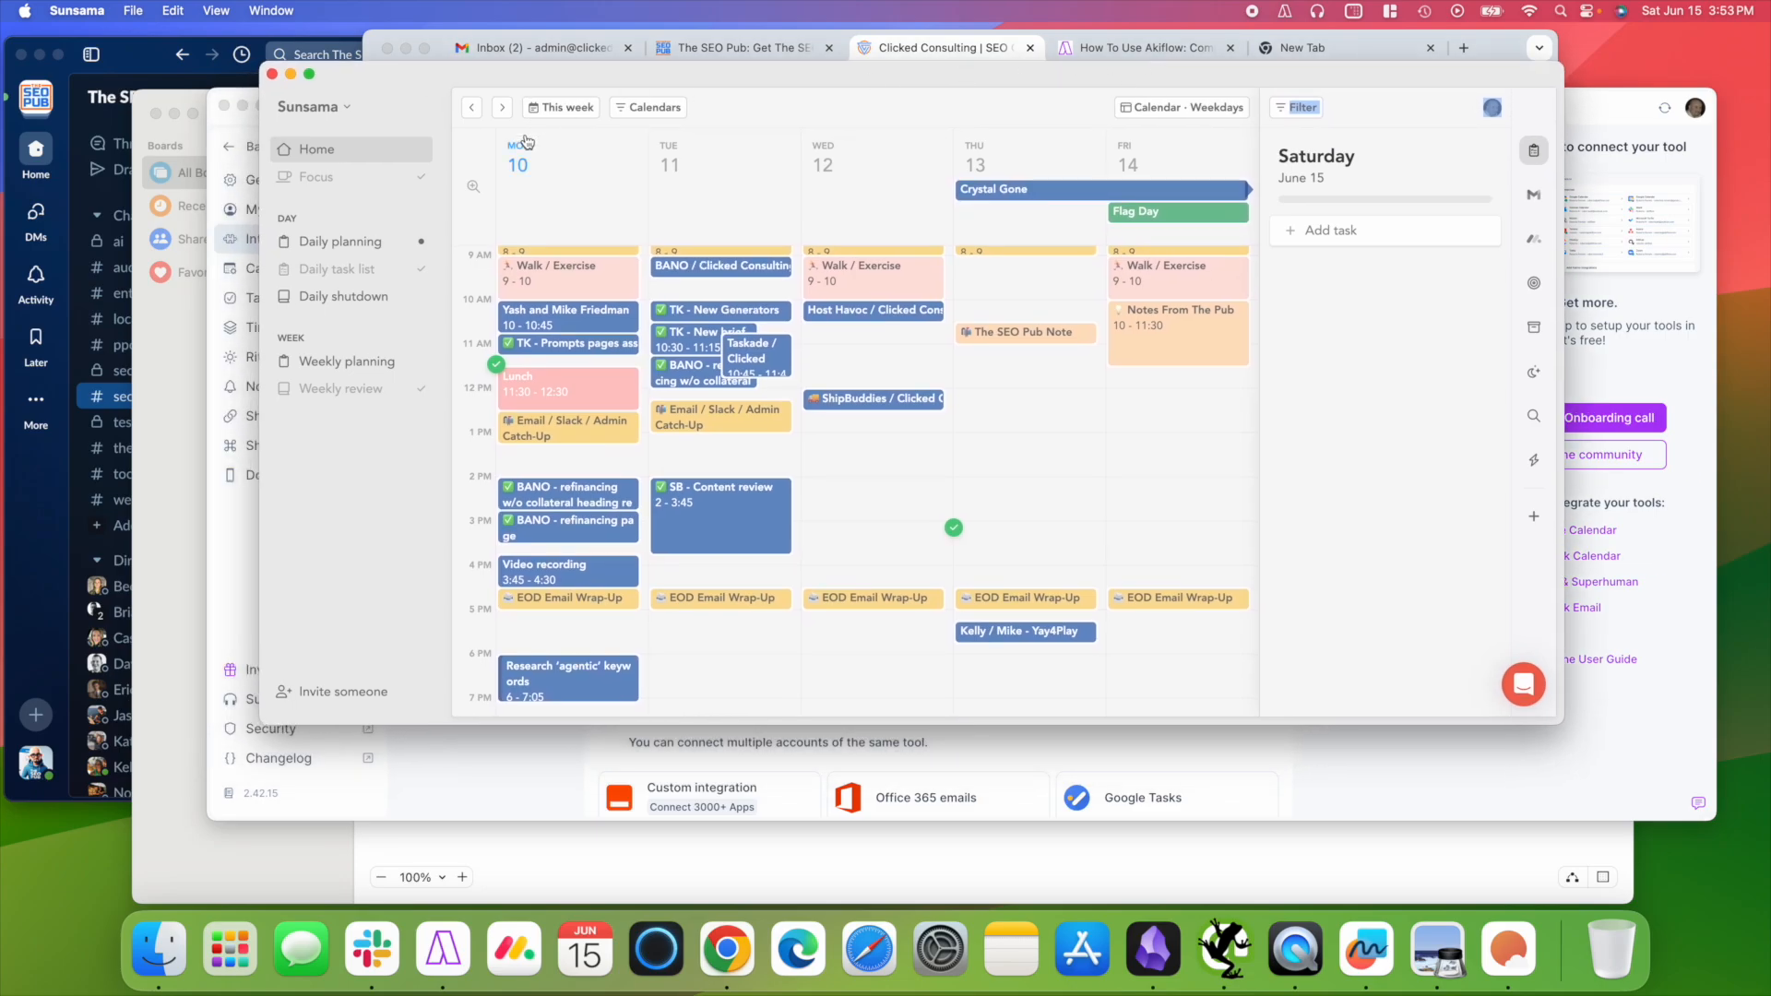
Close the Sunsama window and quit the app.
left_click(272, 74)
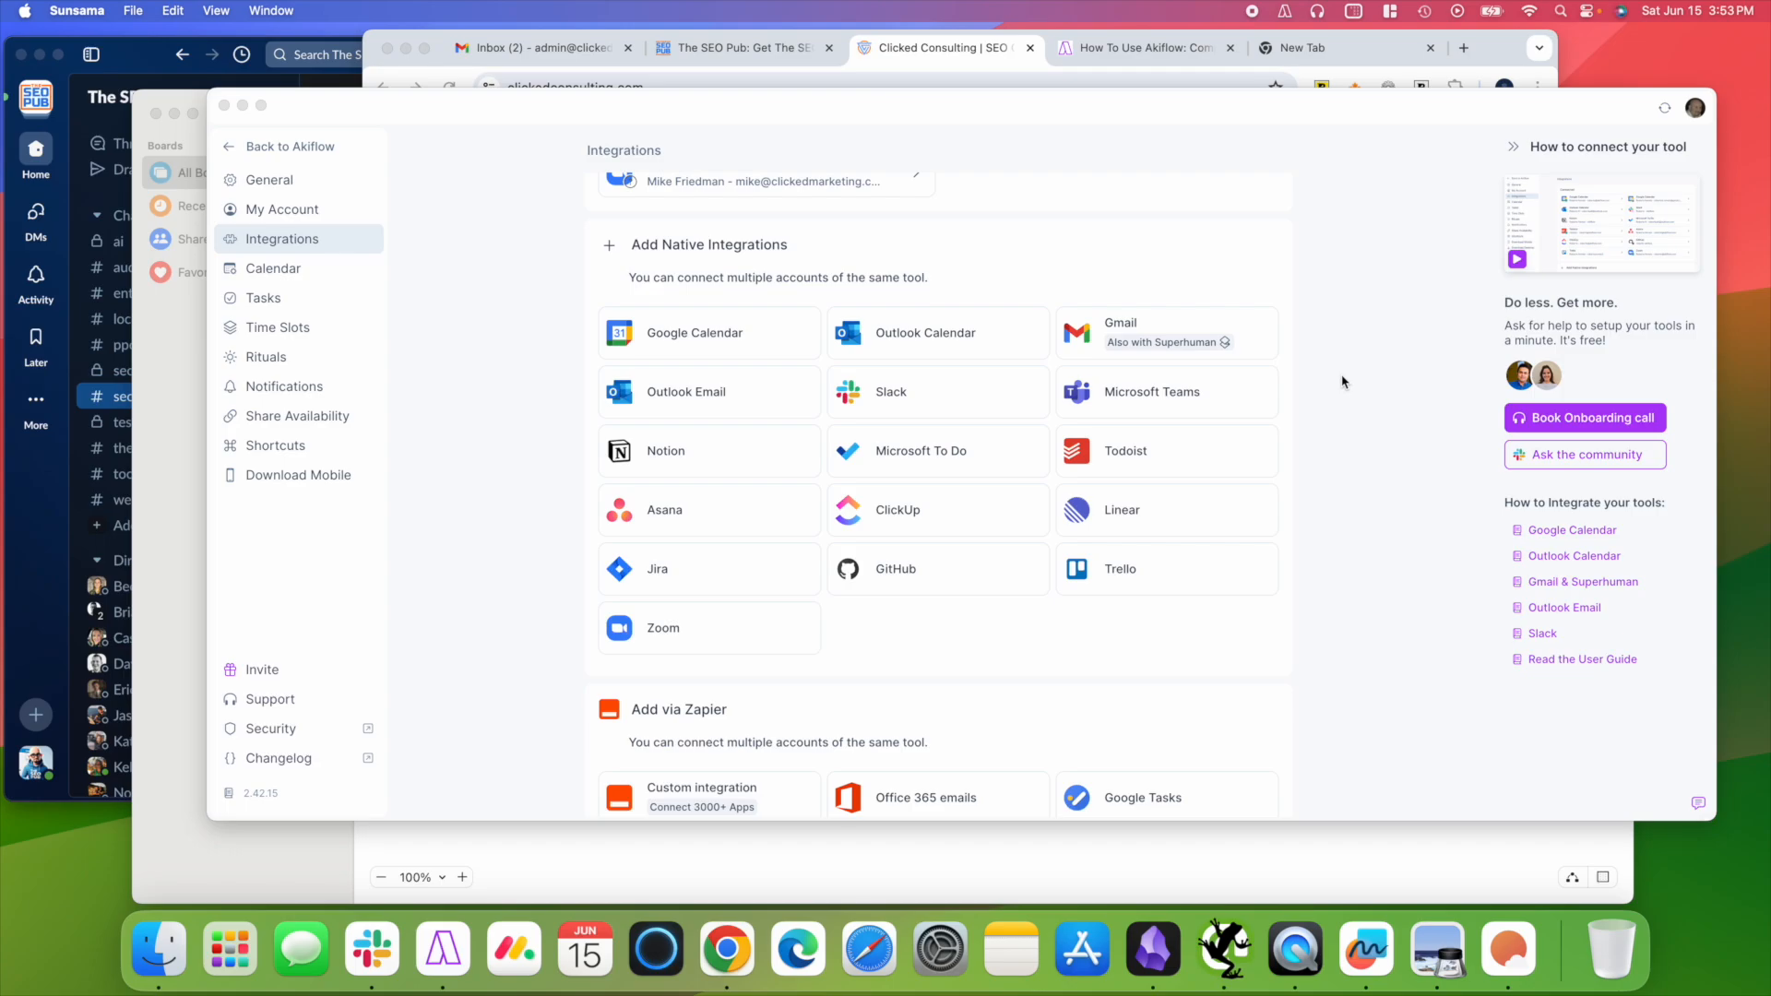
right_click(1517, 943)
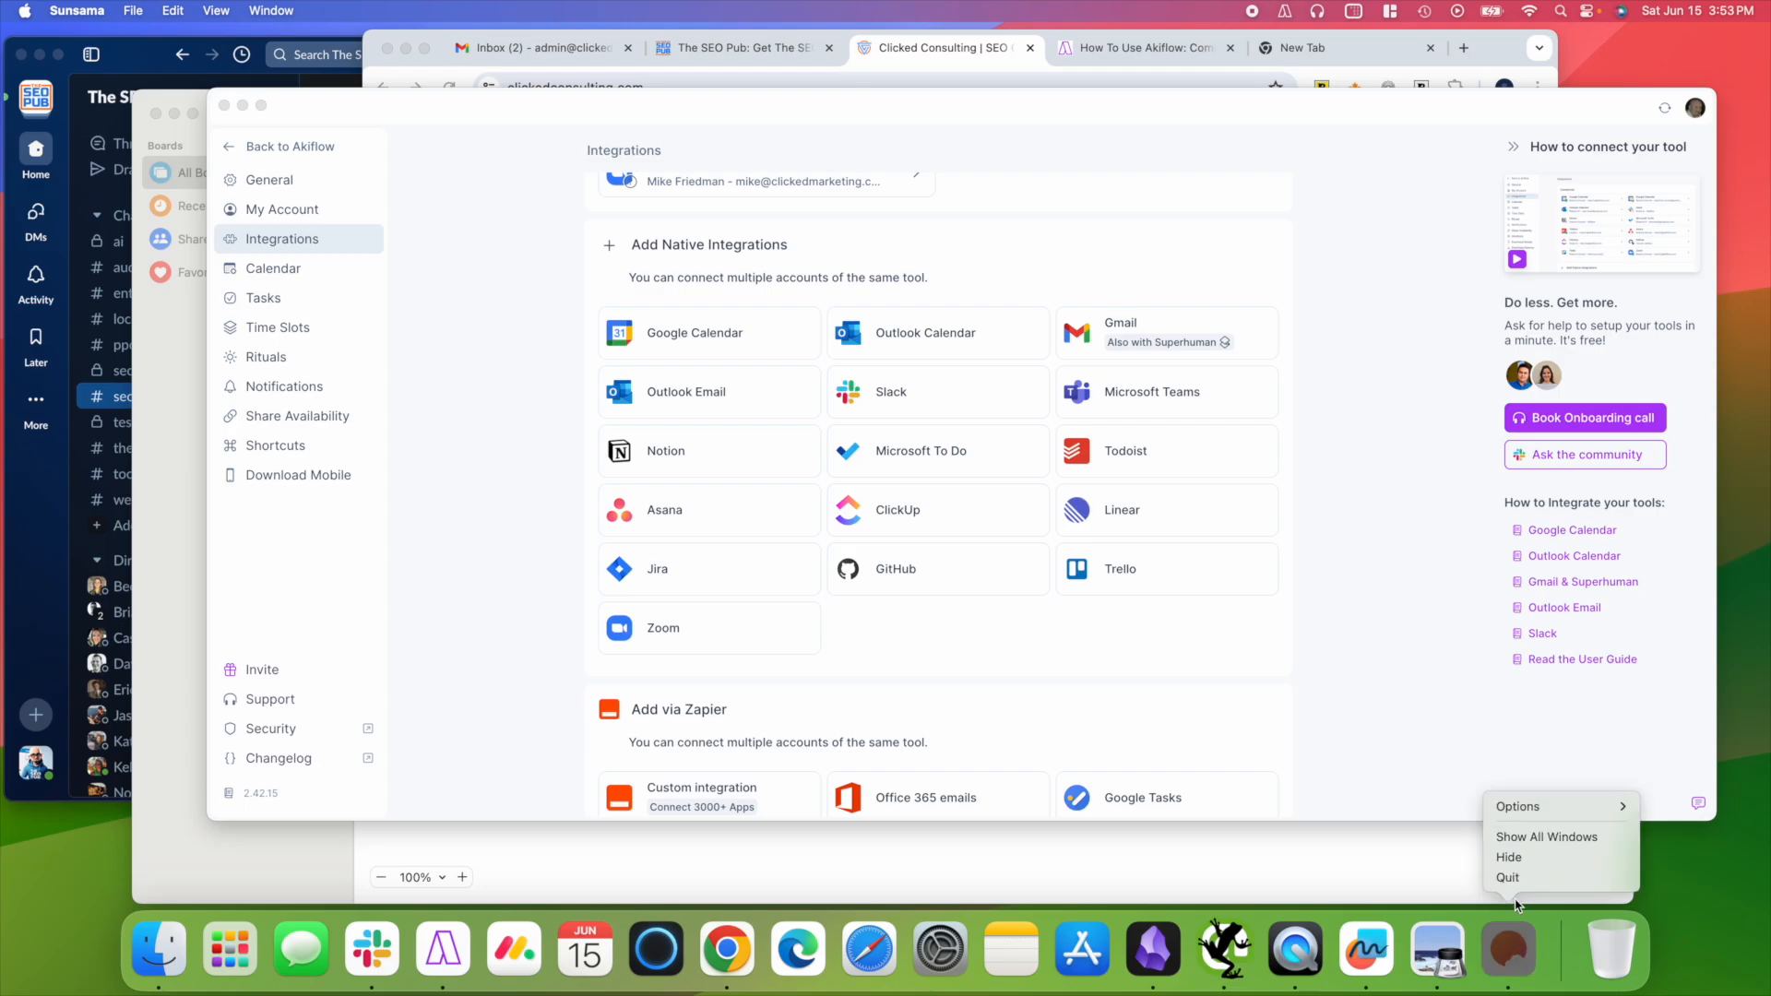
left_click(1509, 878)
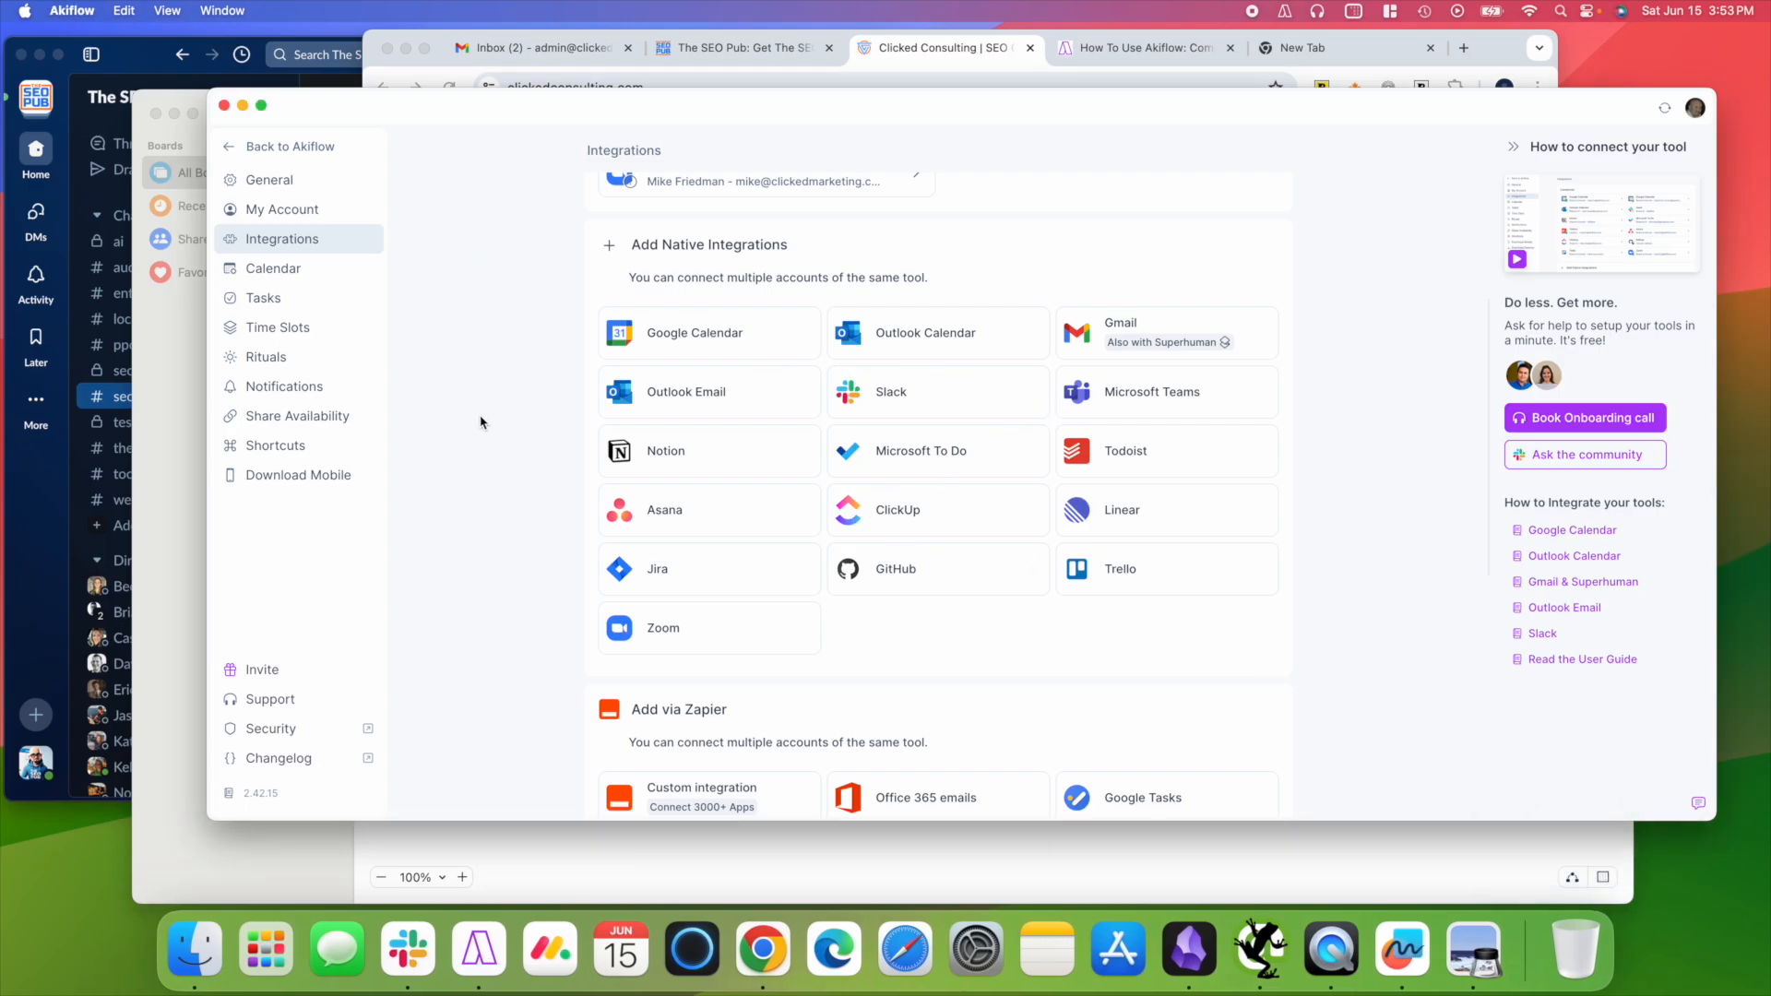
Switch to Akiflow, review its Zapier and IFTTT integration options, and leave the settings.
scroll(534, 585, "down", 3)
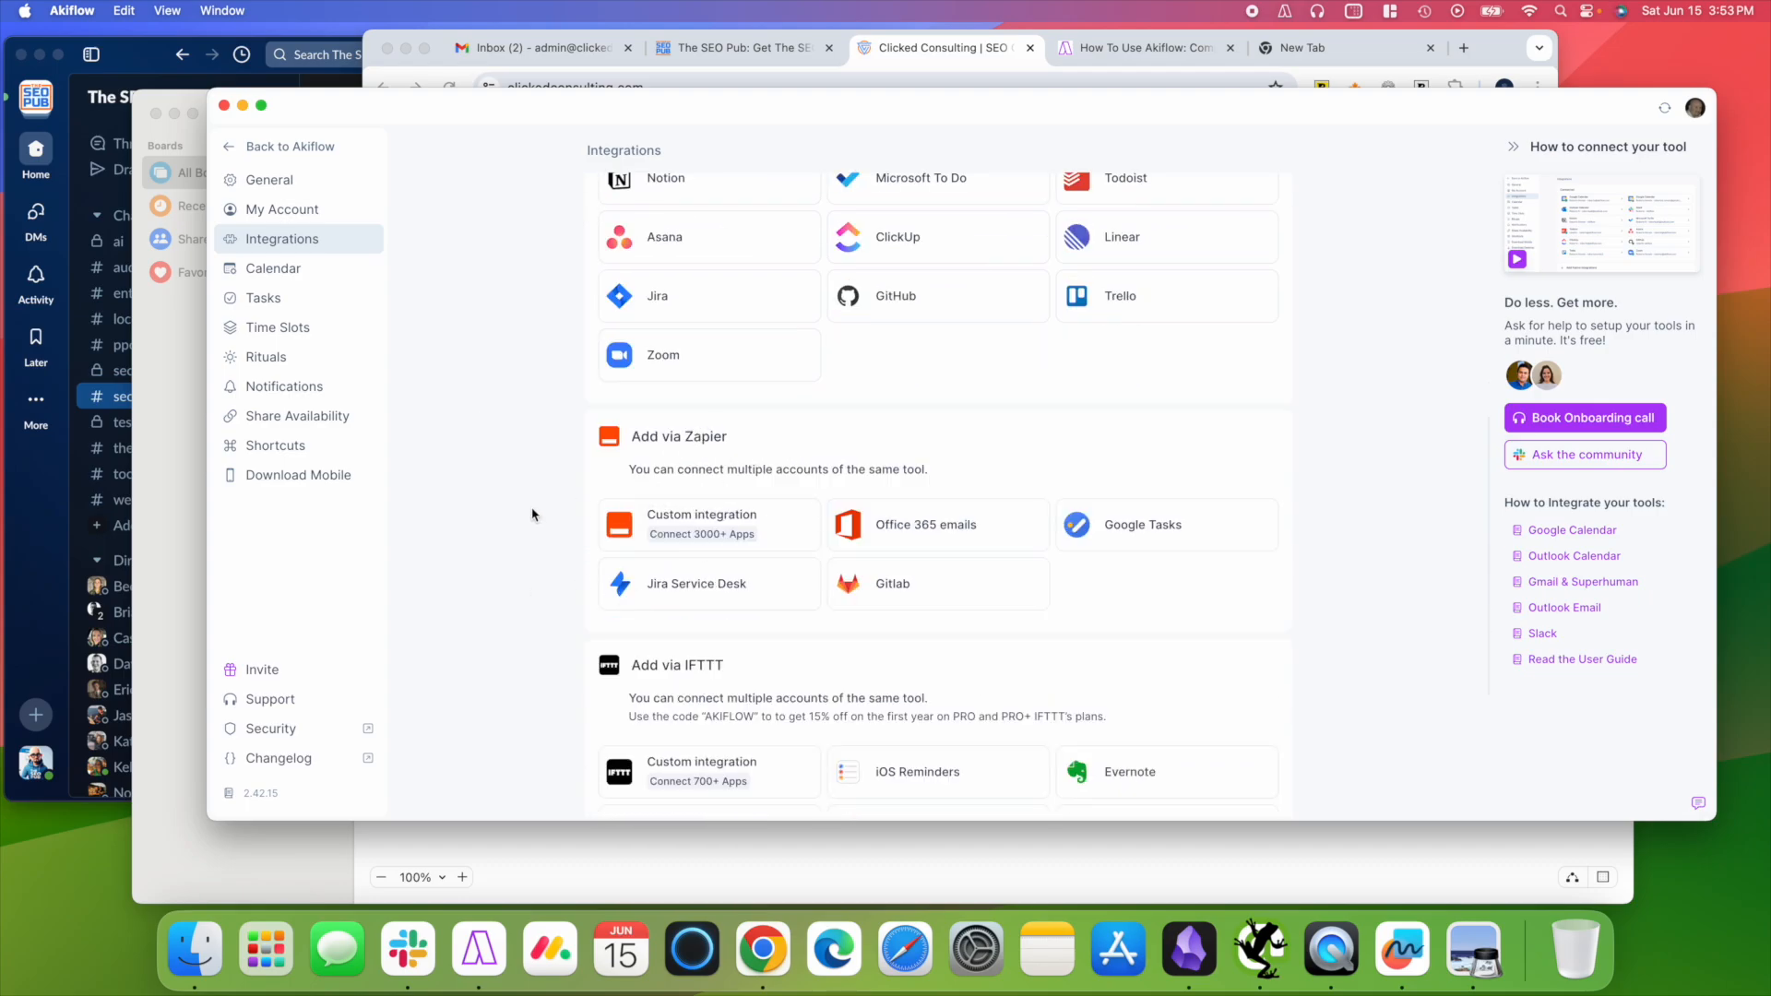
scroll(532, 514, "down", 2)
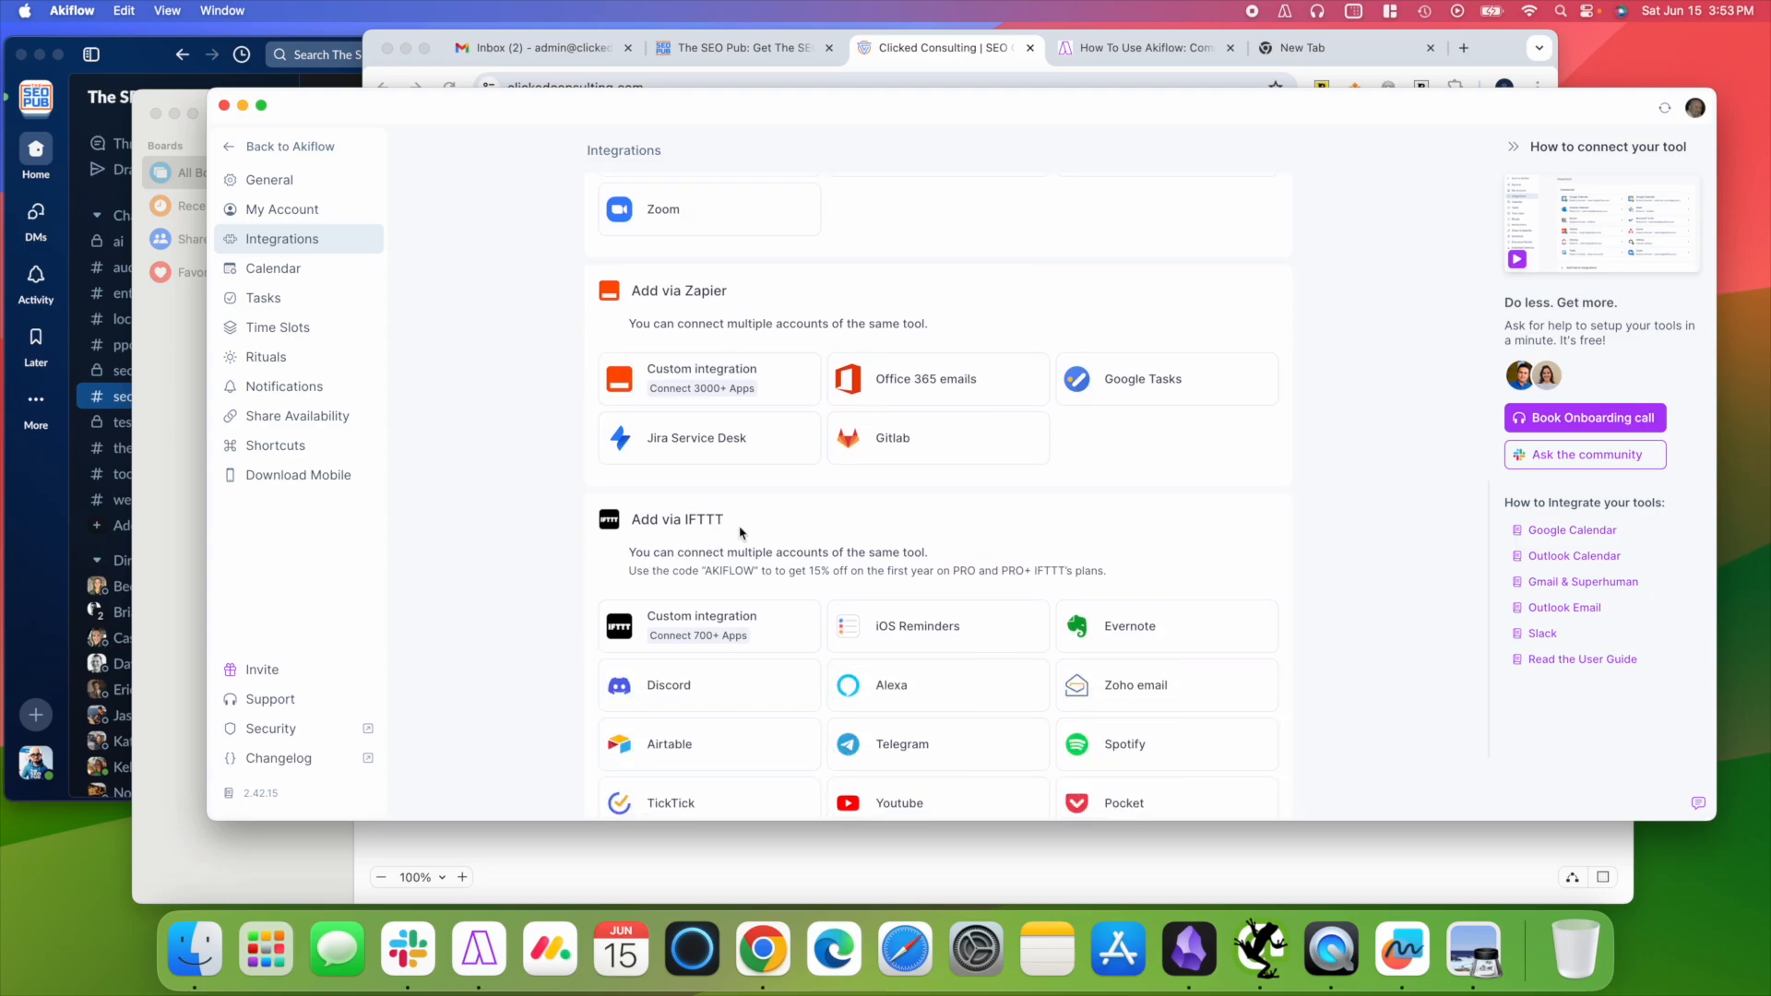
scroll(506, 585, "down", 2)
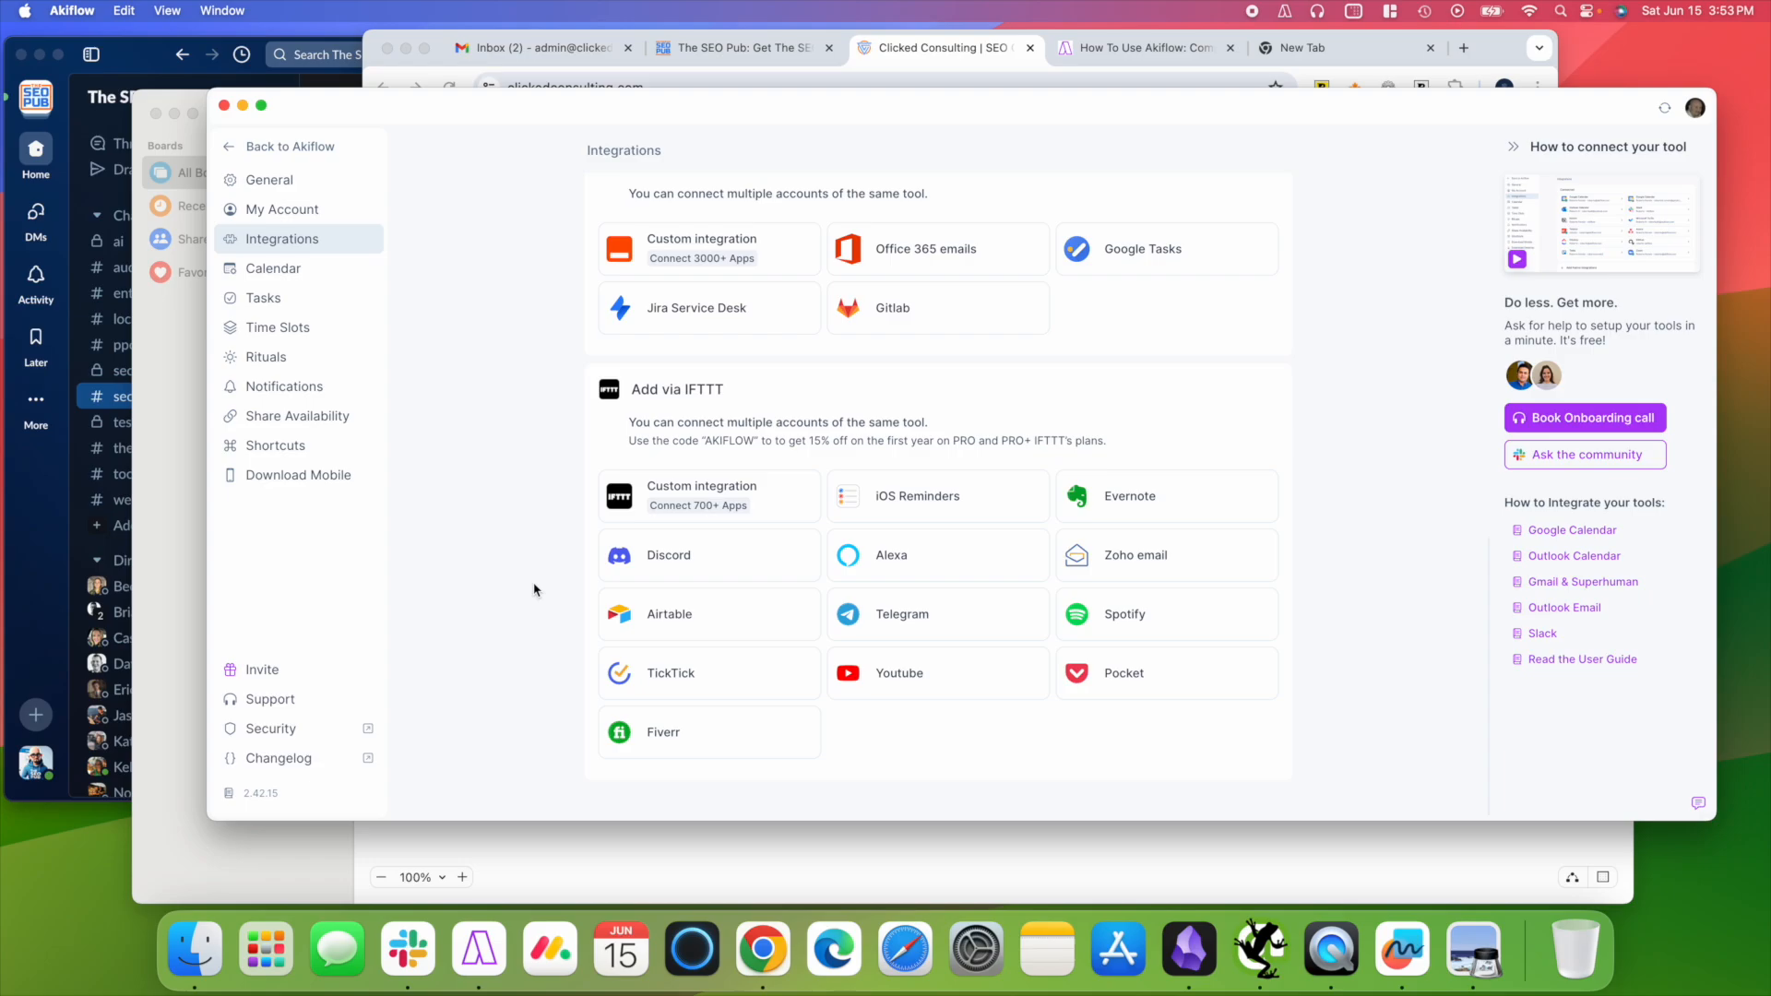
scroll(533, 590, "up", 10)
key("Escape")
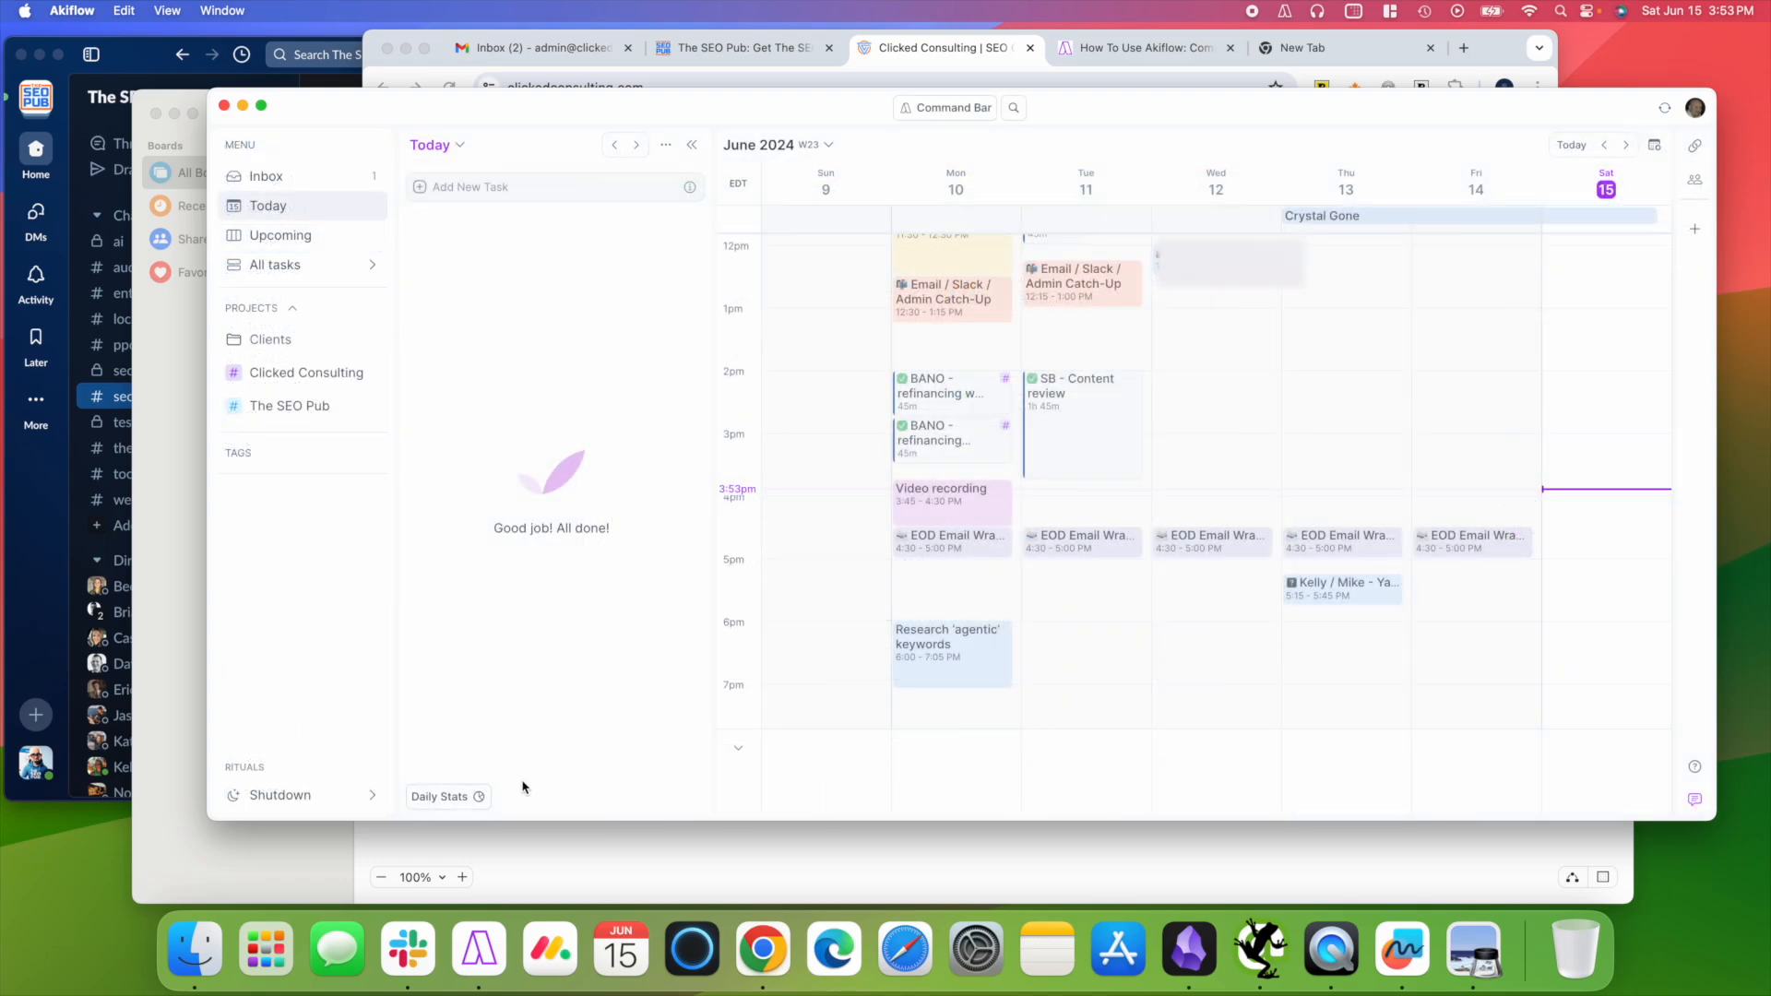
Switch to the Akiflow board in Freeform and view the diagram of Slack and Gmail feeding into Akiflow.
left_click(610, 839)
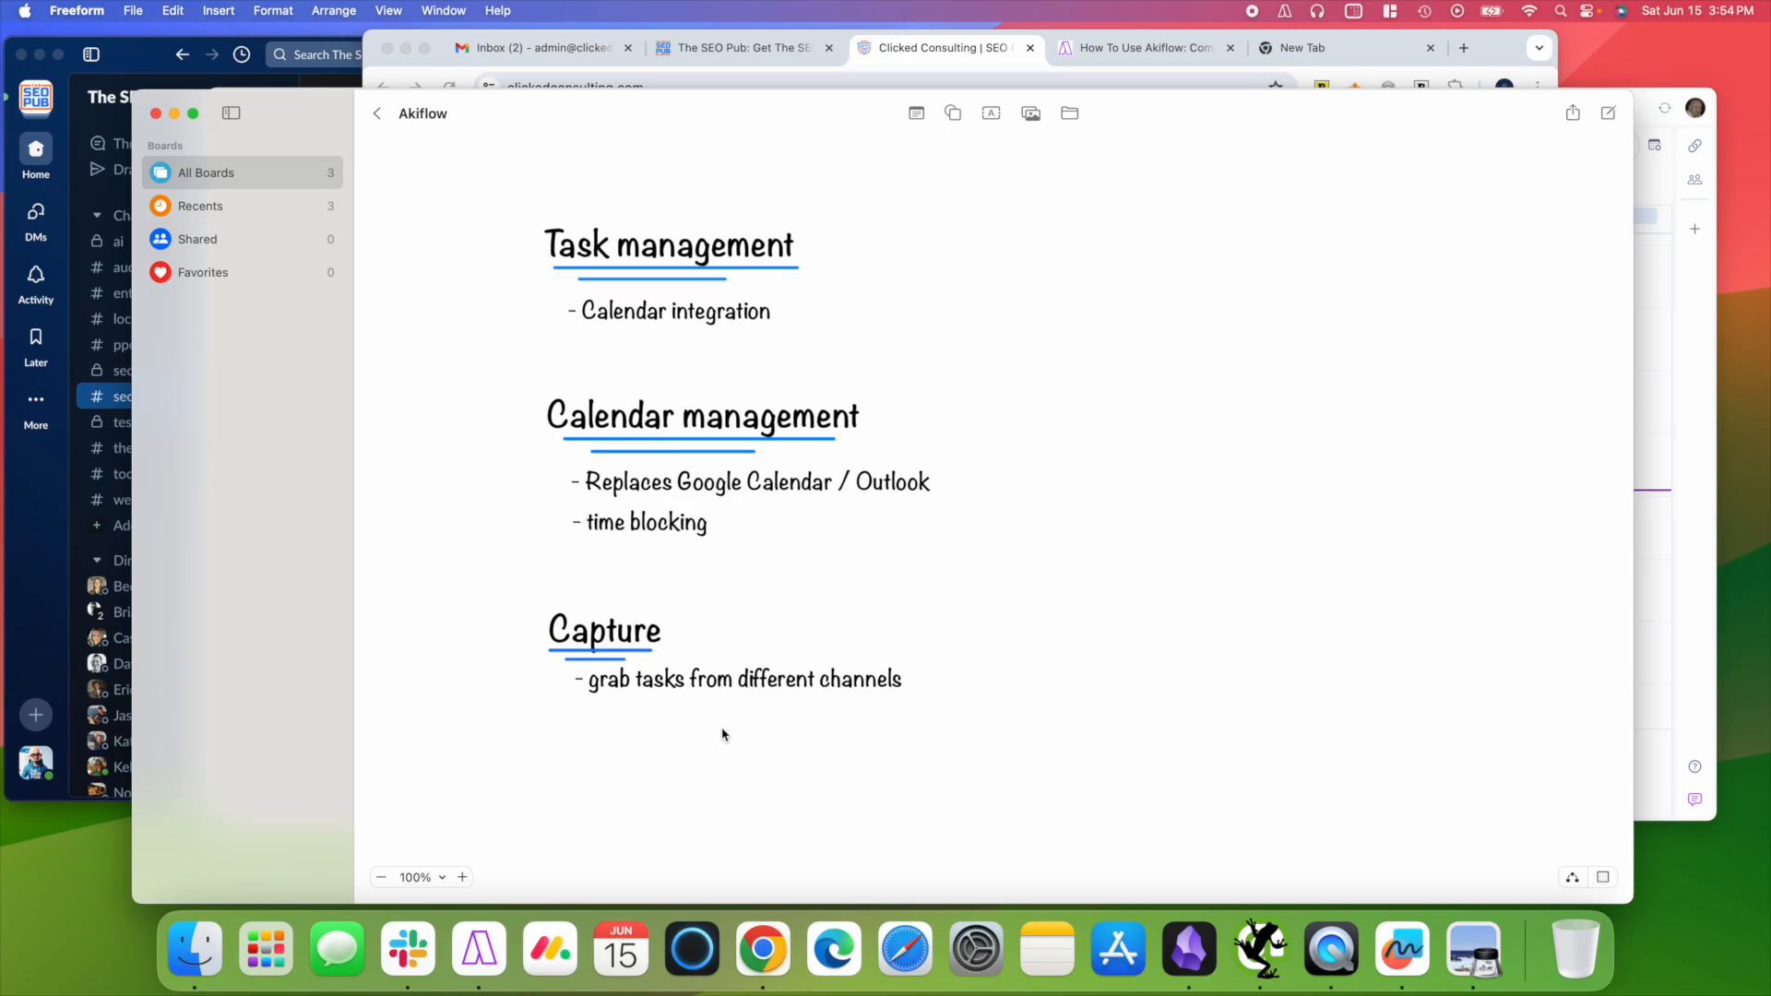
scroll(792, 660, "down", 15)
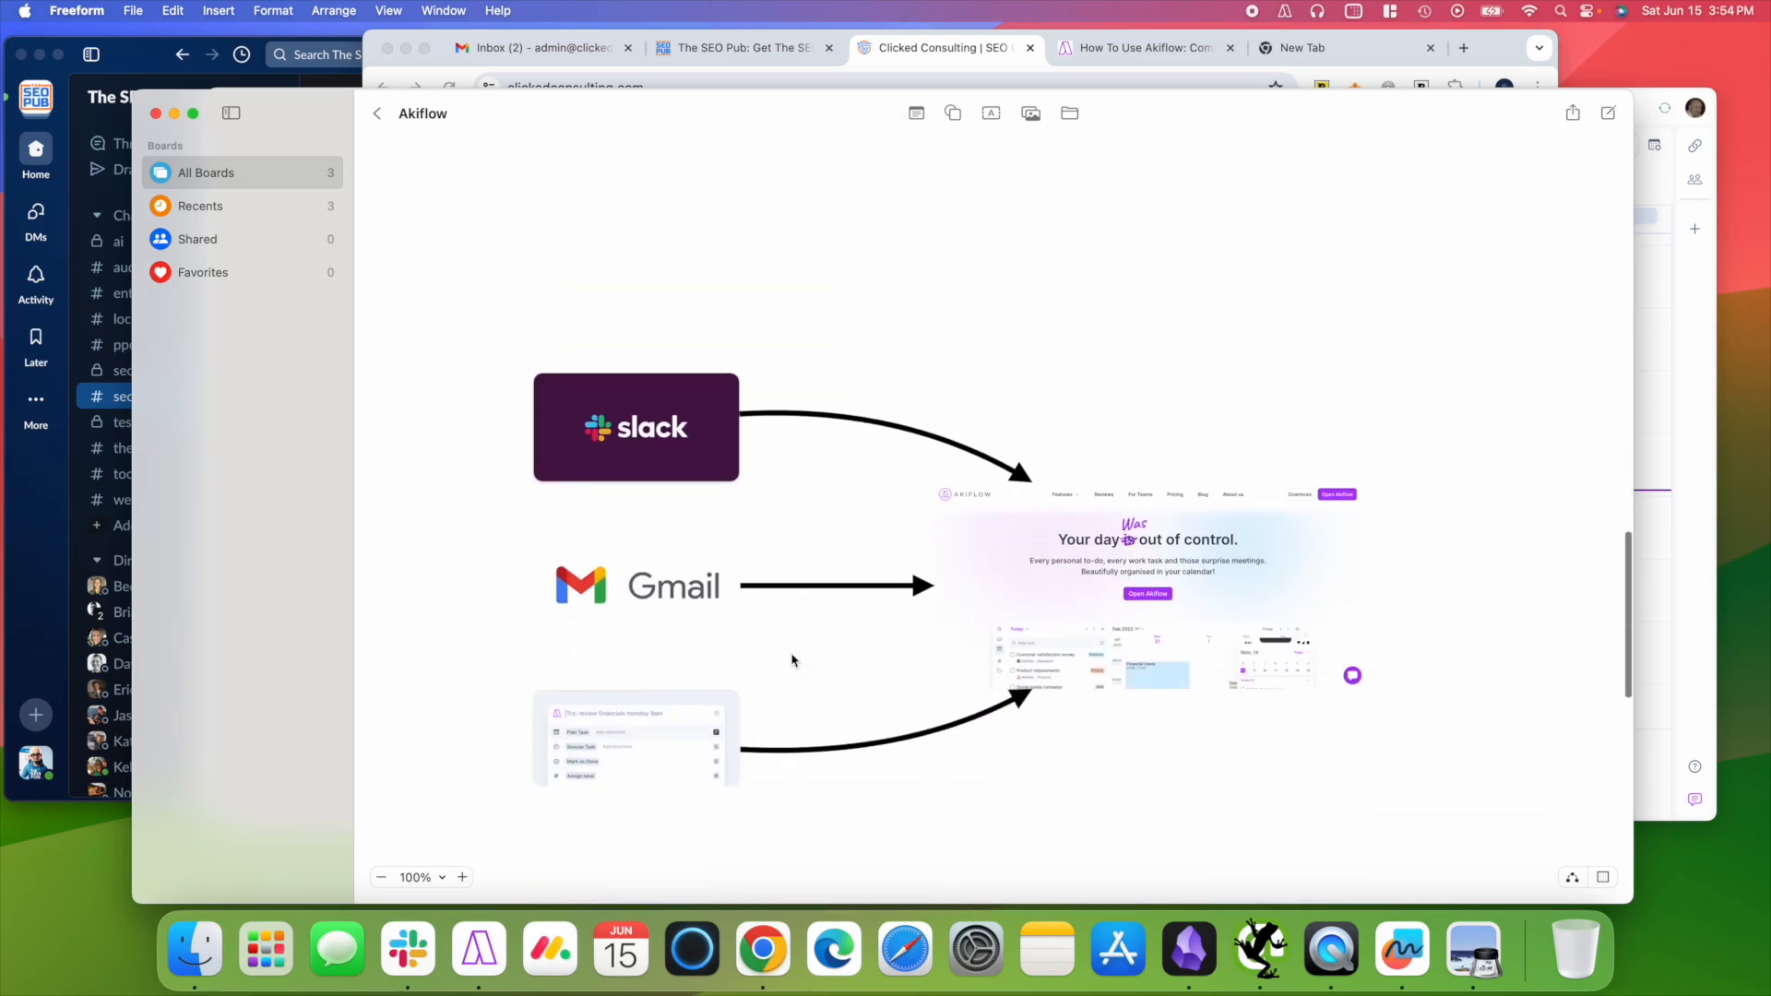
scroll(792, 660, "down", 3)
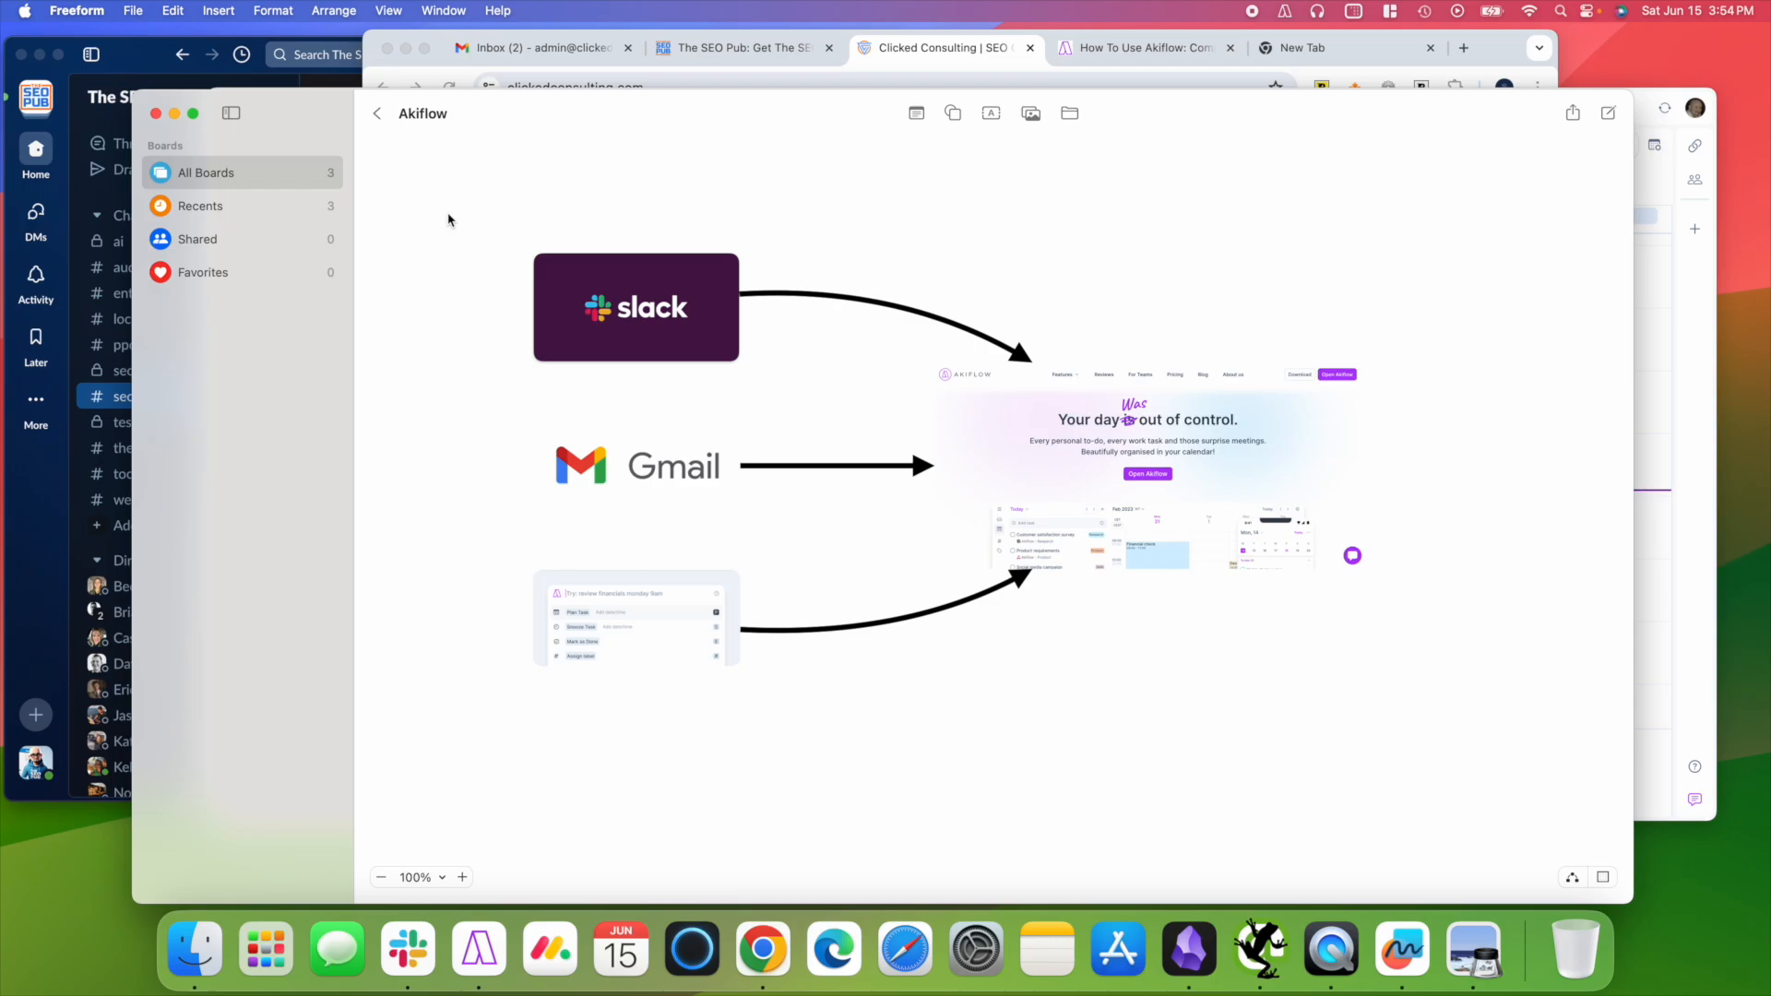
Switch to Slack and bring up The SEO Pub website in Chrome.
left_click(148, 66)
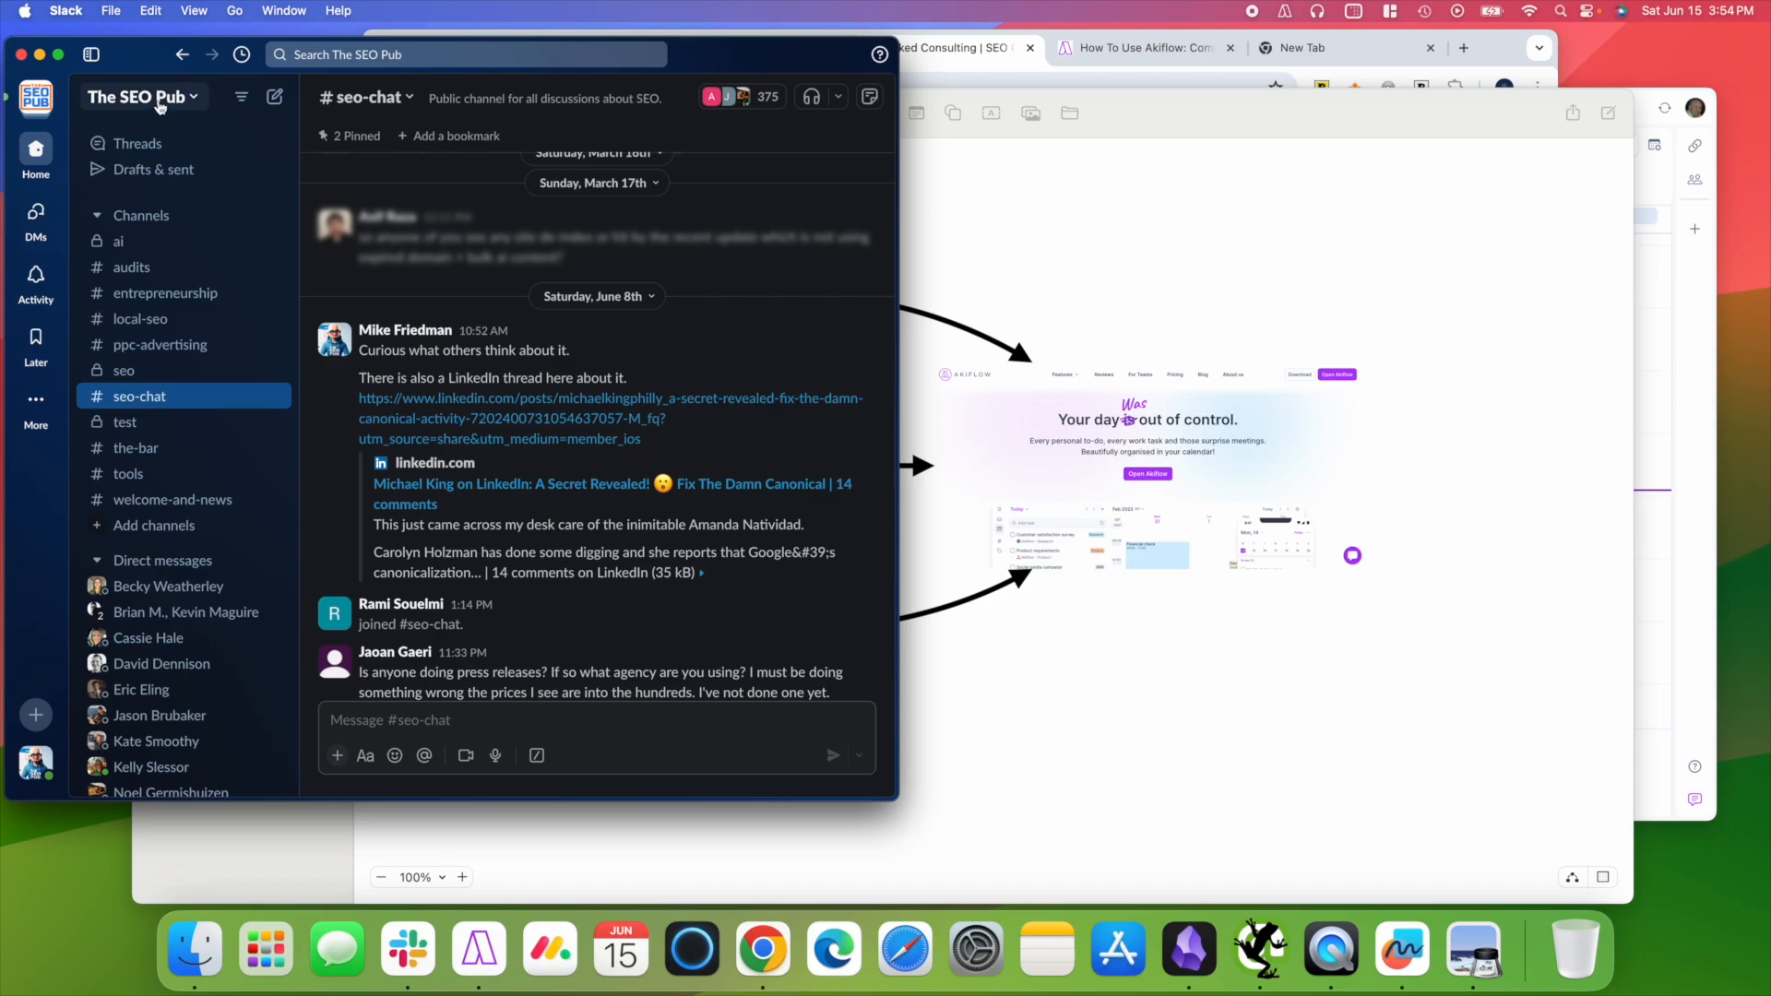
left_click(932, 44)
left_click(742, 48)
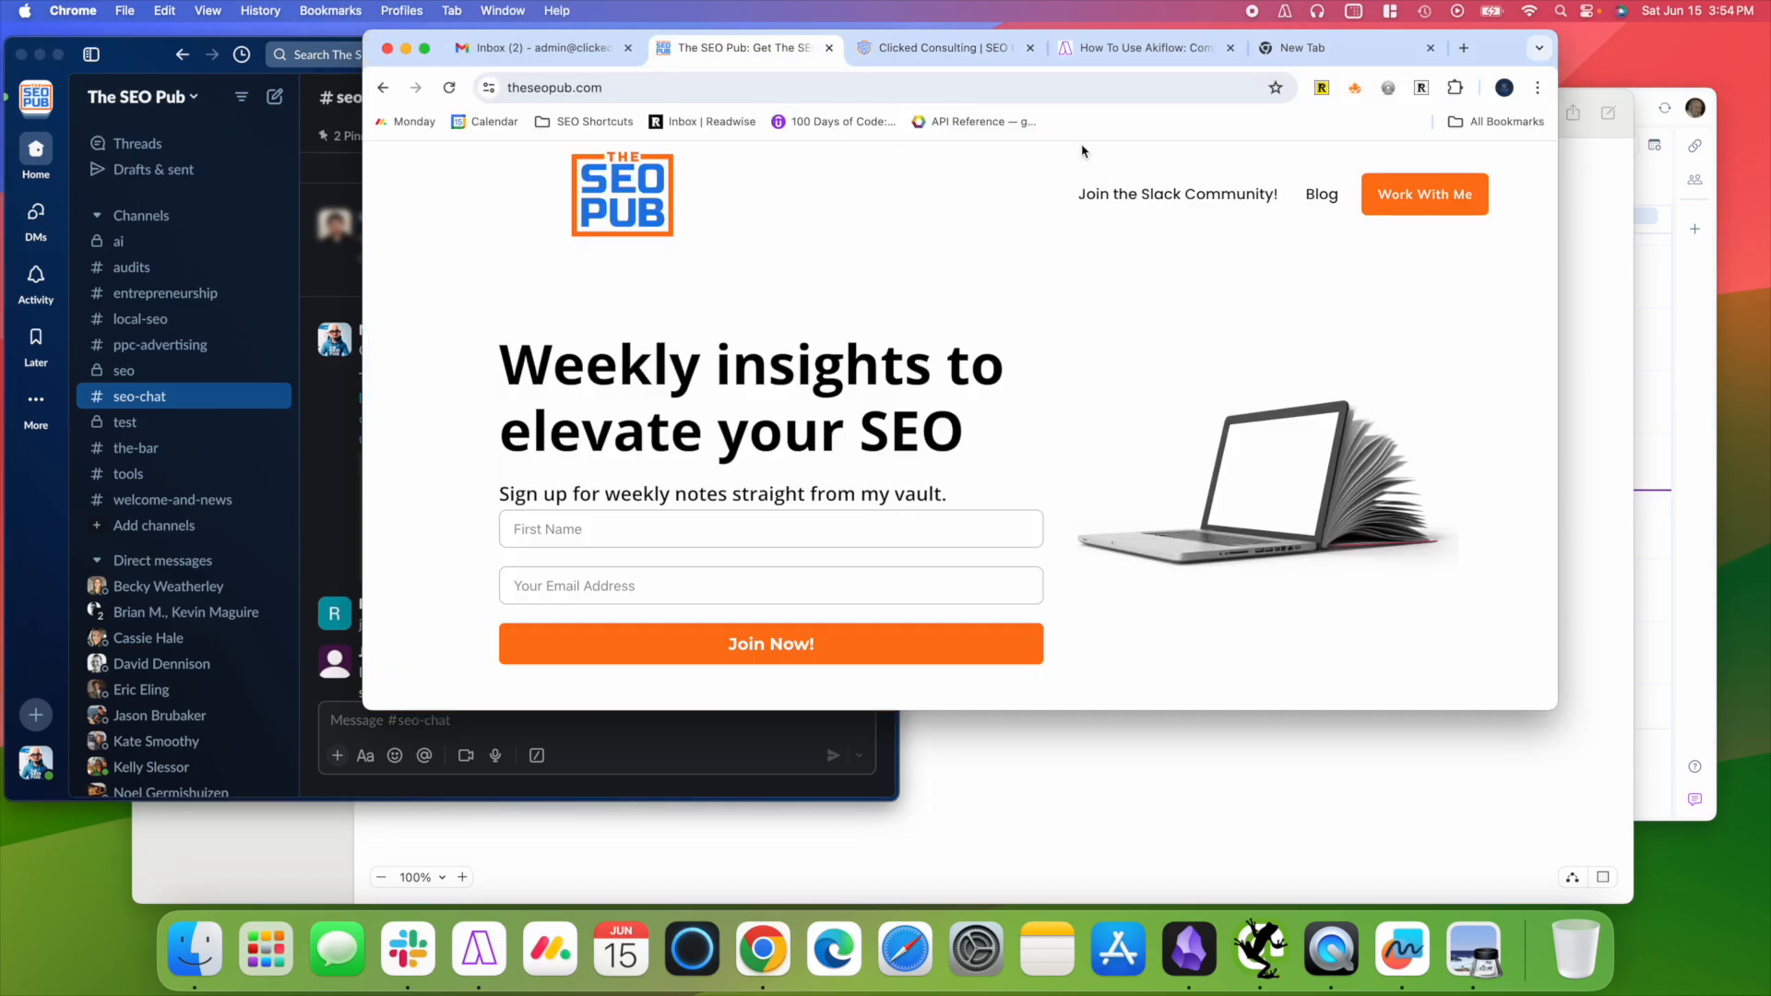
Return to Slack, view the seo-chat channel's details and close them.
left_click(142, 67)
left_click(403, 98)
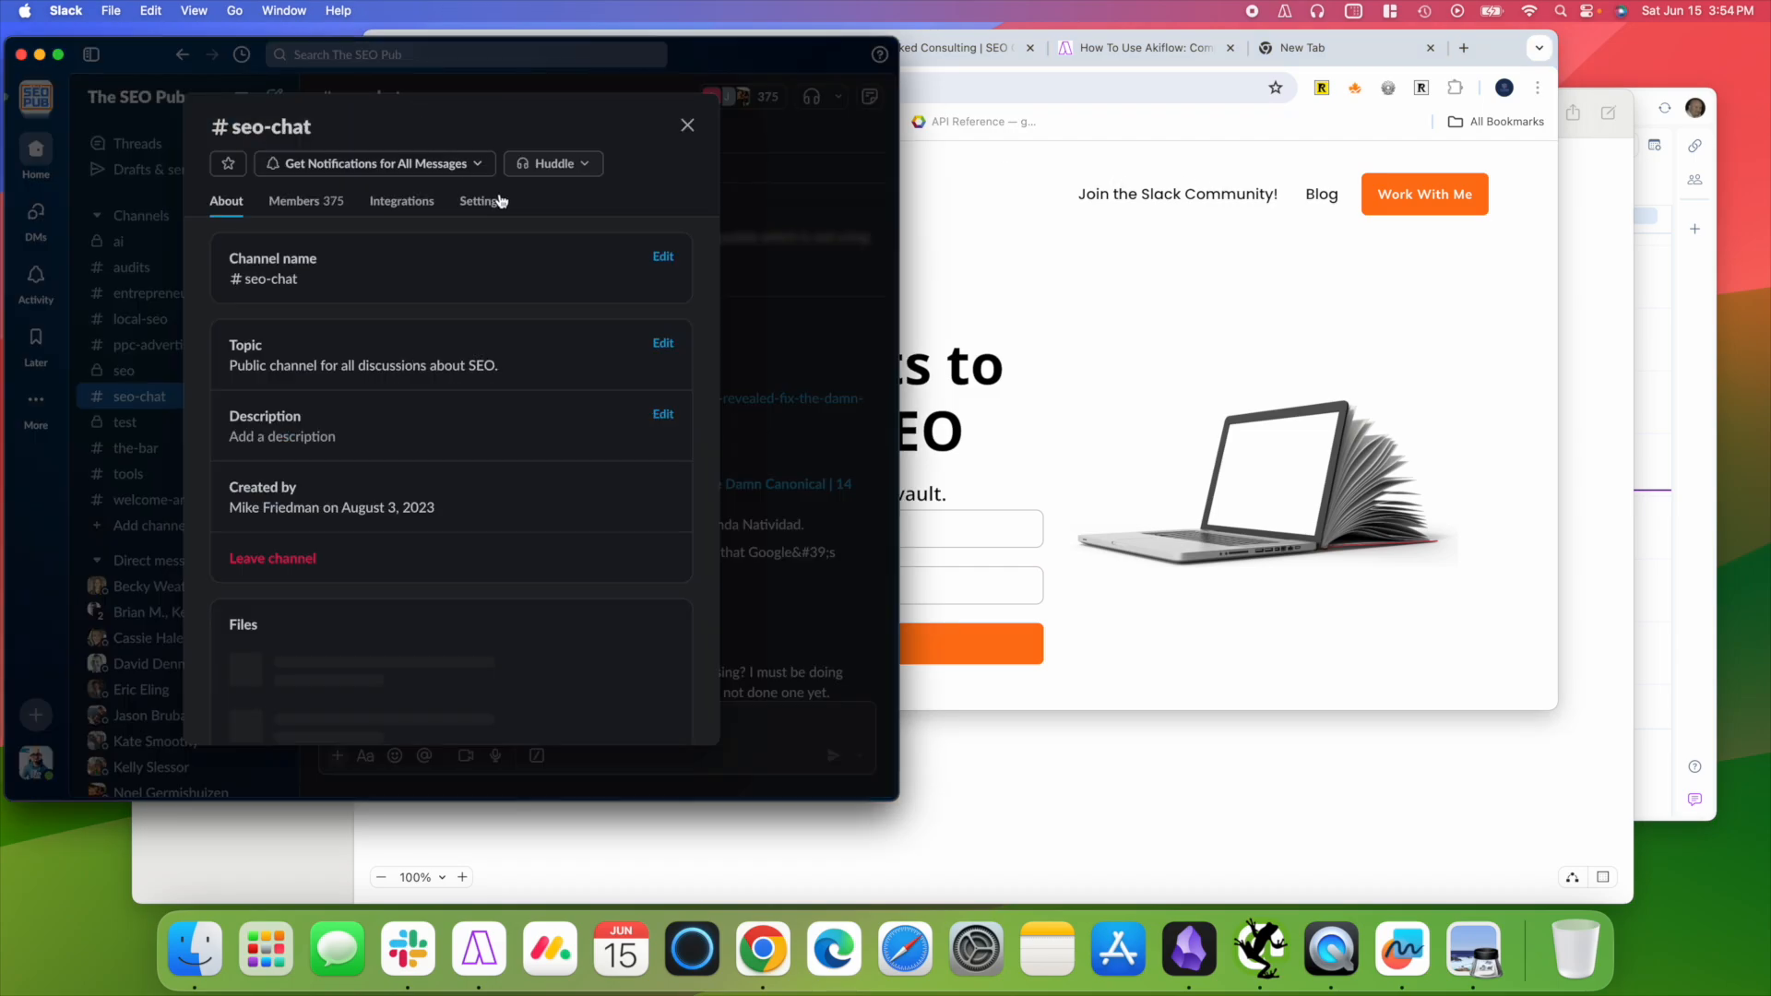
left_click(688, 125)
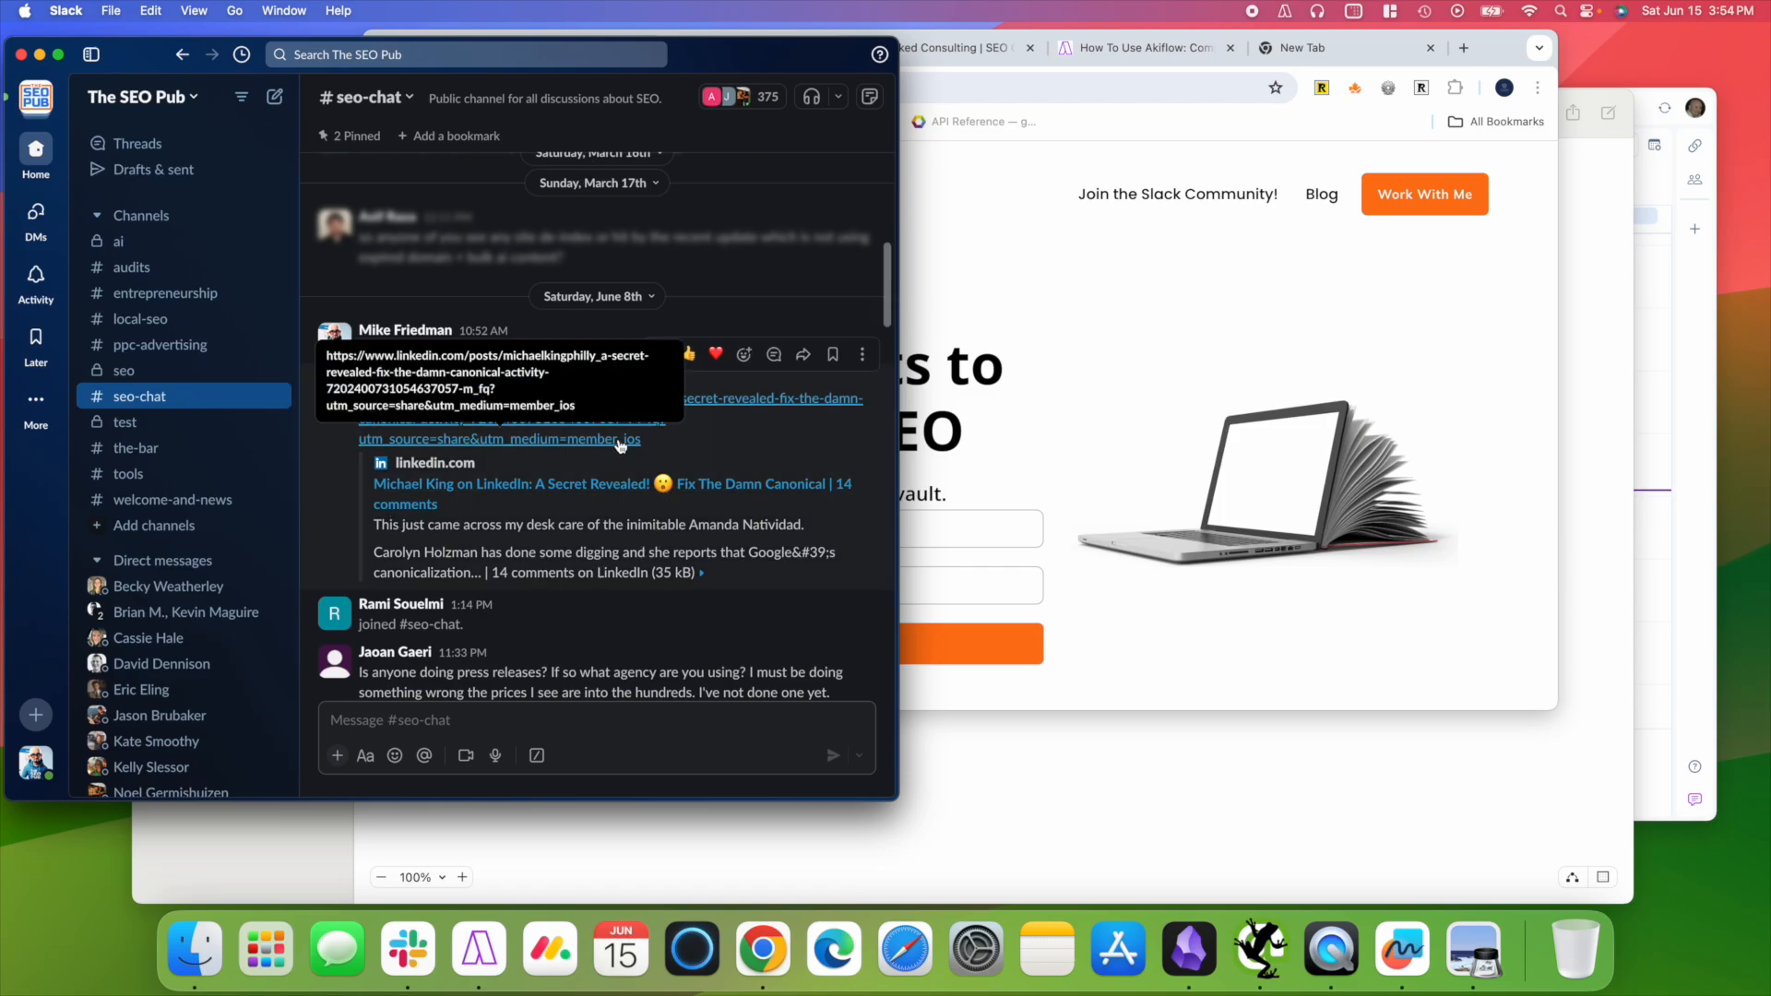
Revisit the Freeform diagram and save the LinkedIn thread message in Slack's seo-chat channel for later.
left_click(1168, 769)
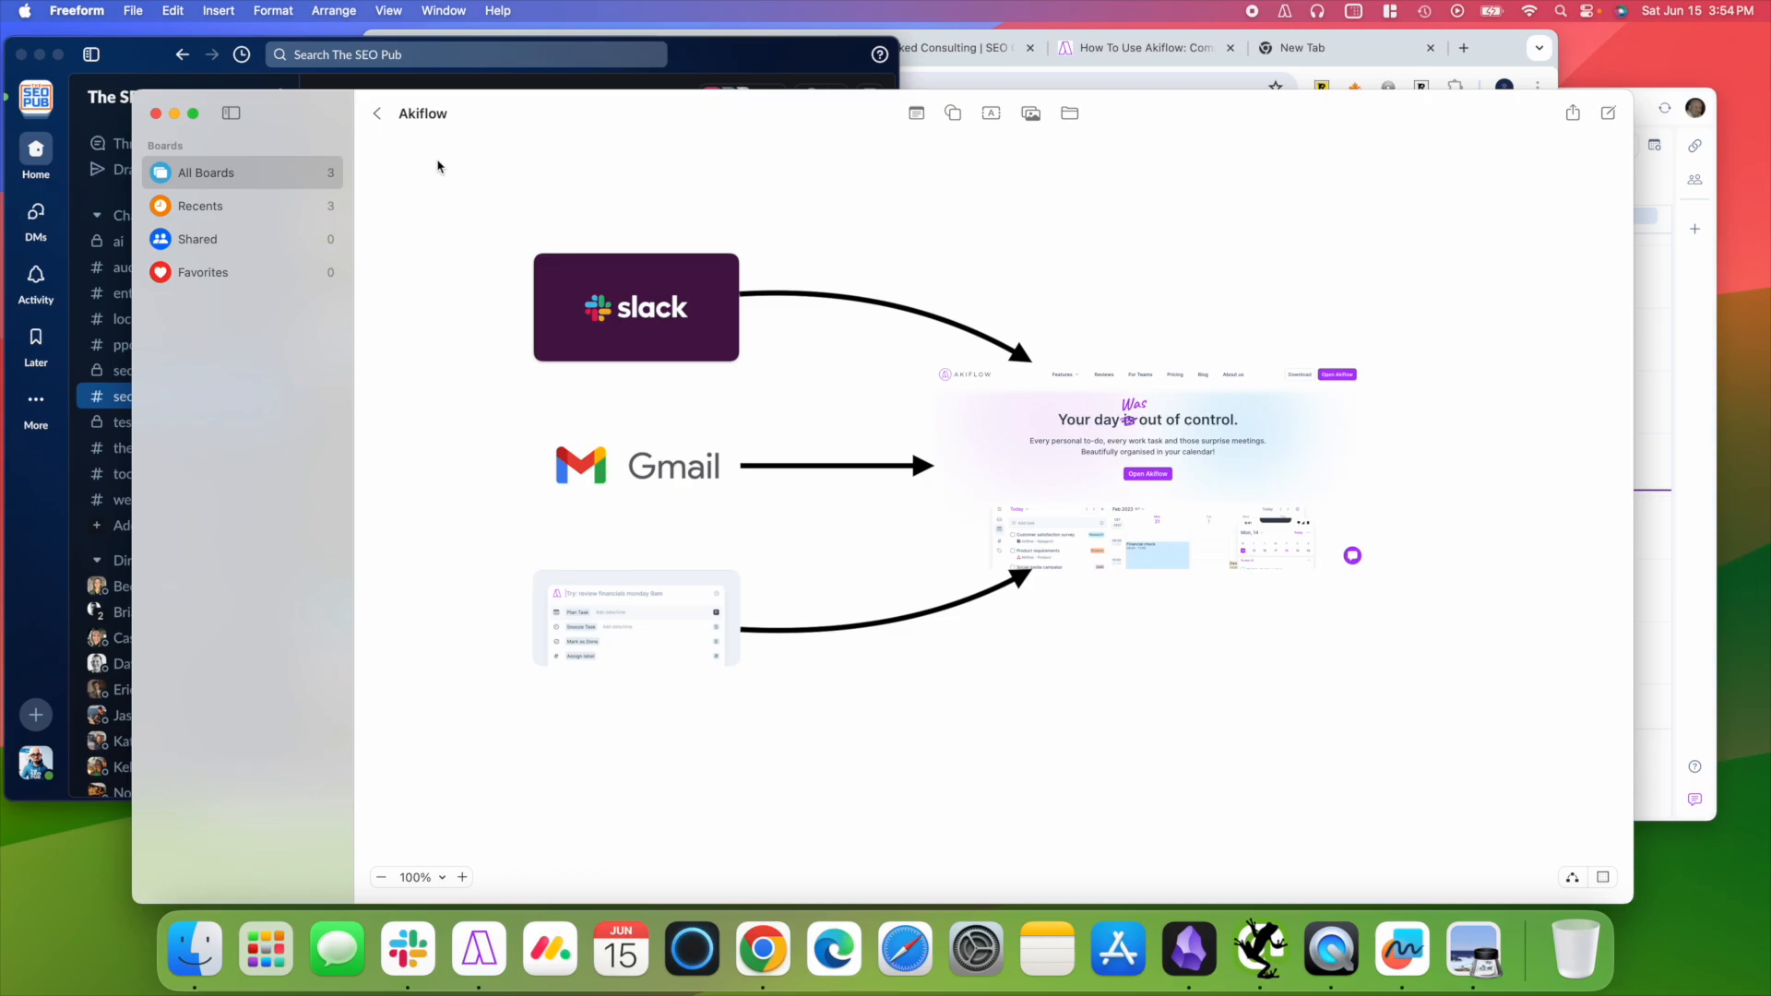
left_click(721, 61)
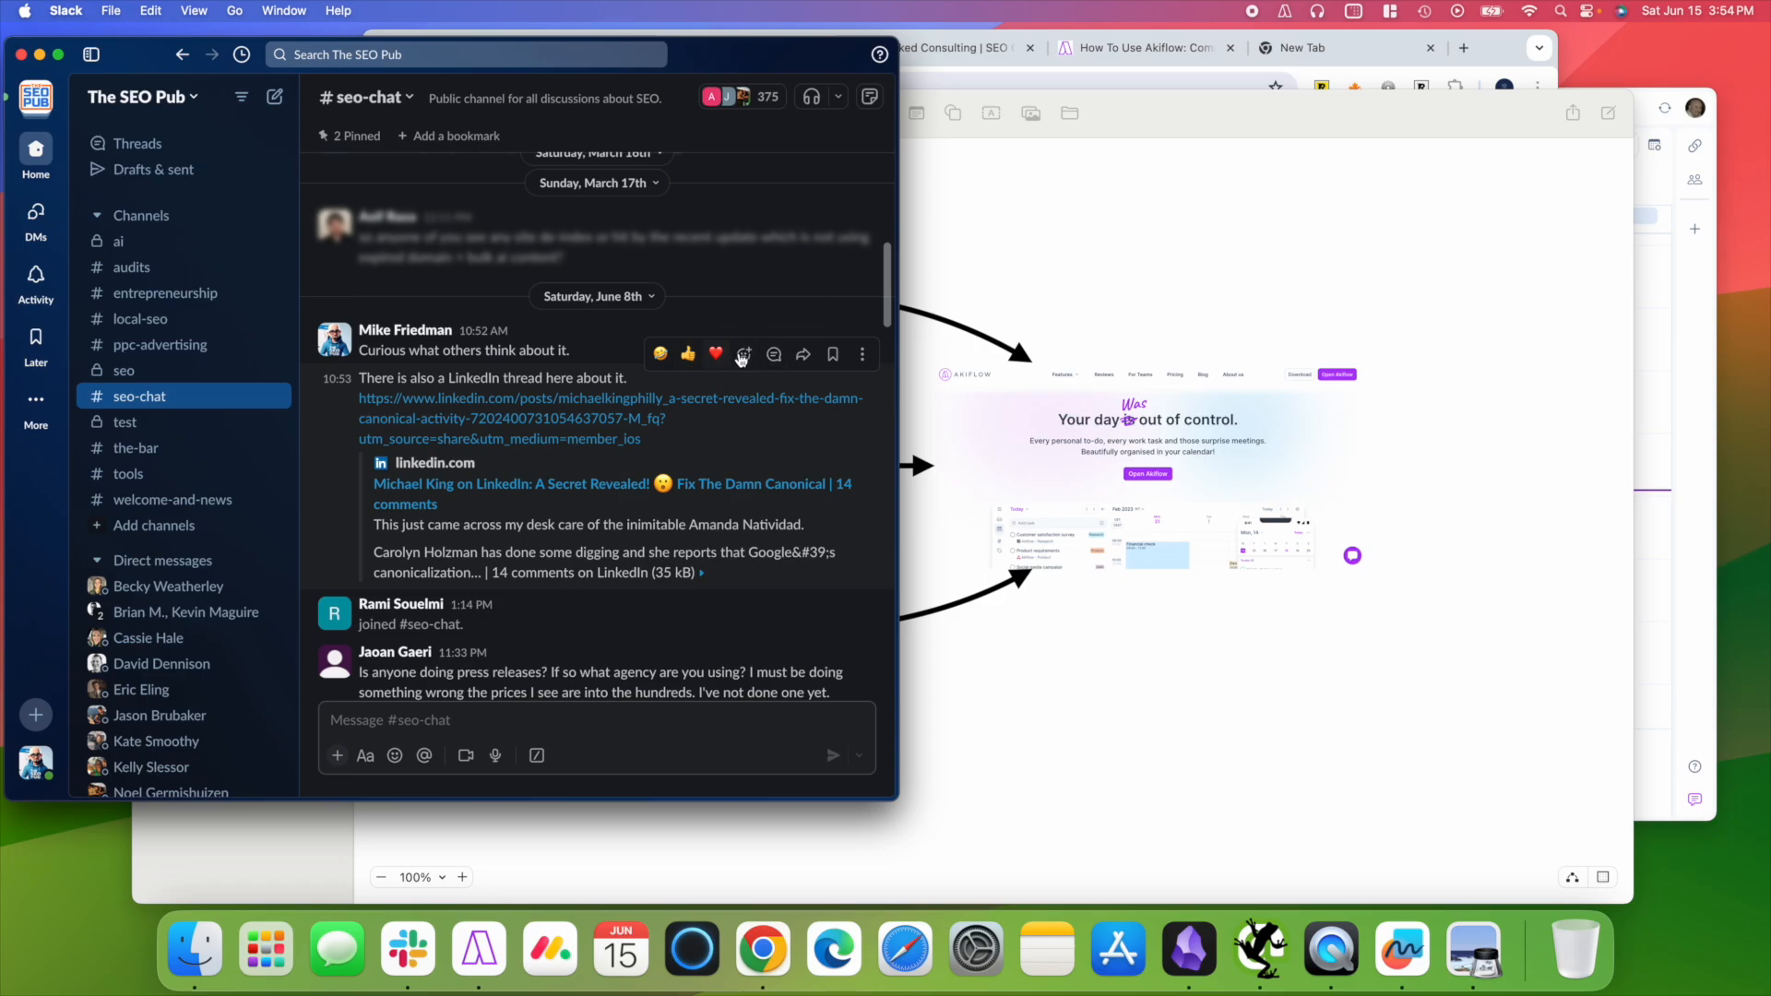
left_click(834, 356)
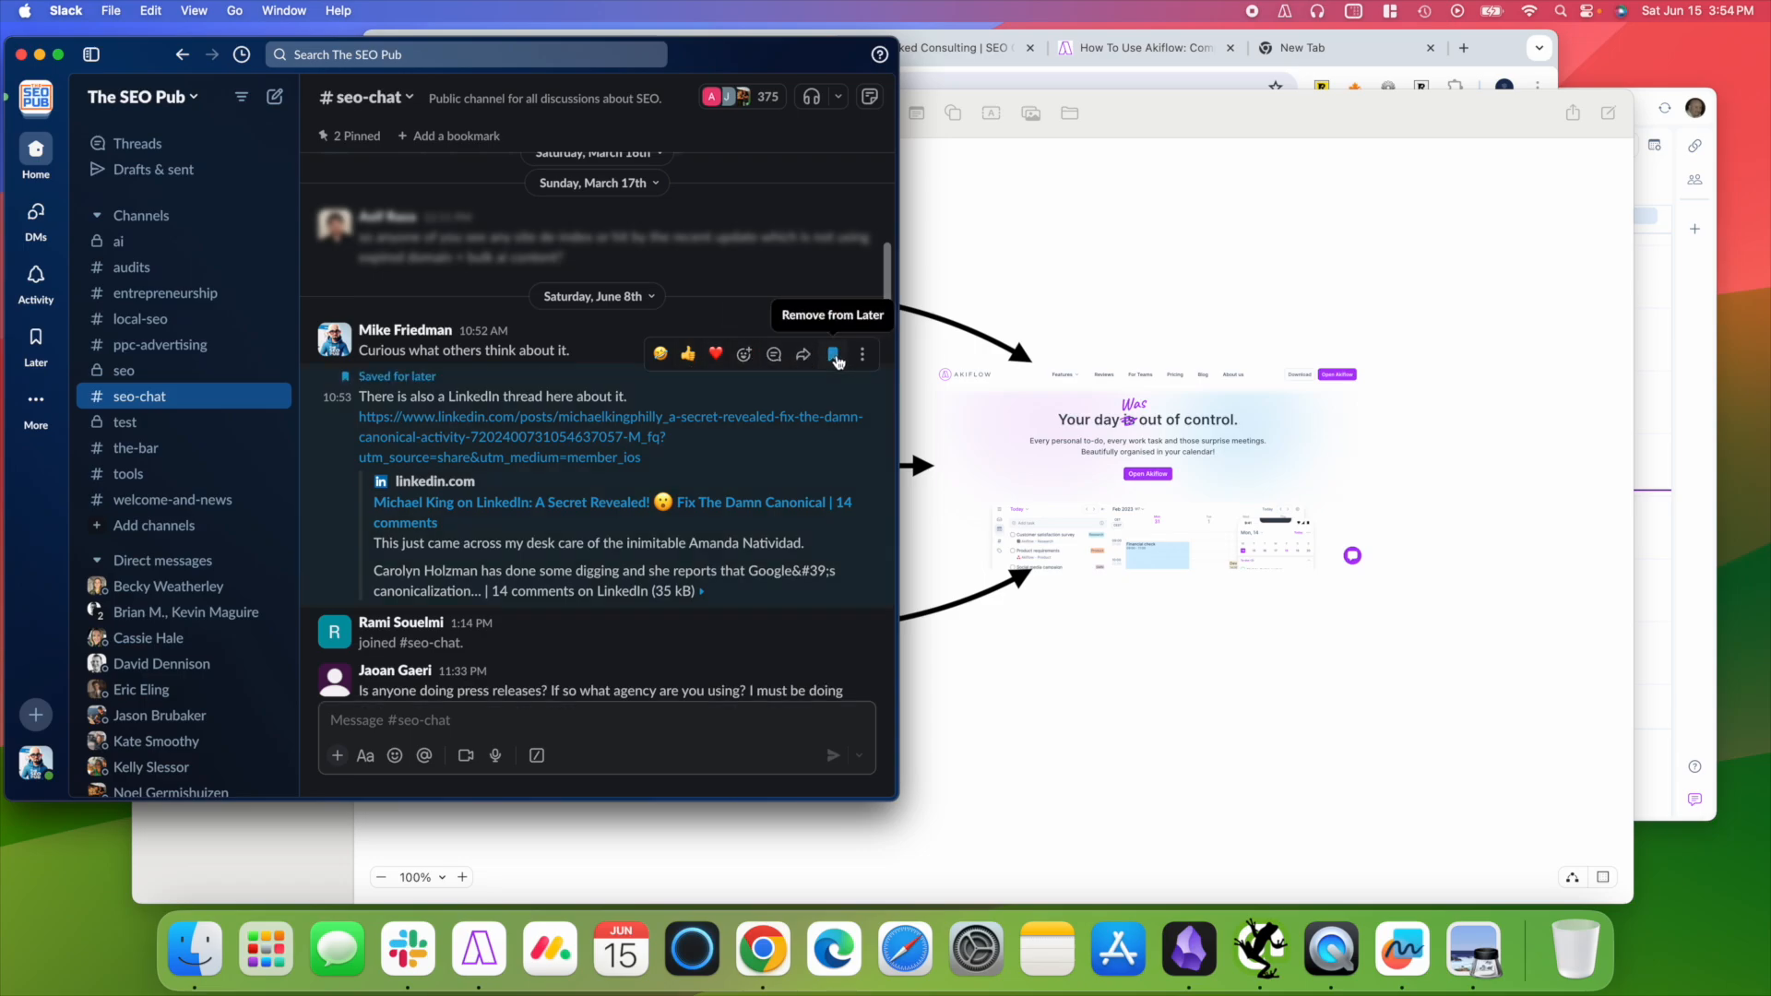
Switch to Akiflow's Inbox and open the LinkedIn thread task captured from Slack.
left_click(1670, 307)
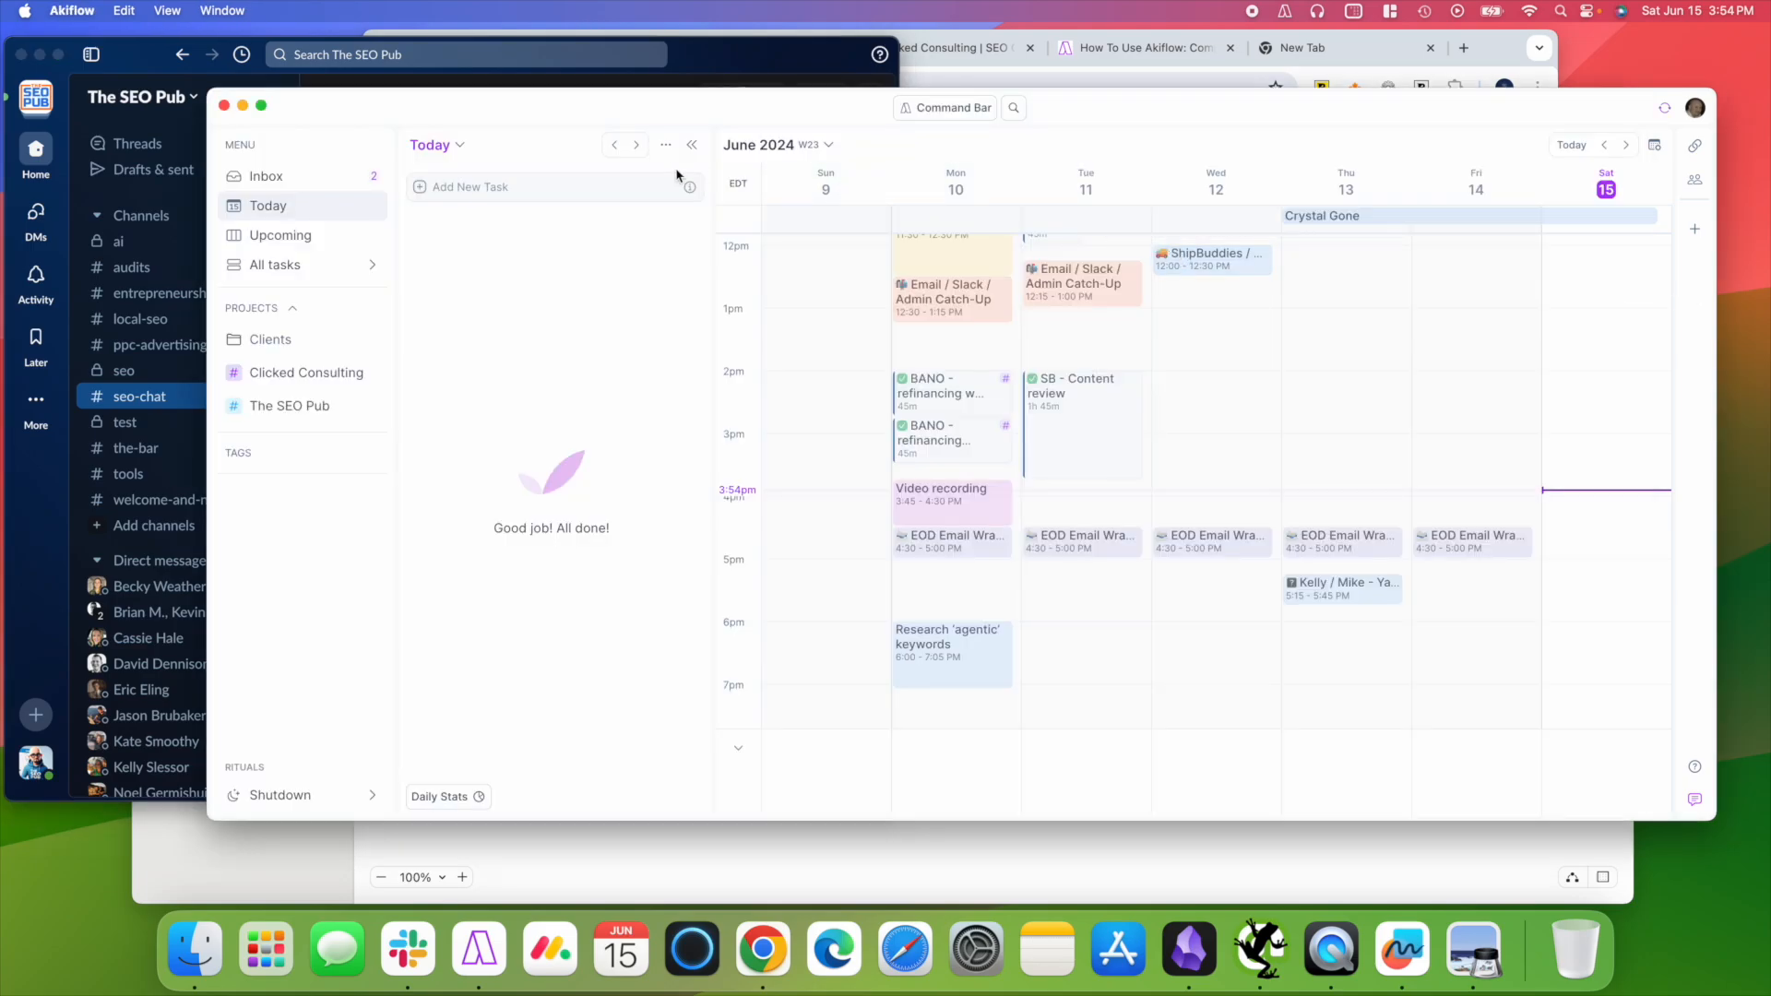
left_click(266, 177)
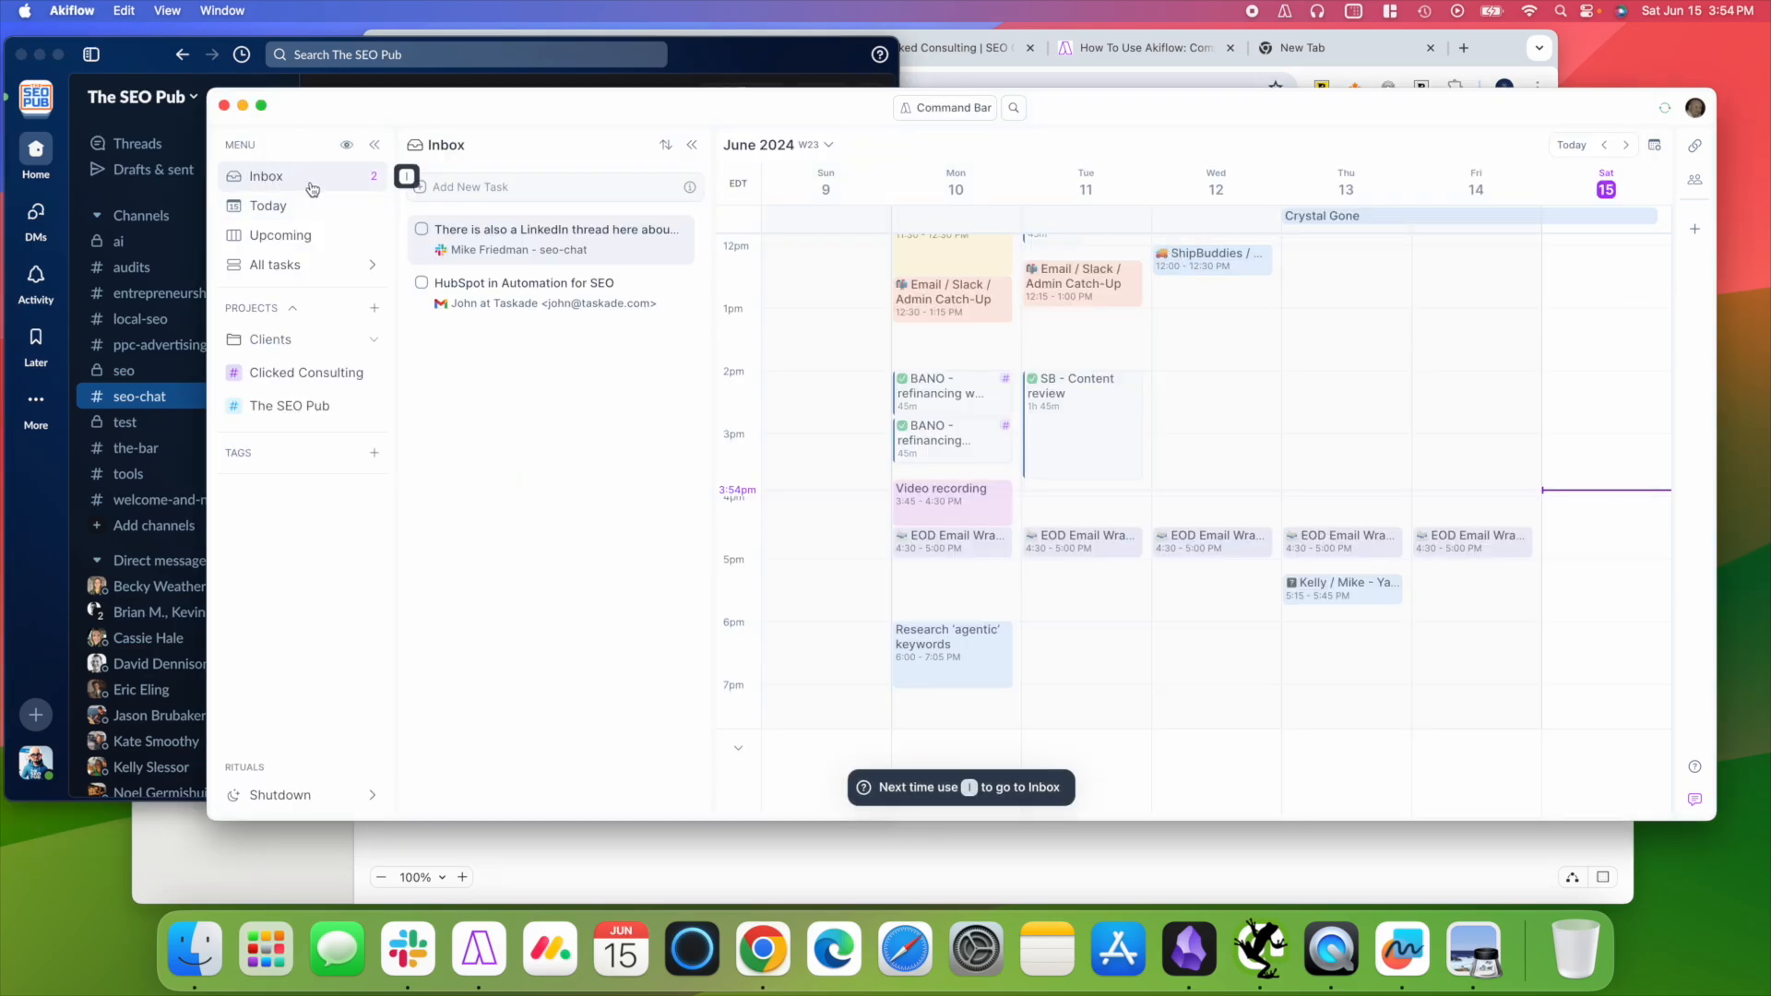
left_click(573, 255)
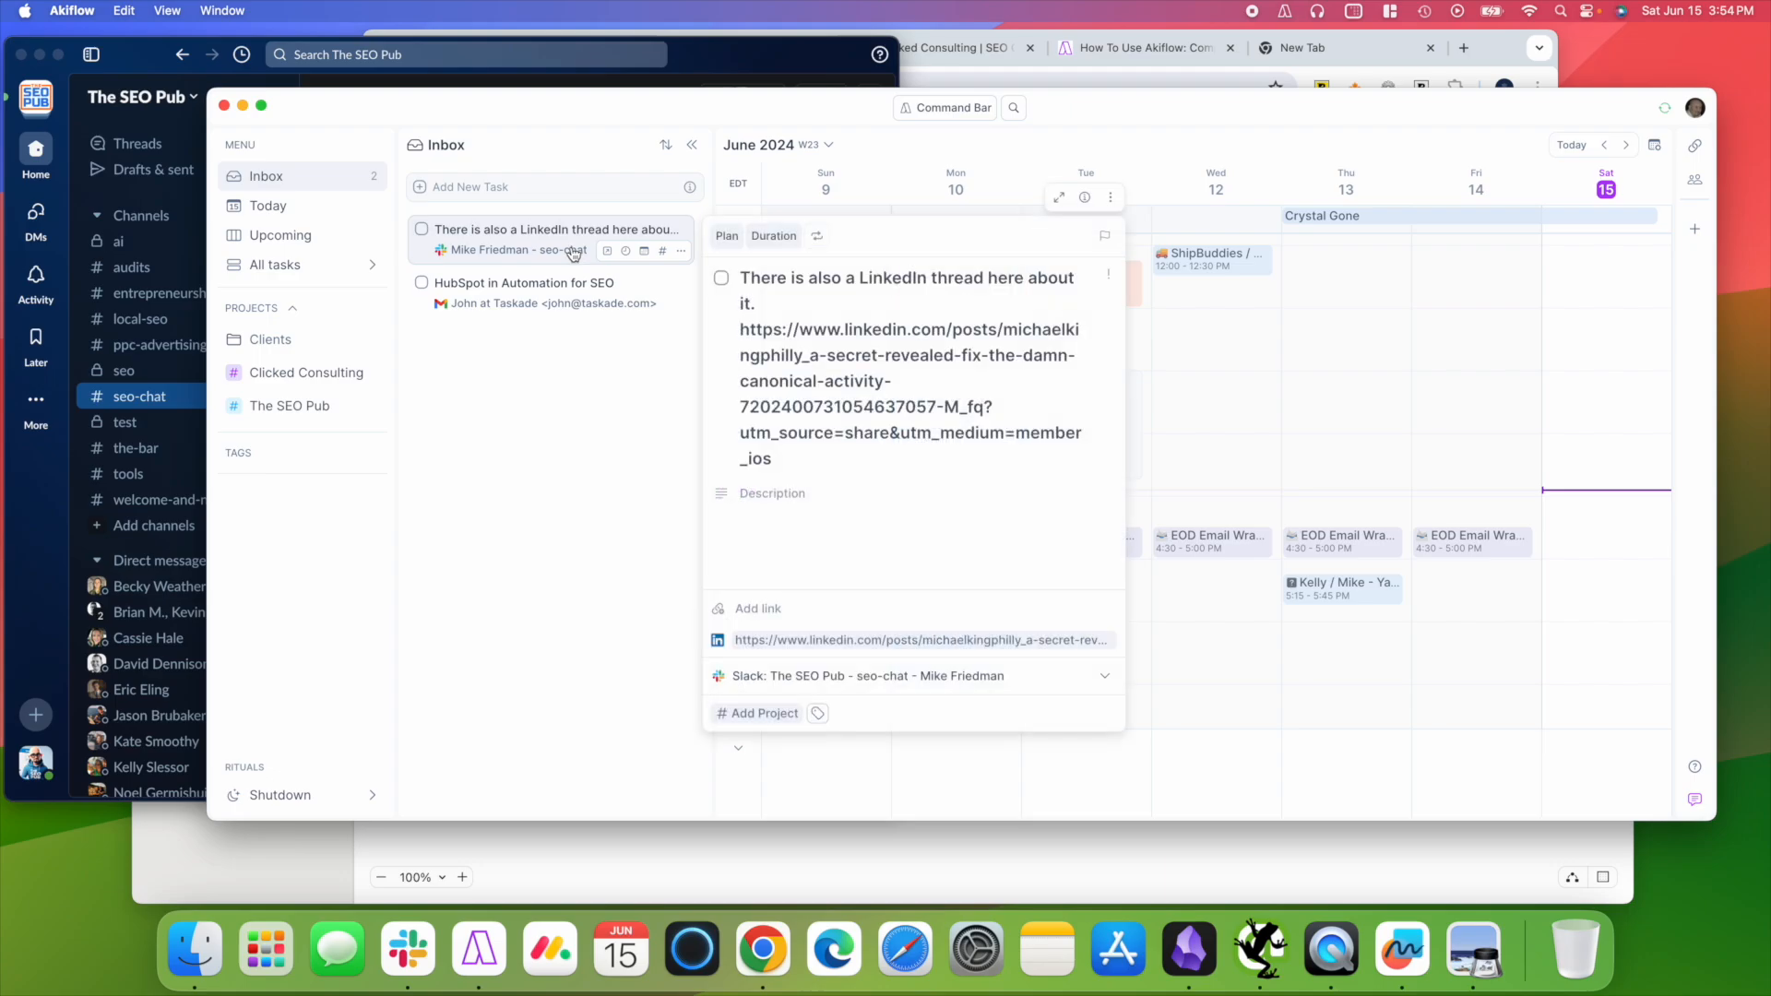
Return to Slack and save the message "Curious what others think about it." for later.
left_click(574, 252)
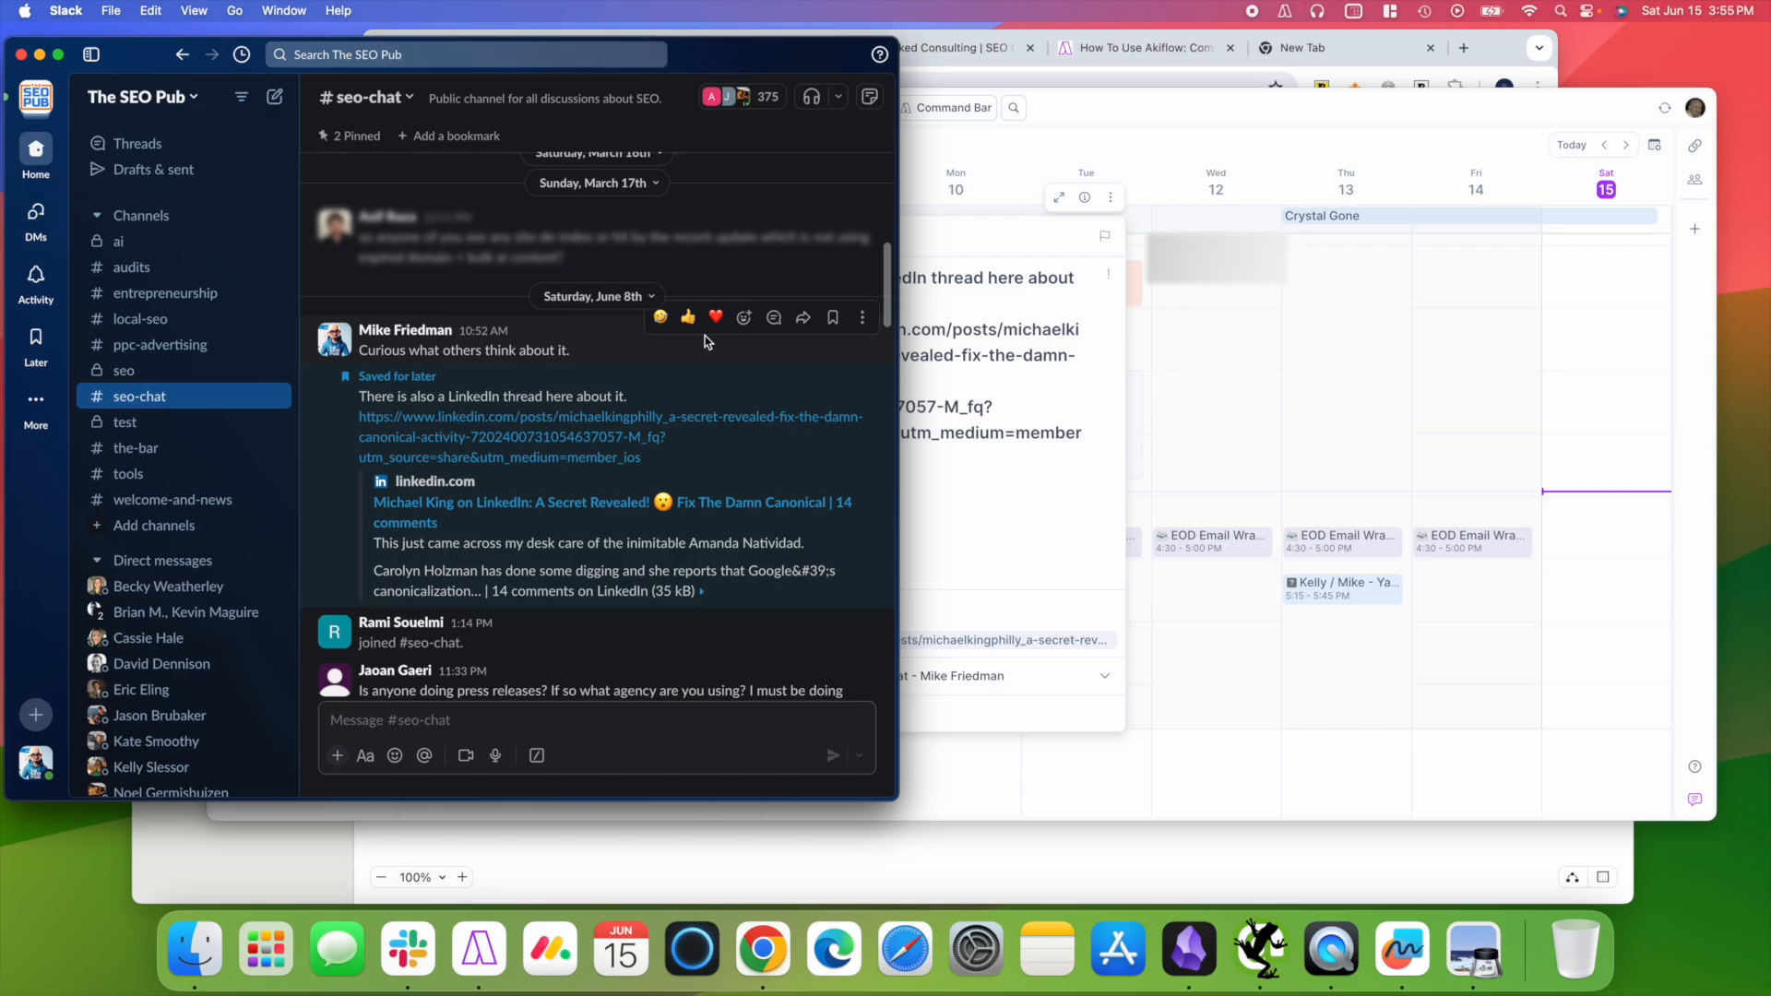
left_click(833, 317)
scroll(643, 501, "down", 2)
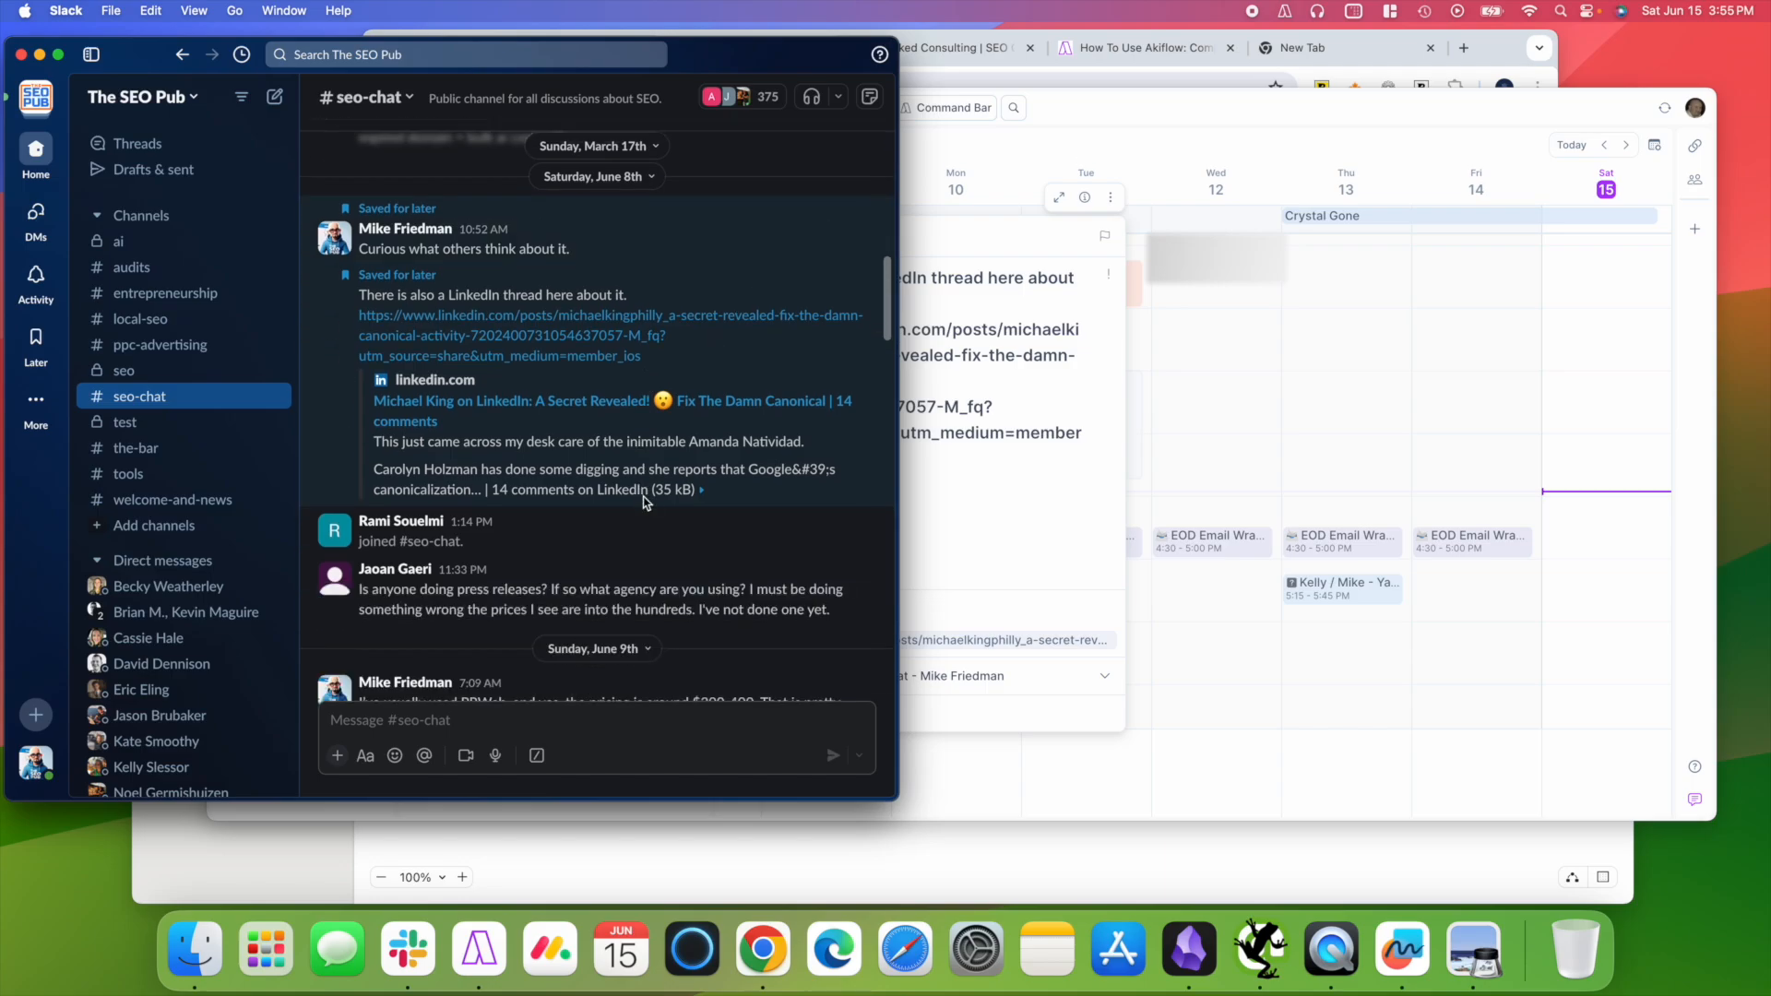
scroll(627, 500, "down", 2)
scroll(590, 461, "up", 3)
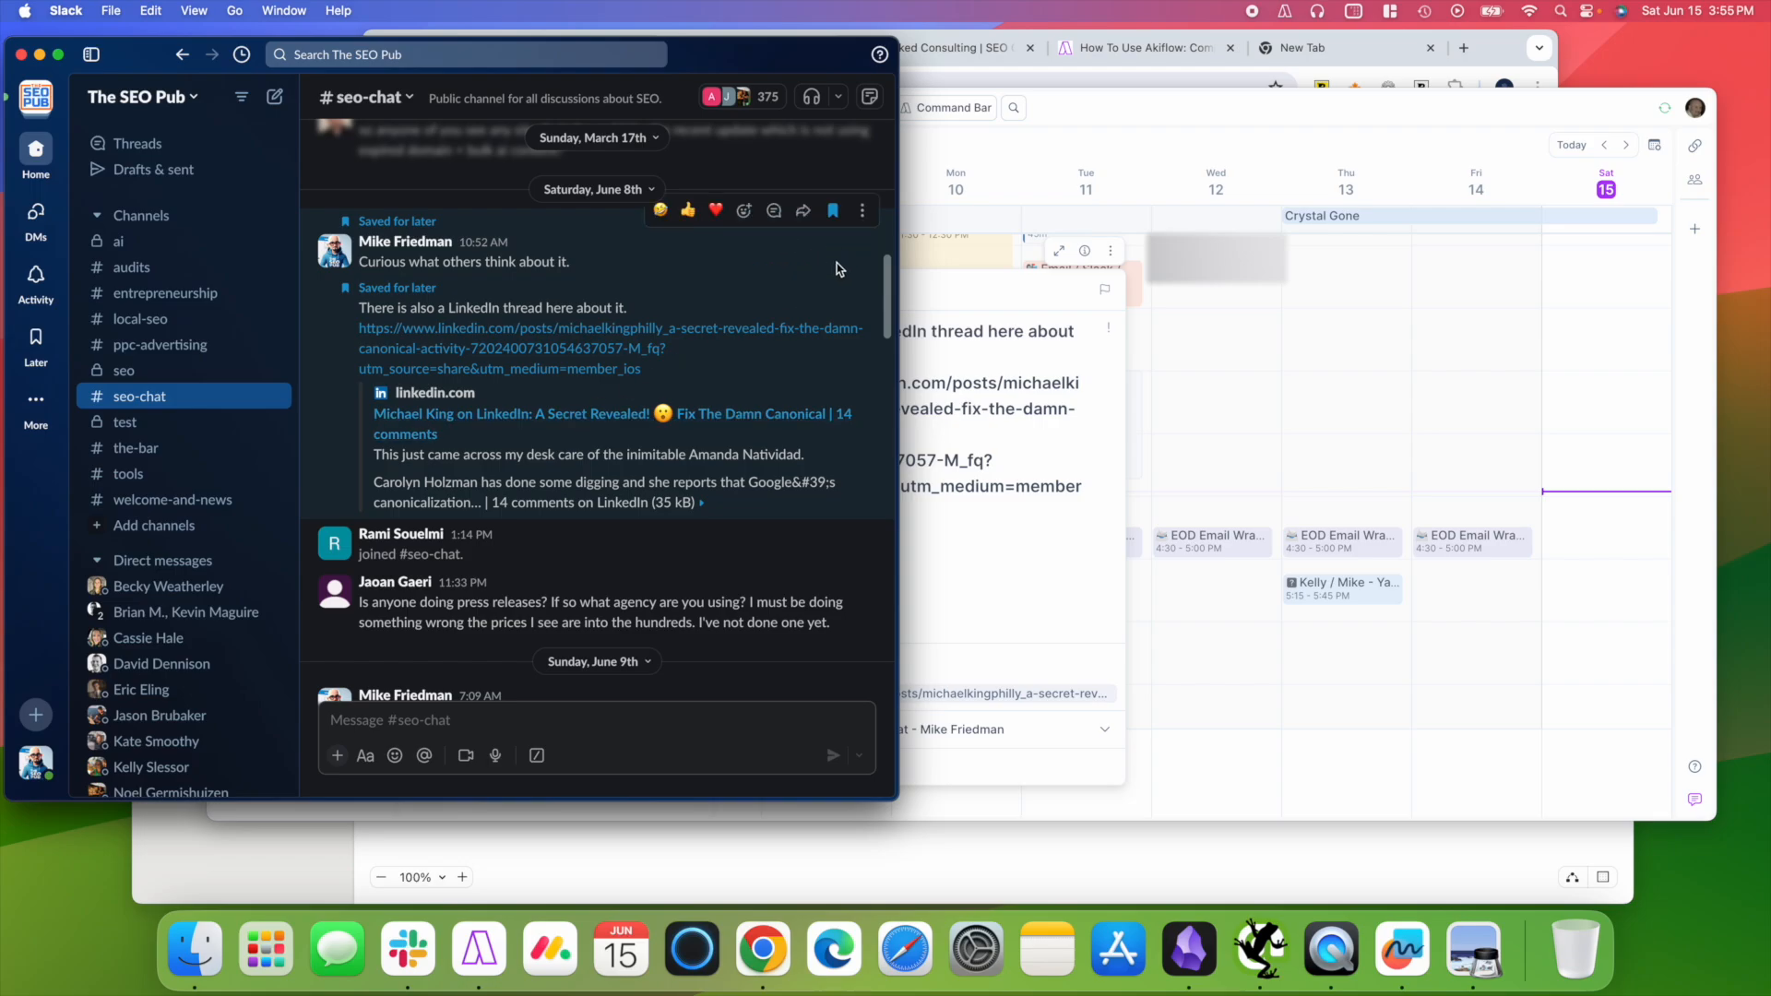
Switch to Akiflow, close the open task and show the week of June 23 to 29 from 8 AM.
left_click(1214, 377)
left_click(595, 446)
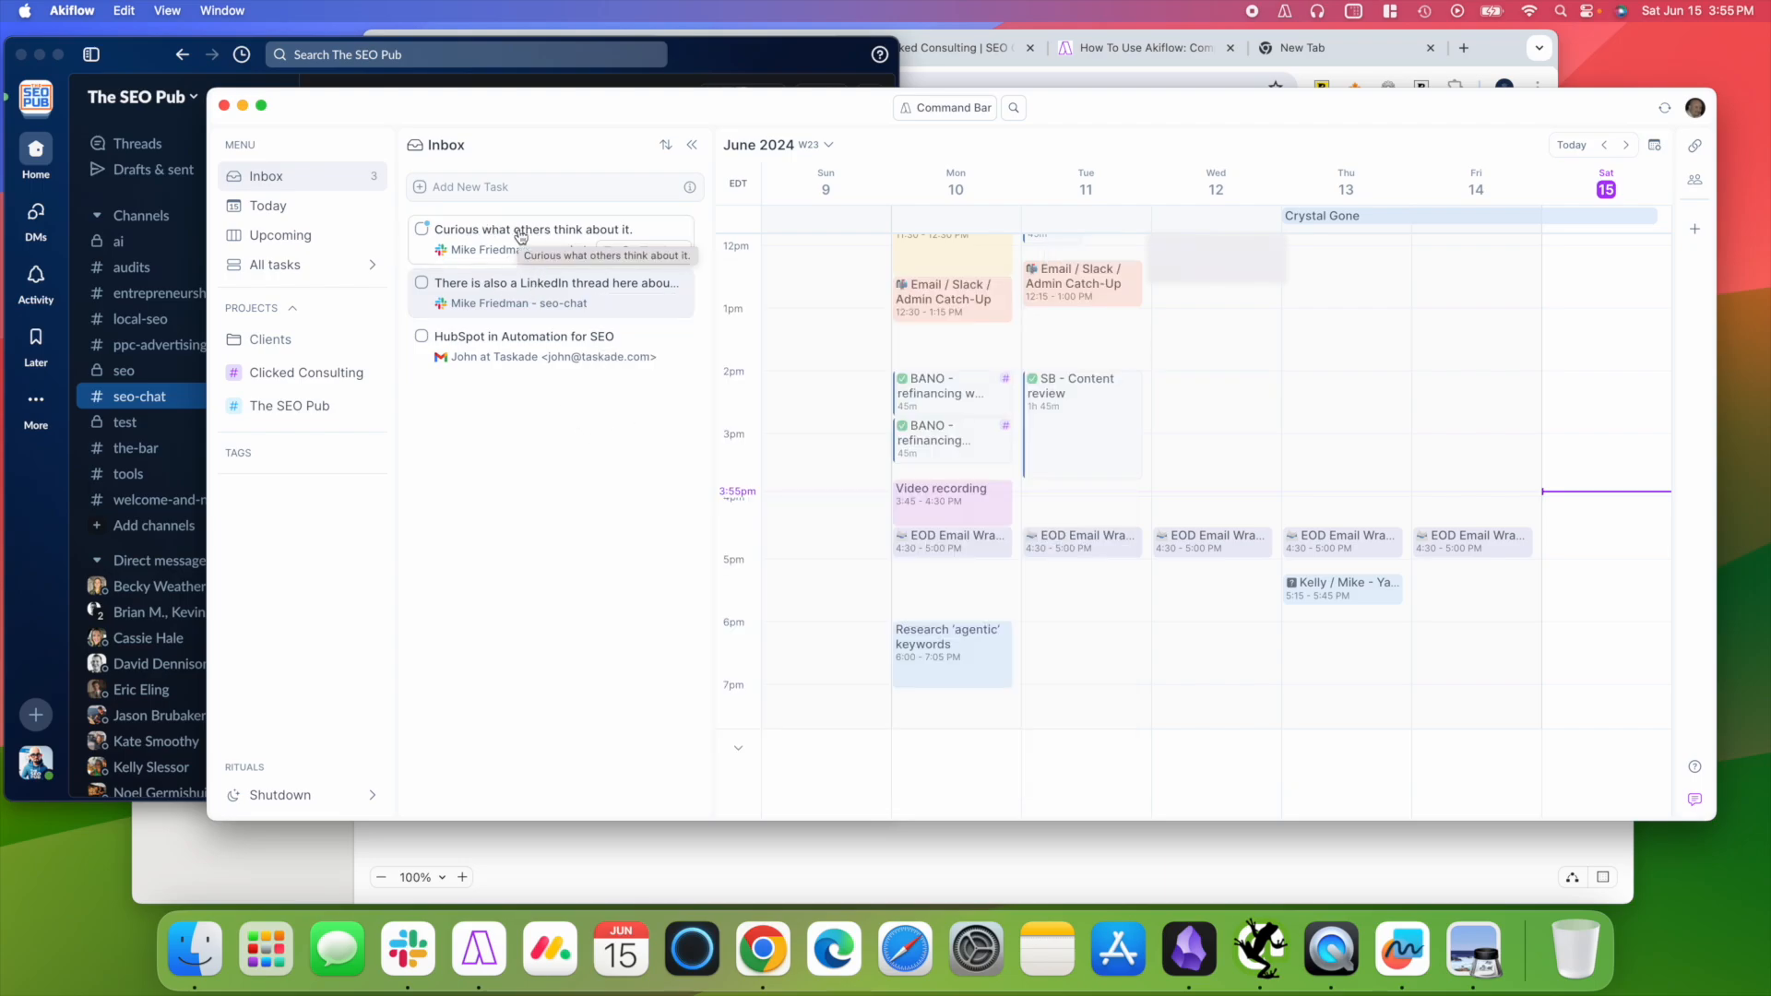
left_click(1626, 145)
left_click(1625, 145)
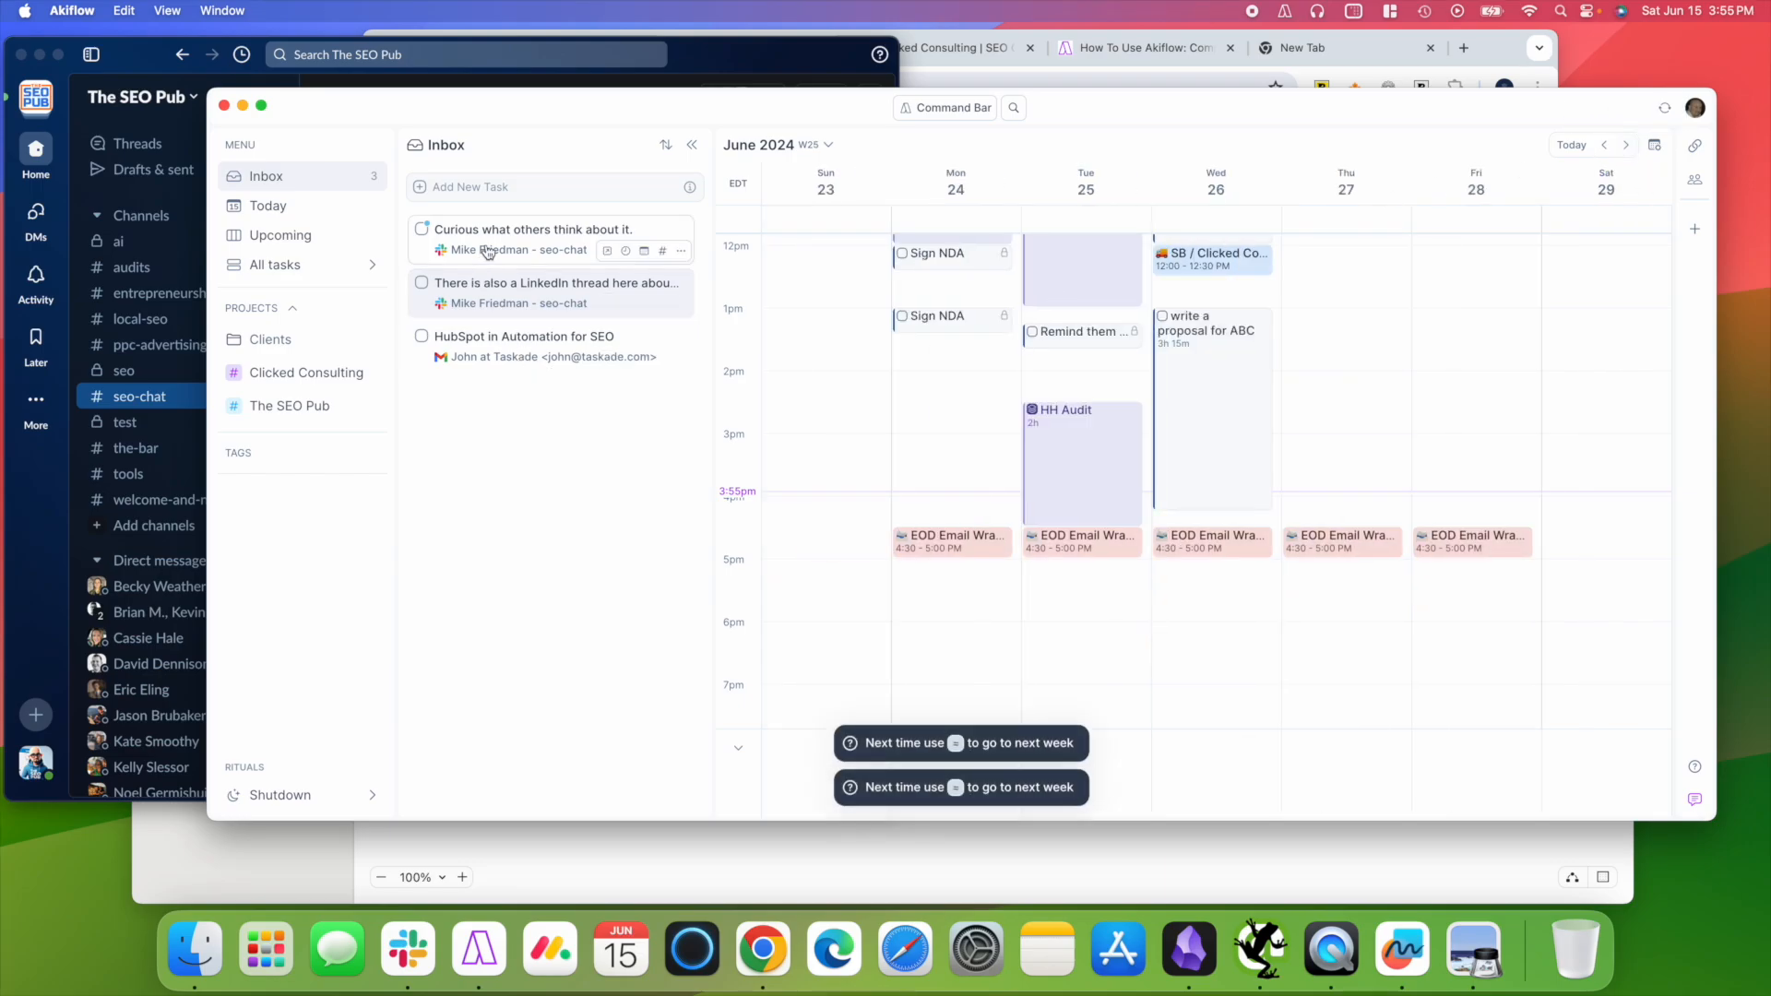
scroll(811, 482, "up", 5)
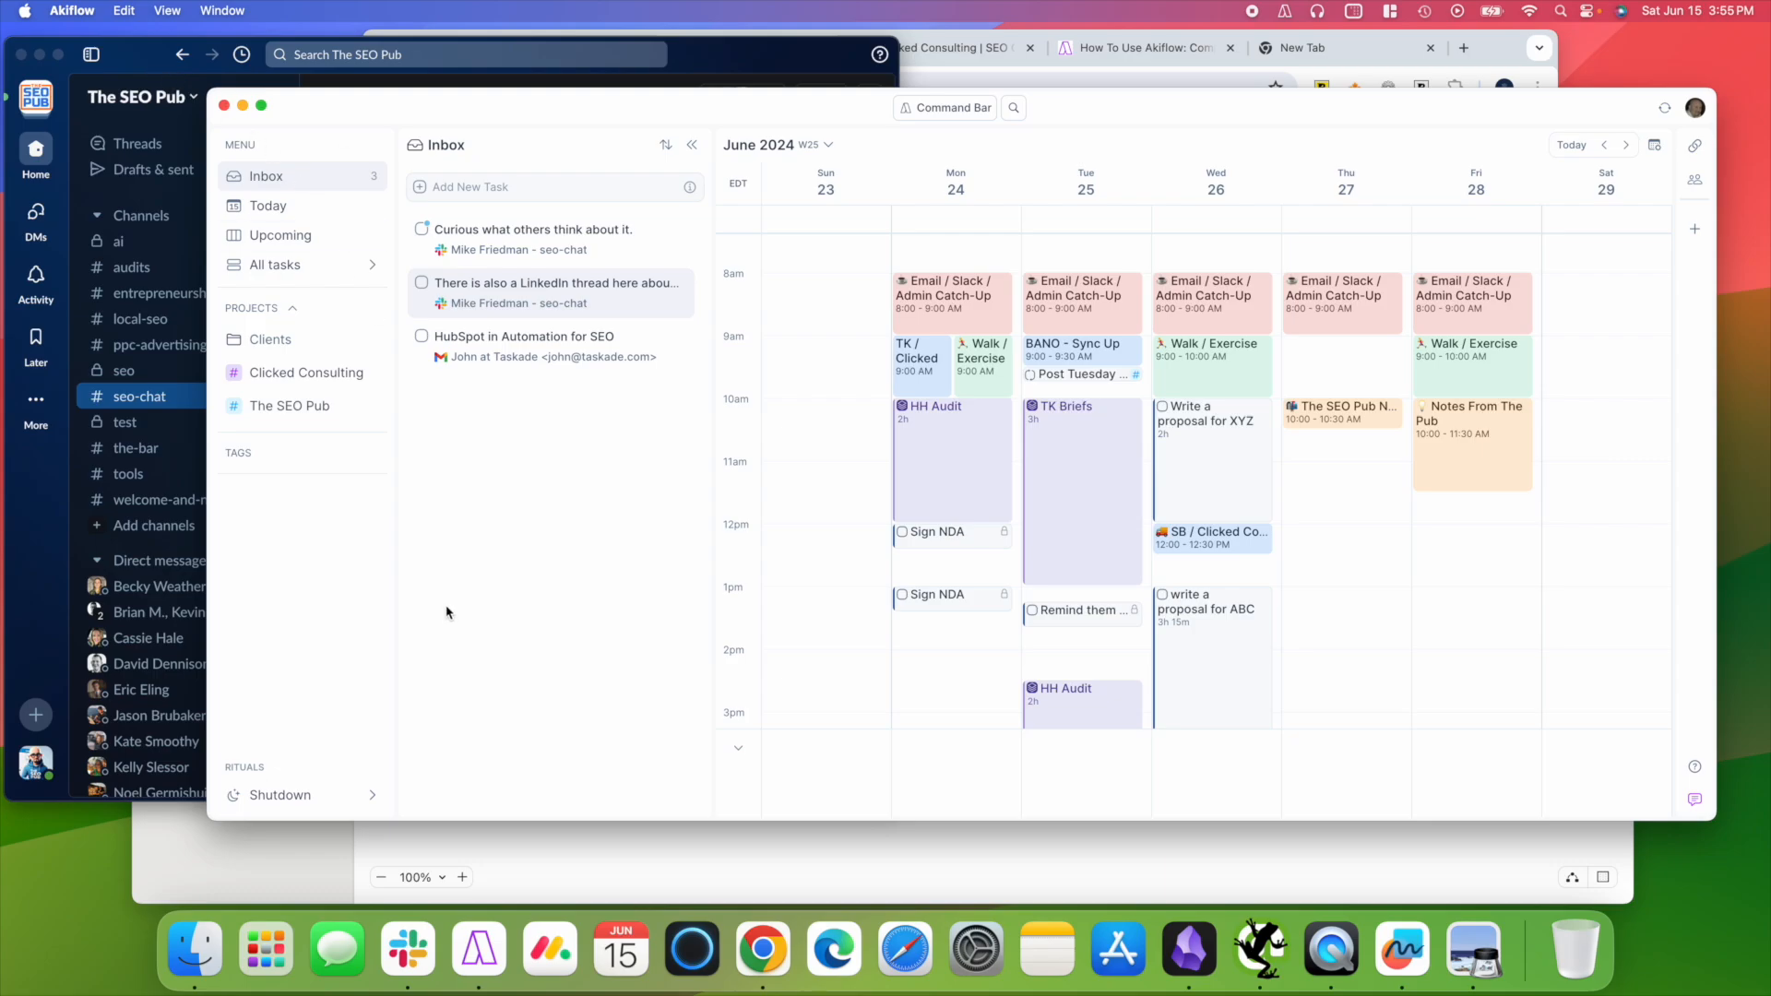
left_click_drag(1045, 319, 1050, 321)
Switch to Gmail in Chrome and open the "Article brief" and "And here is another task" emails to read them.
left_click(1492, 51)
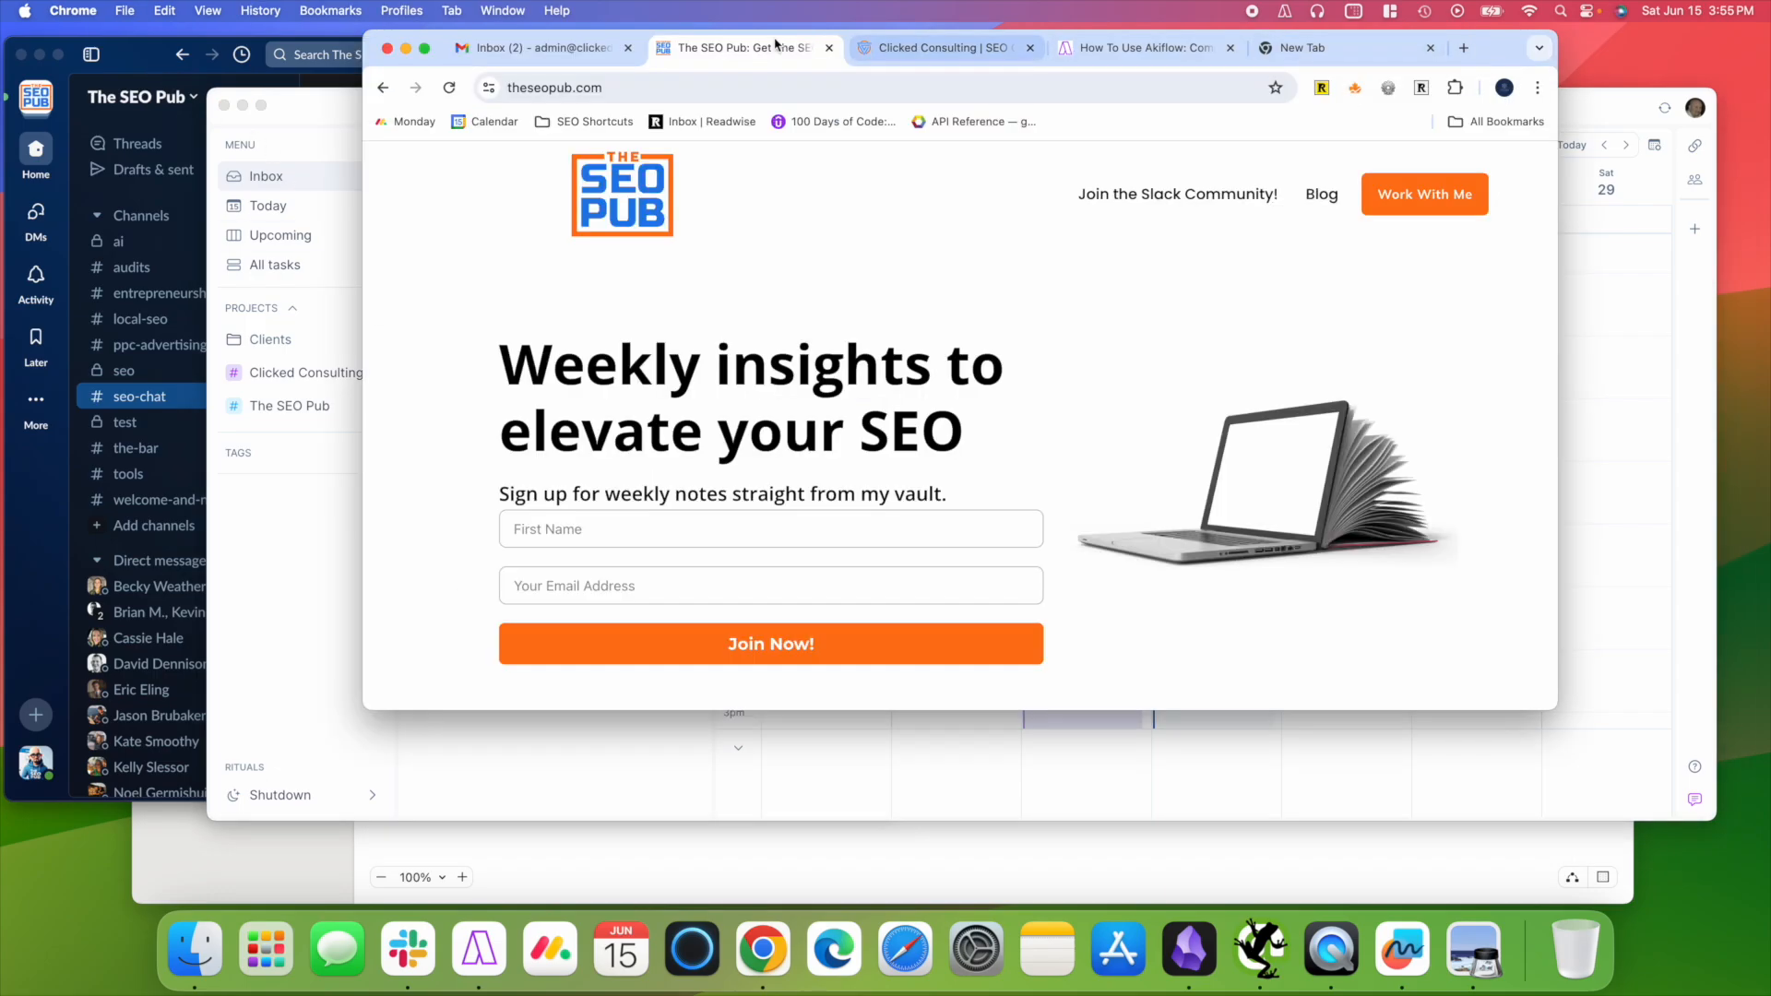
left_click(571, 53)
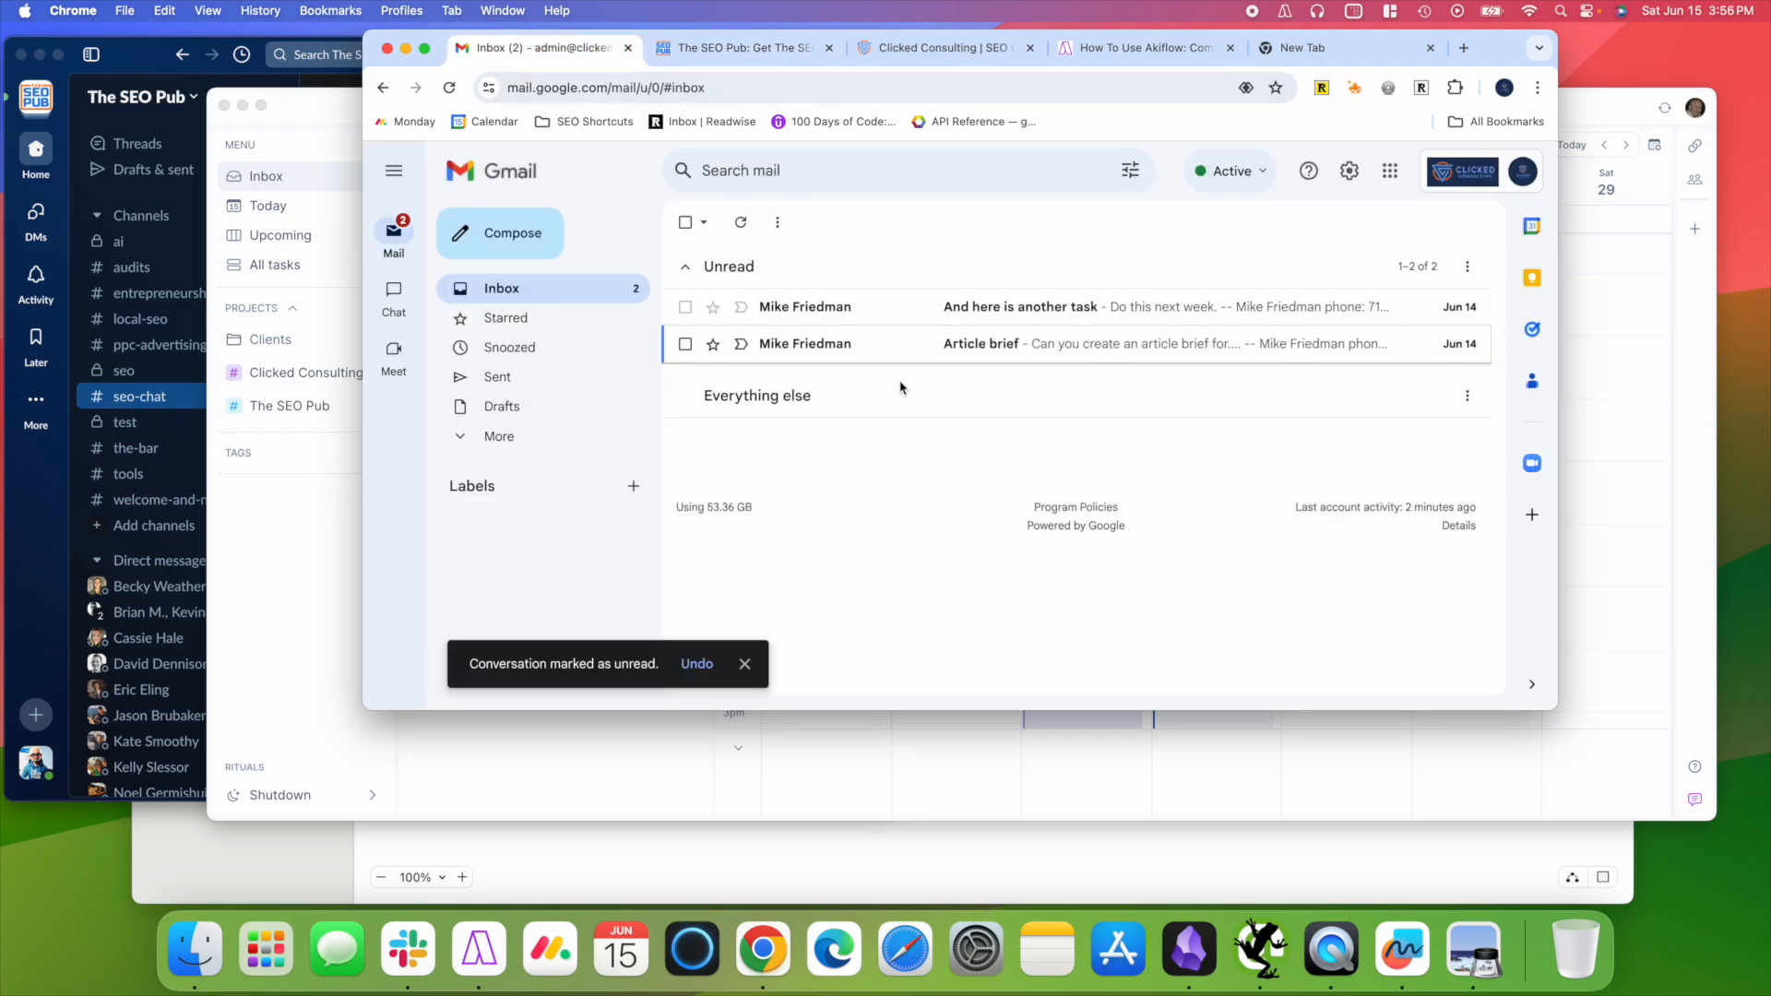
left_click(1029, 354)
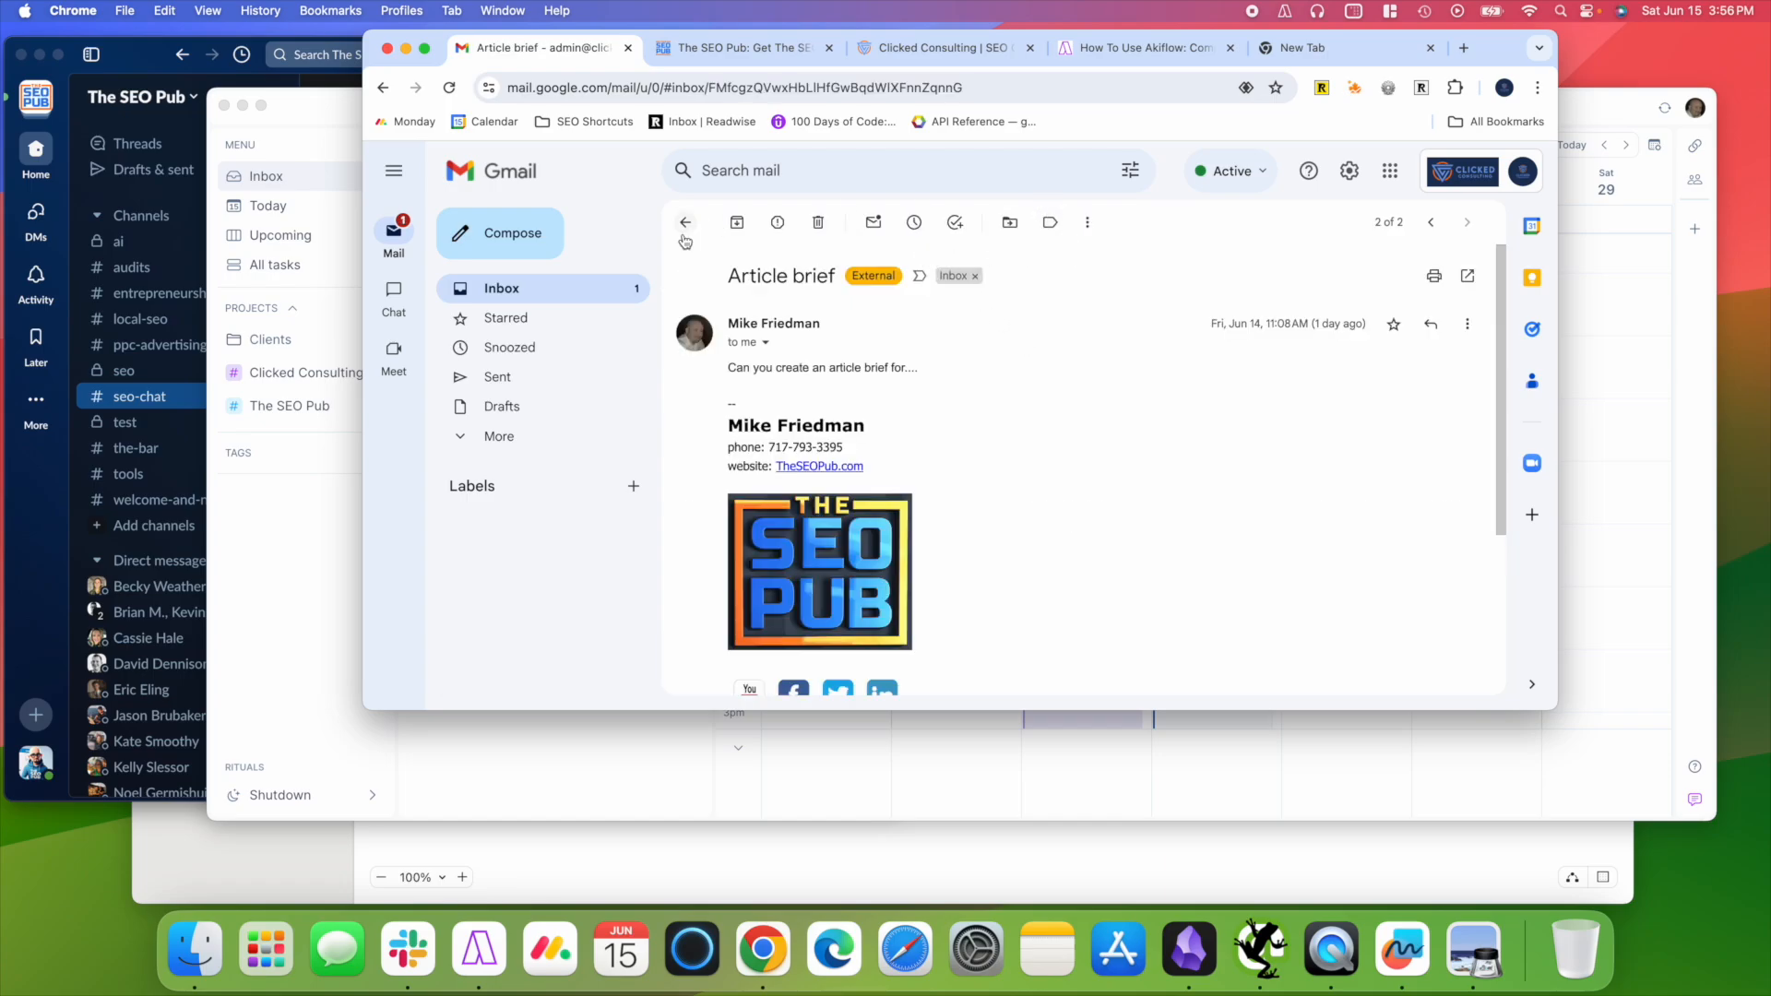
left_click(681, 226)
left_click(1004, 306)
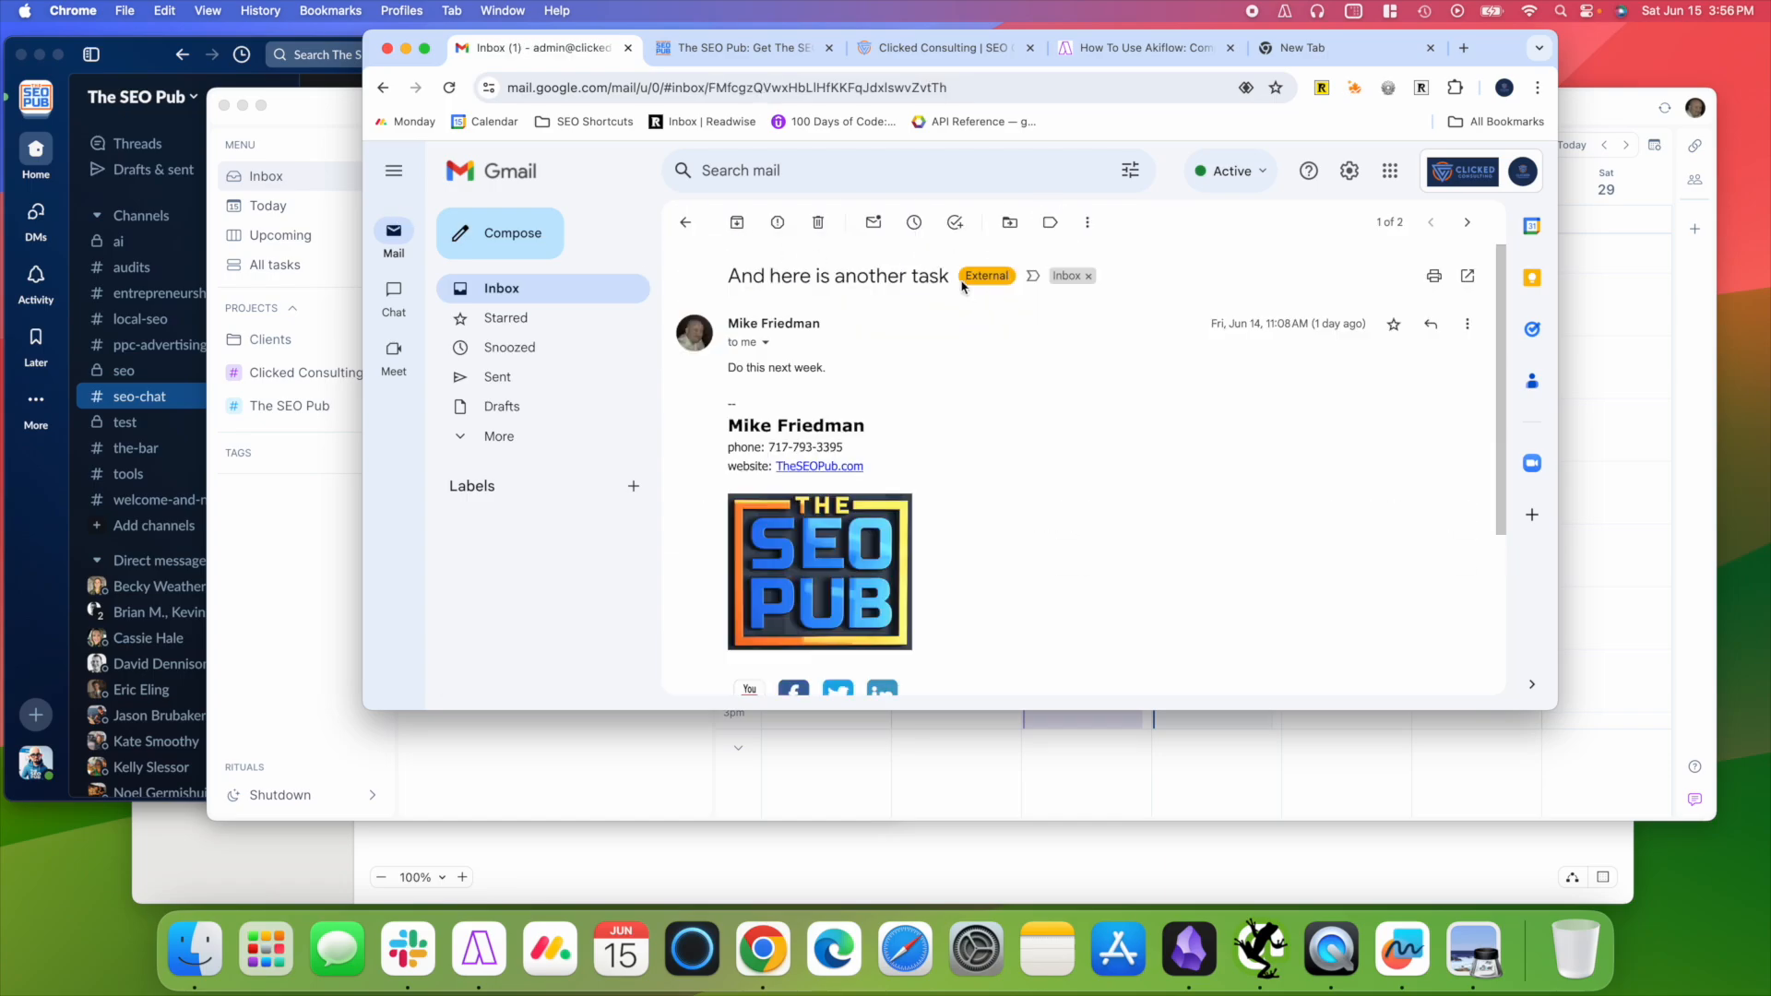
Star the "And here is another task" and "Article brief" emails in the Gmail inbox, then switch to Akiflow and sync it.
left_click(684, 222)
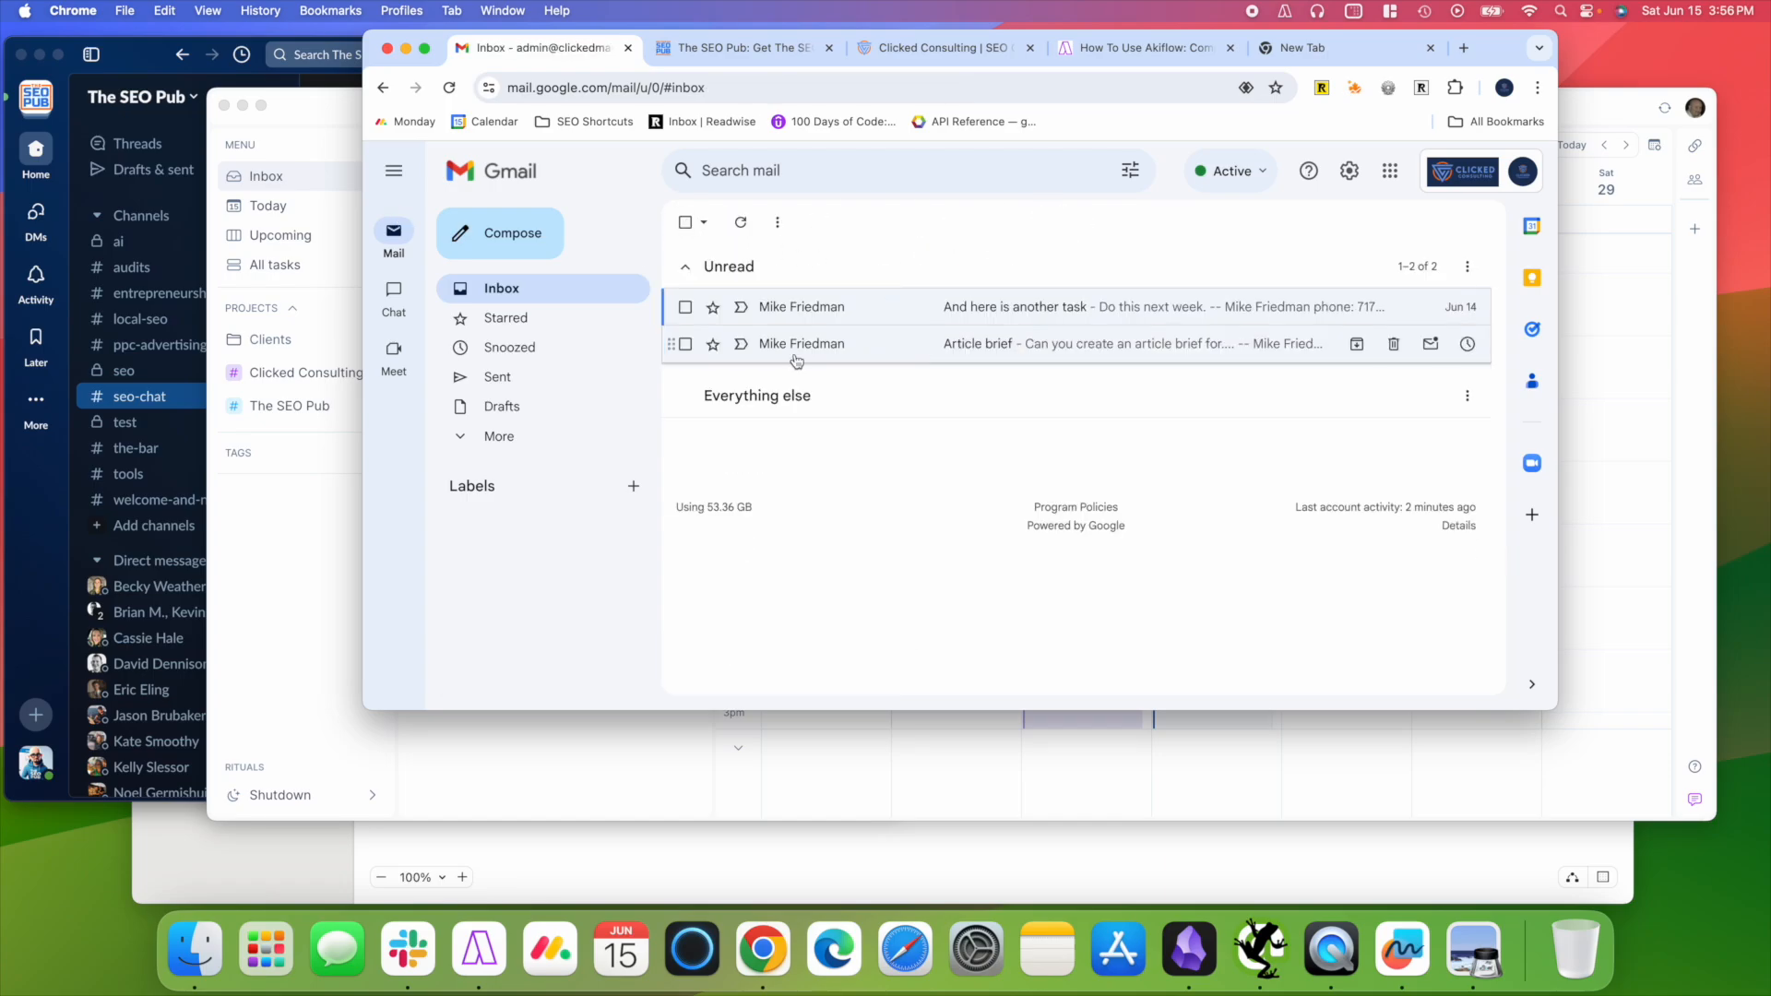
left_click(712, 309)
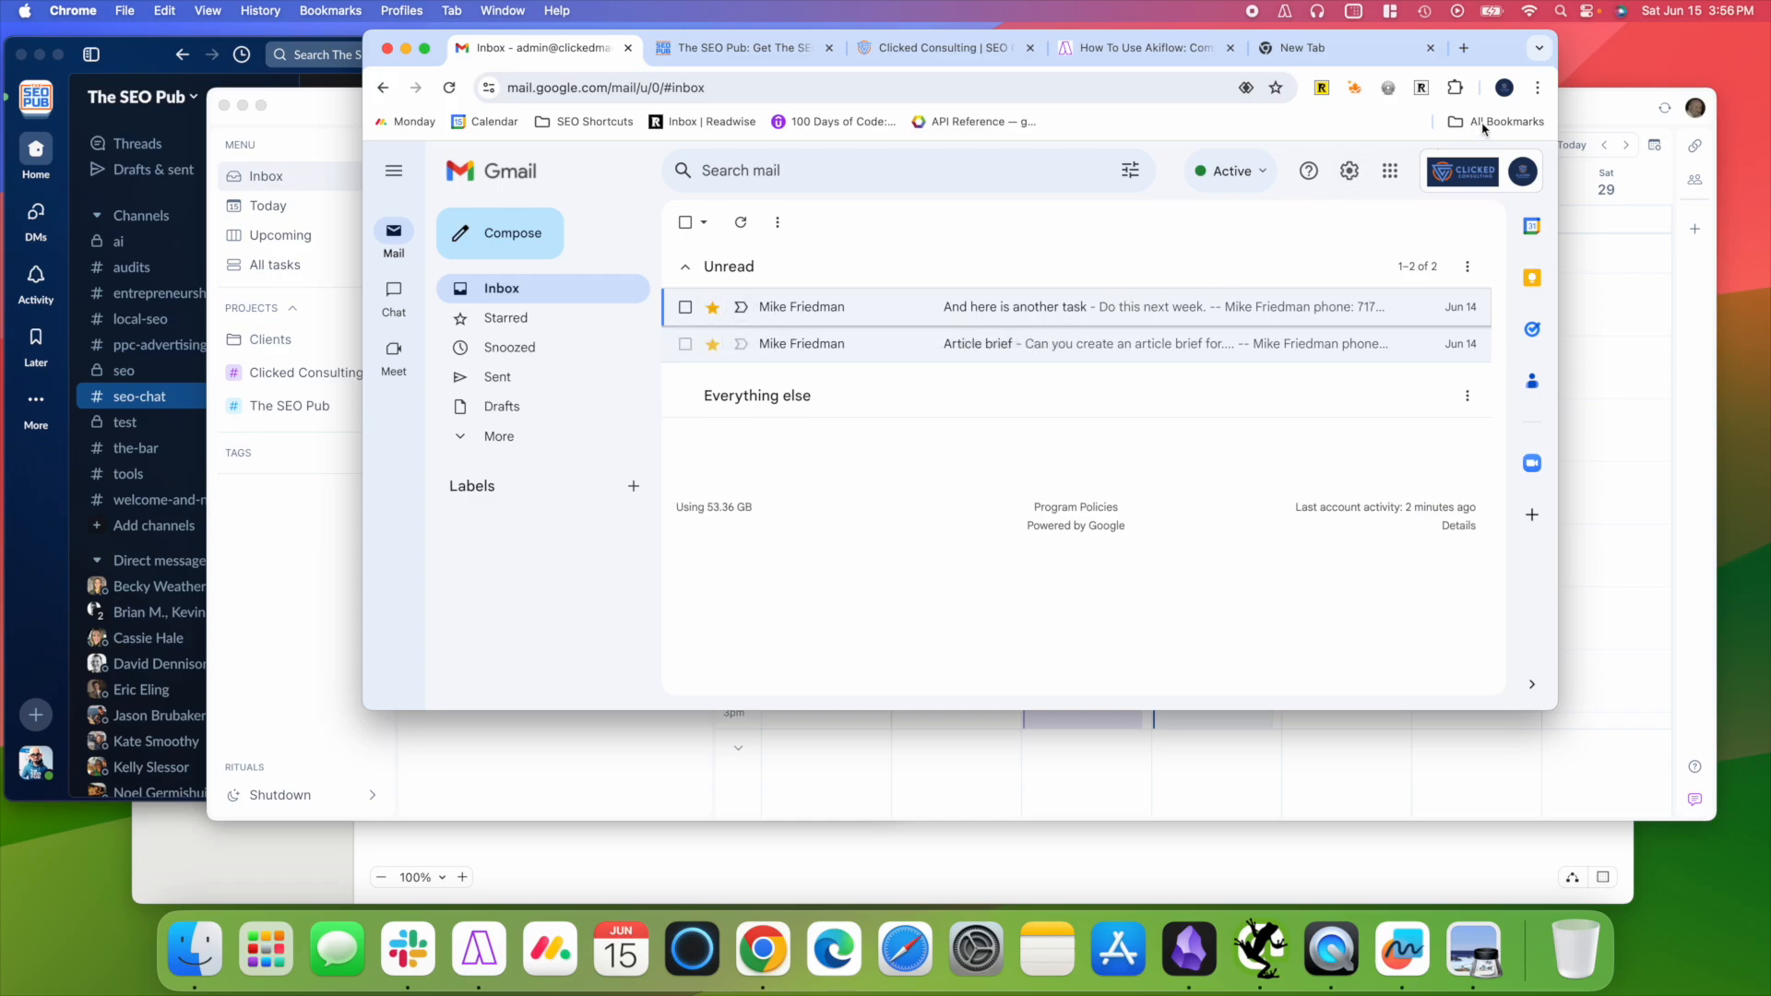
left_click(1580, 116)
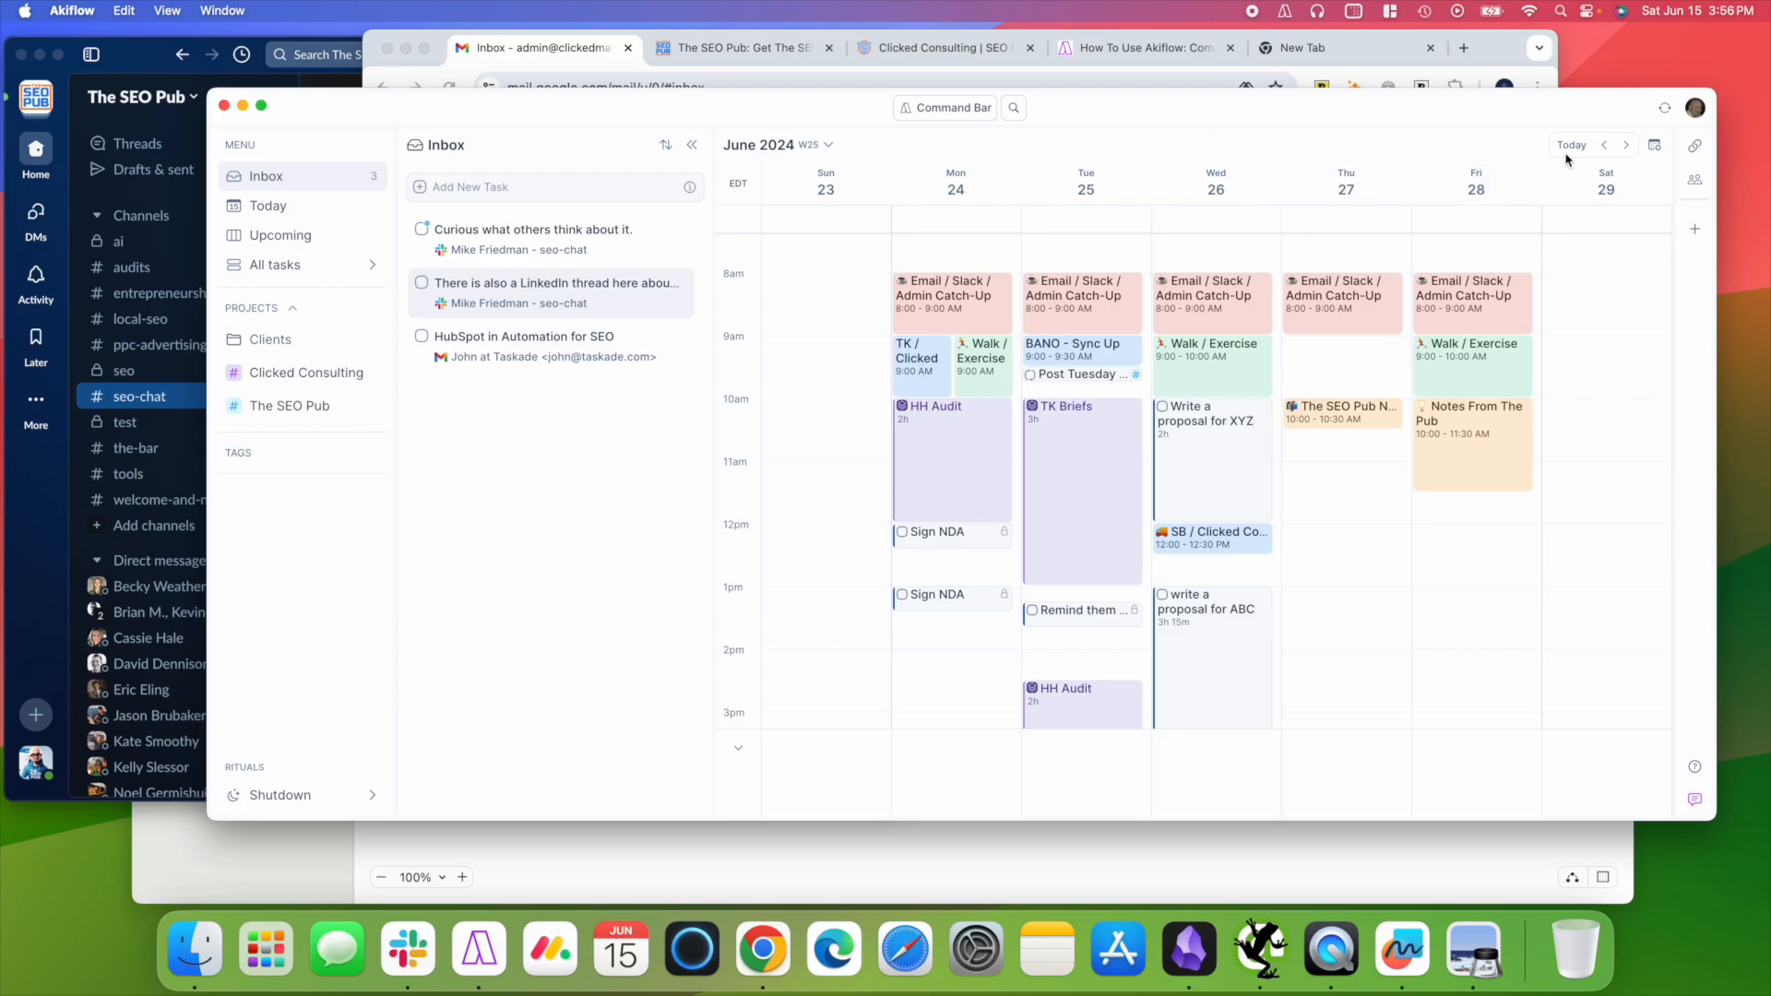
left_click(1666, 110)
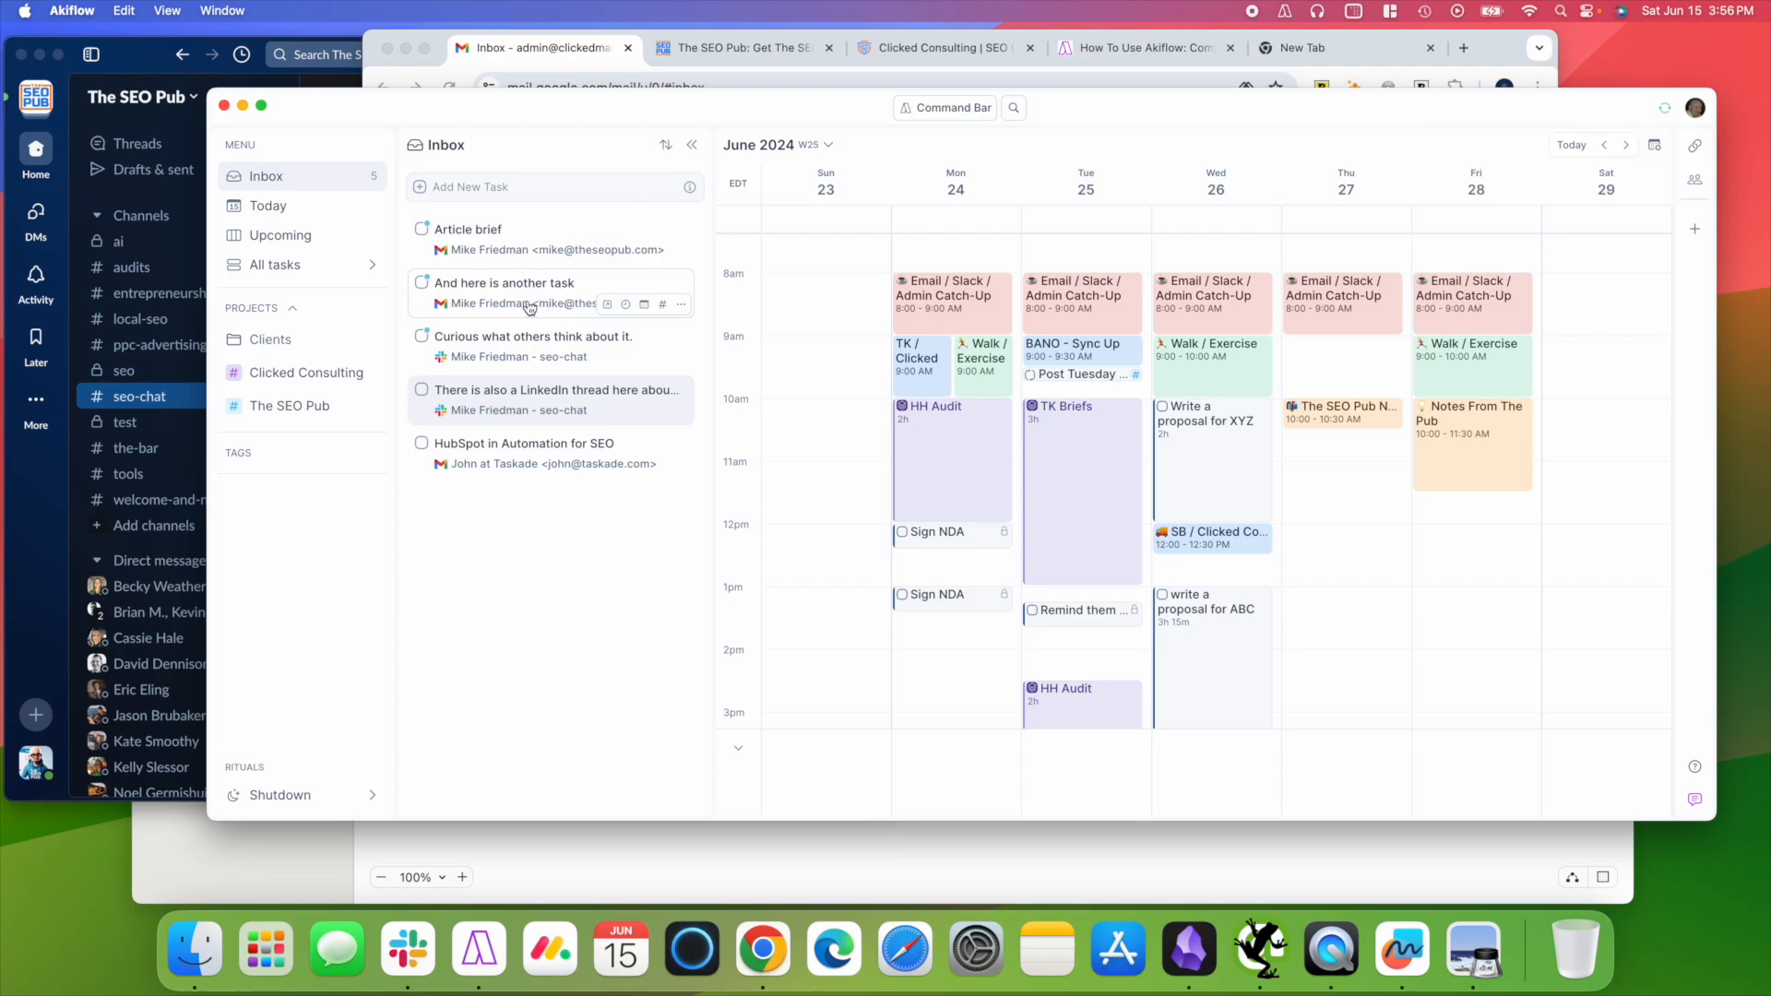
Open the "And here is another task" item in the Inbox, follow its Gmail link to the source email, and close the task.
left_click(600, 283)
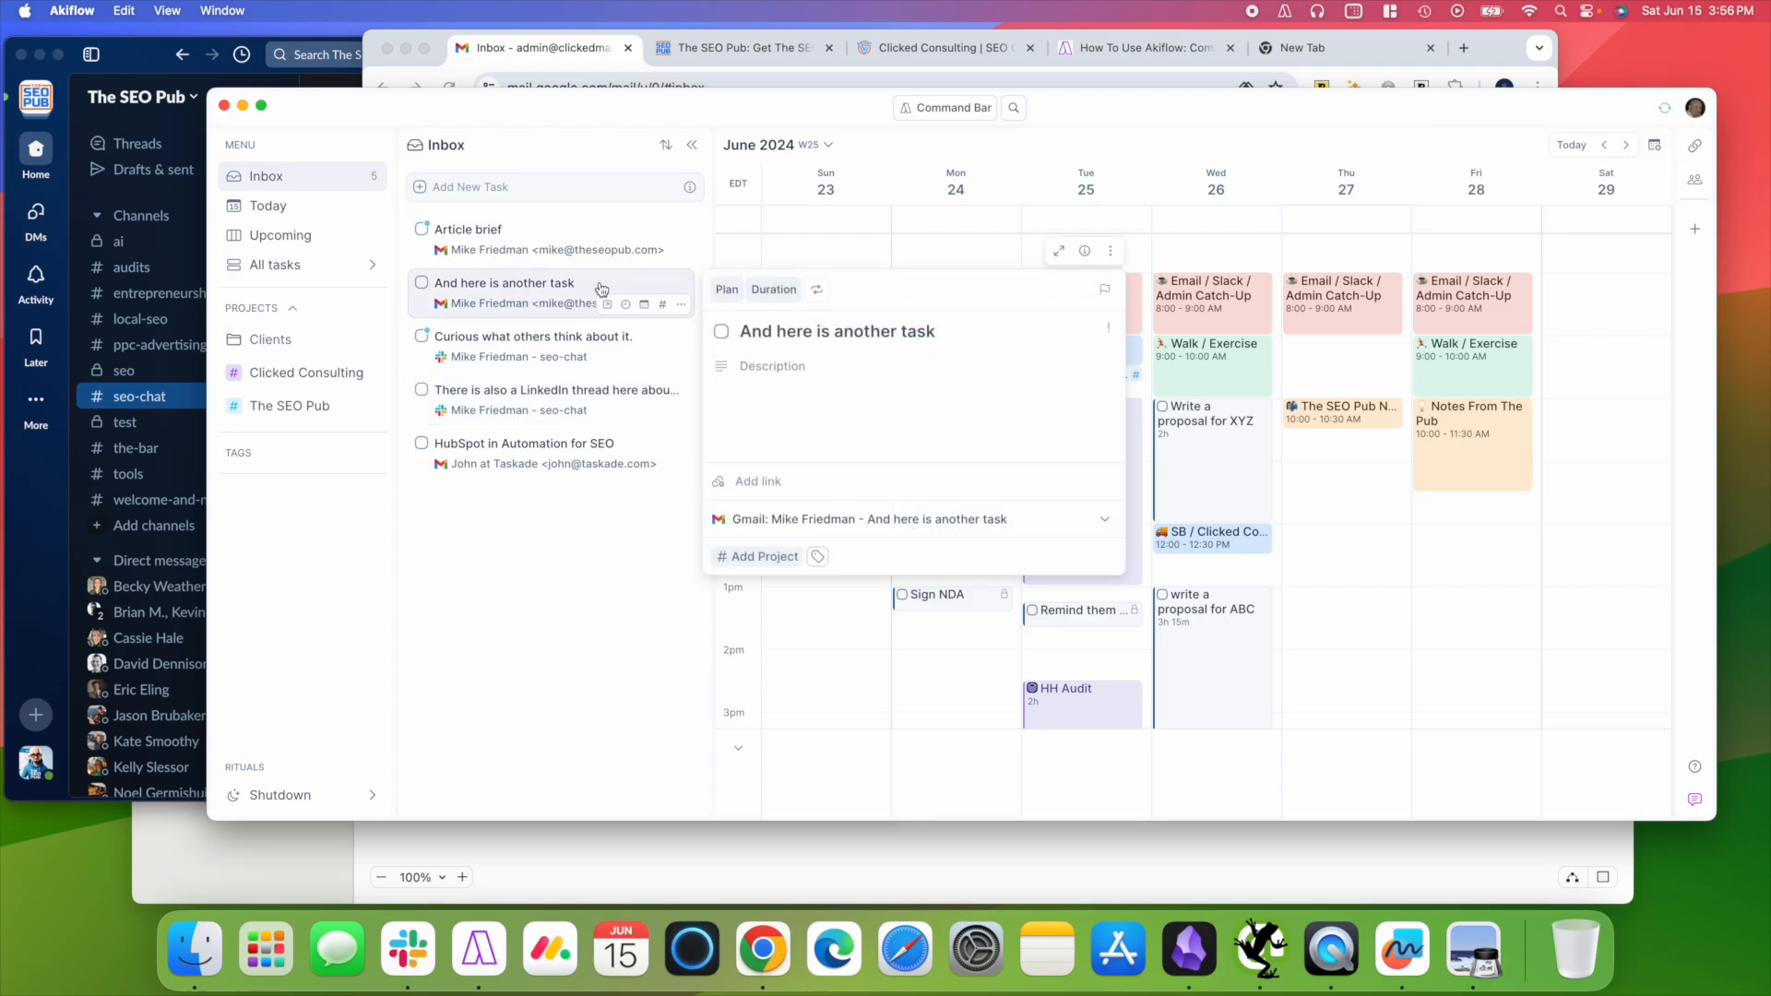
left_click(801, 520)
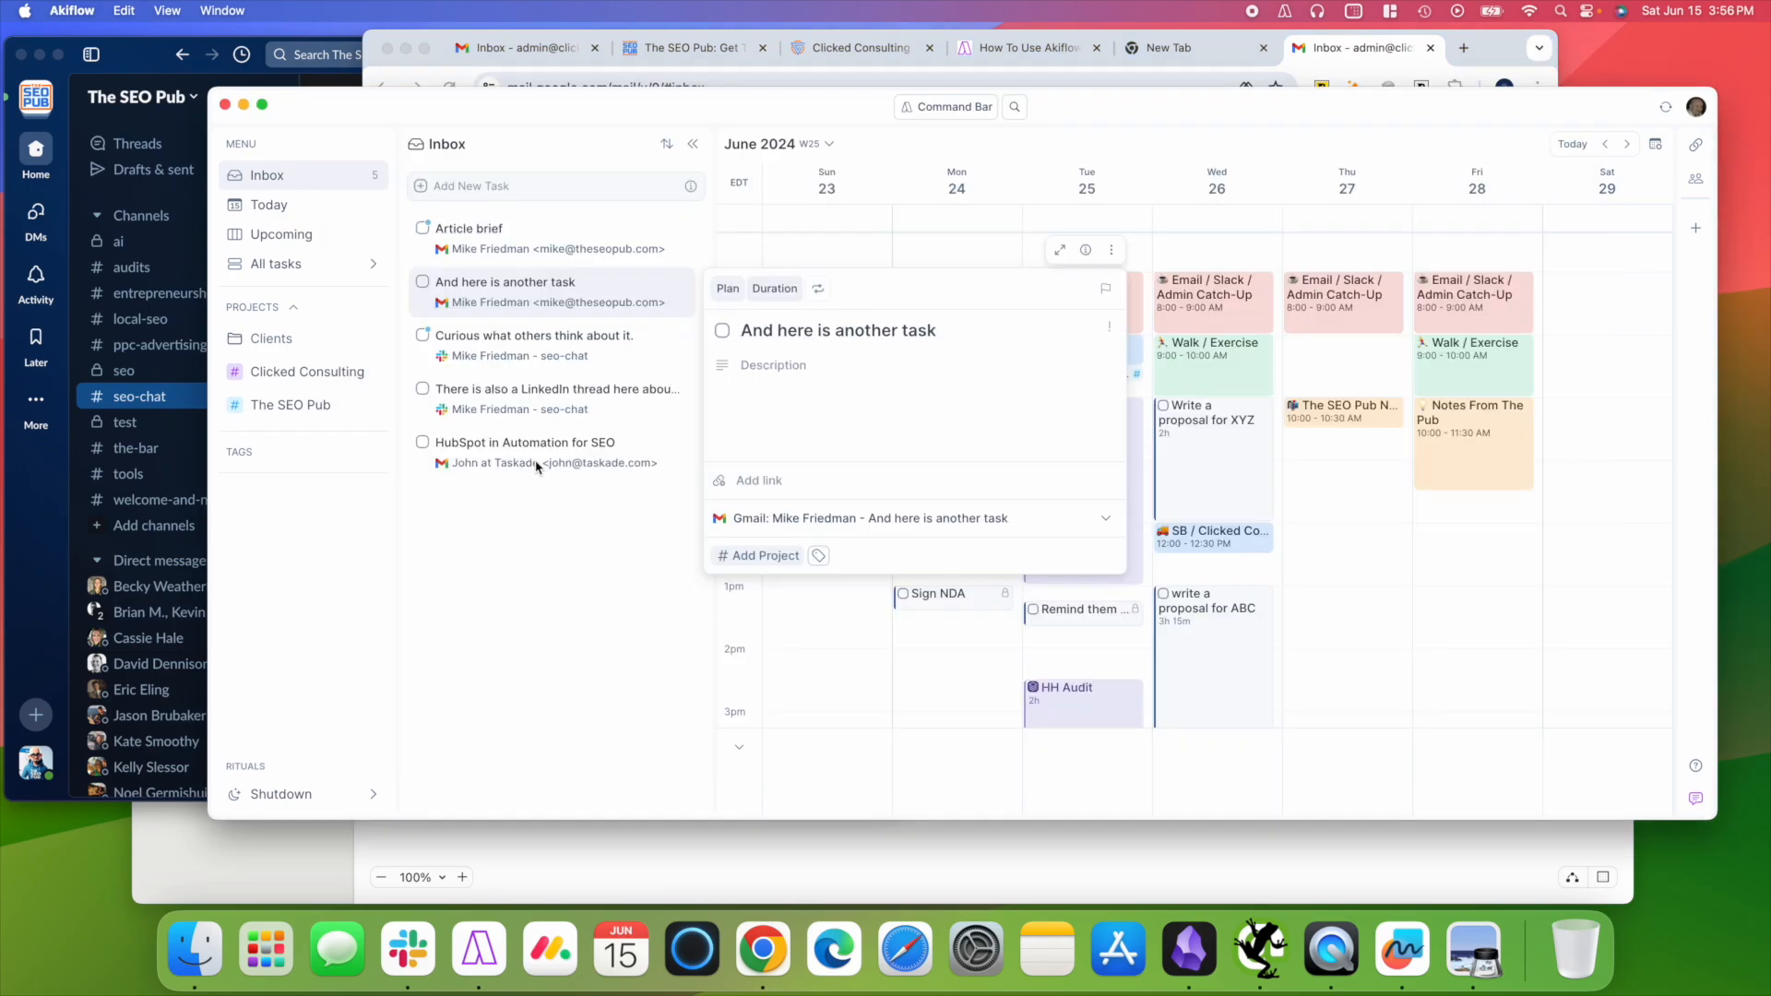
left_click(560, 541)
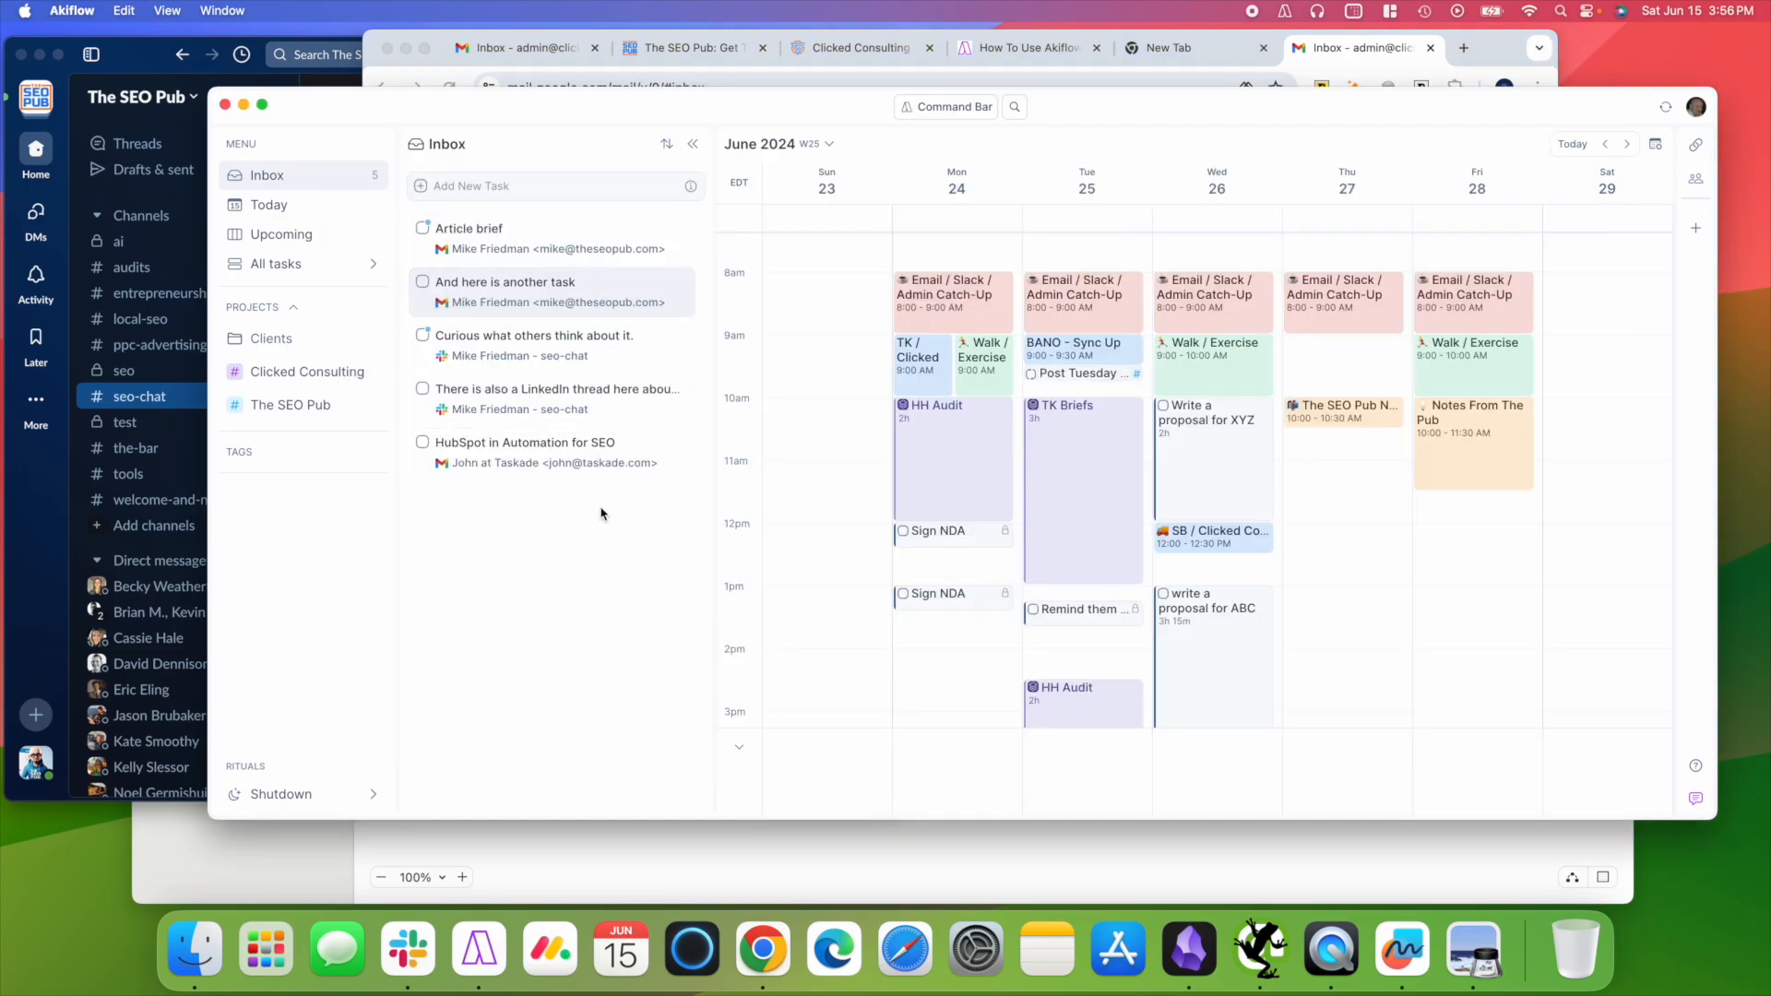
Switch to the Freeform board and create the task "Send report to ABC" through Akiflow's command bar.
left_click(661, 871)
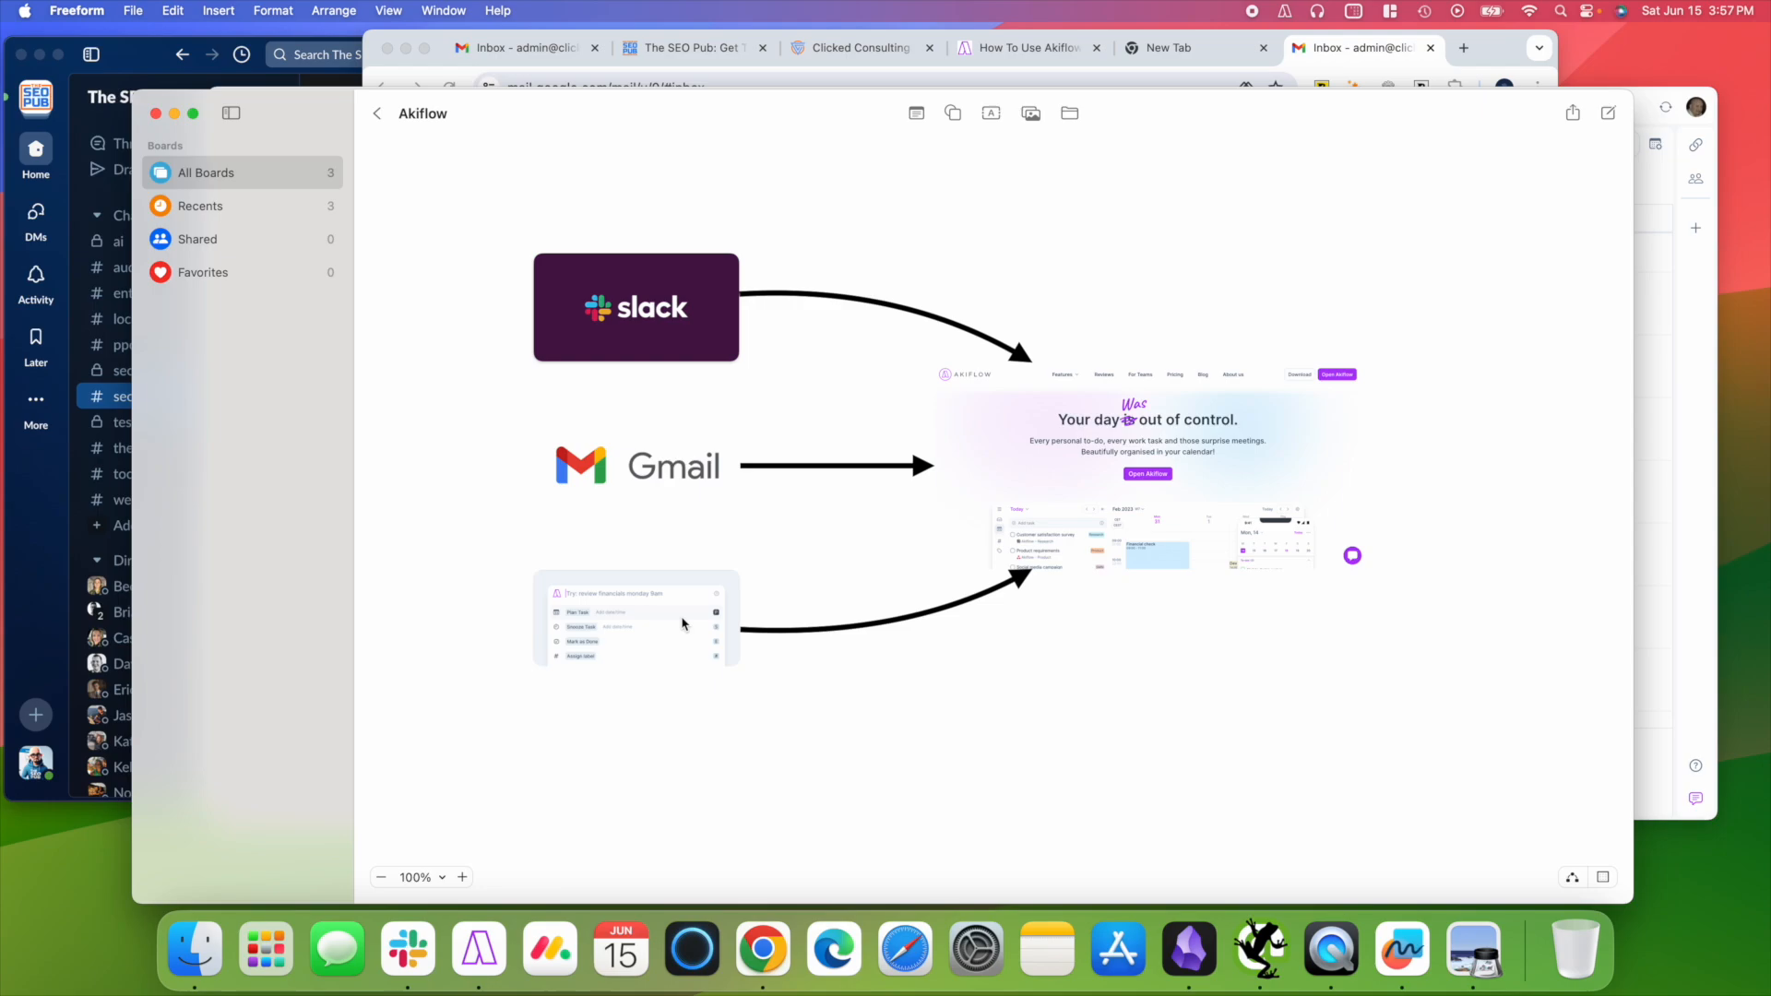
key("super+shift+space")
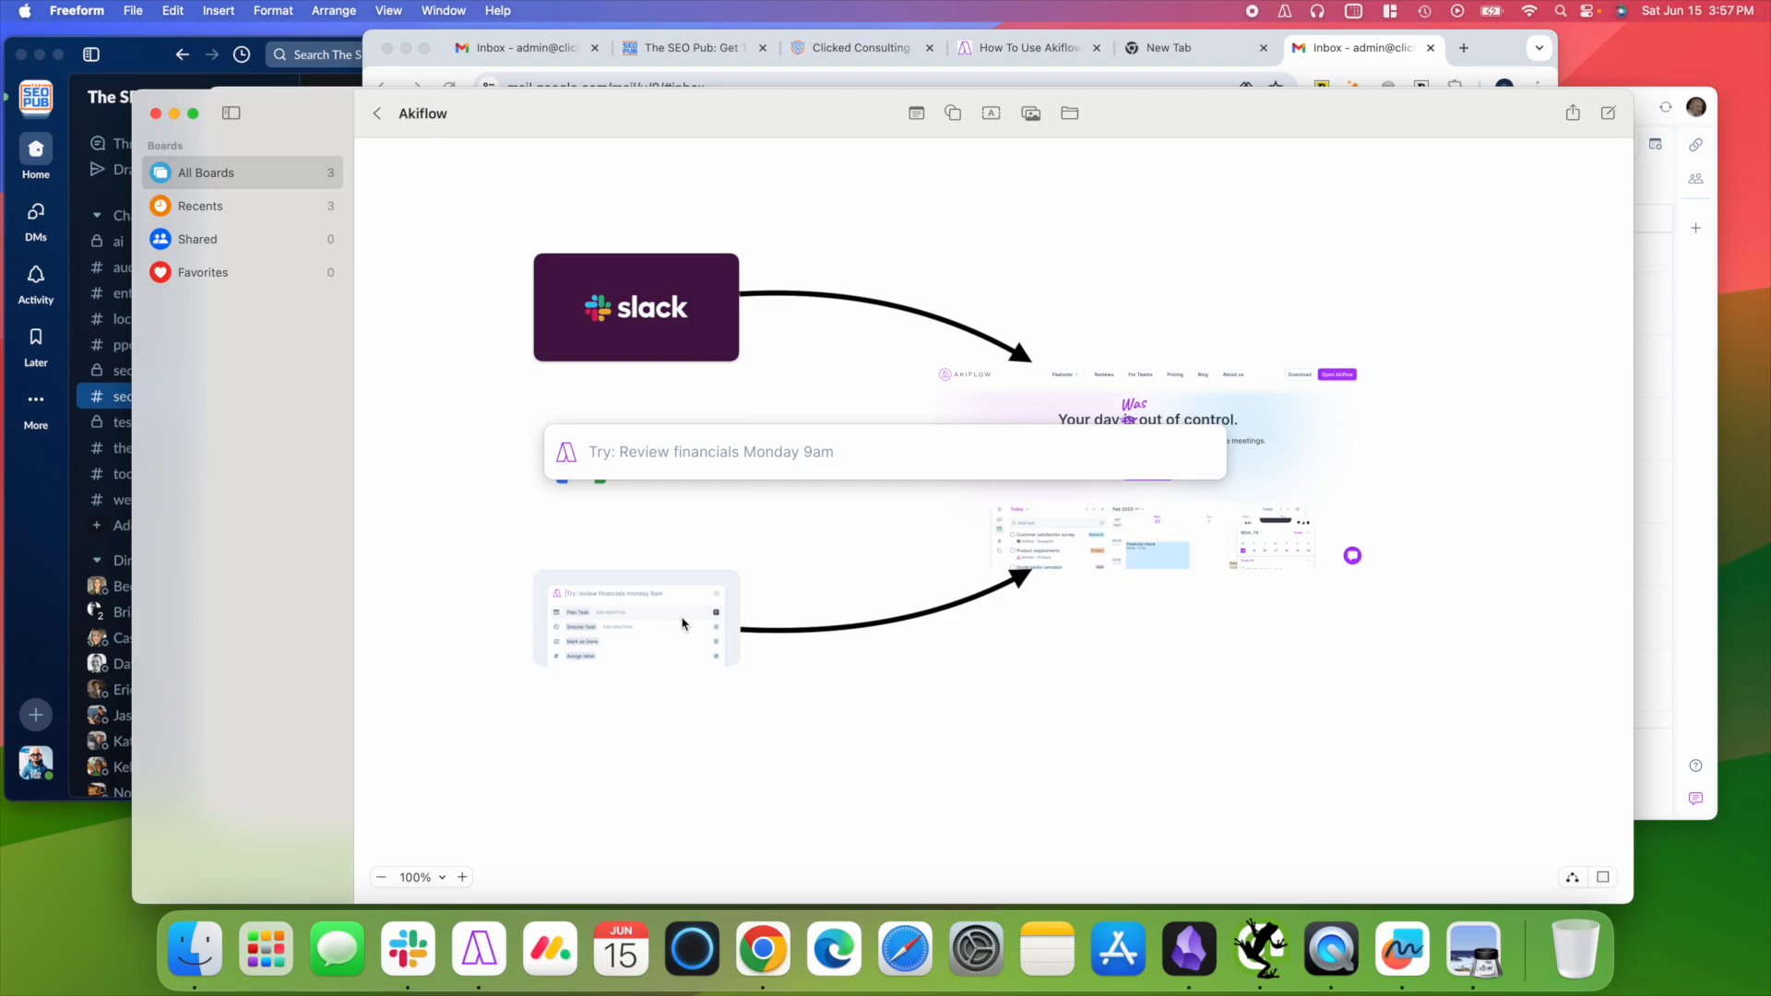
left_click(762, 455)
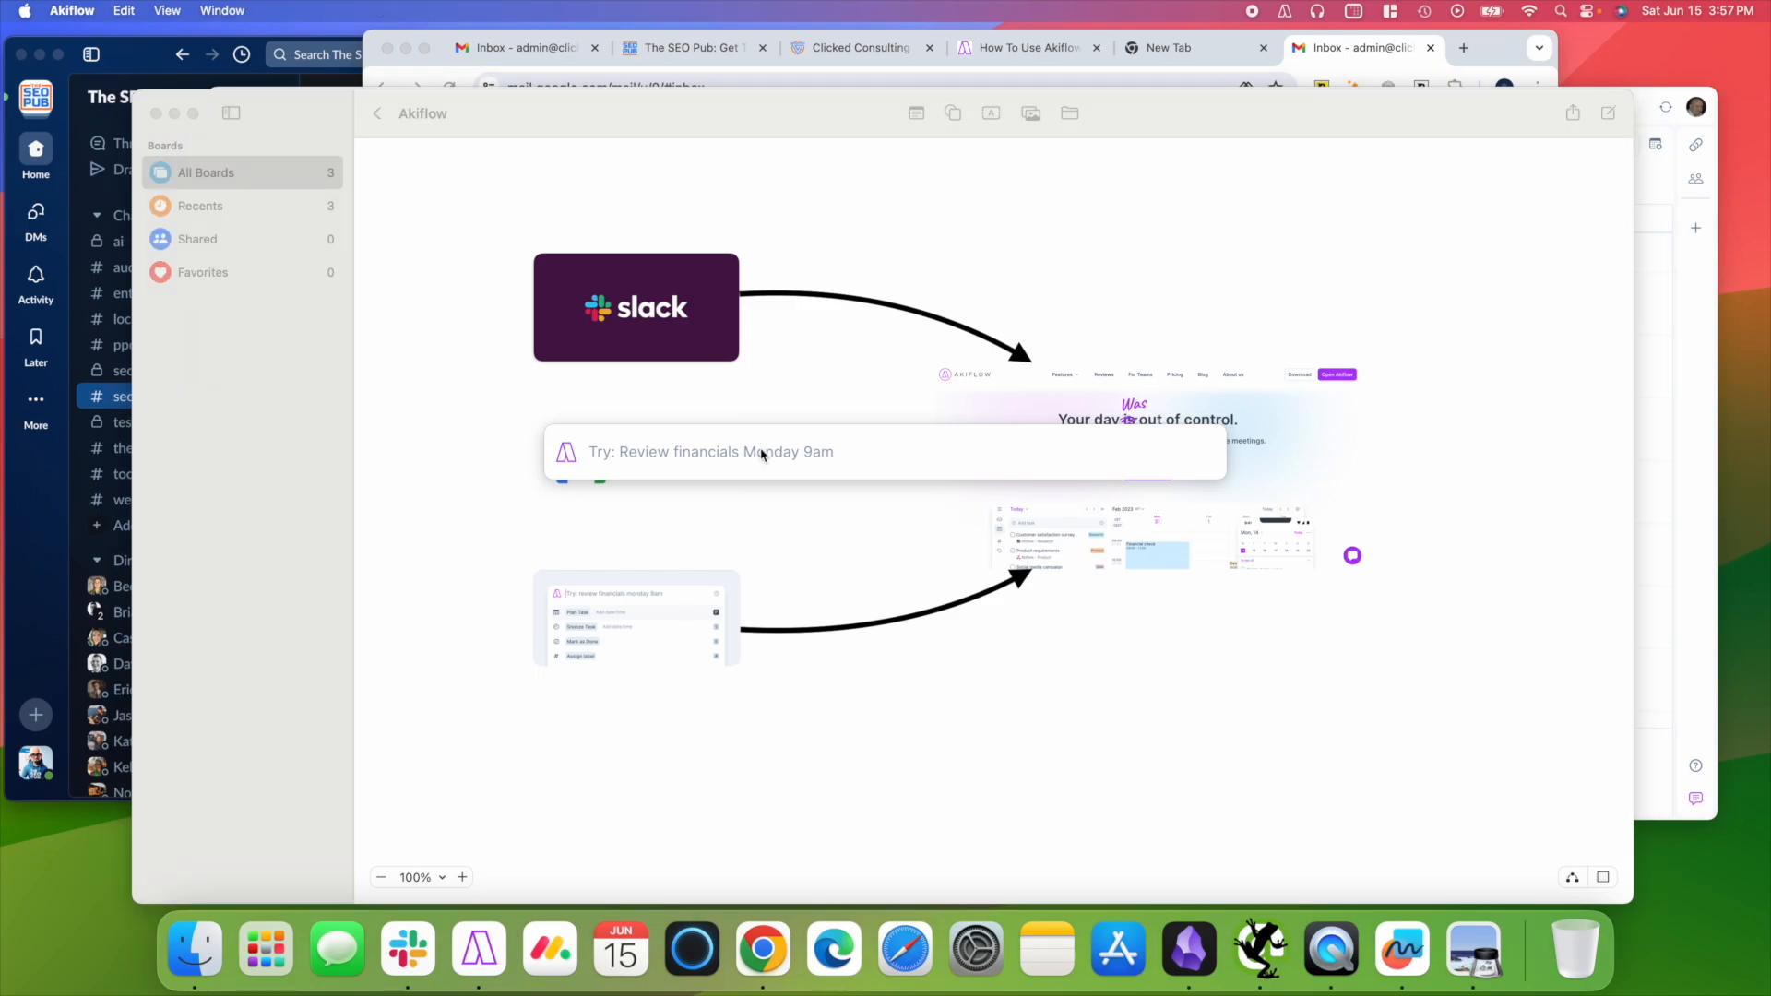
type("Send ")
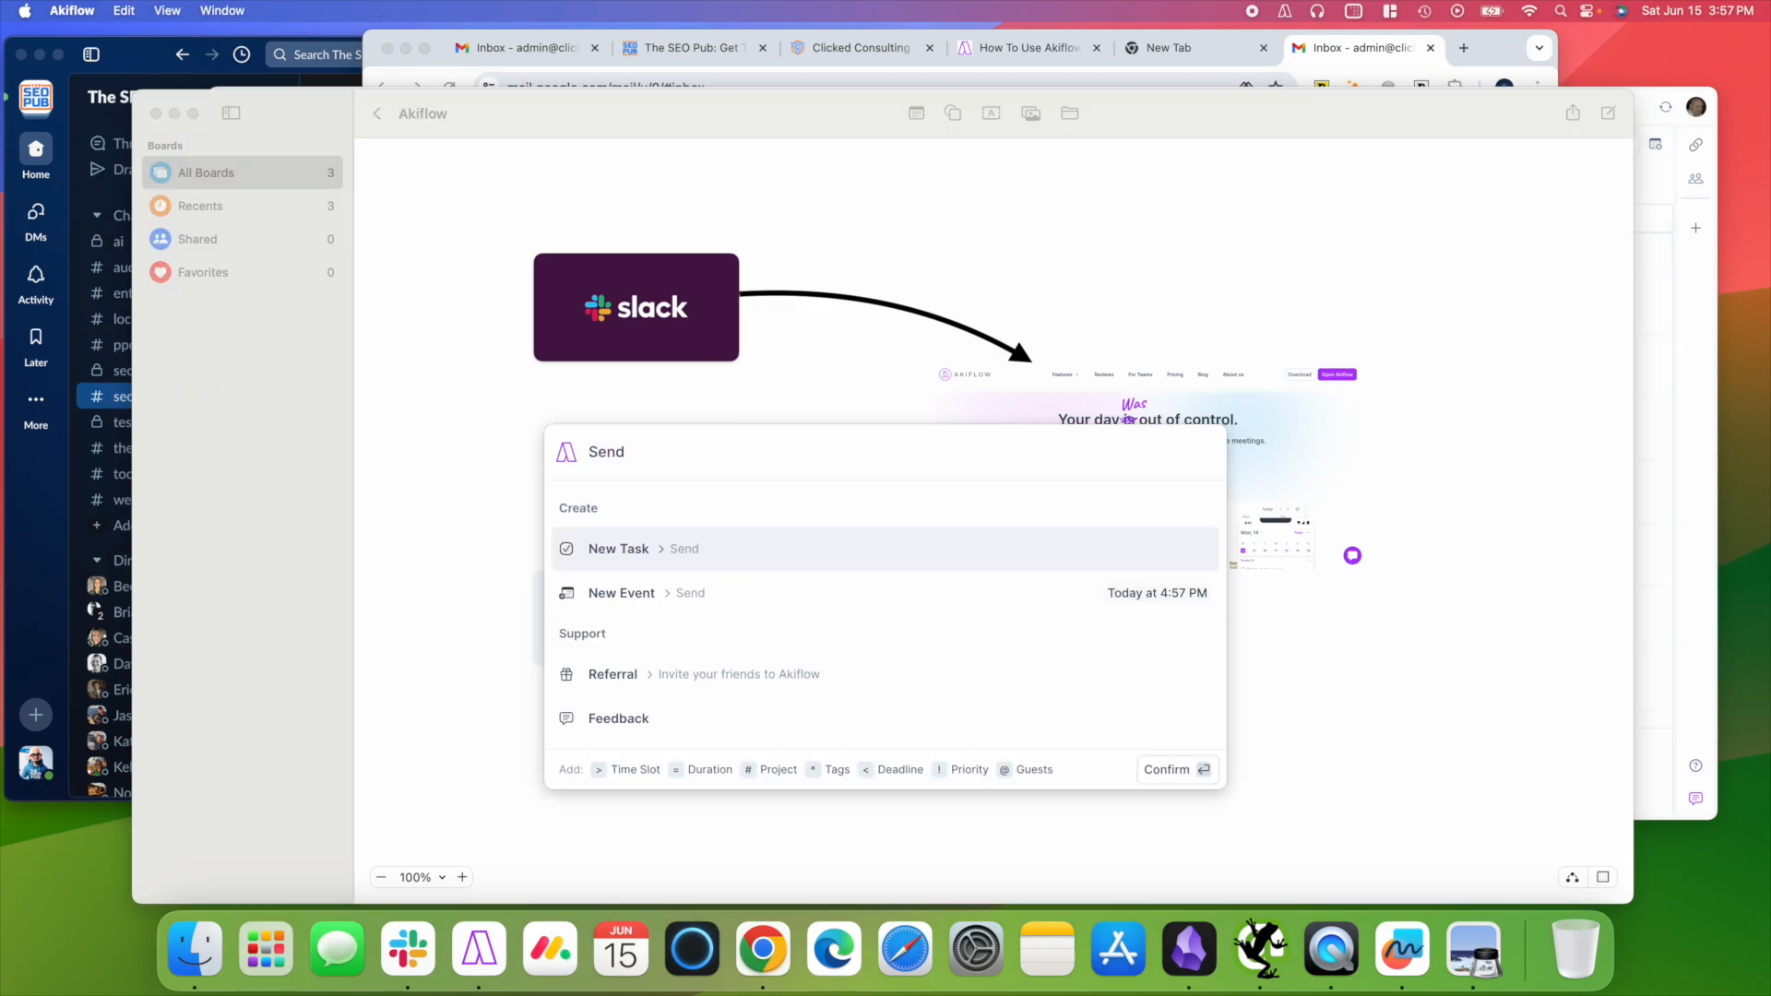
type("report to ")
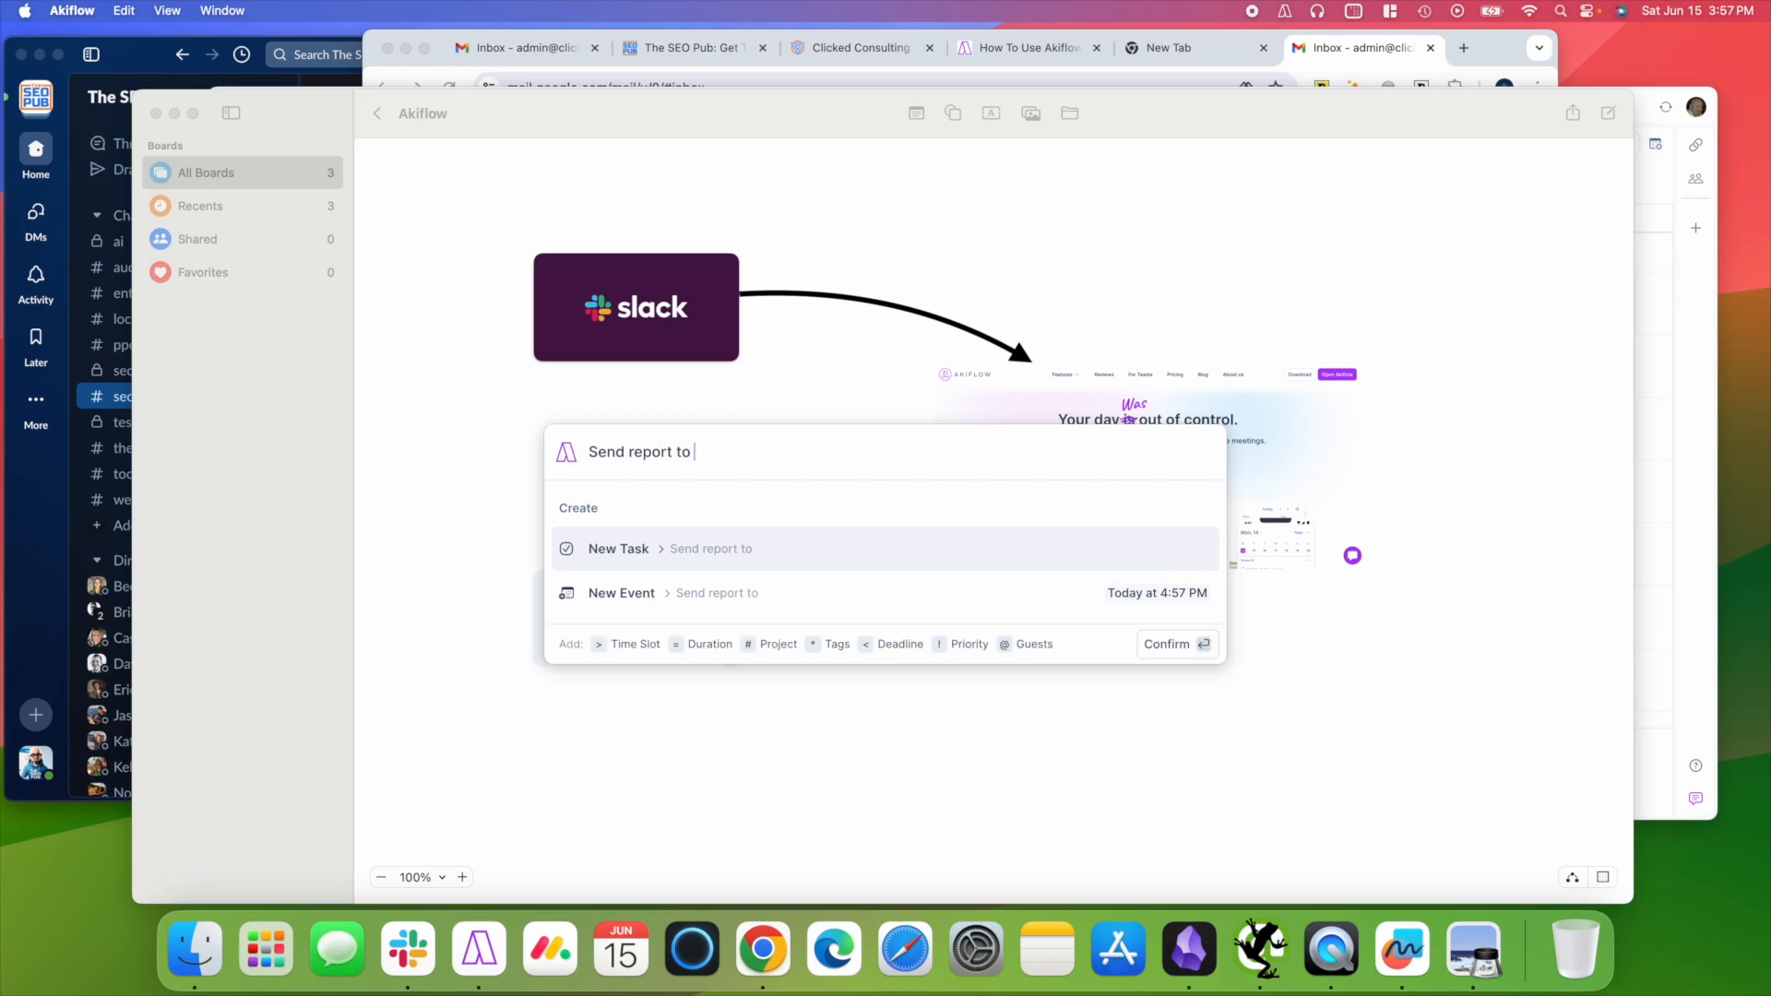
type("ABC")
left_click(1167, 648)
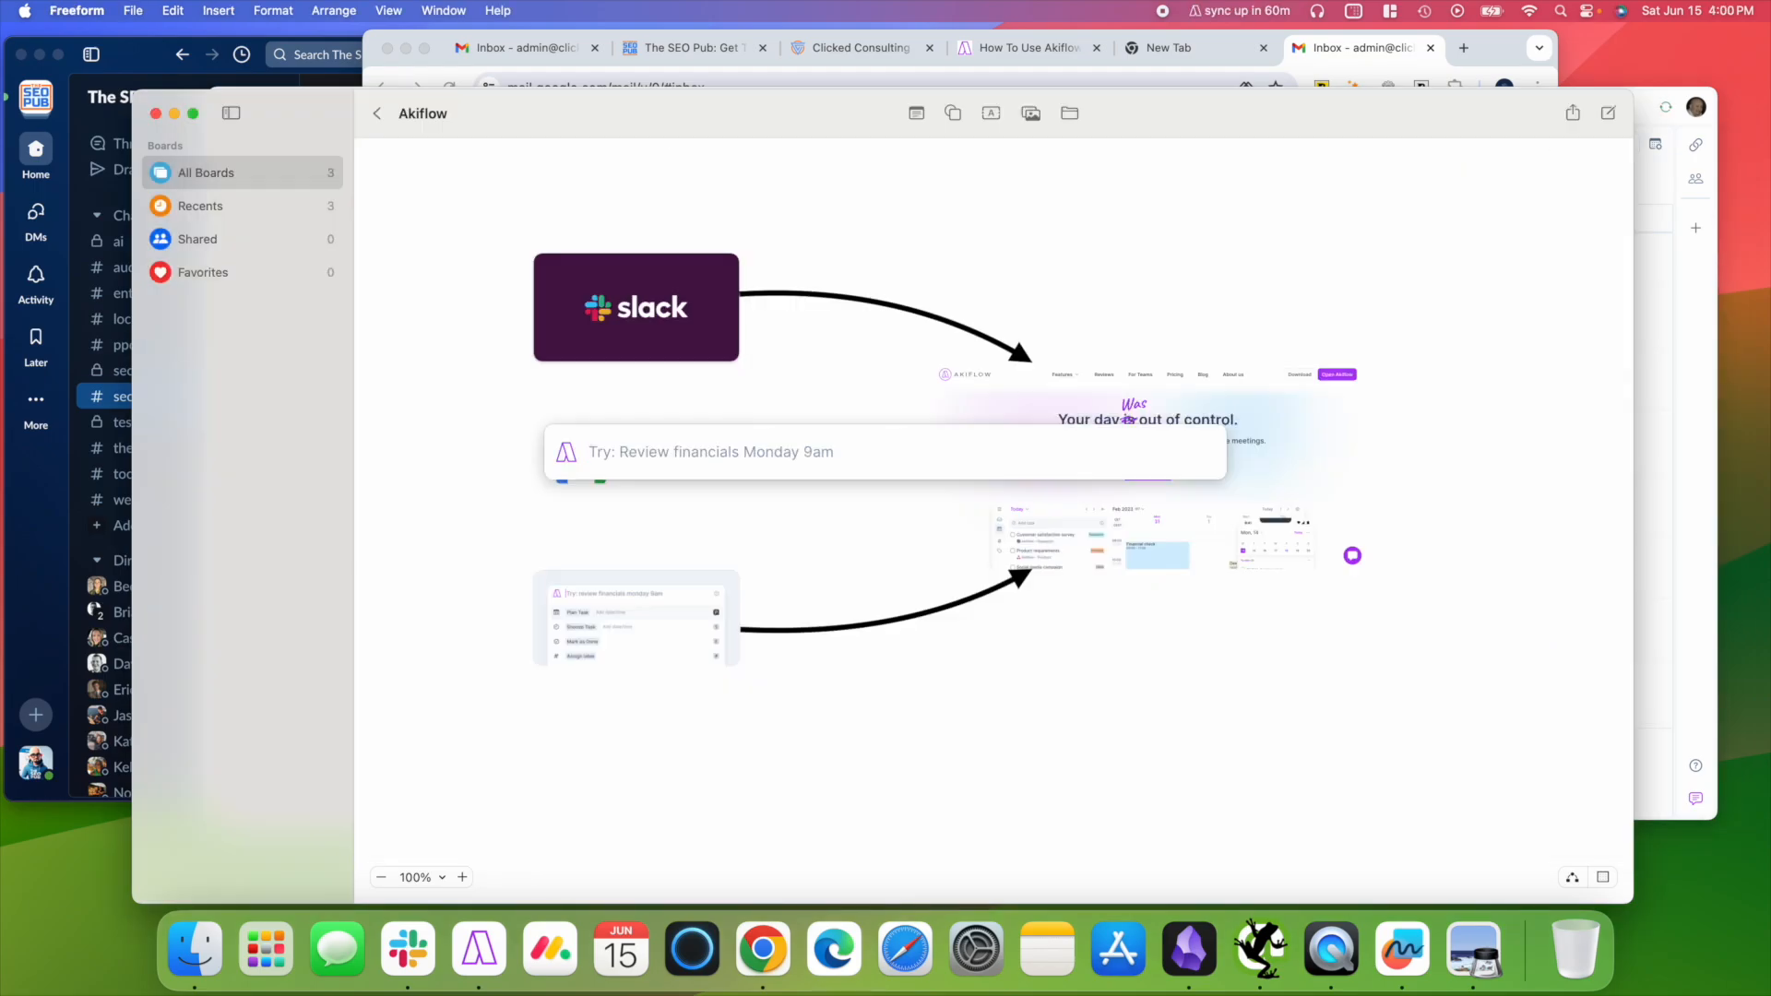
Enter "sync up meeting on Monday June 30th at 1:00 p.m." in Akiflow's command bar.
type("sy")
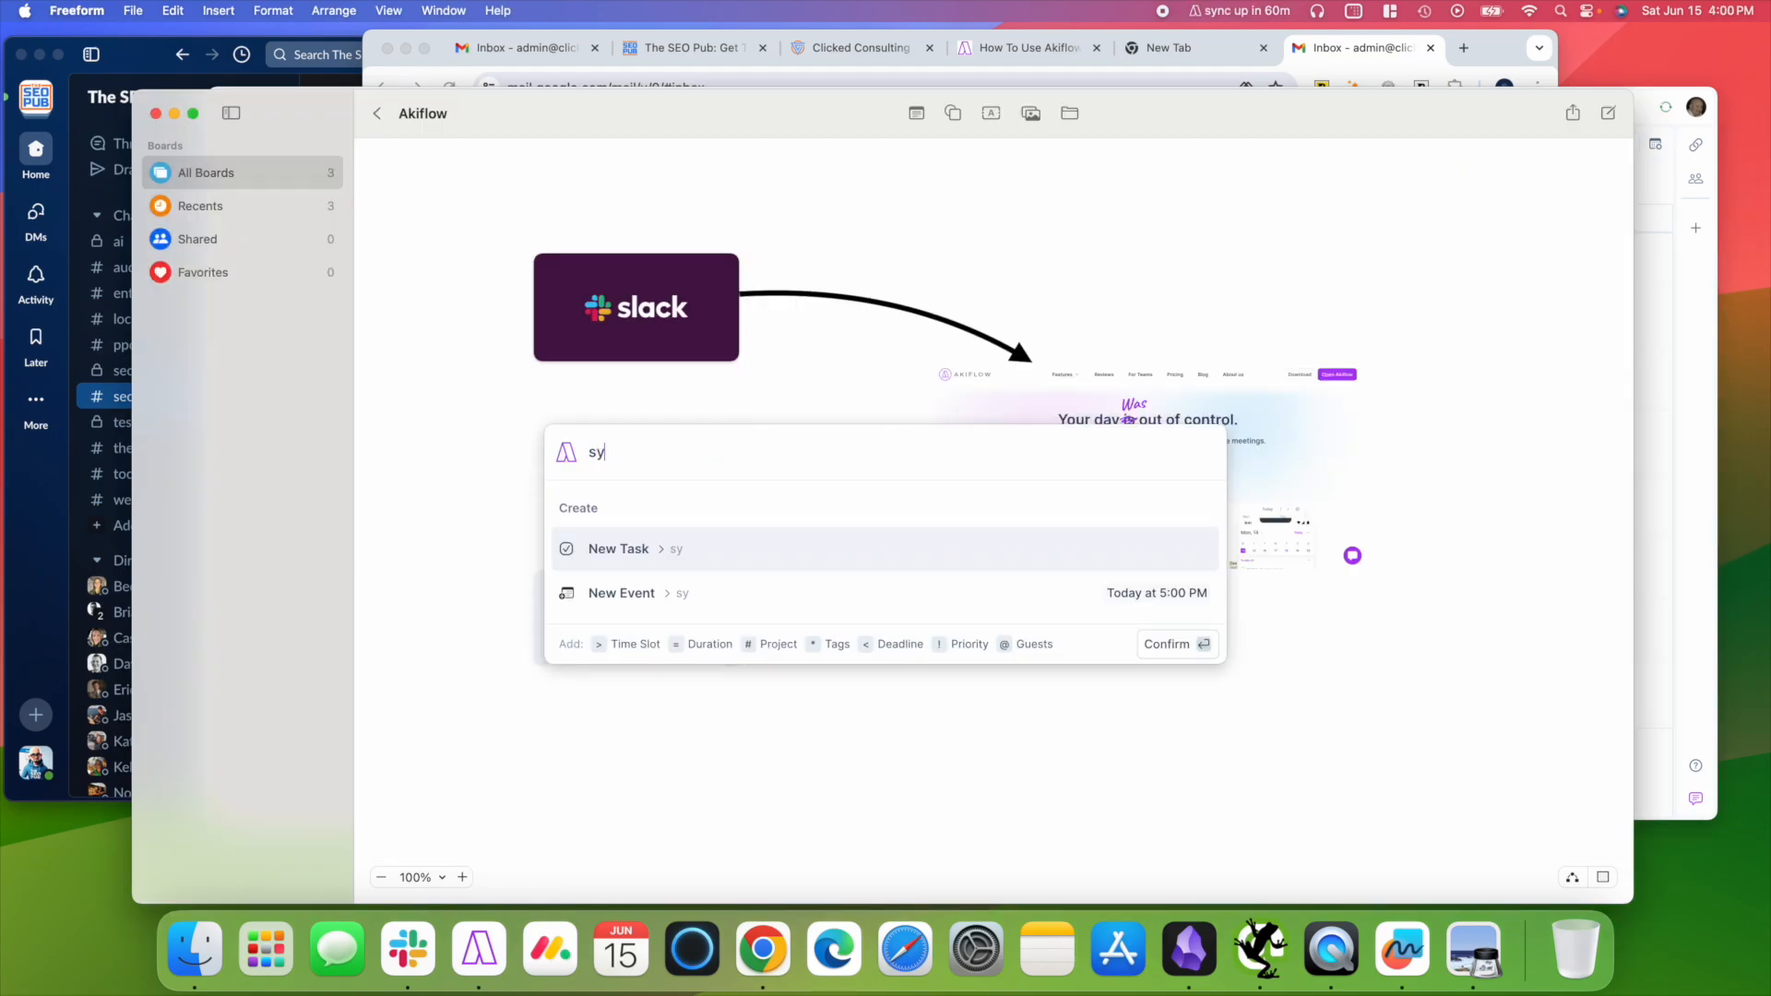
type("nc up meeting")
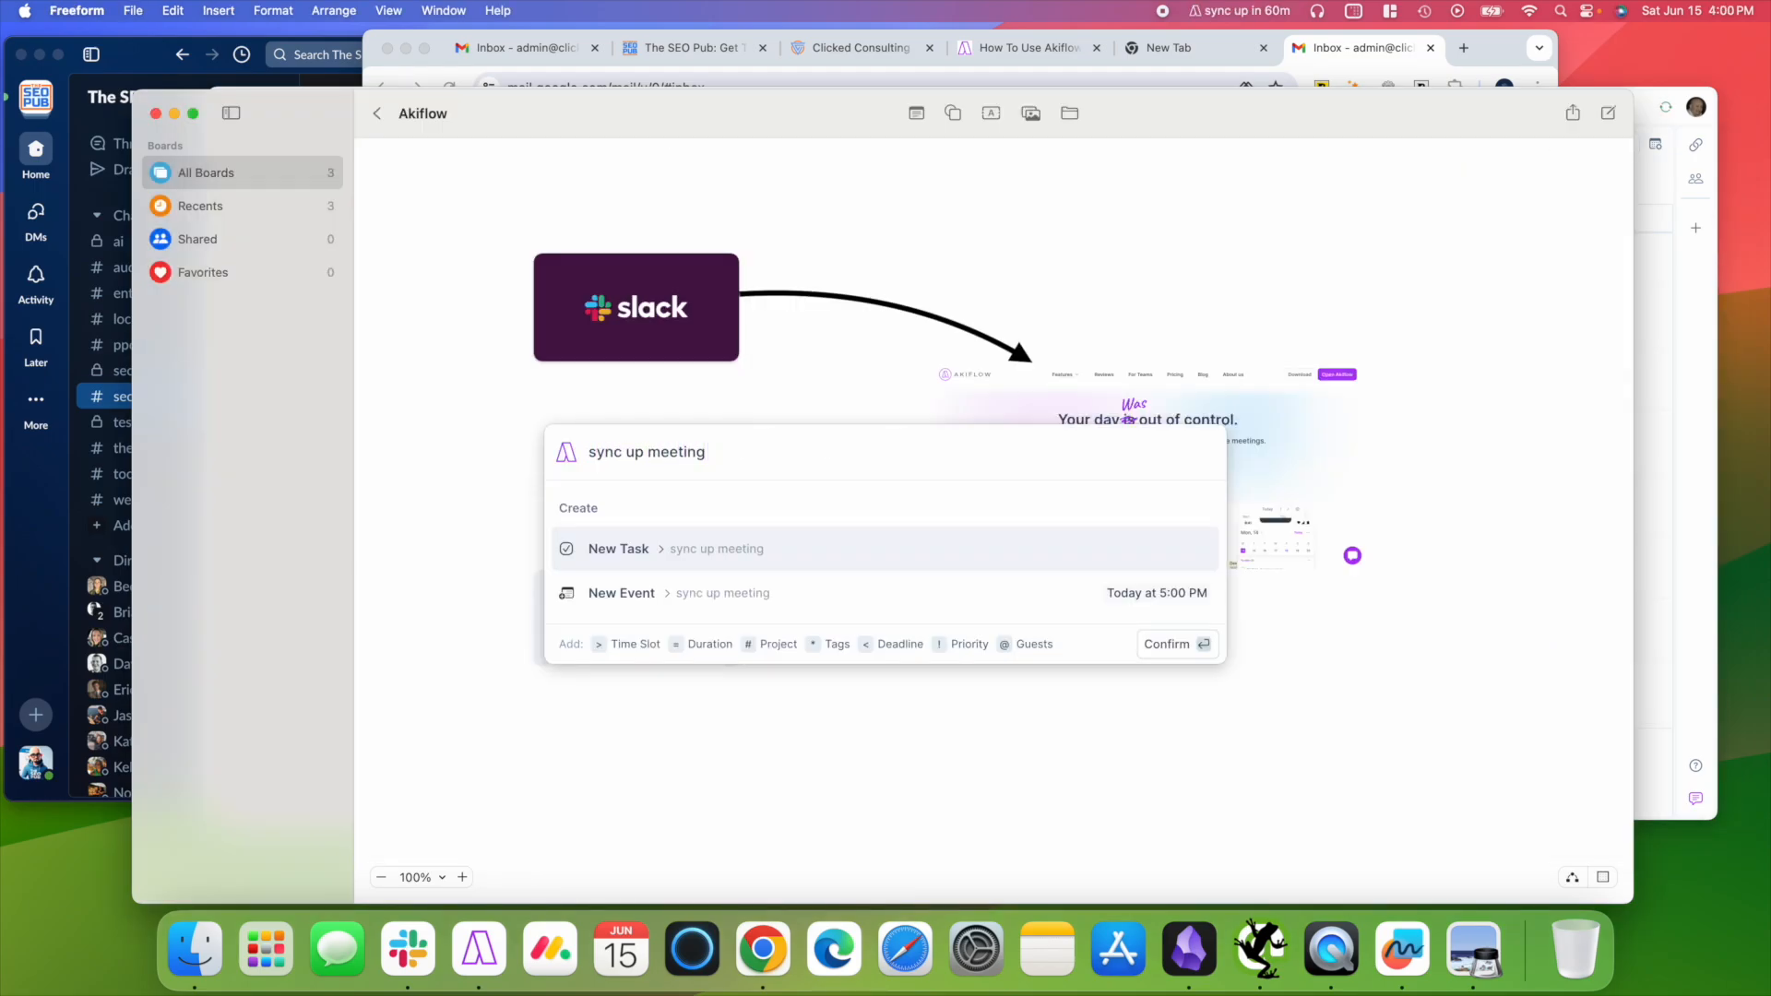
type(" on Th")
key("BackSpace")
key("BackSpace")
key("BackSpace")
type("Monday J")
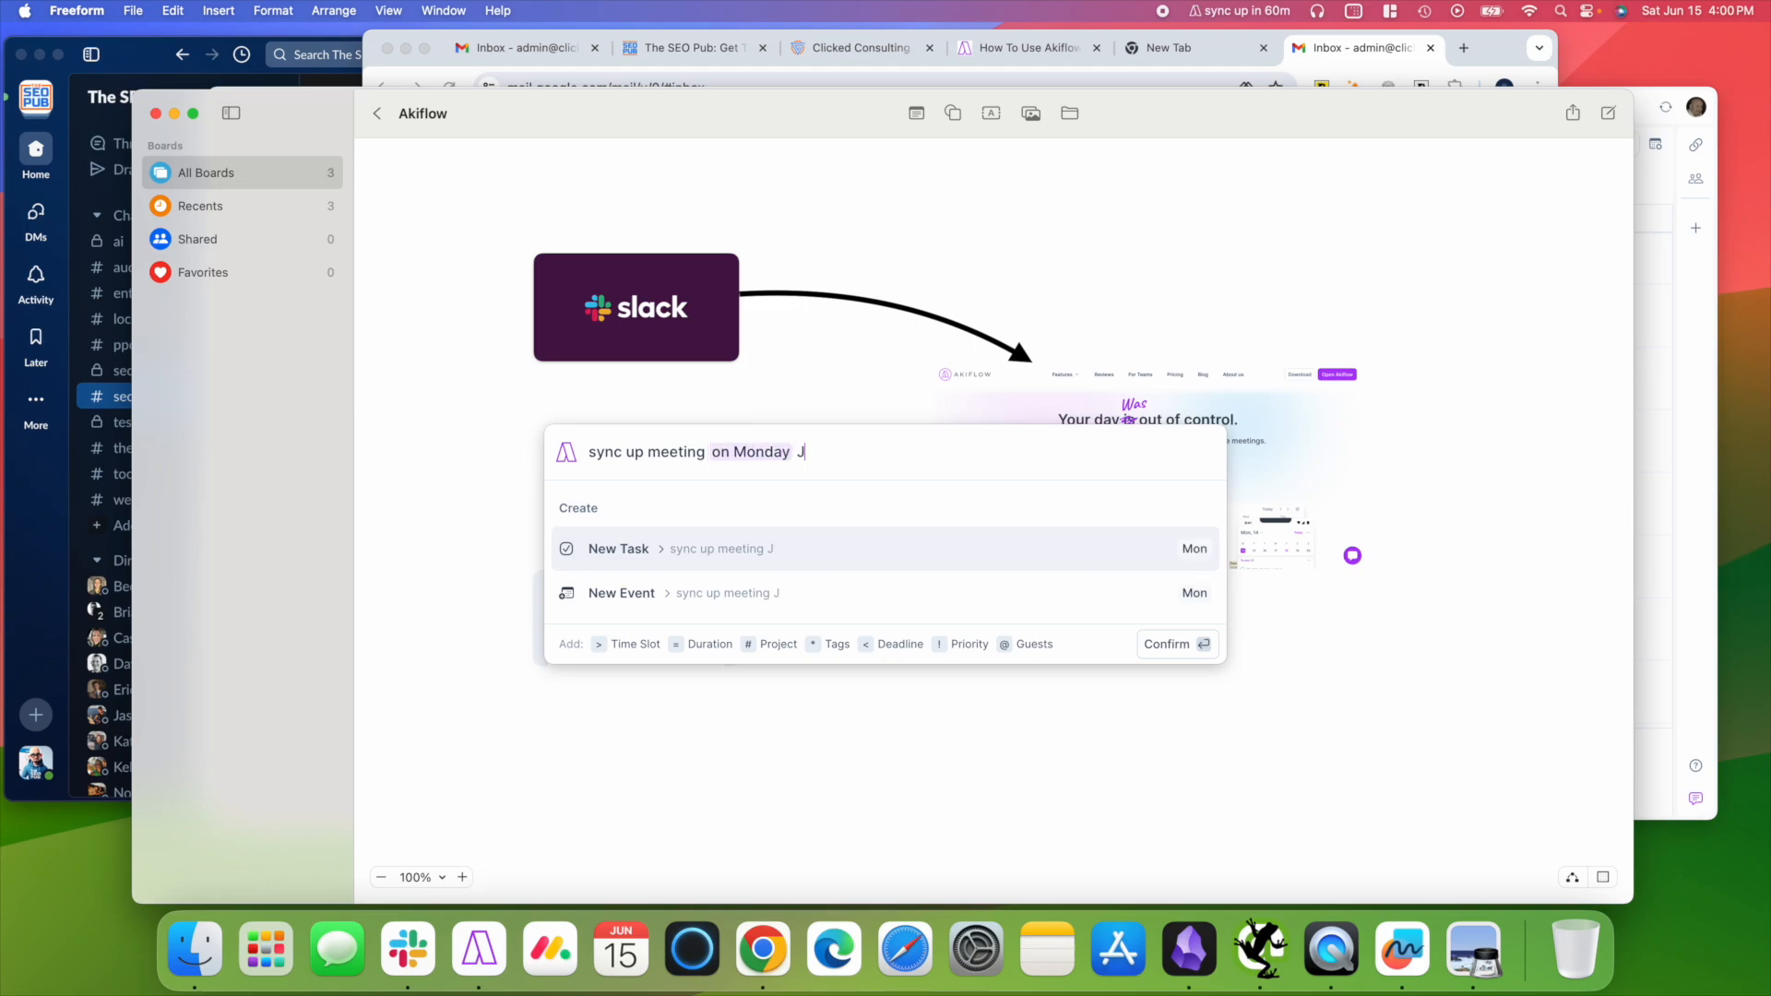
type("une 30th ")
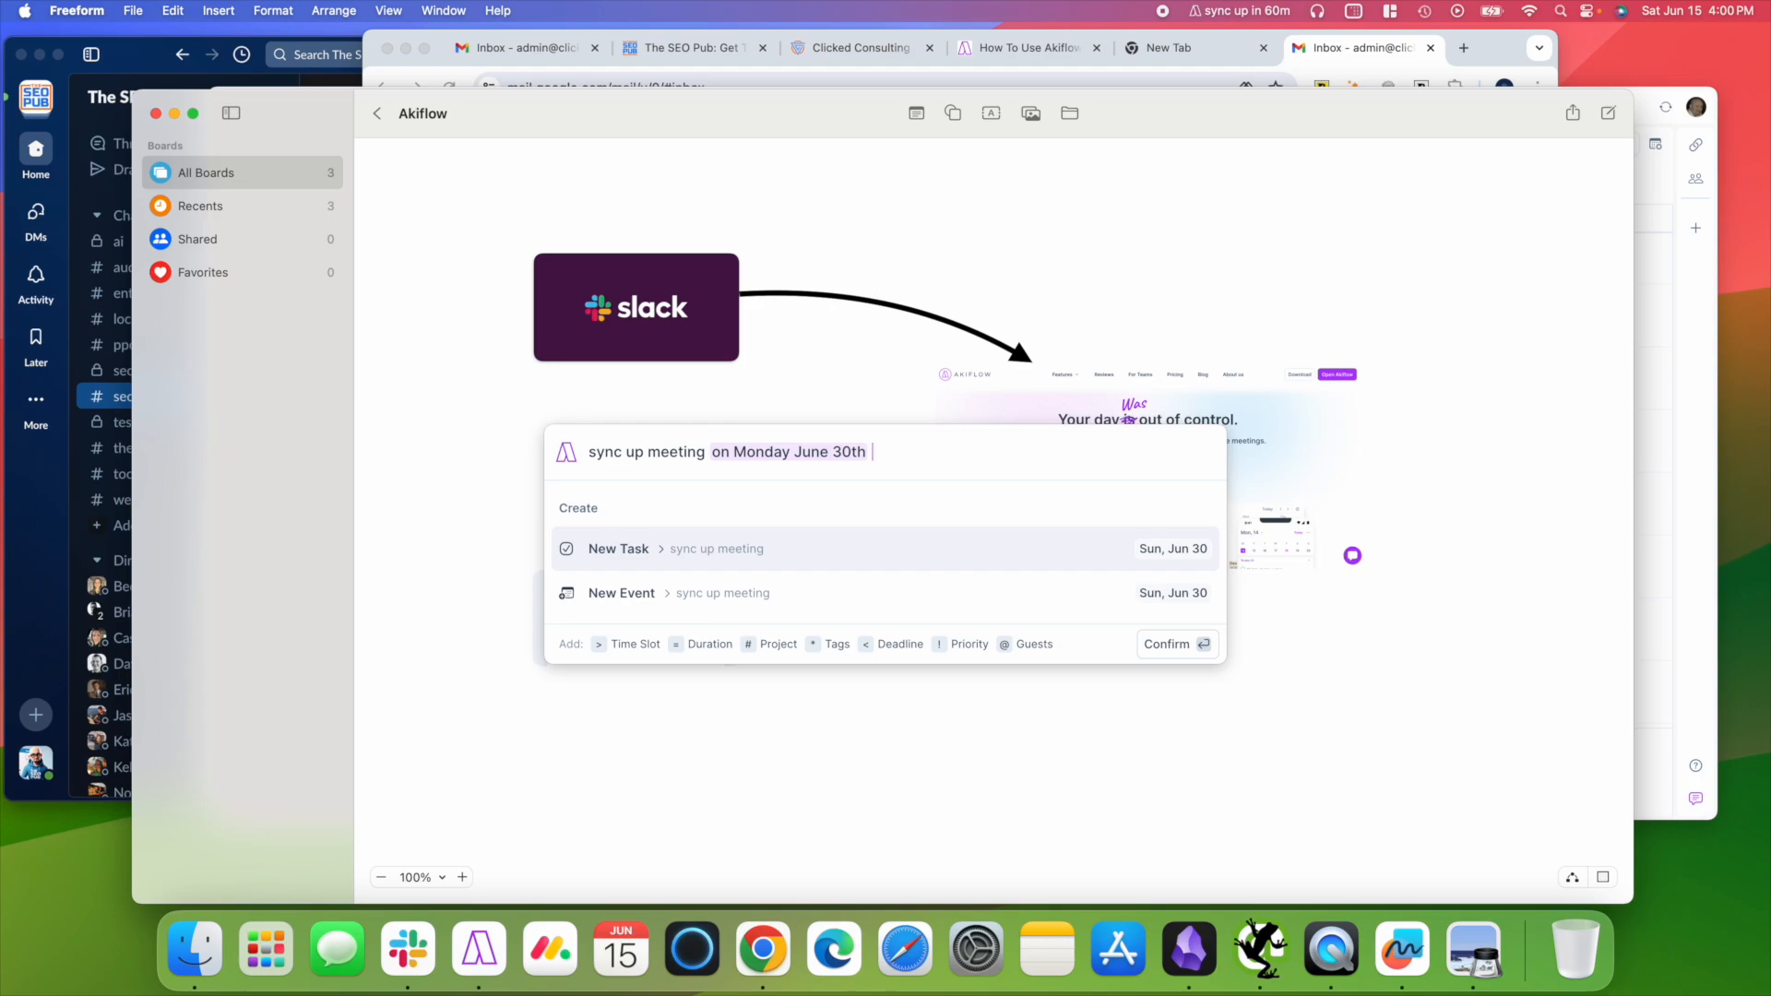
type("at 1:00 p.")
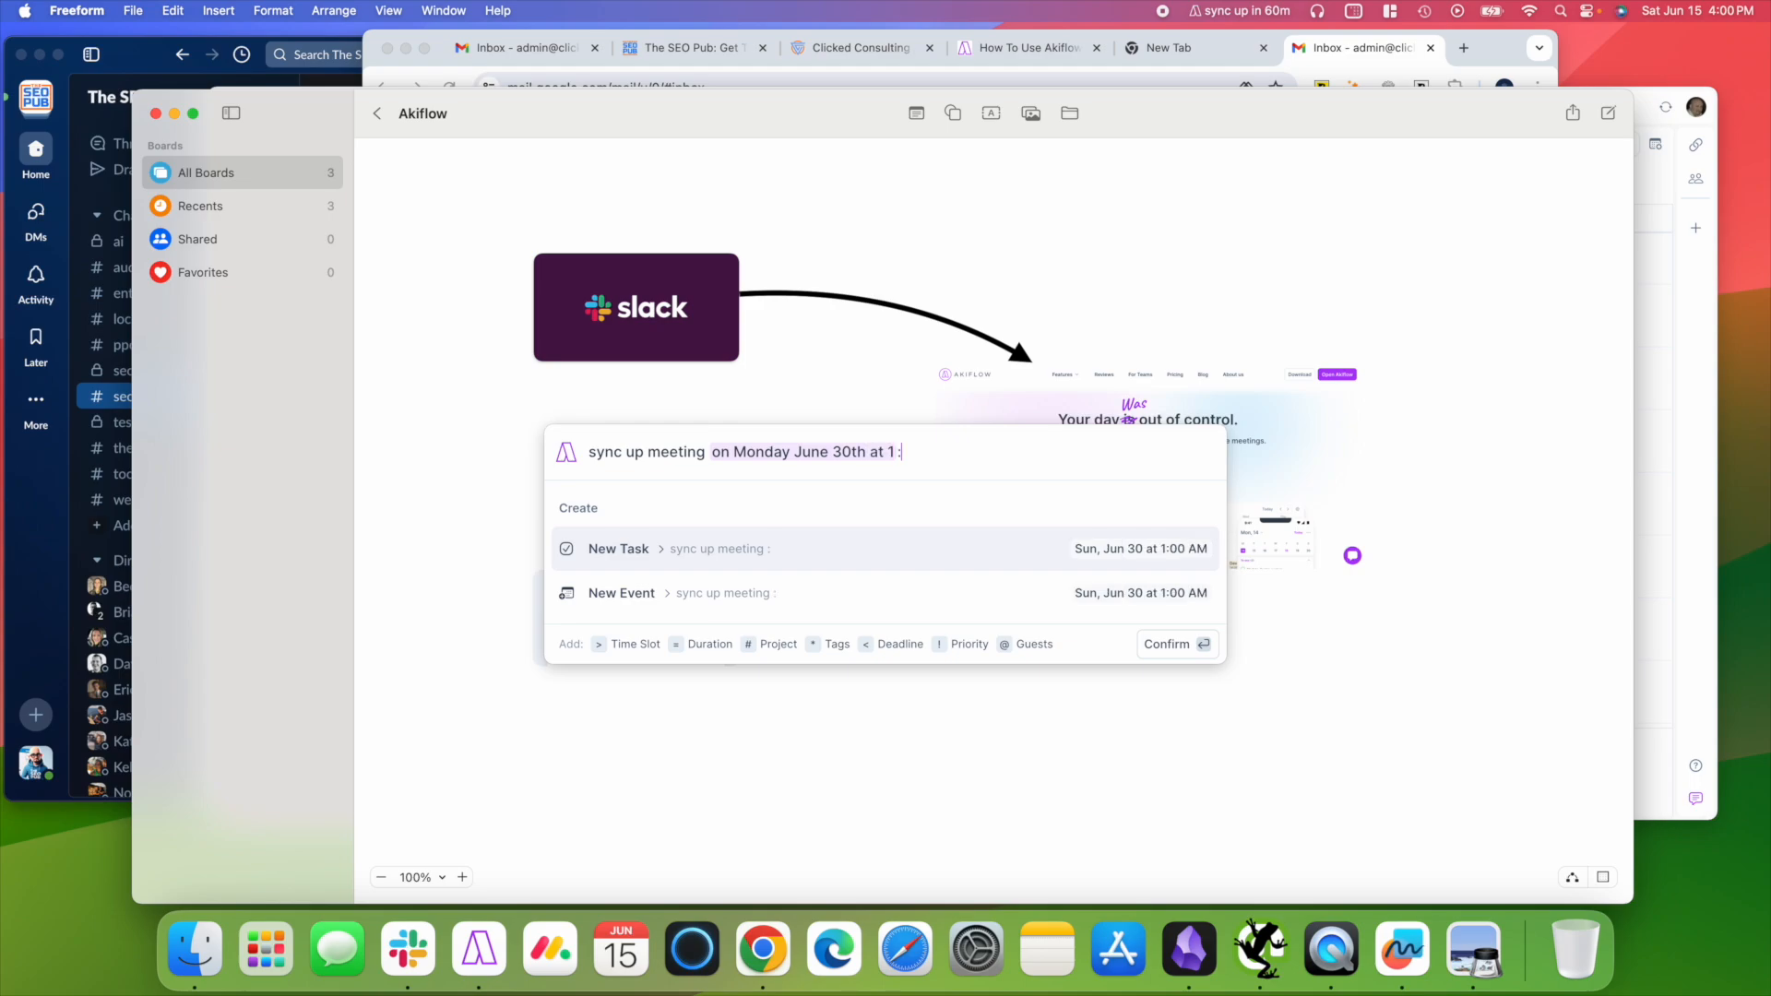
type("m. =")
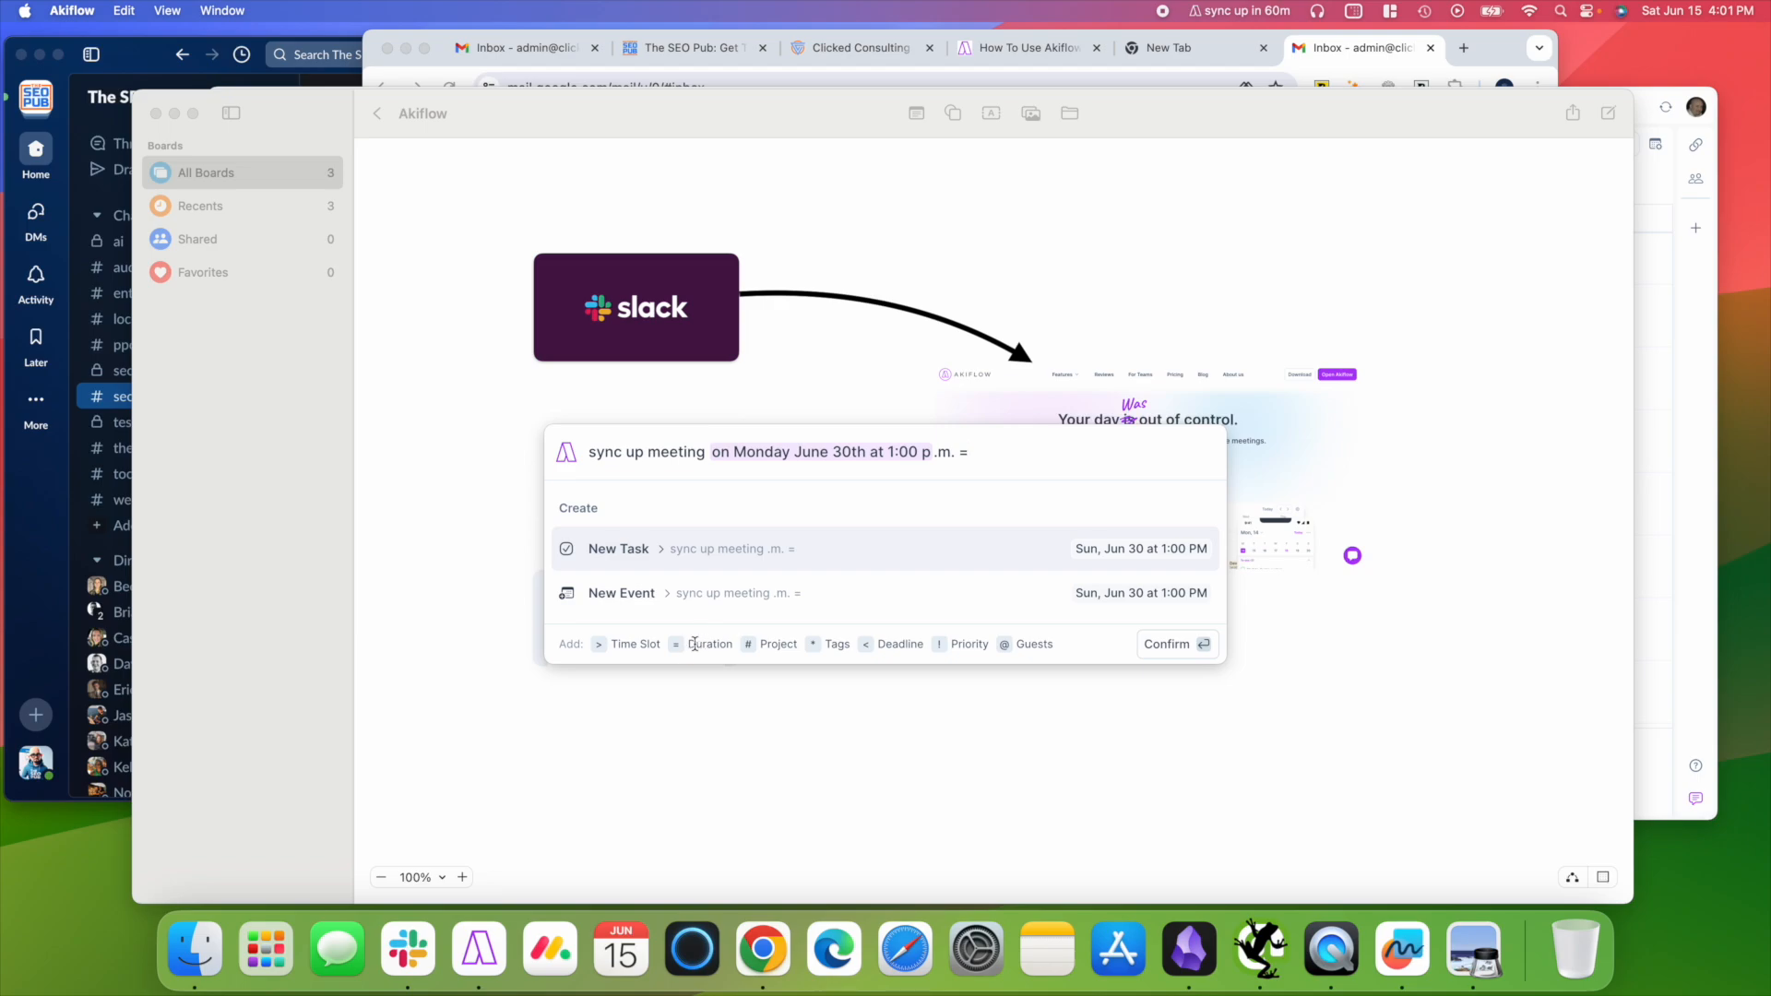
Add a duration of 60 minutes to the sync up meeting and create it as a new event.
type("60")
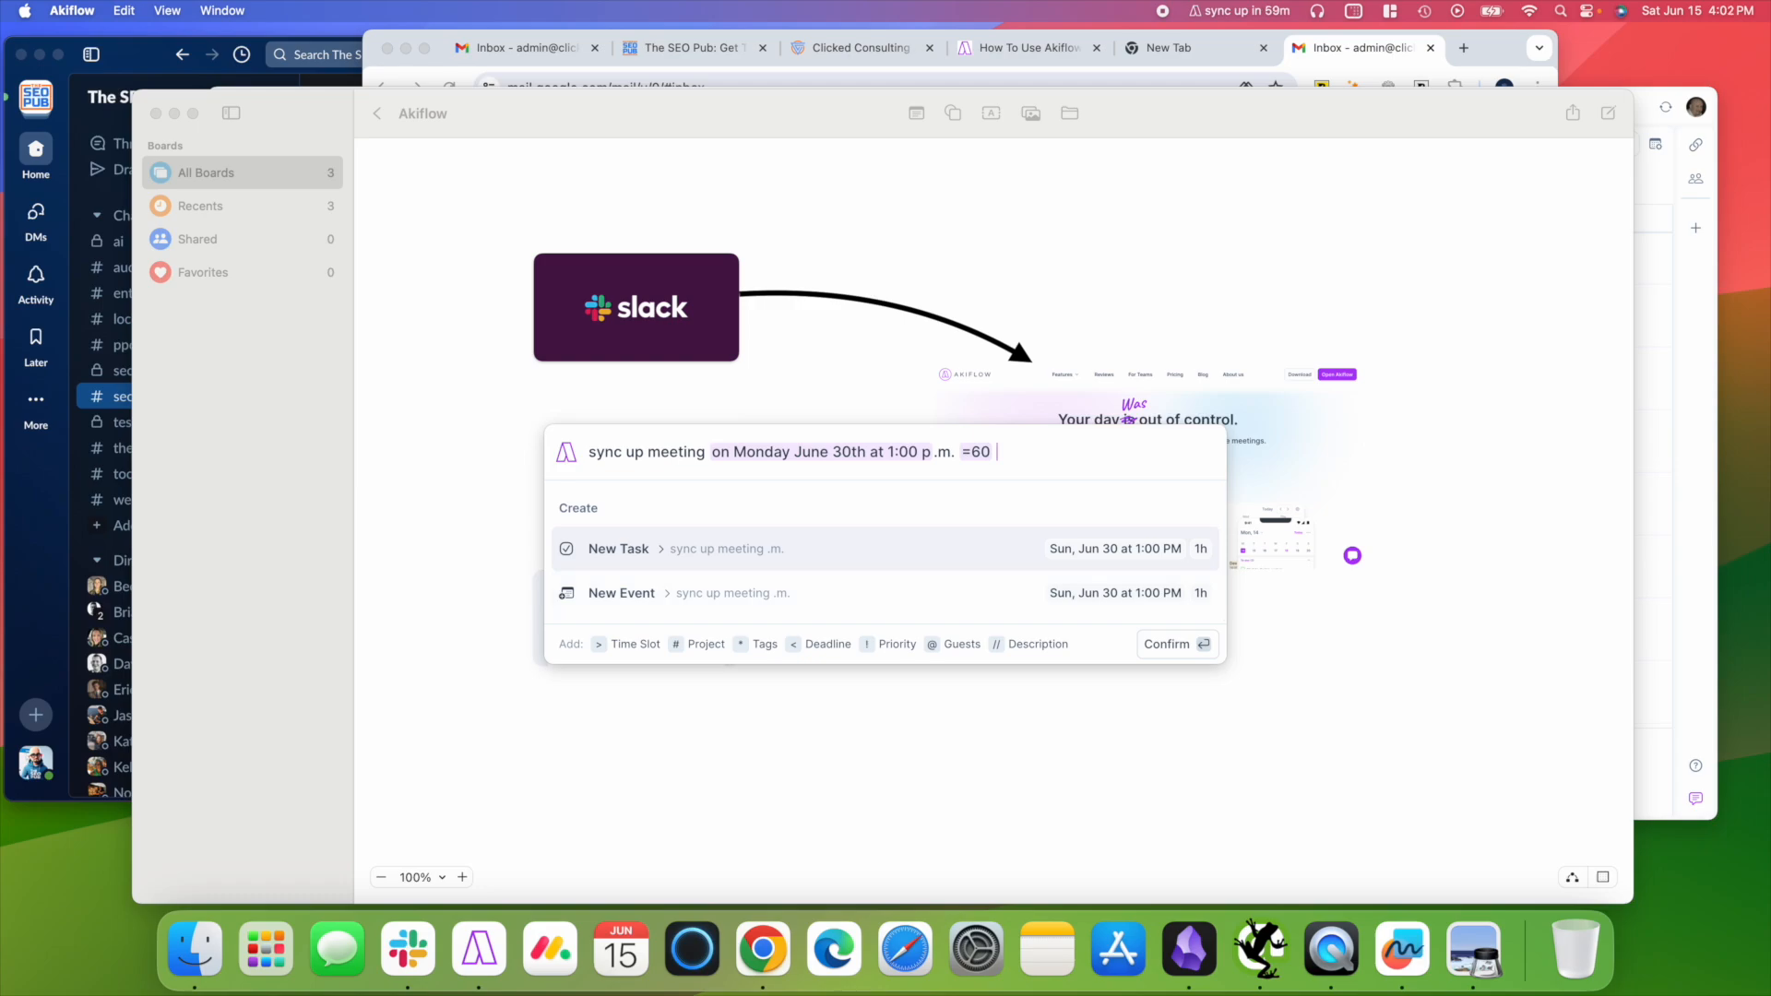
type("//")
key("BackSpace")
key("BackSpace")
left_click(720, 593)
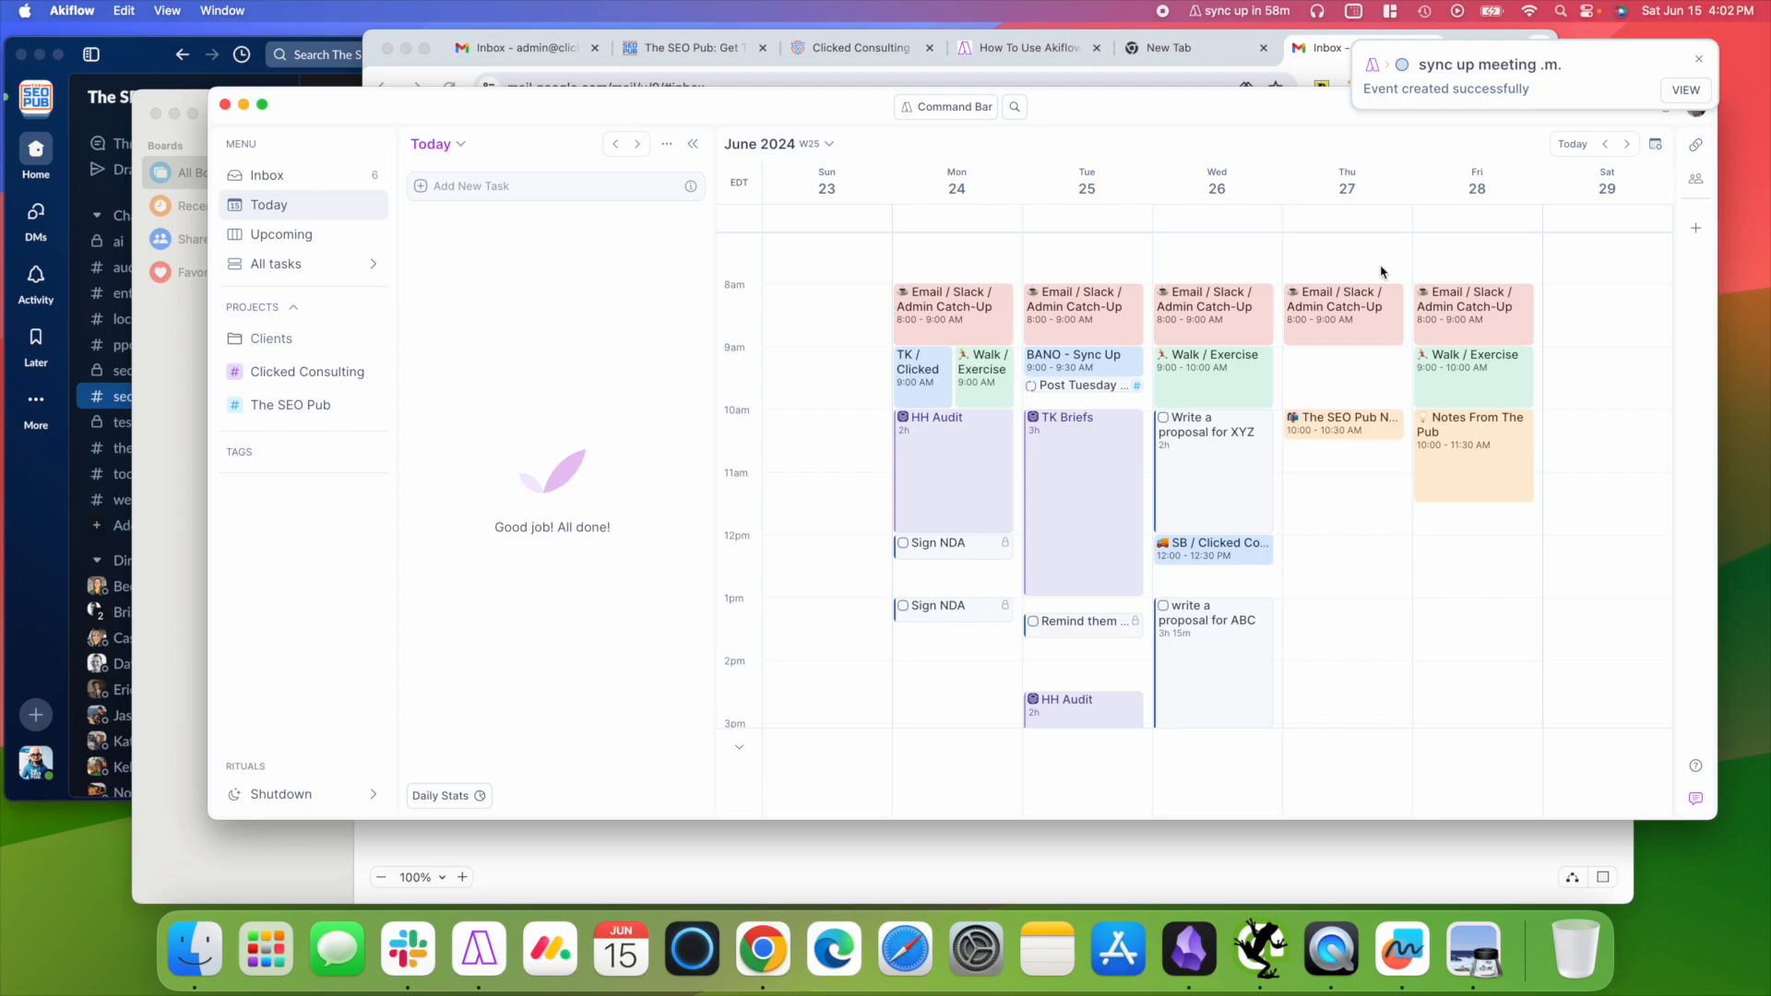
Check the sync up meeting on June 30 in the following week's calendar, then show the week of June 24 to 30.
left_click(1626, 143)
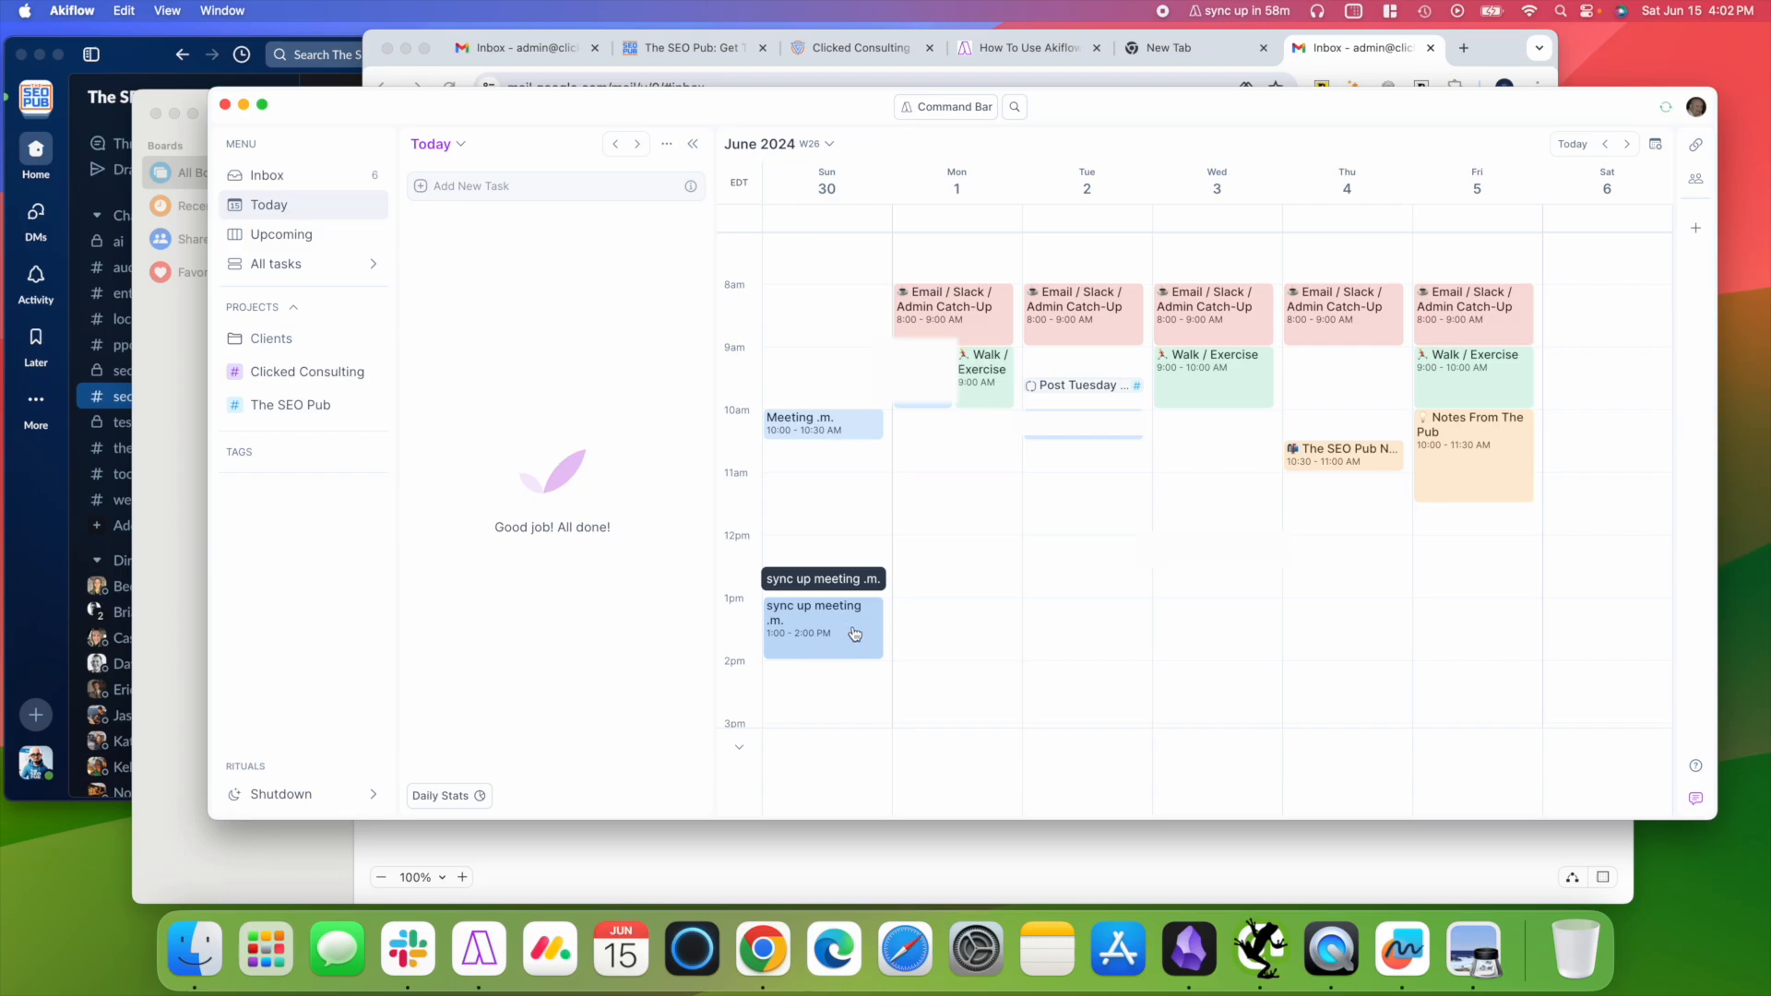
left_click(1605, 145)
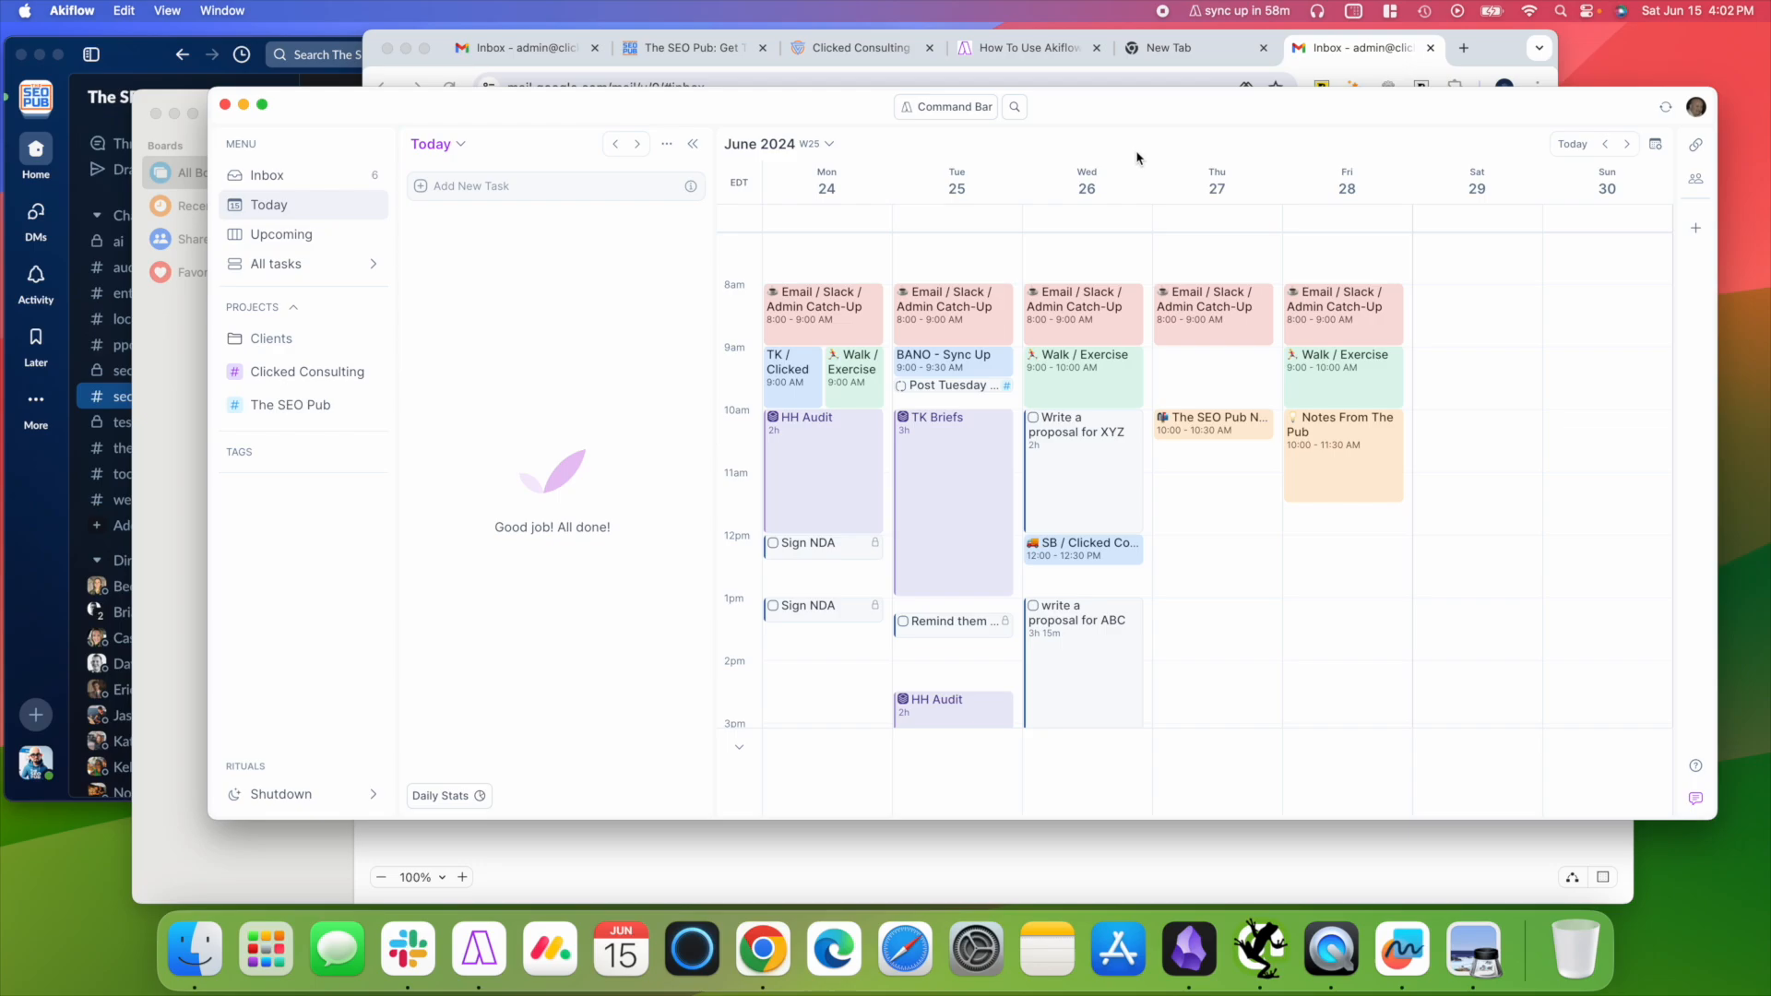
scroll(790, 552, "down", 3)
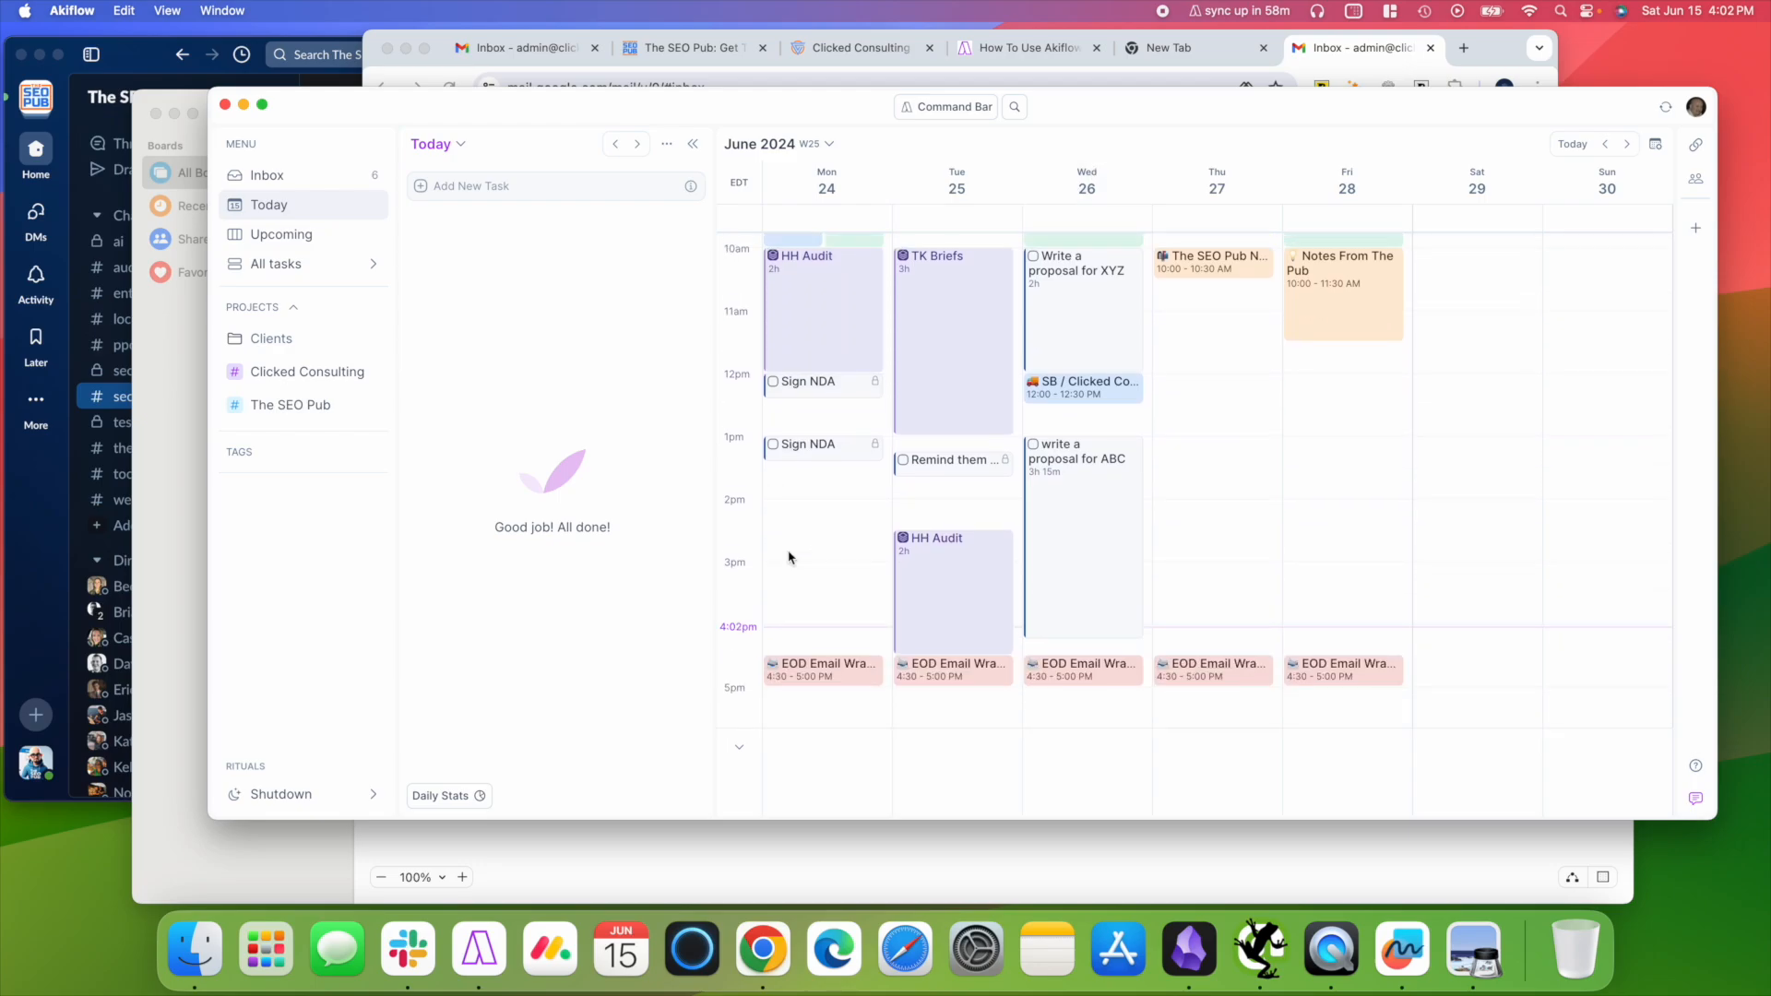
scroll(812, 503, "up", 2)
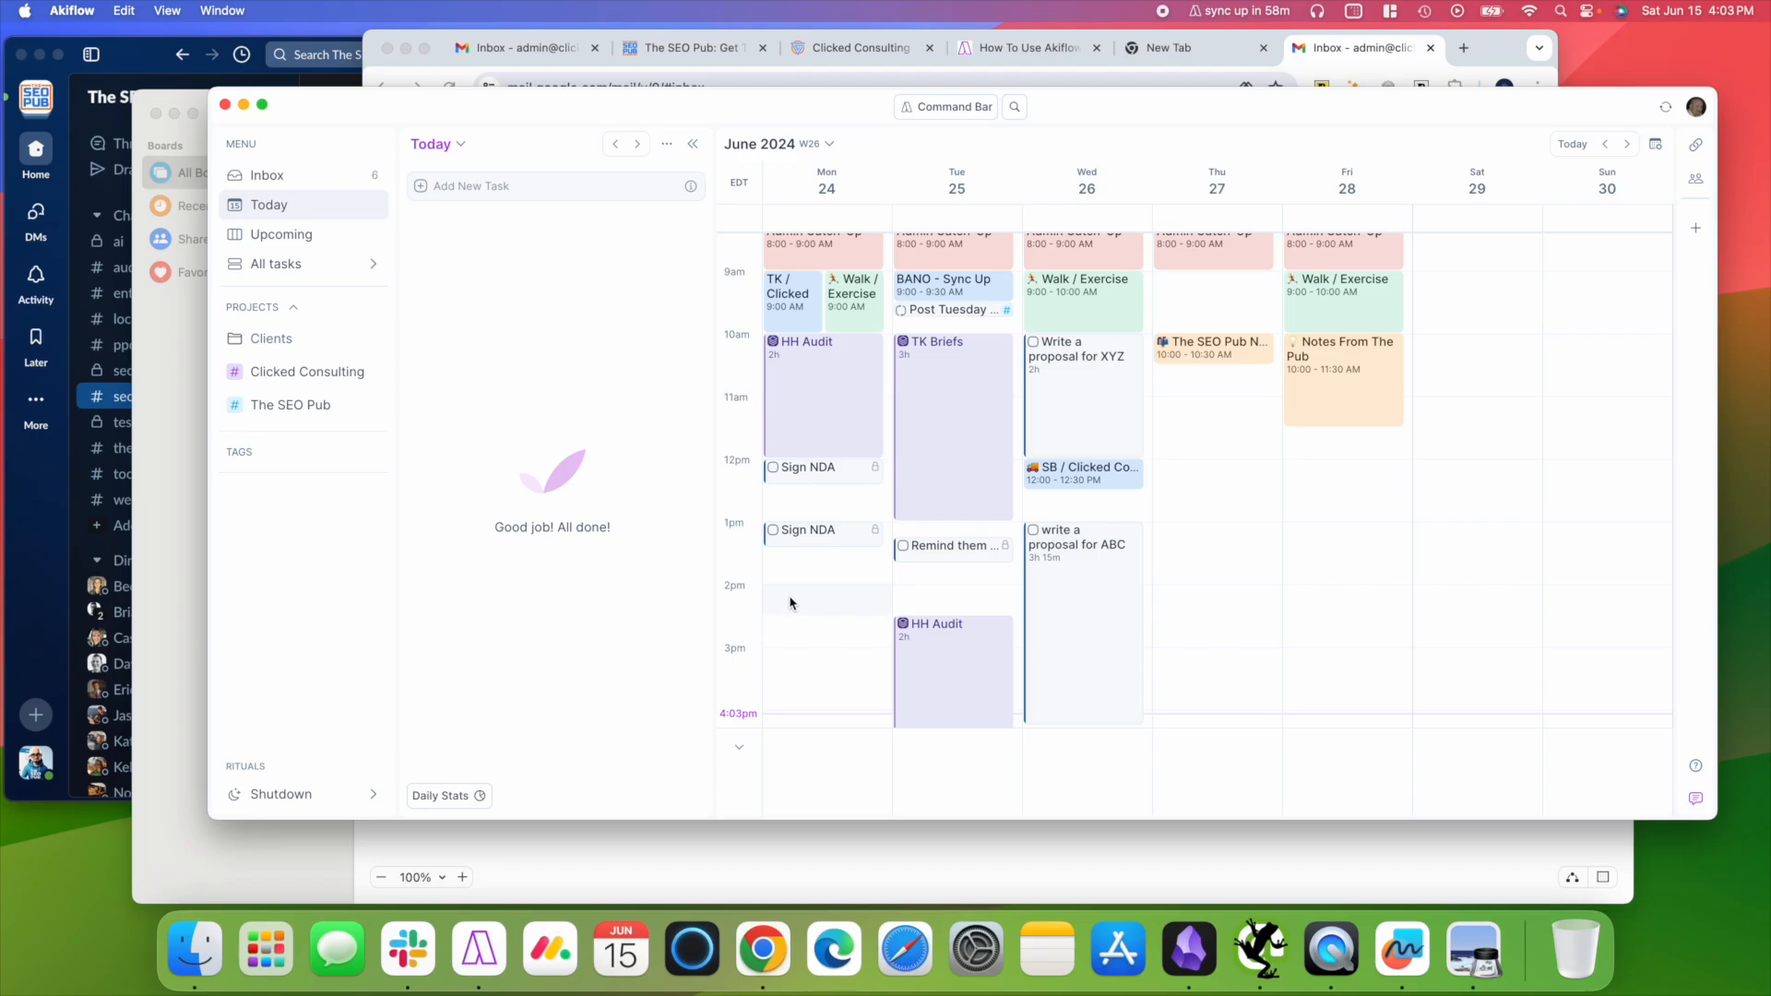
Create a 2-hour slot titled "Proposal research" on Monday, June 24, starting at 2:00 PM.
left_click_drag(792, 604, 792, 626)
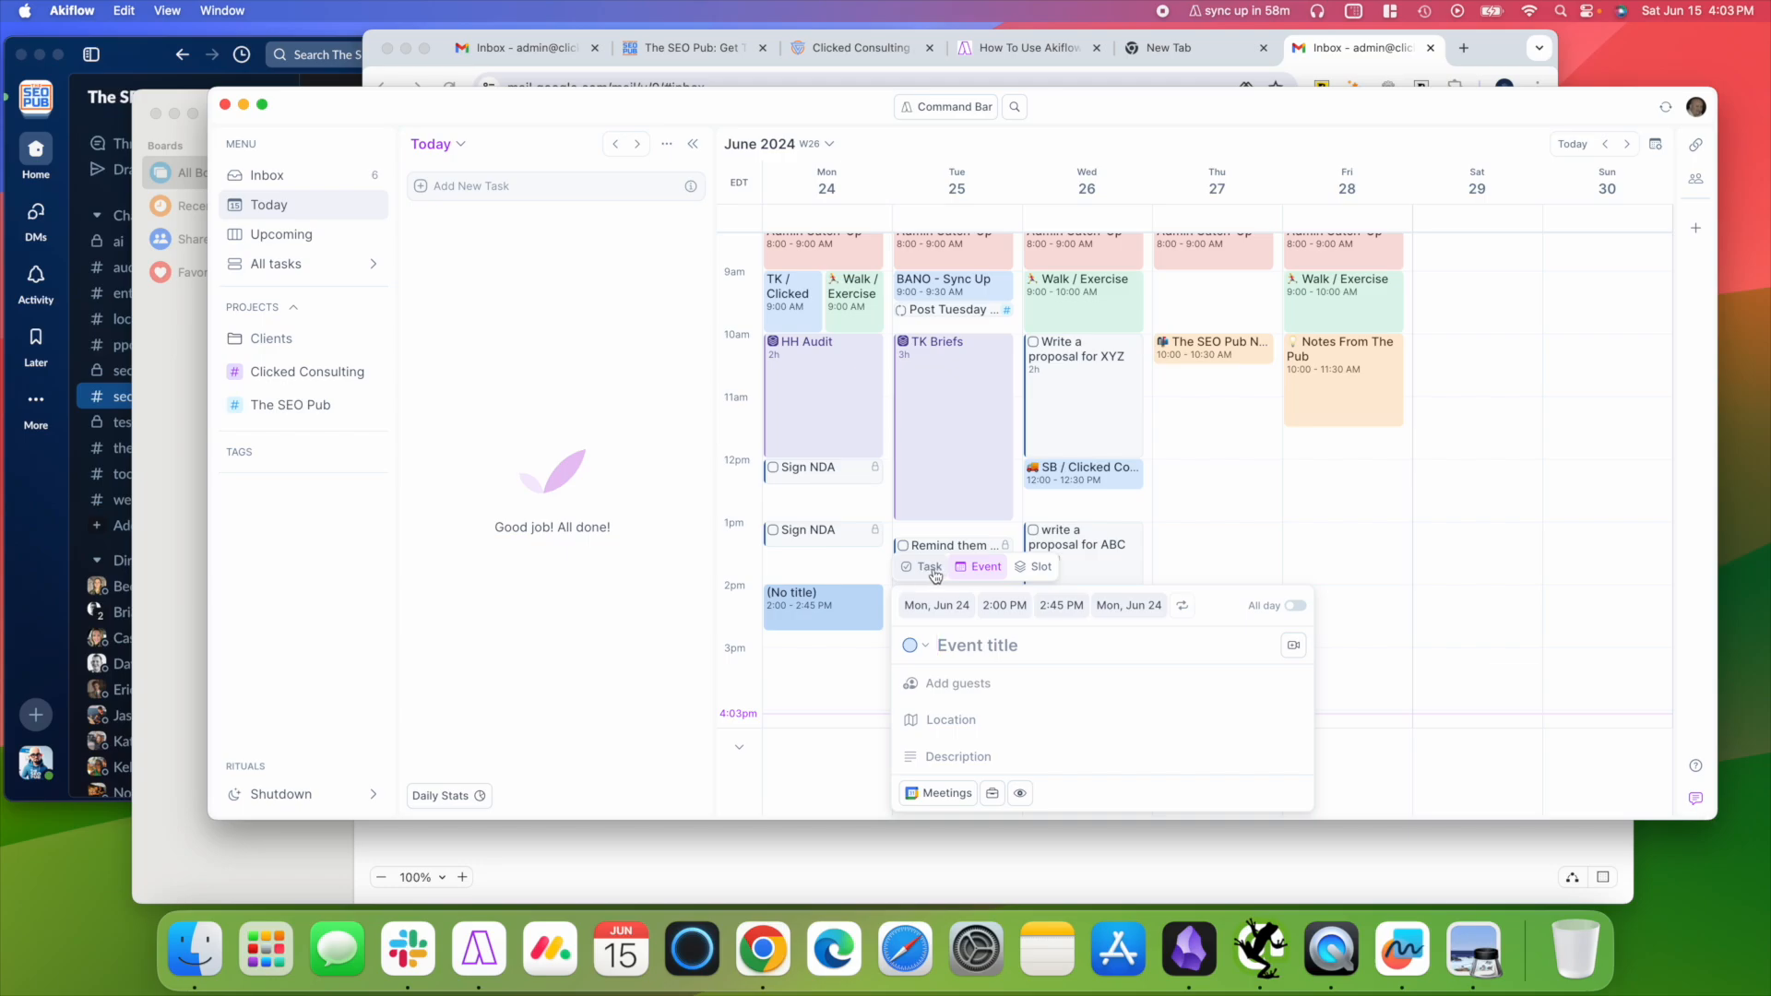
left_click(1040, 569)
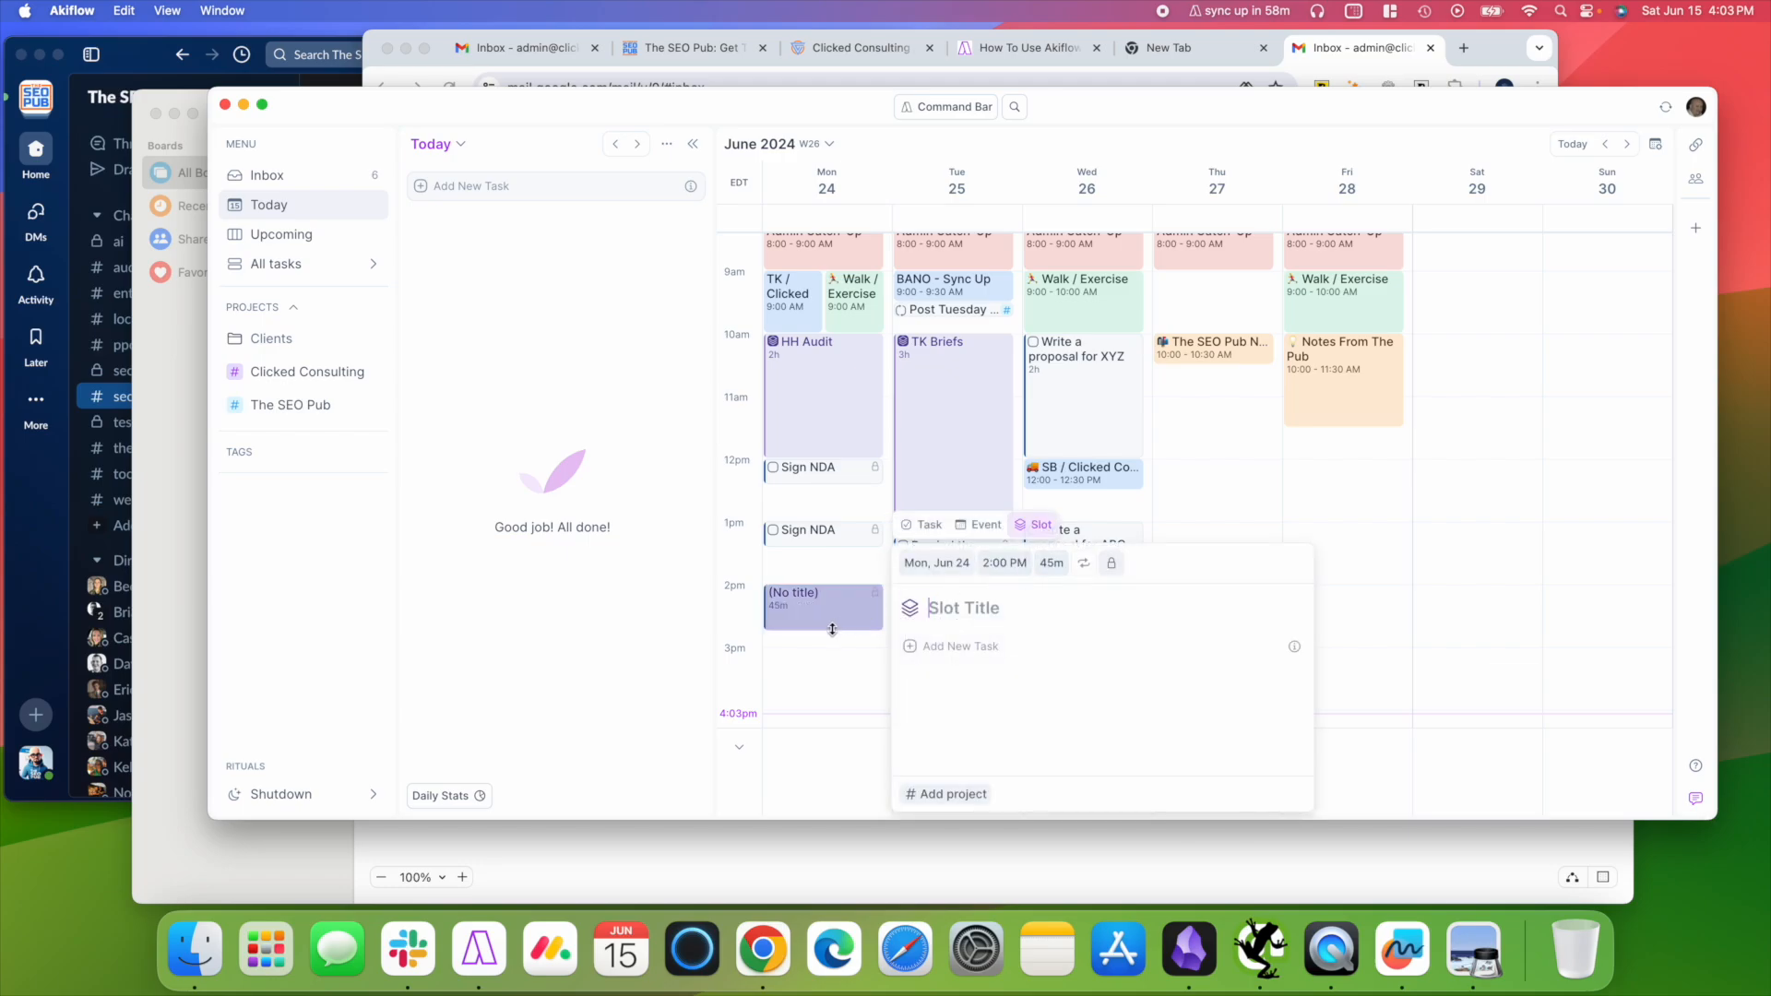
left_click_drag(835, 631, 819, 709)
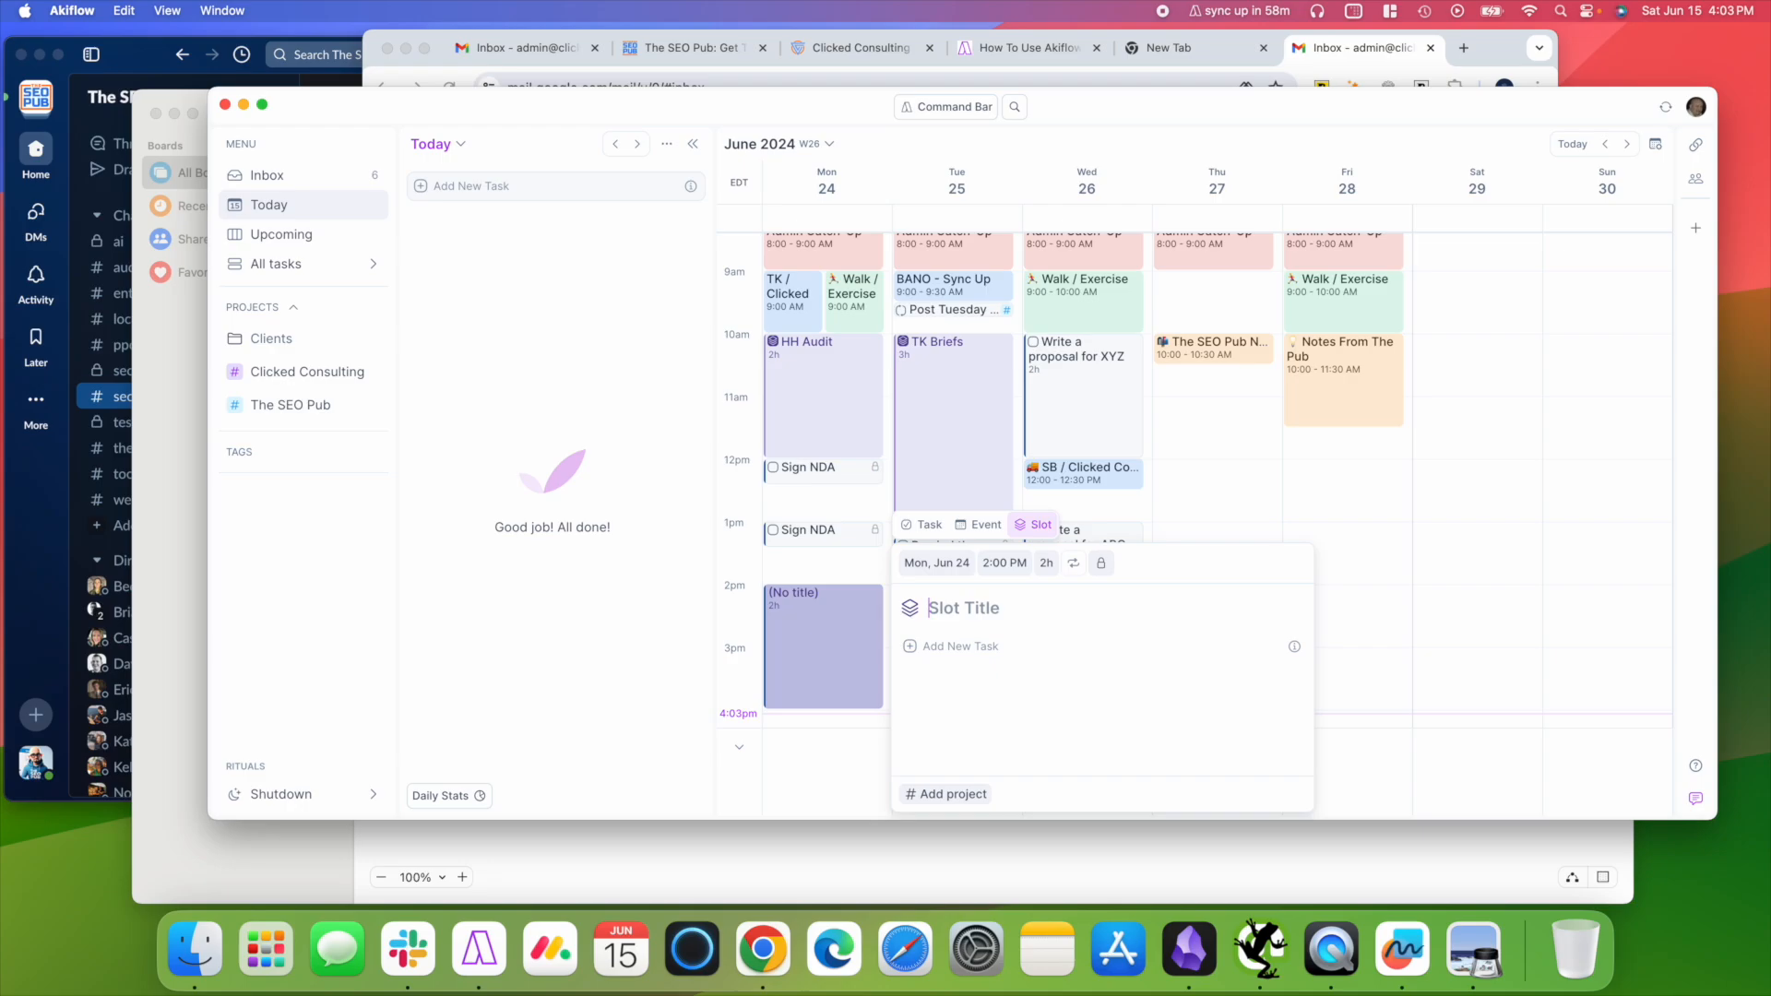
type("Proposal")
type(" R")
type("research")
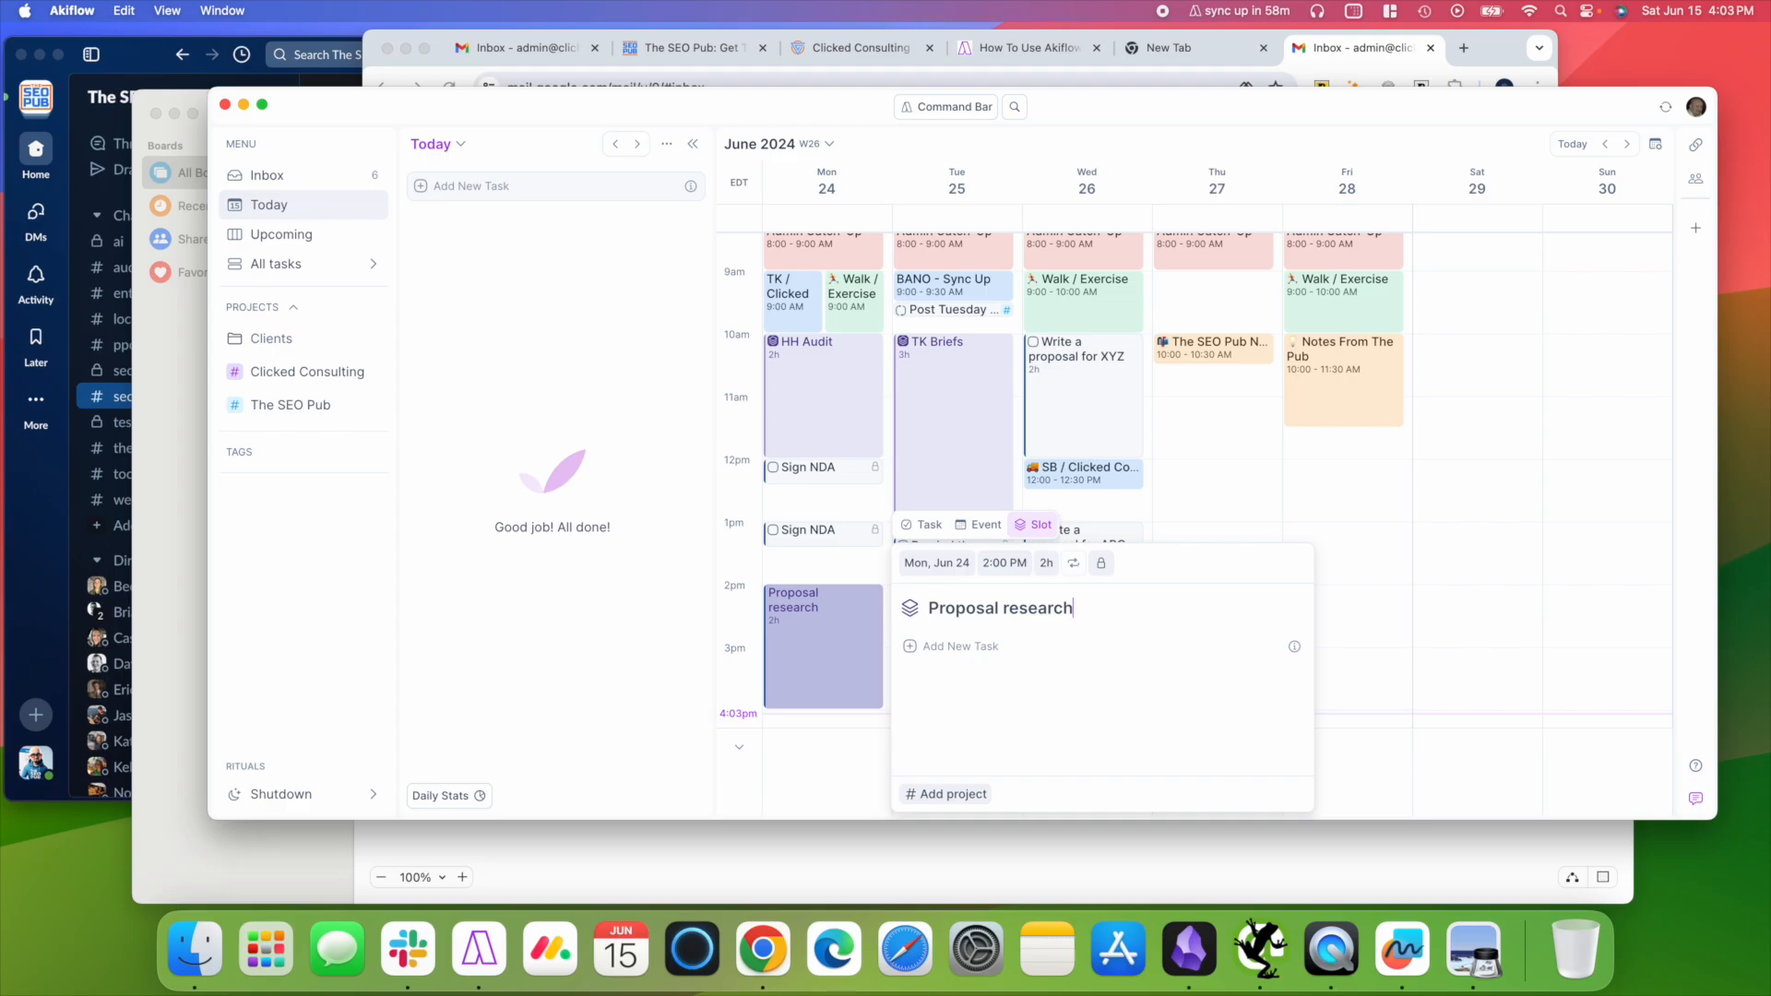
left_click(881, 661)
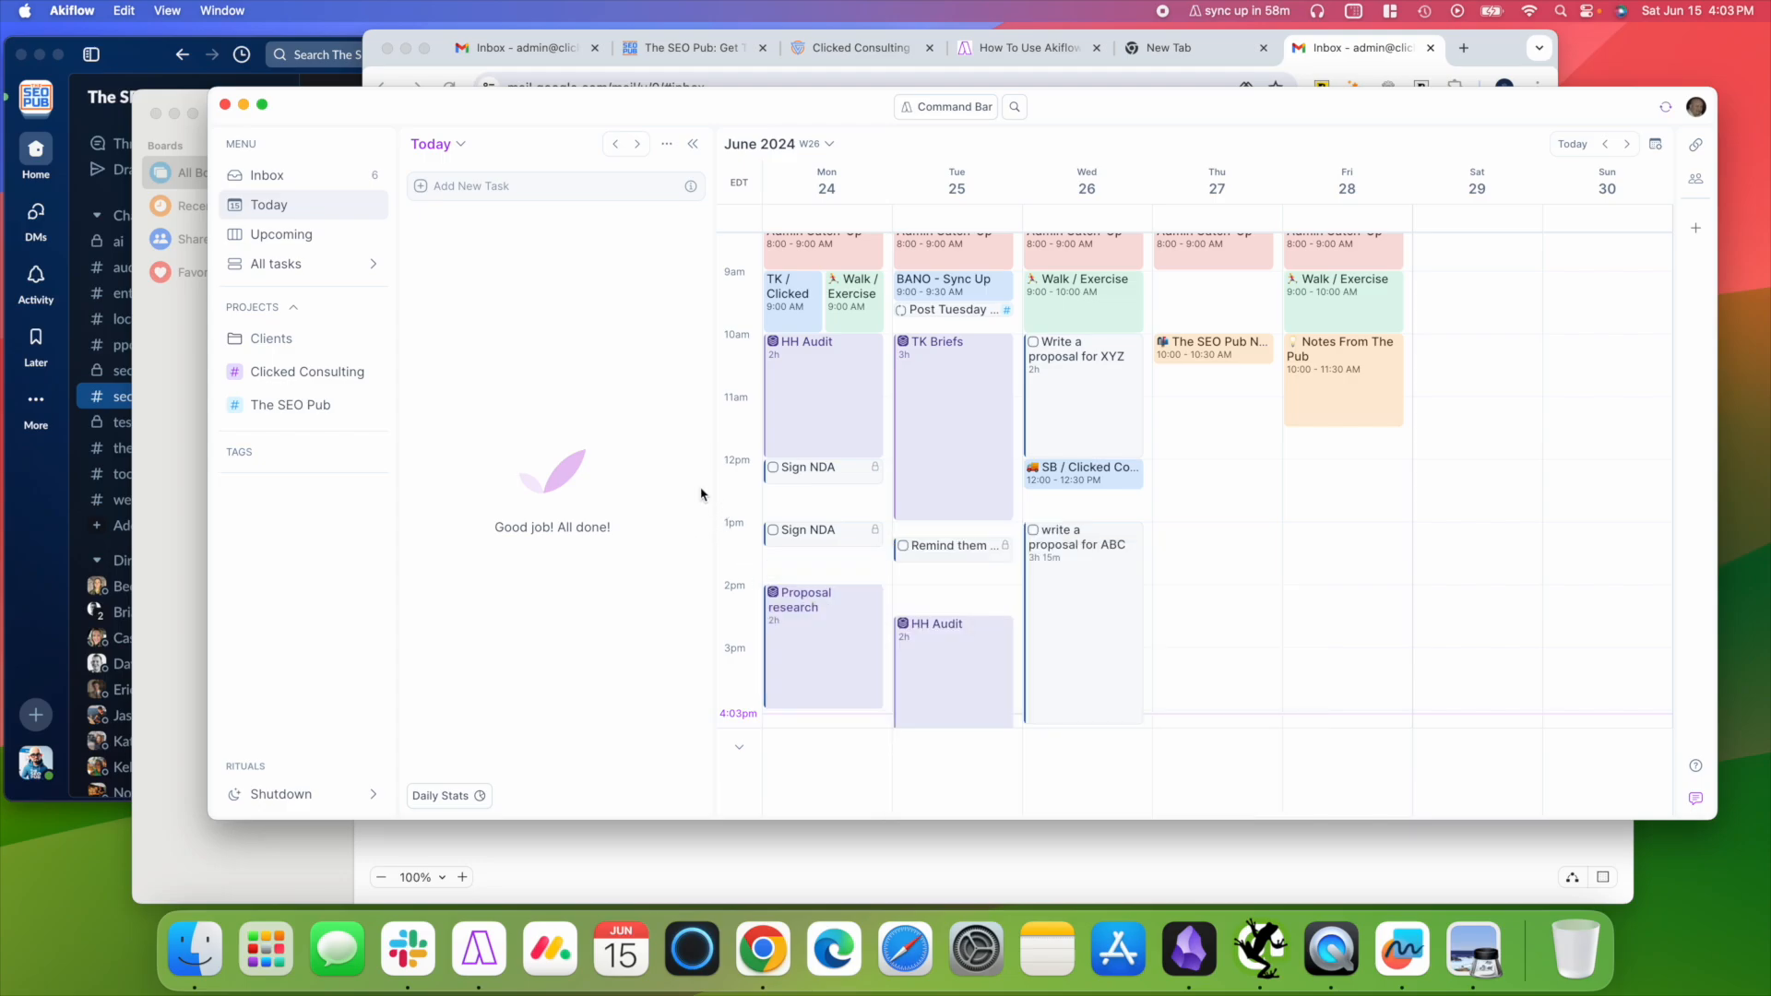
Add the tasks "review GA" and "review GSC" to the Today list.
left_click(468, 183)
type("review")
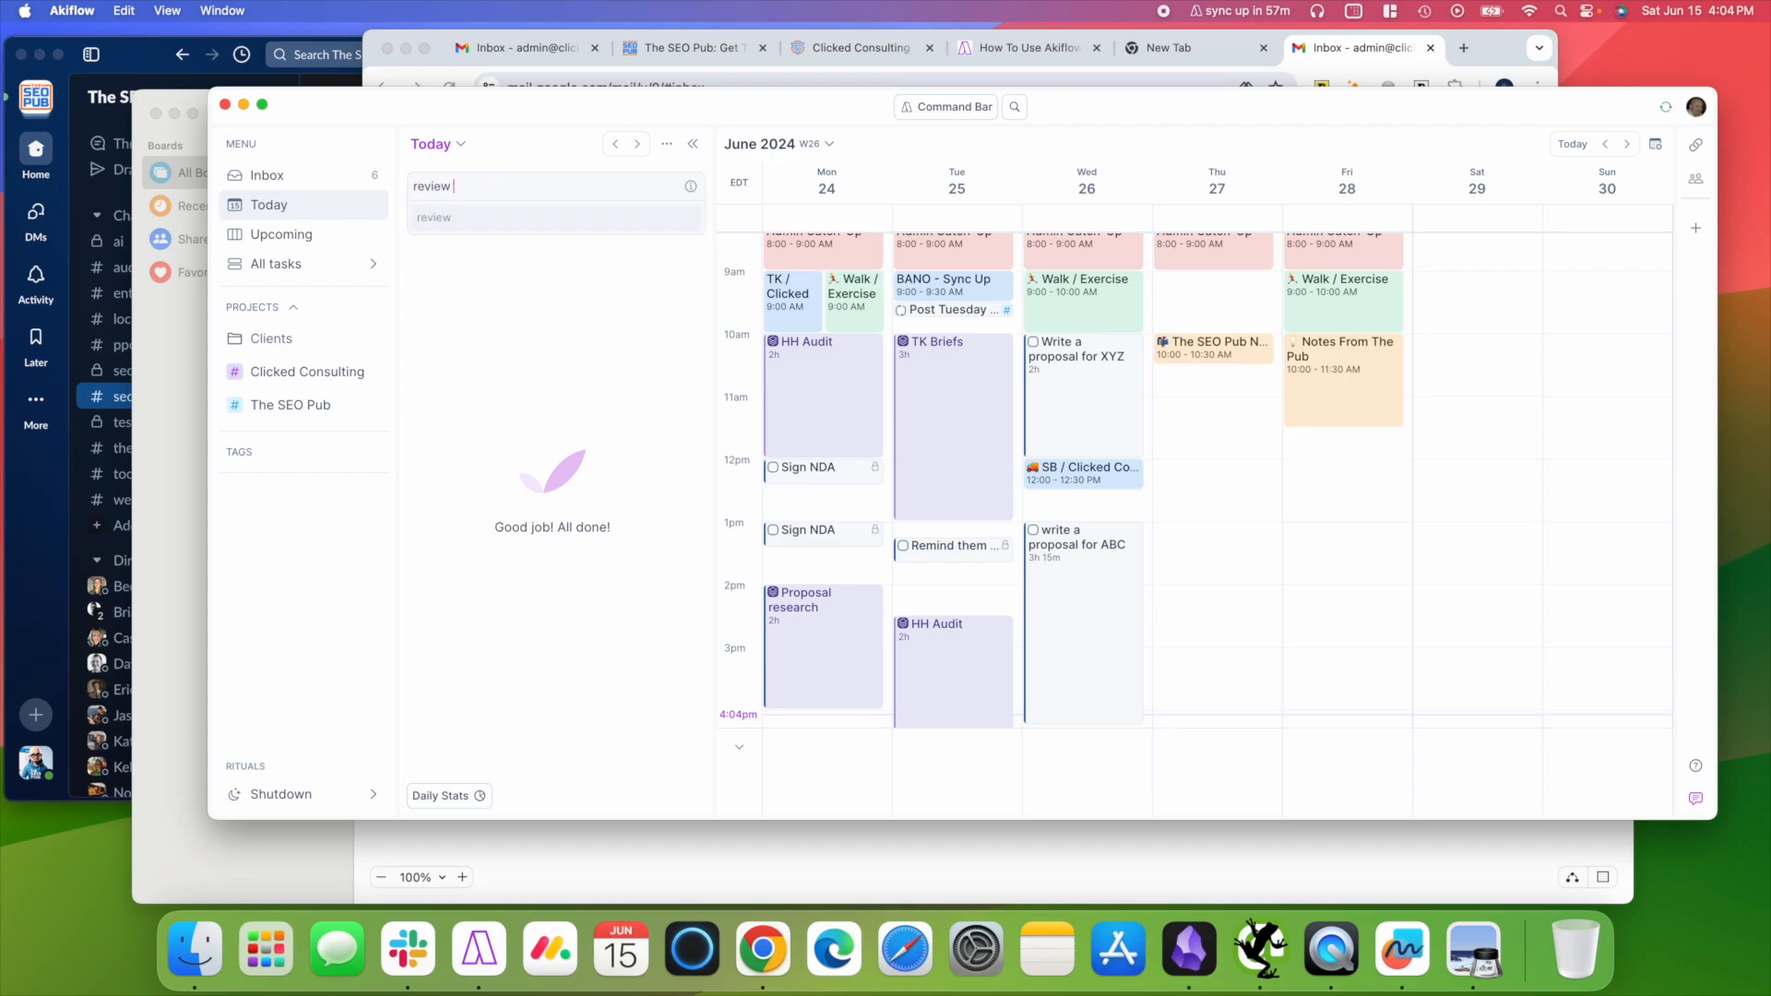
type(" GA")
key("Return")
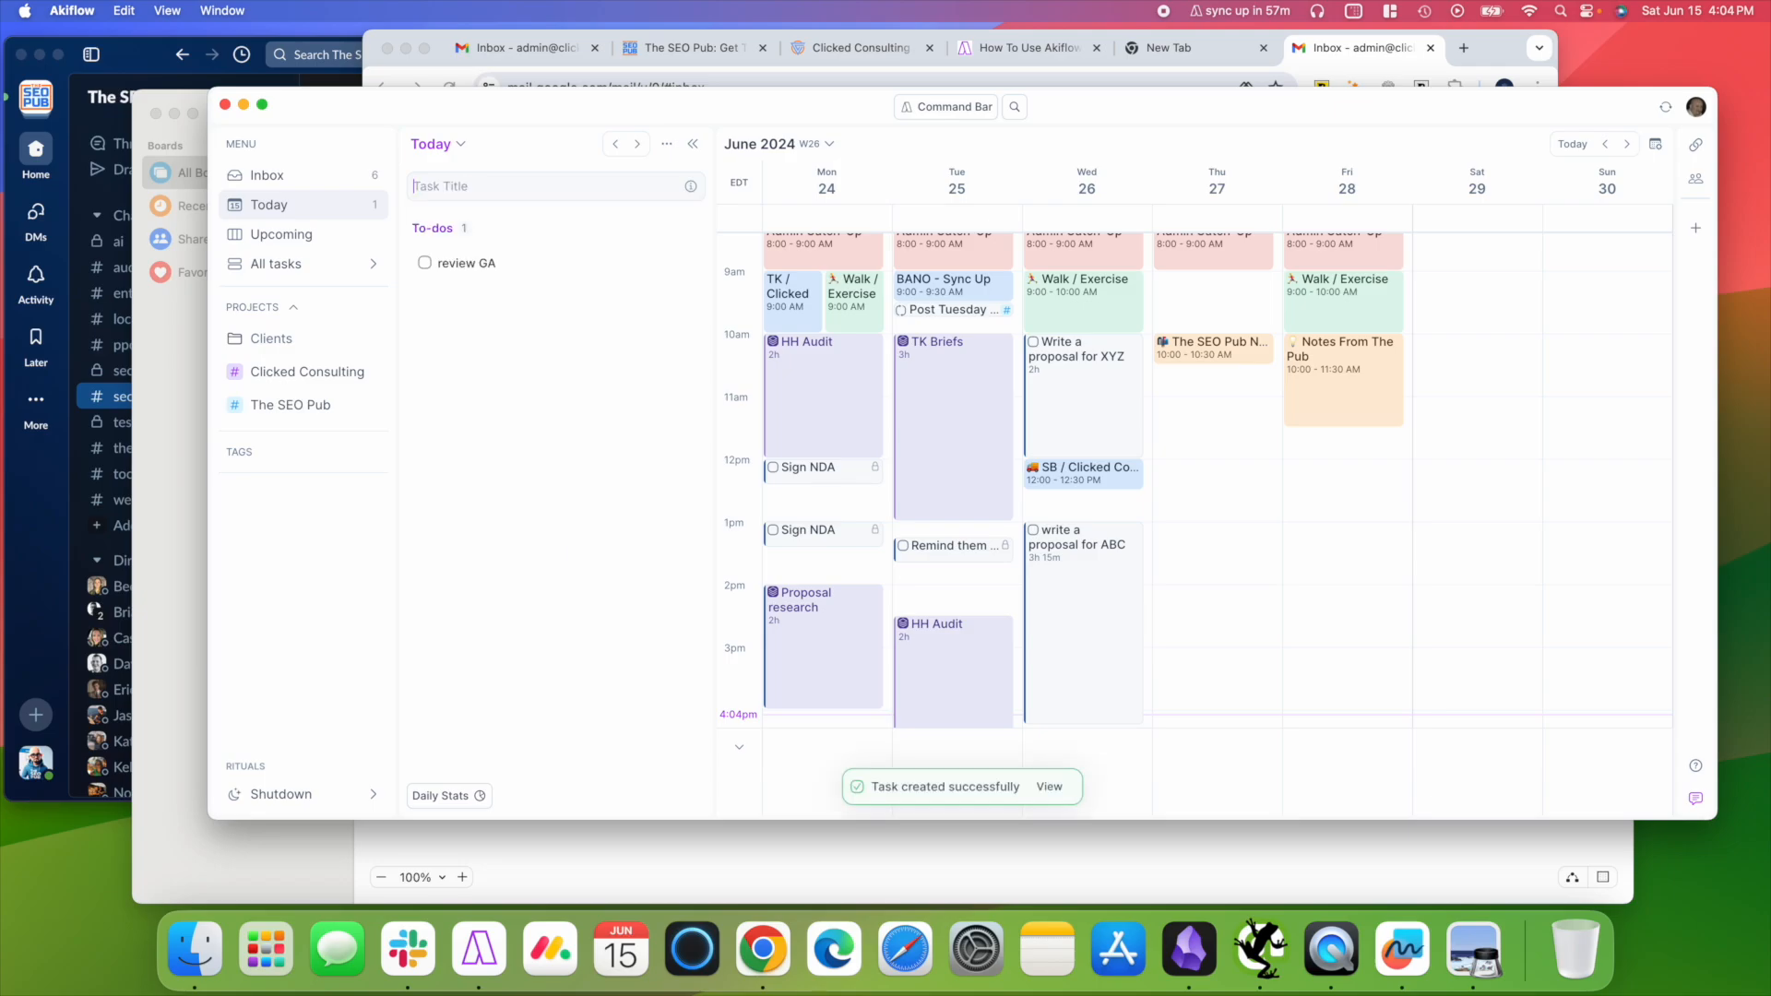
type("review GSC")
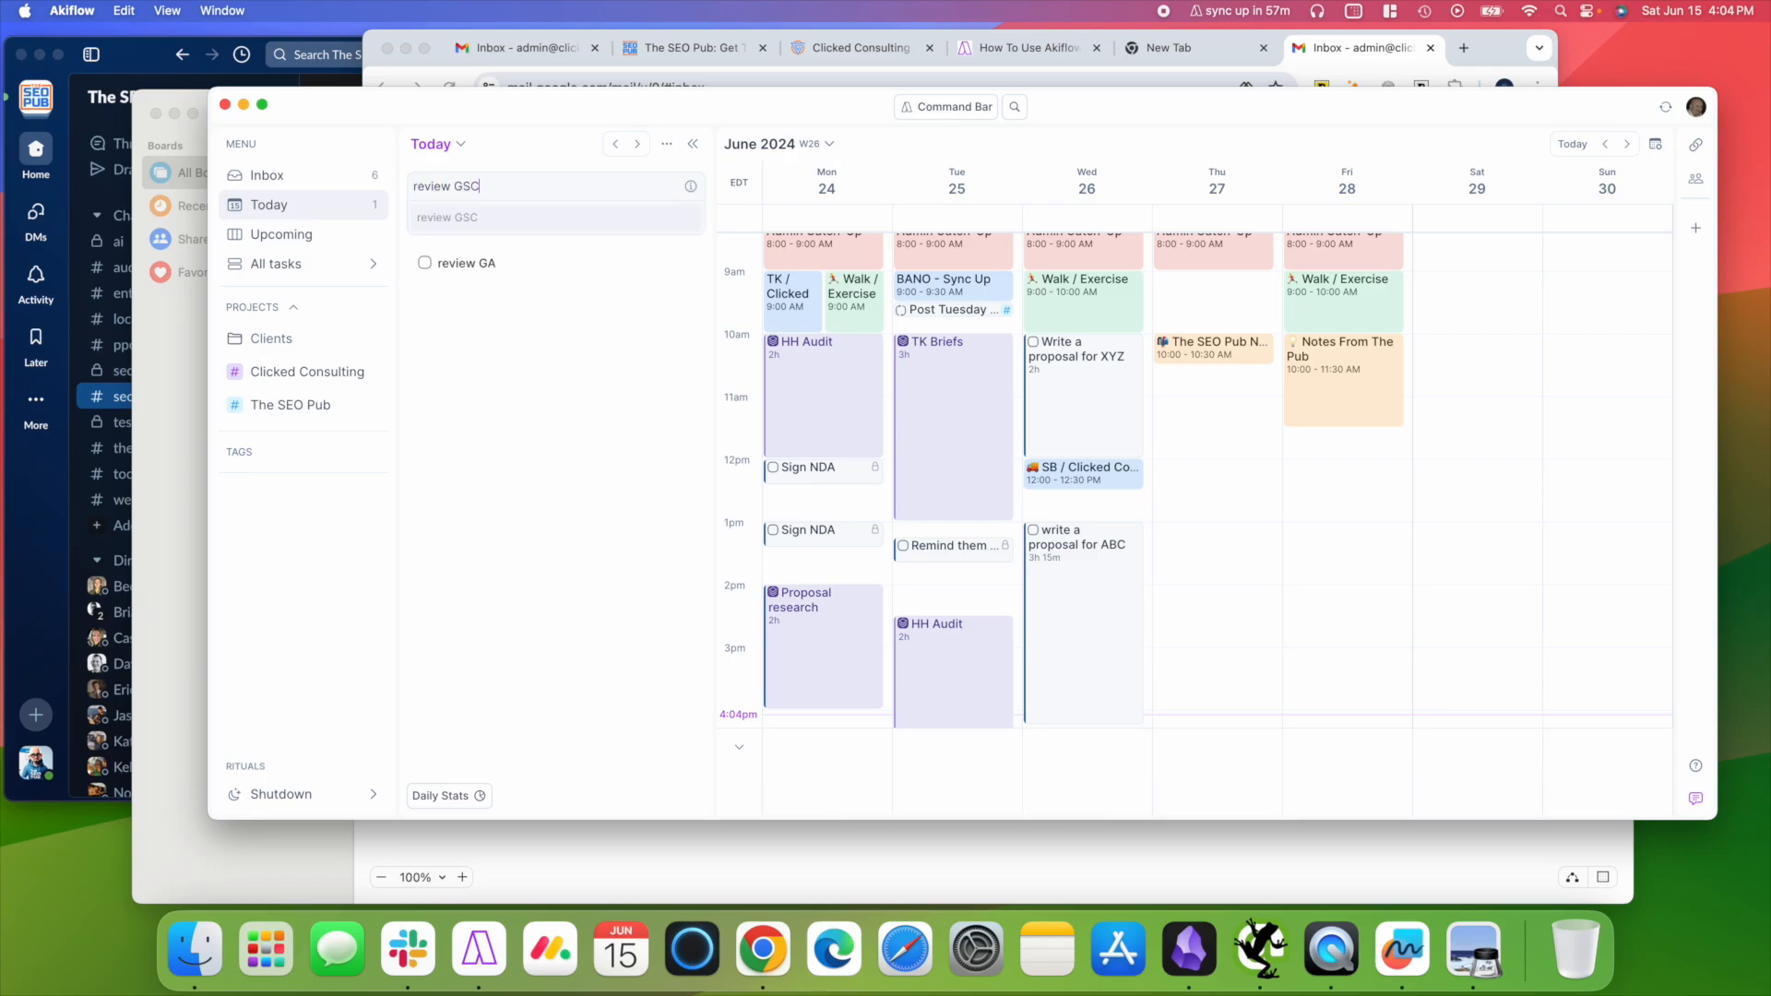
key("Return")
Add the tasks "review competitor 1" and "review competitor 2" to the Today list.
type("Rev")
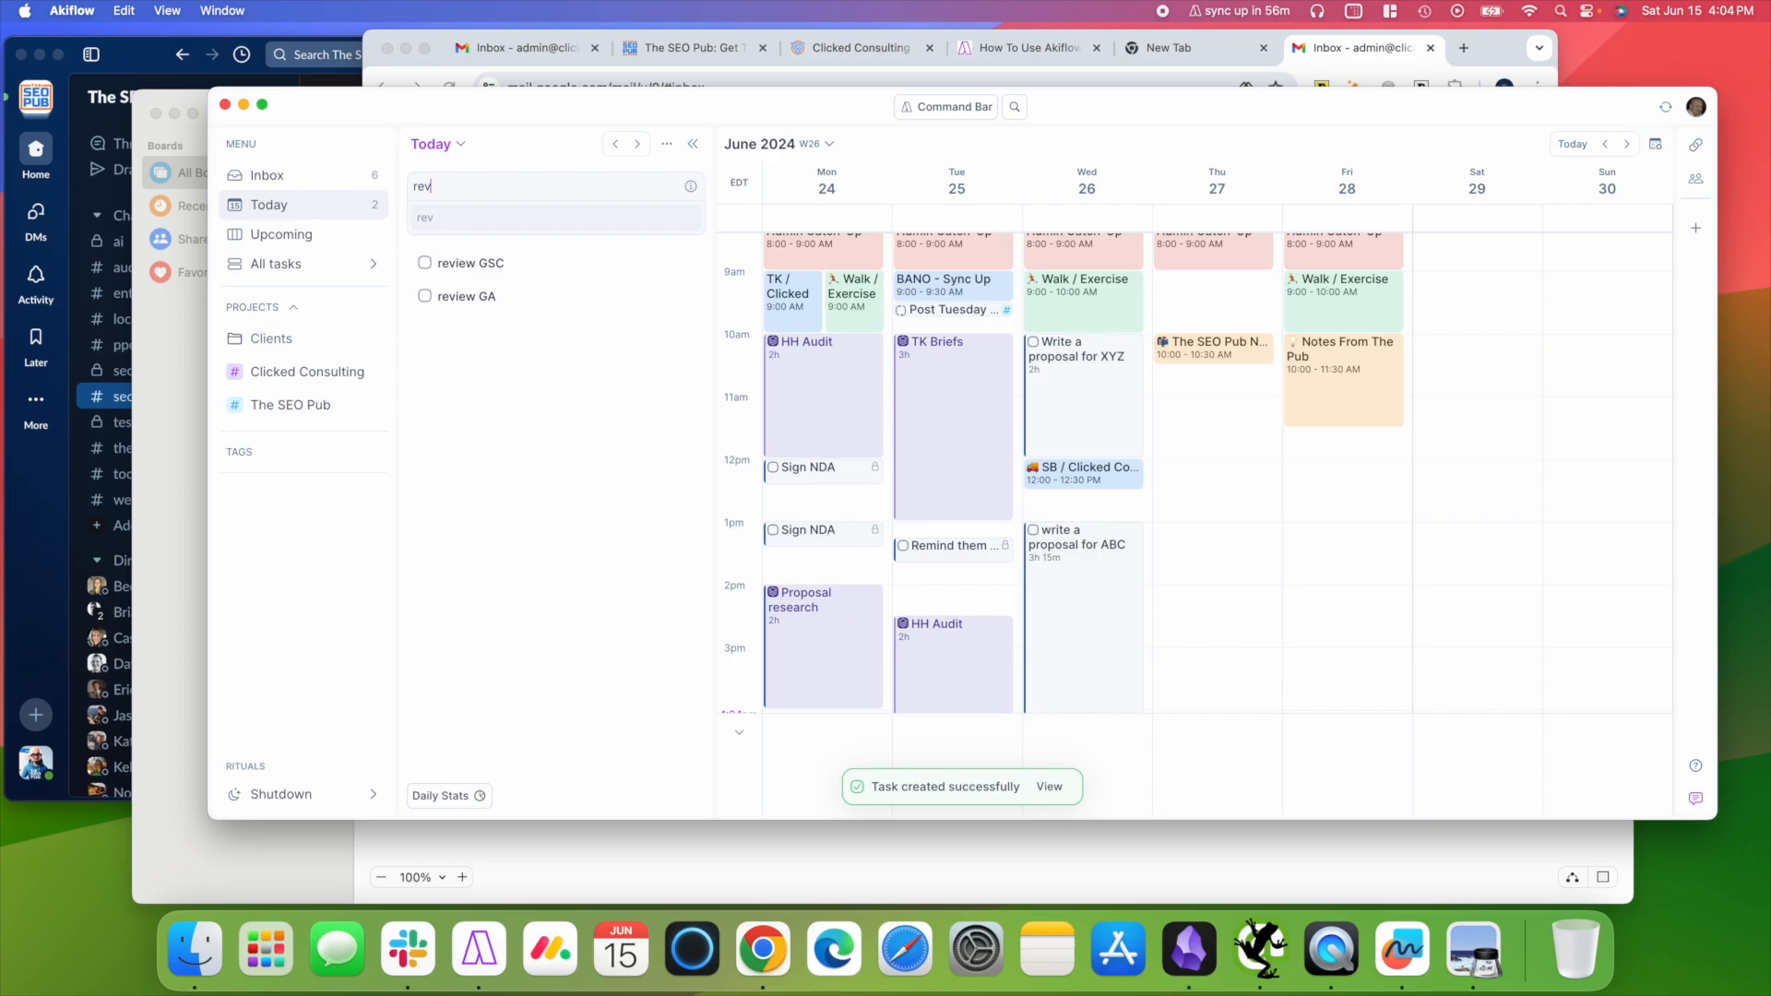
type("iew ")
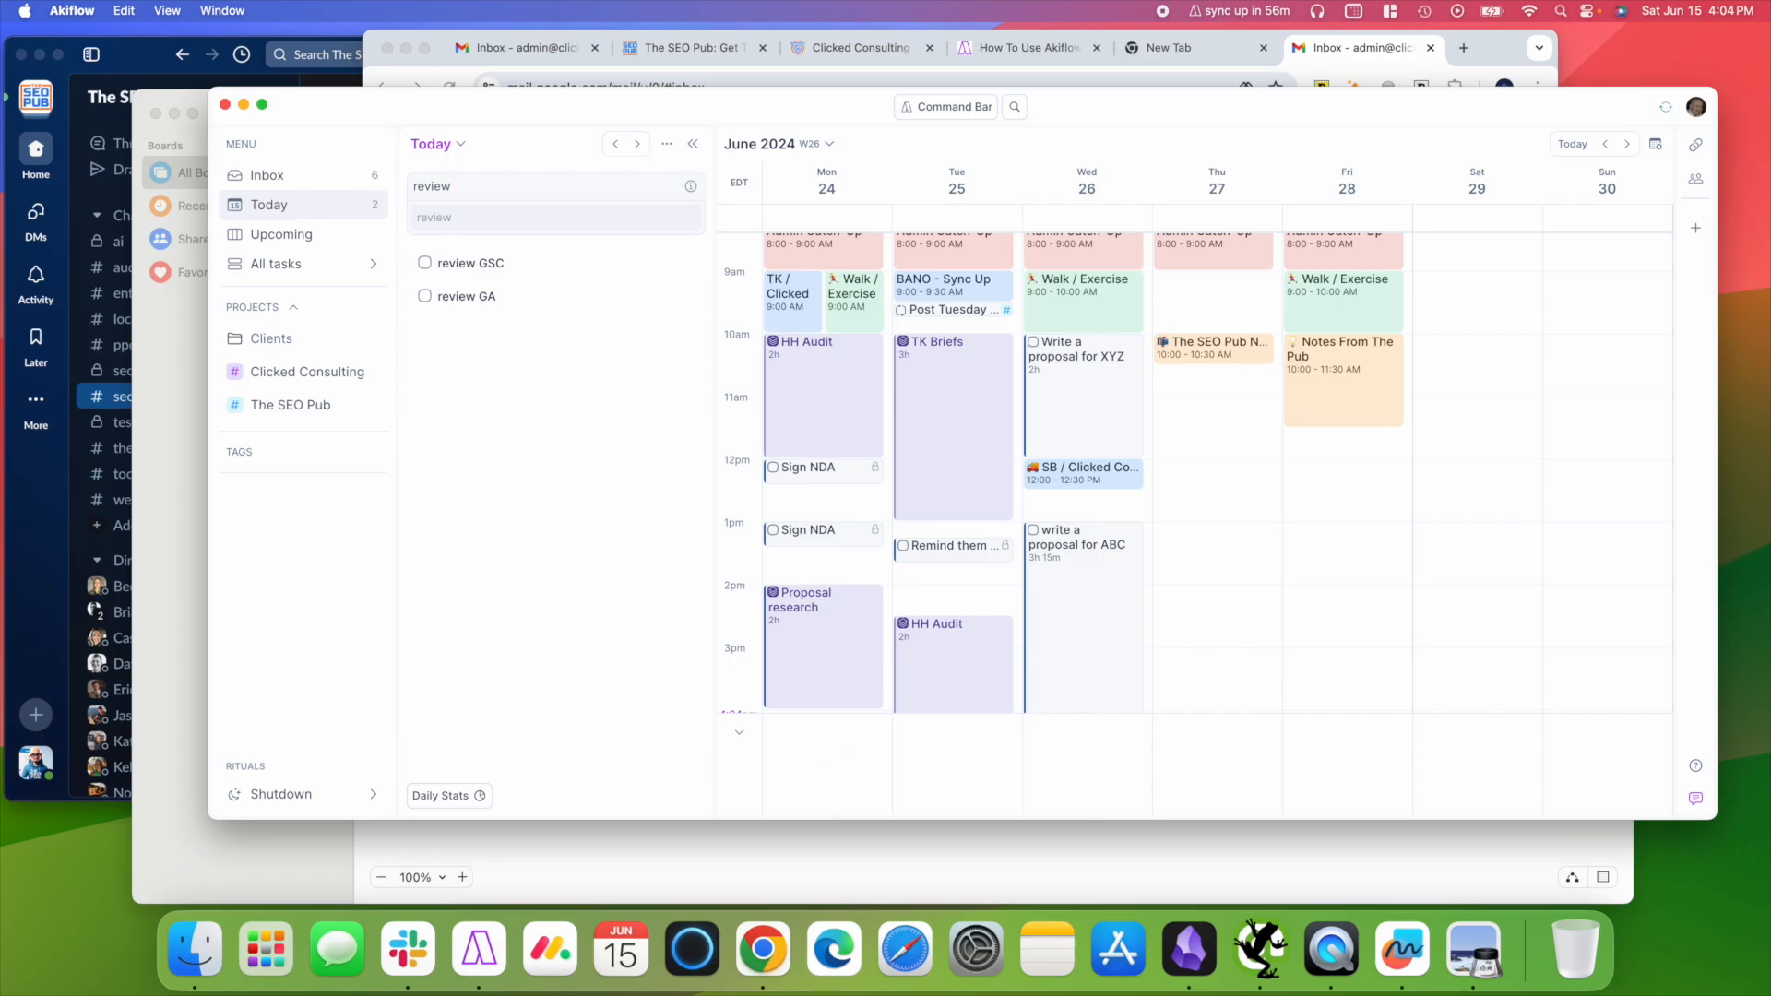
type("competitor 1")
key("Return")
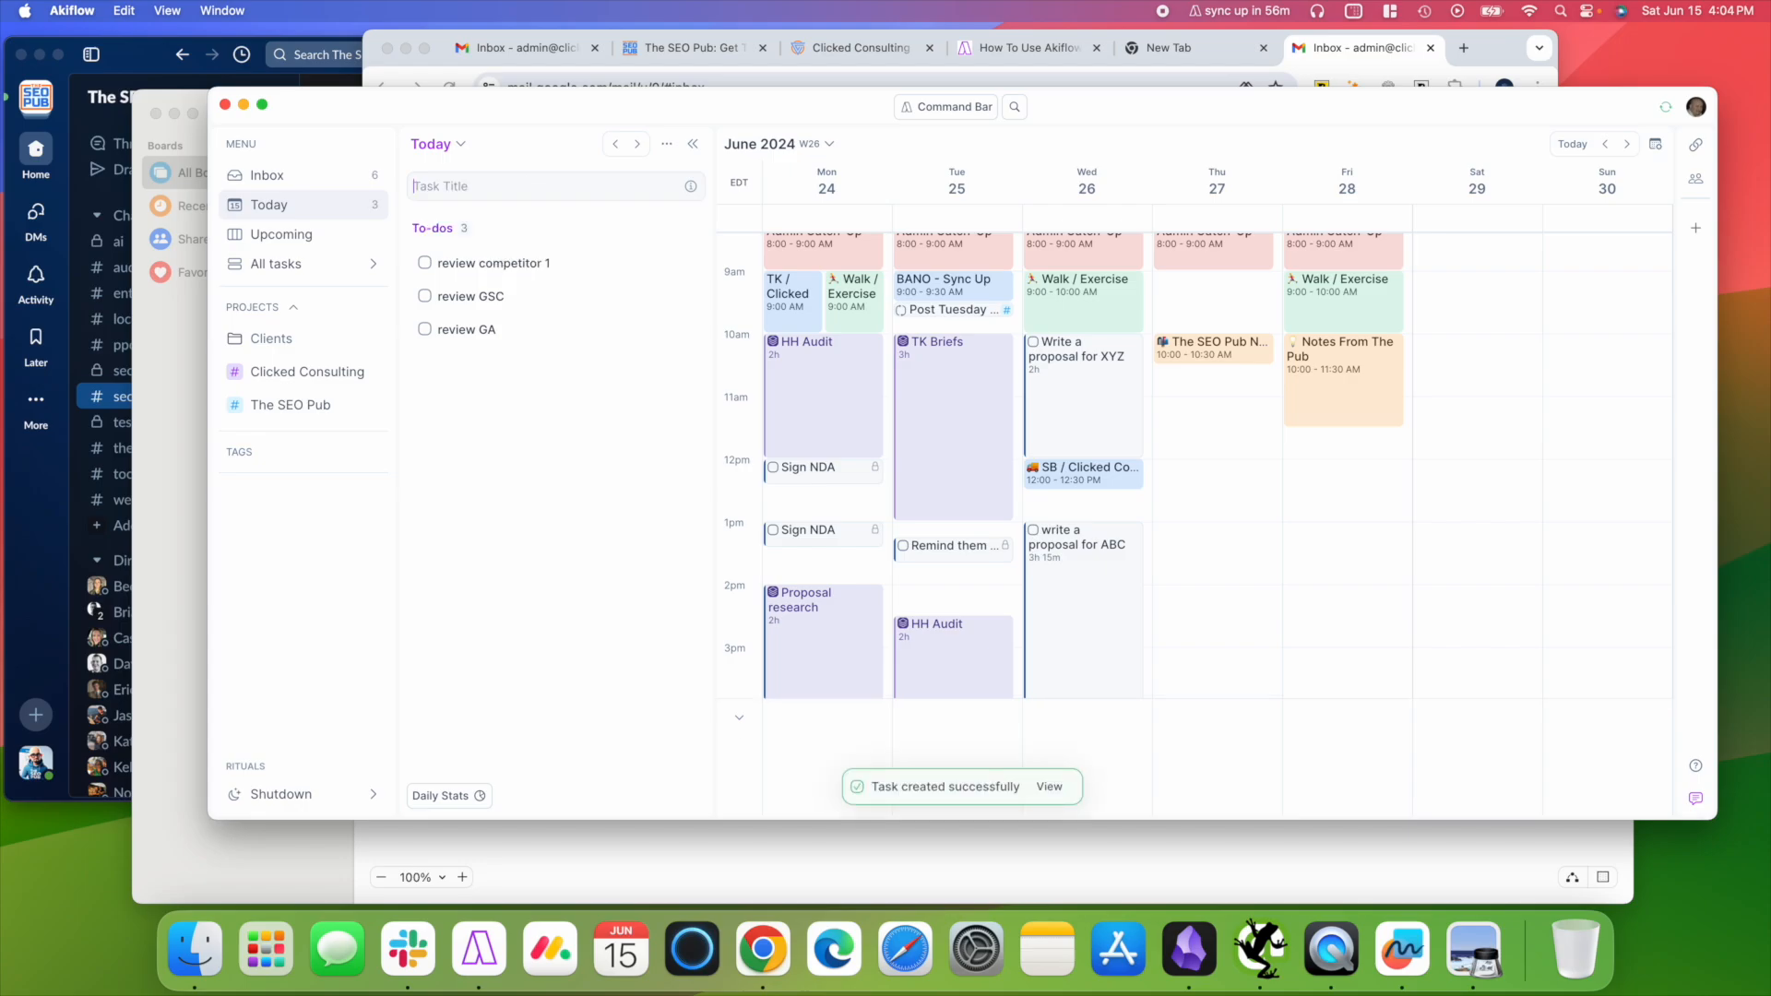
type("review compe")
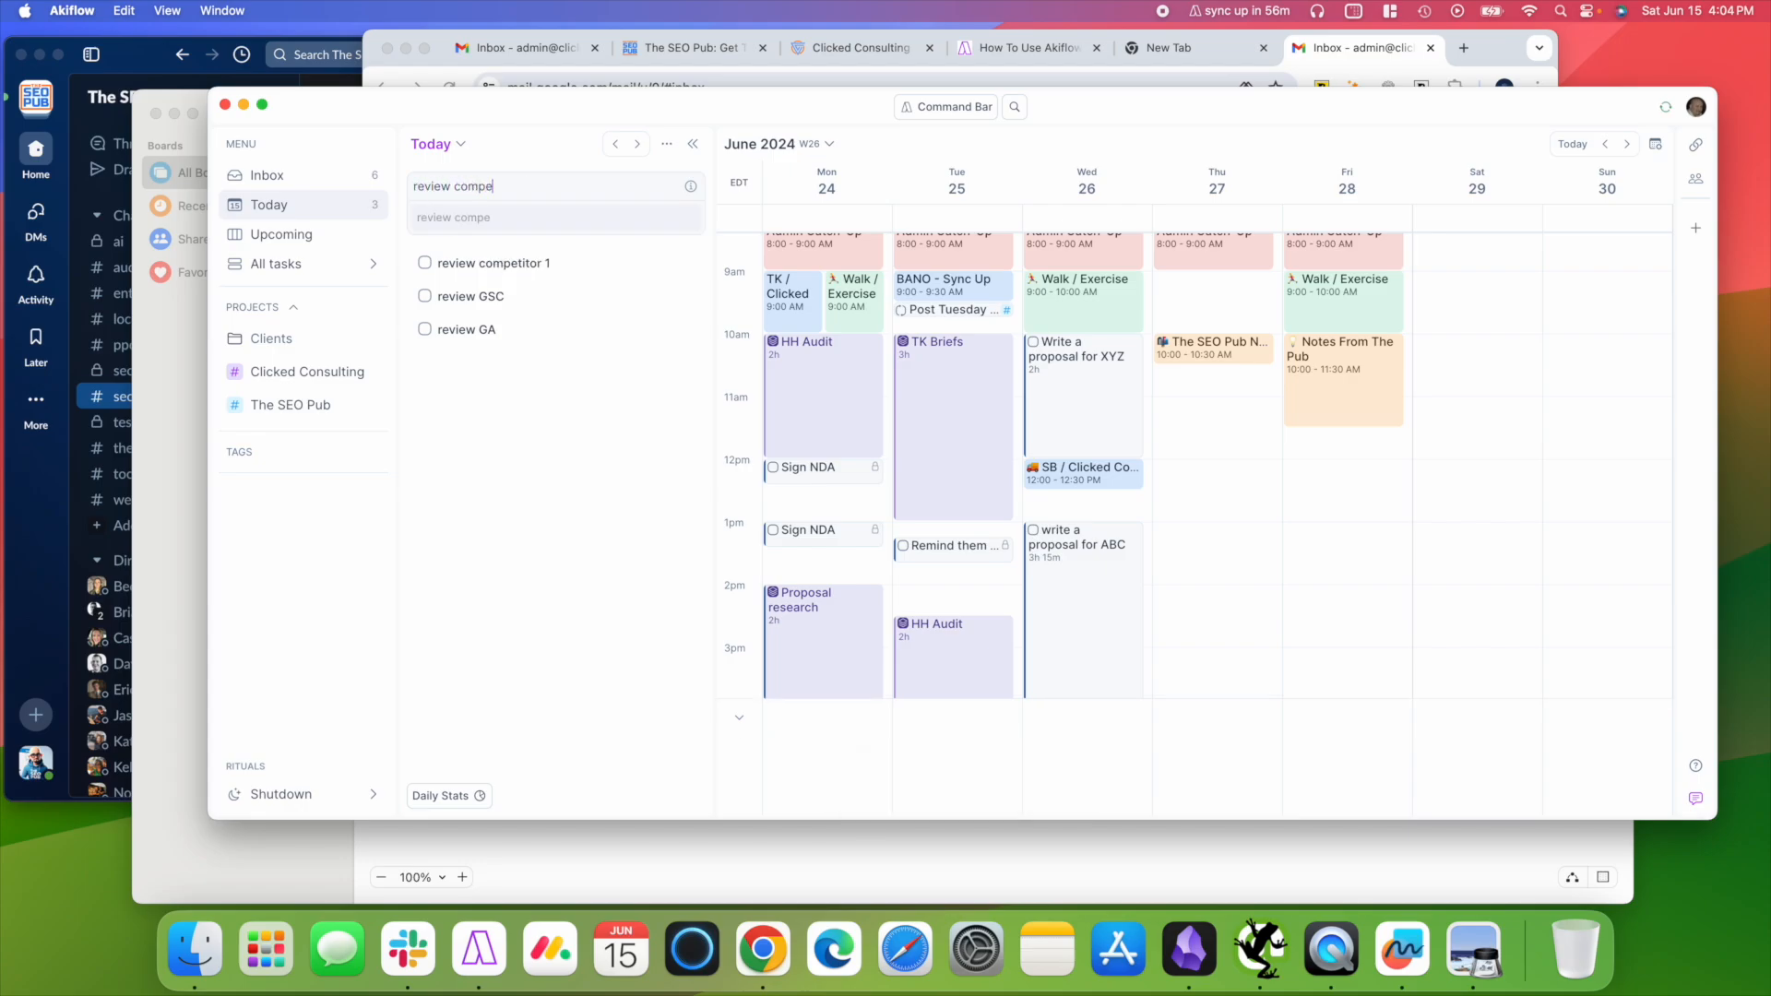
type("titor 2")
key("Return")
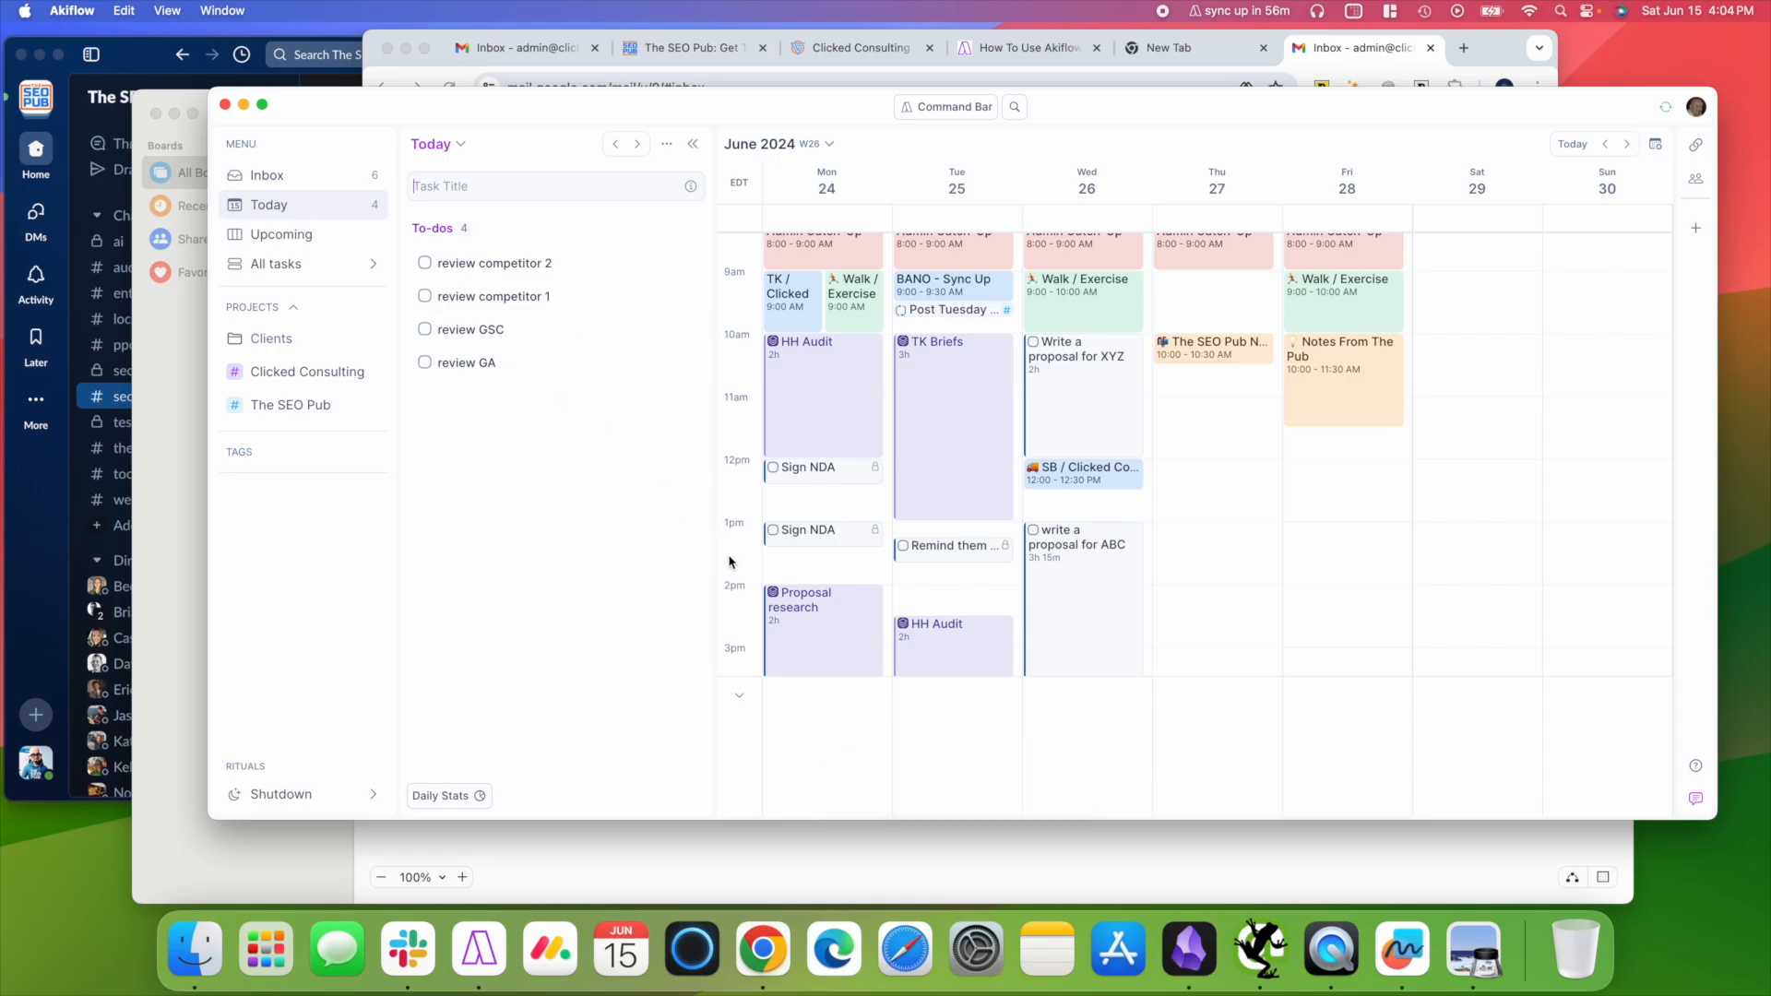
Move the four review tasks from the Today list into Monday's "Proposal research" slot and open the slot.
scroll(785, 568, "down", 1)
scroll(785, 568, "down", 3)
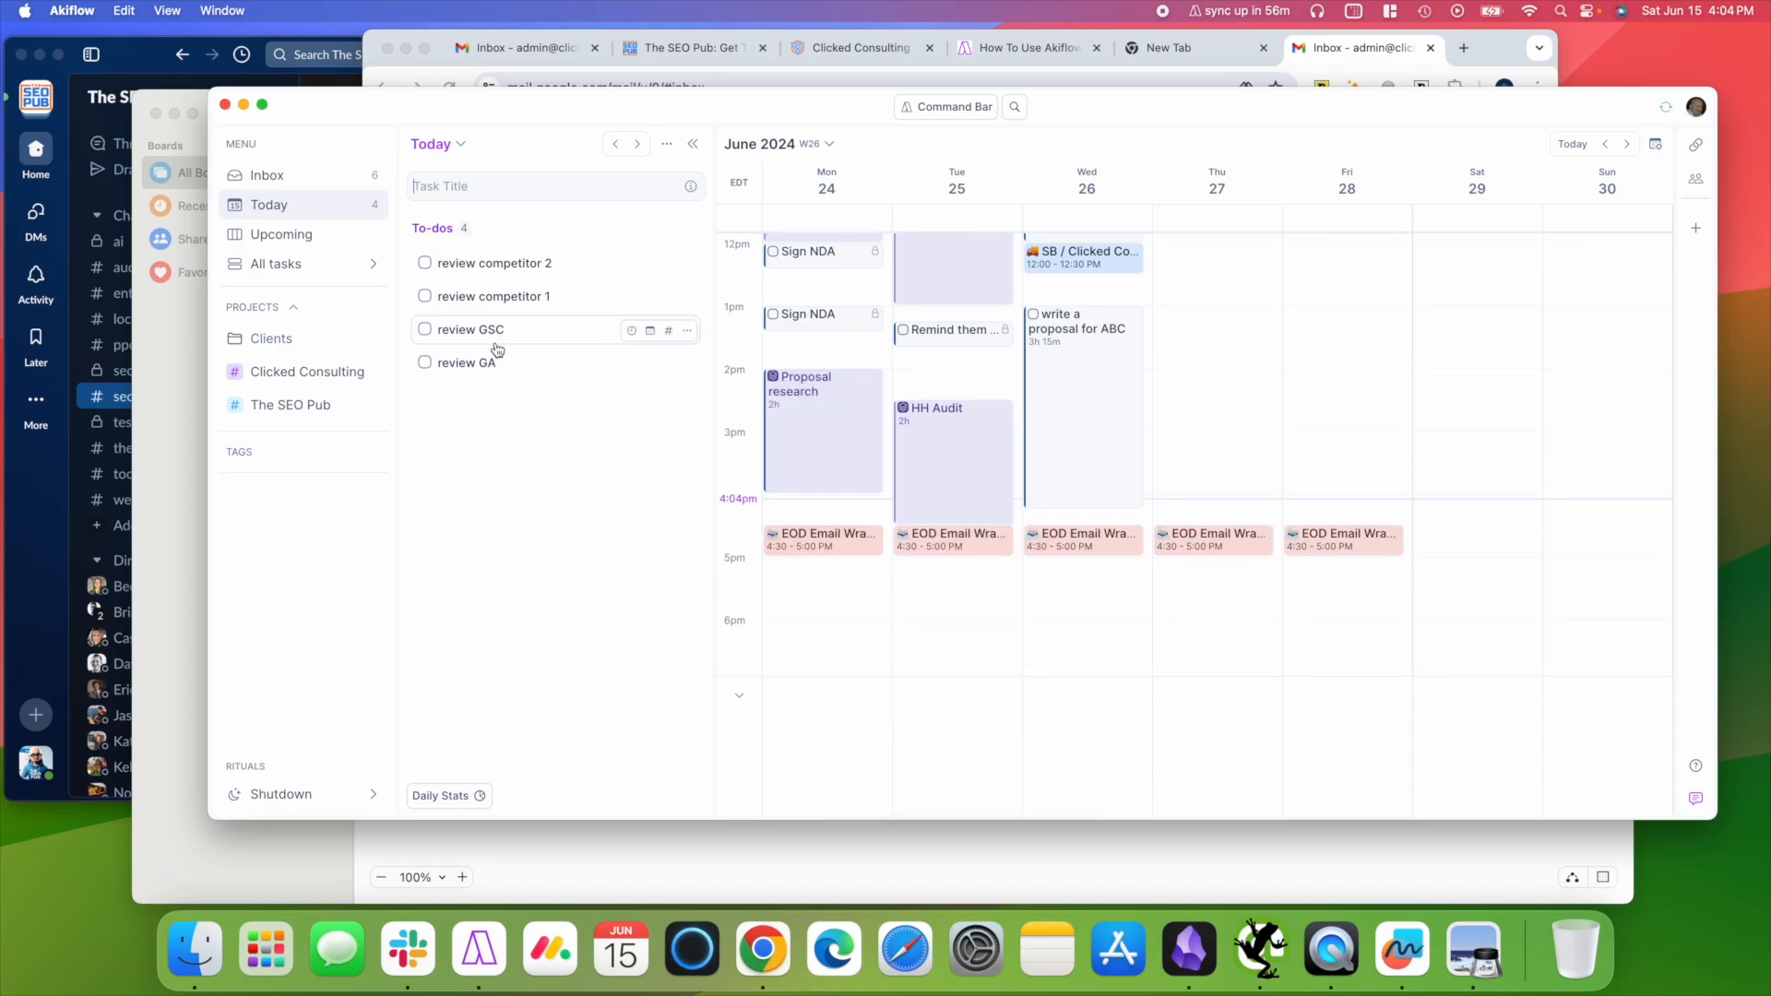
left_click_drag(483, 332, 831, 424)
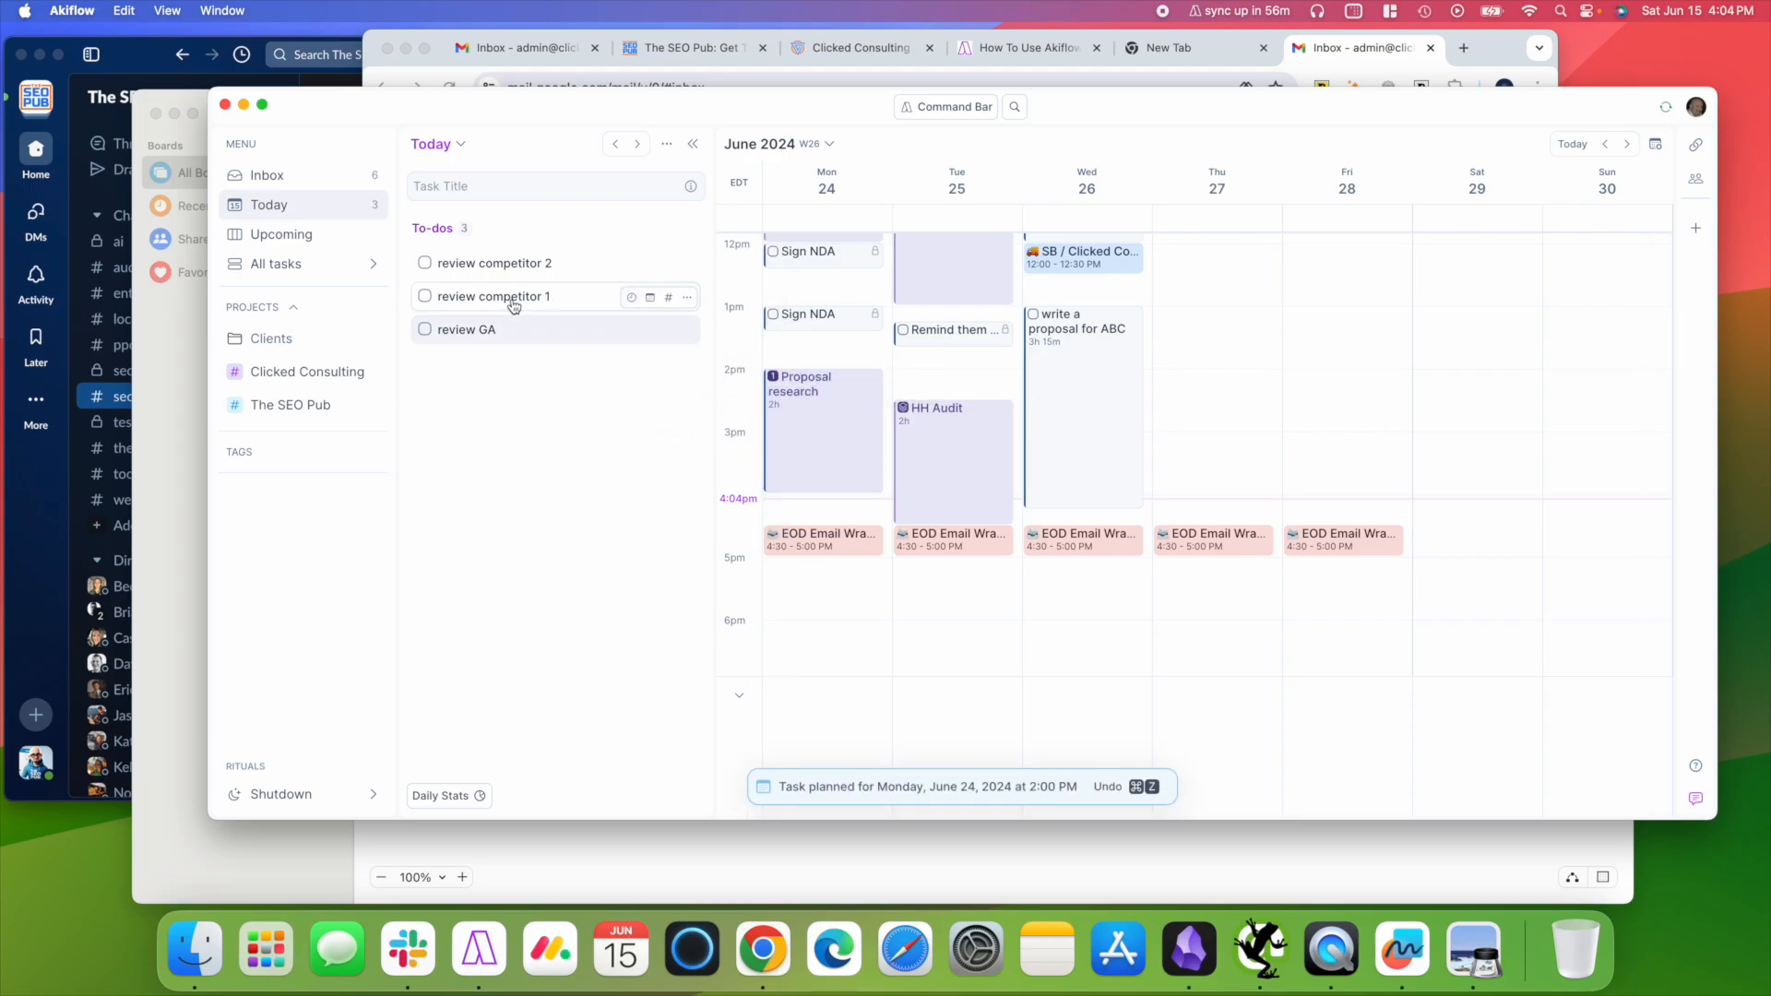
left_click_drag(476, 332, 825, 392)
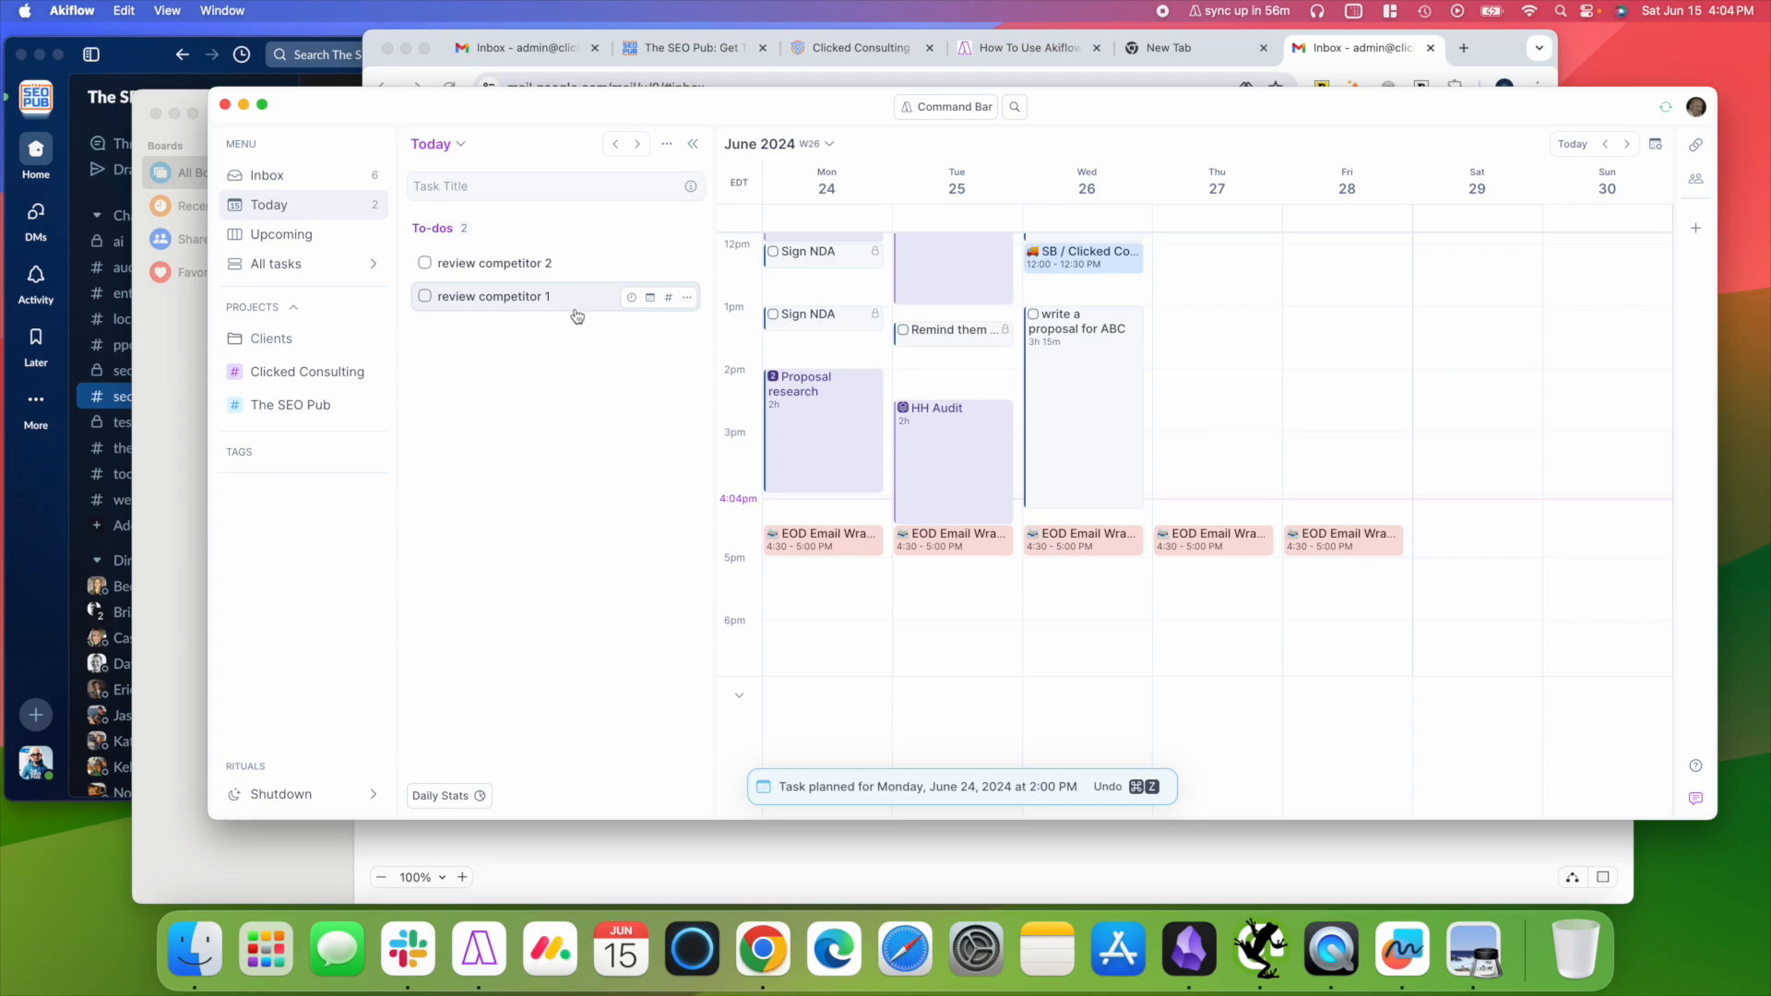
left_click_drag(522, 300, 821, 405)
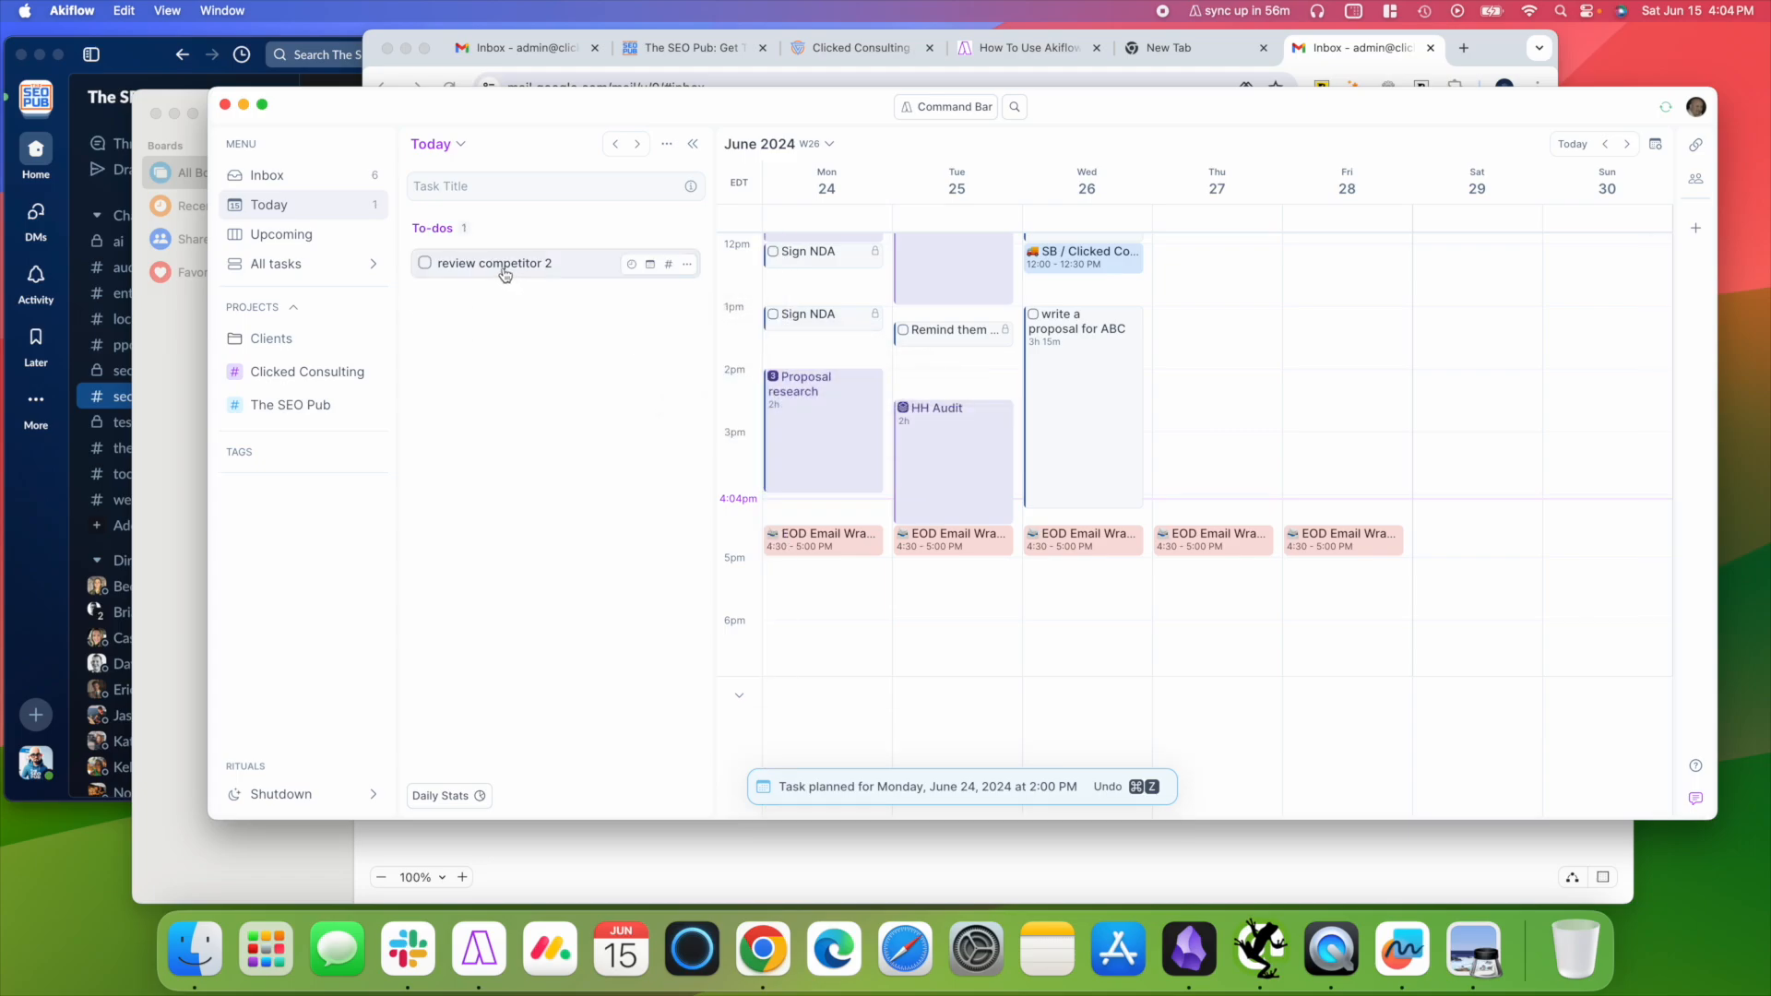
left_click_drag(502, 267, 824, 434)
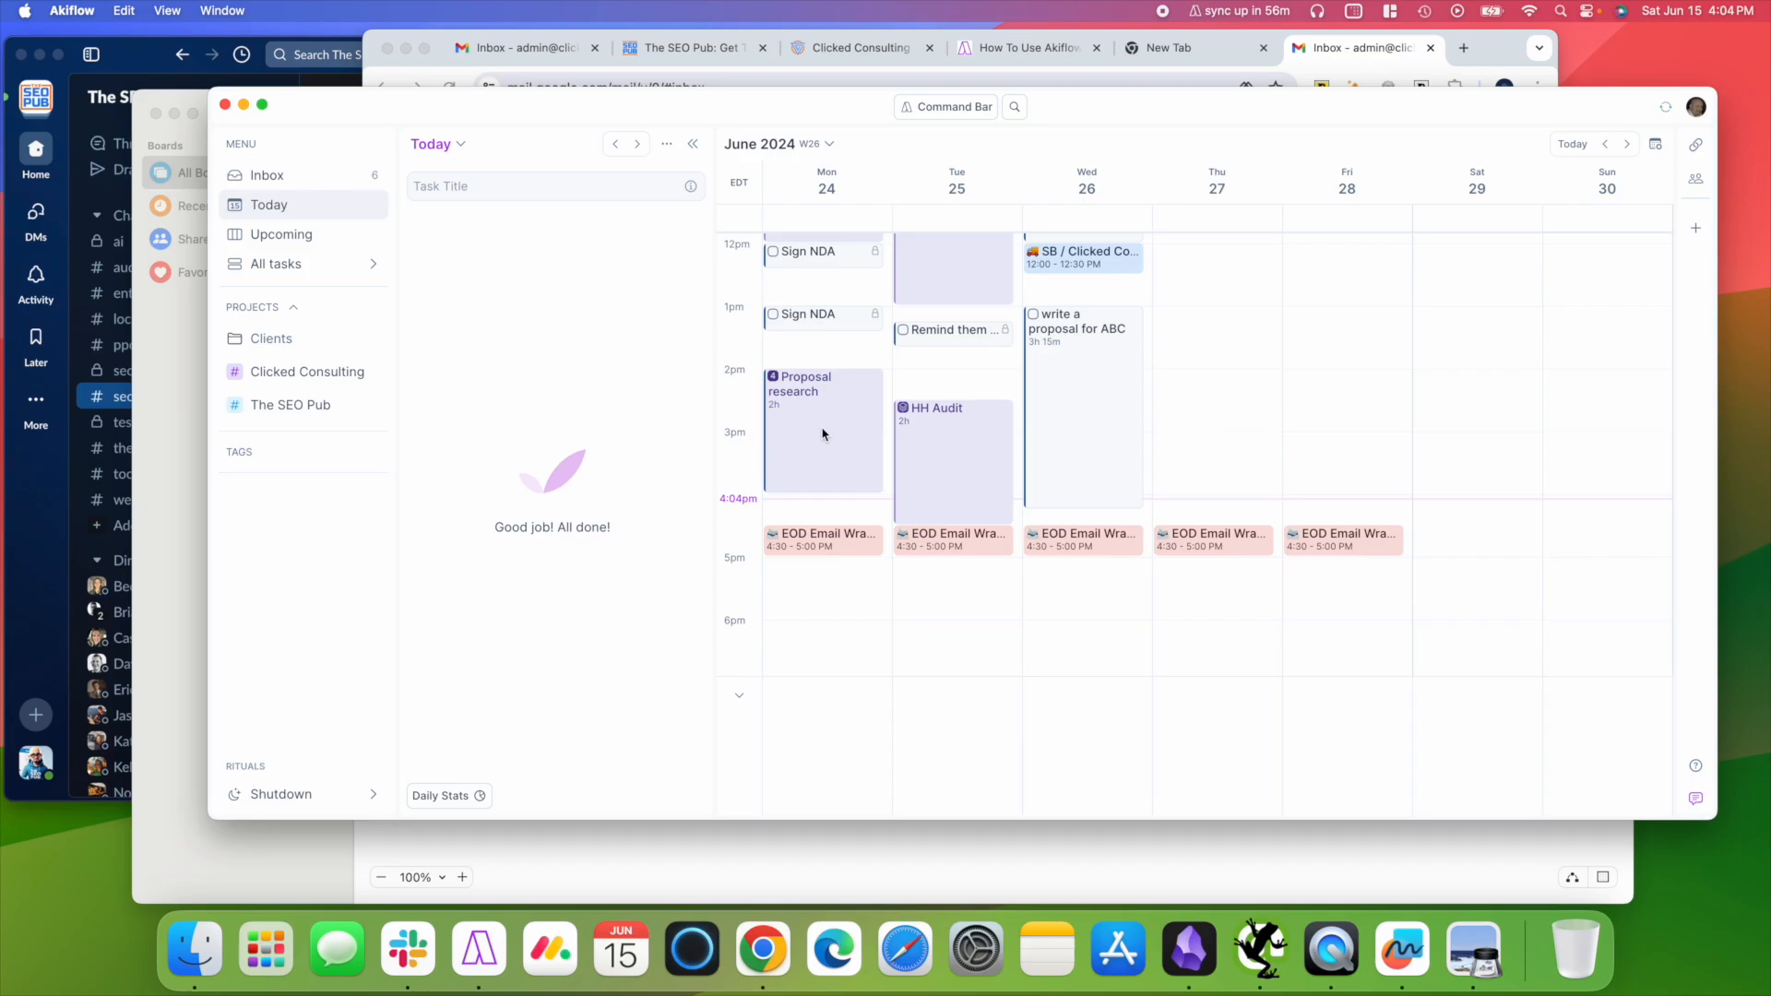
left_click(822, 433)
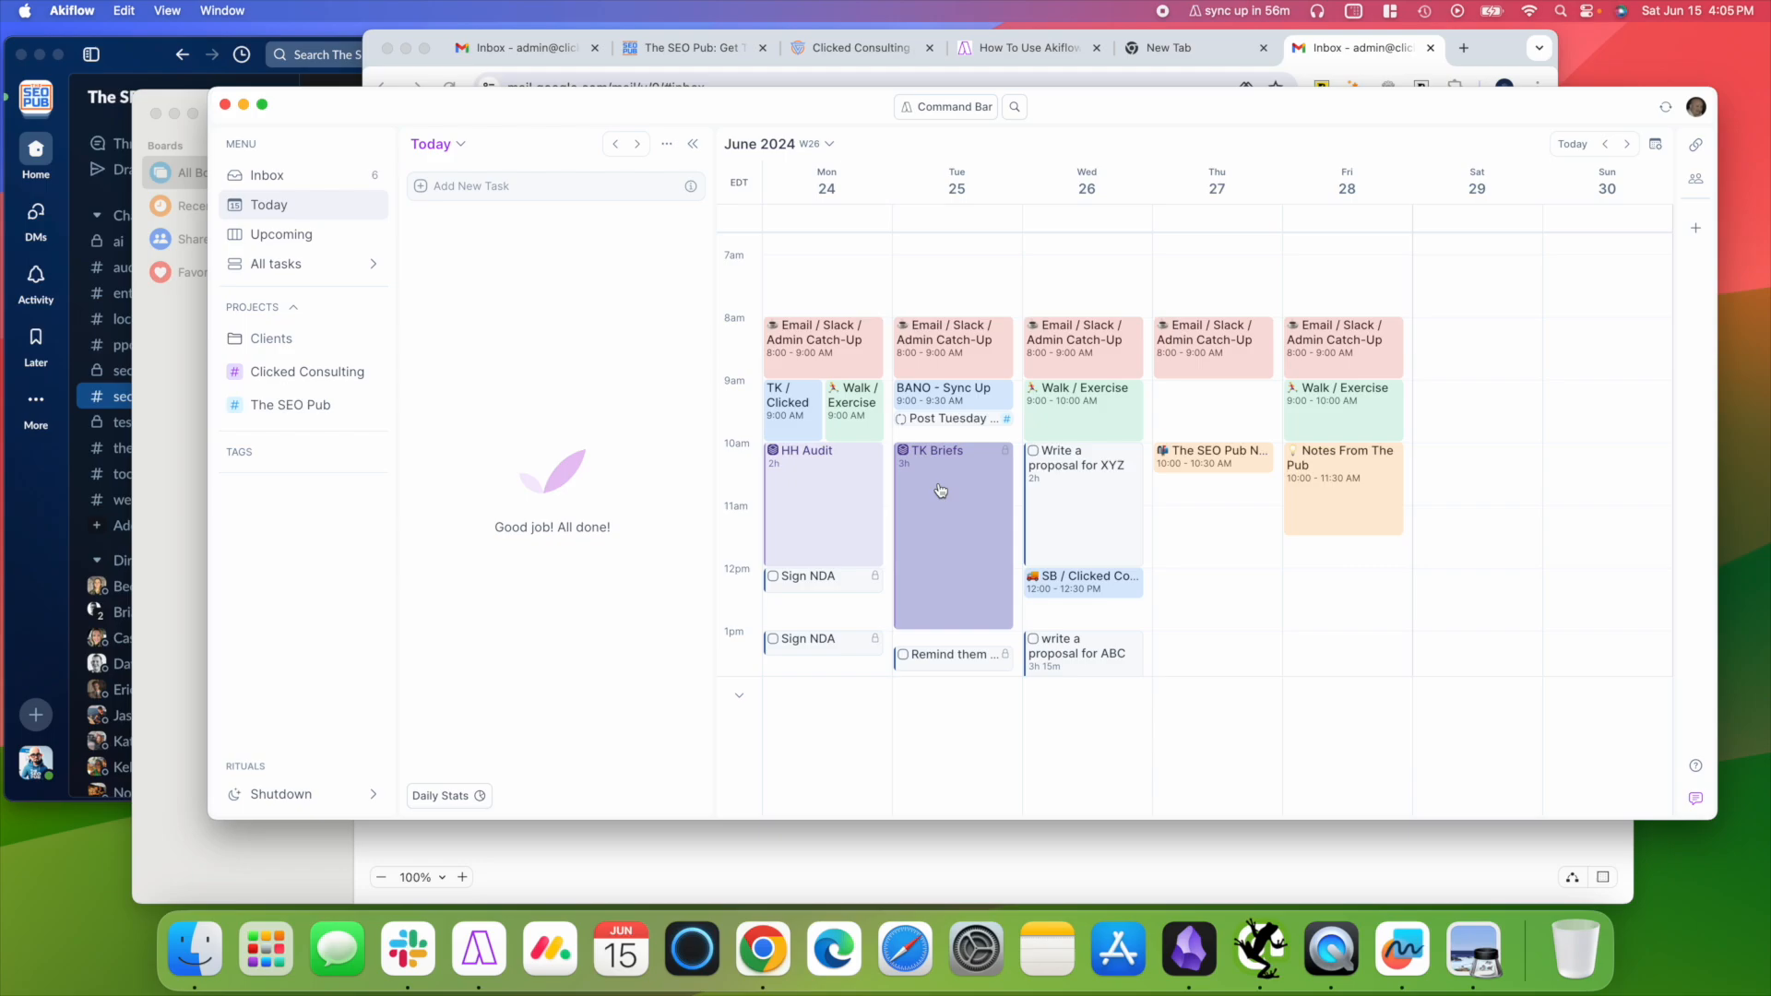
Create a 45-minute slot titled "Admin" on Thursday, June 27, starting at 10:30 AM.
left_click_drag(1034, 415, 1086, 406)
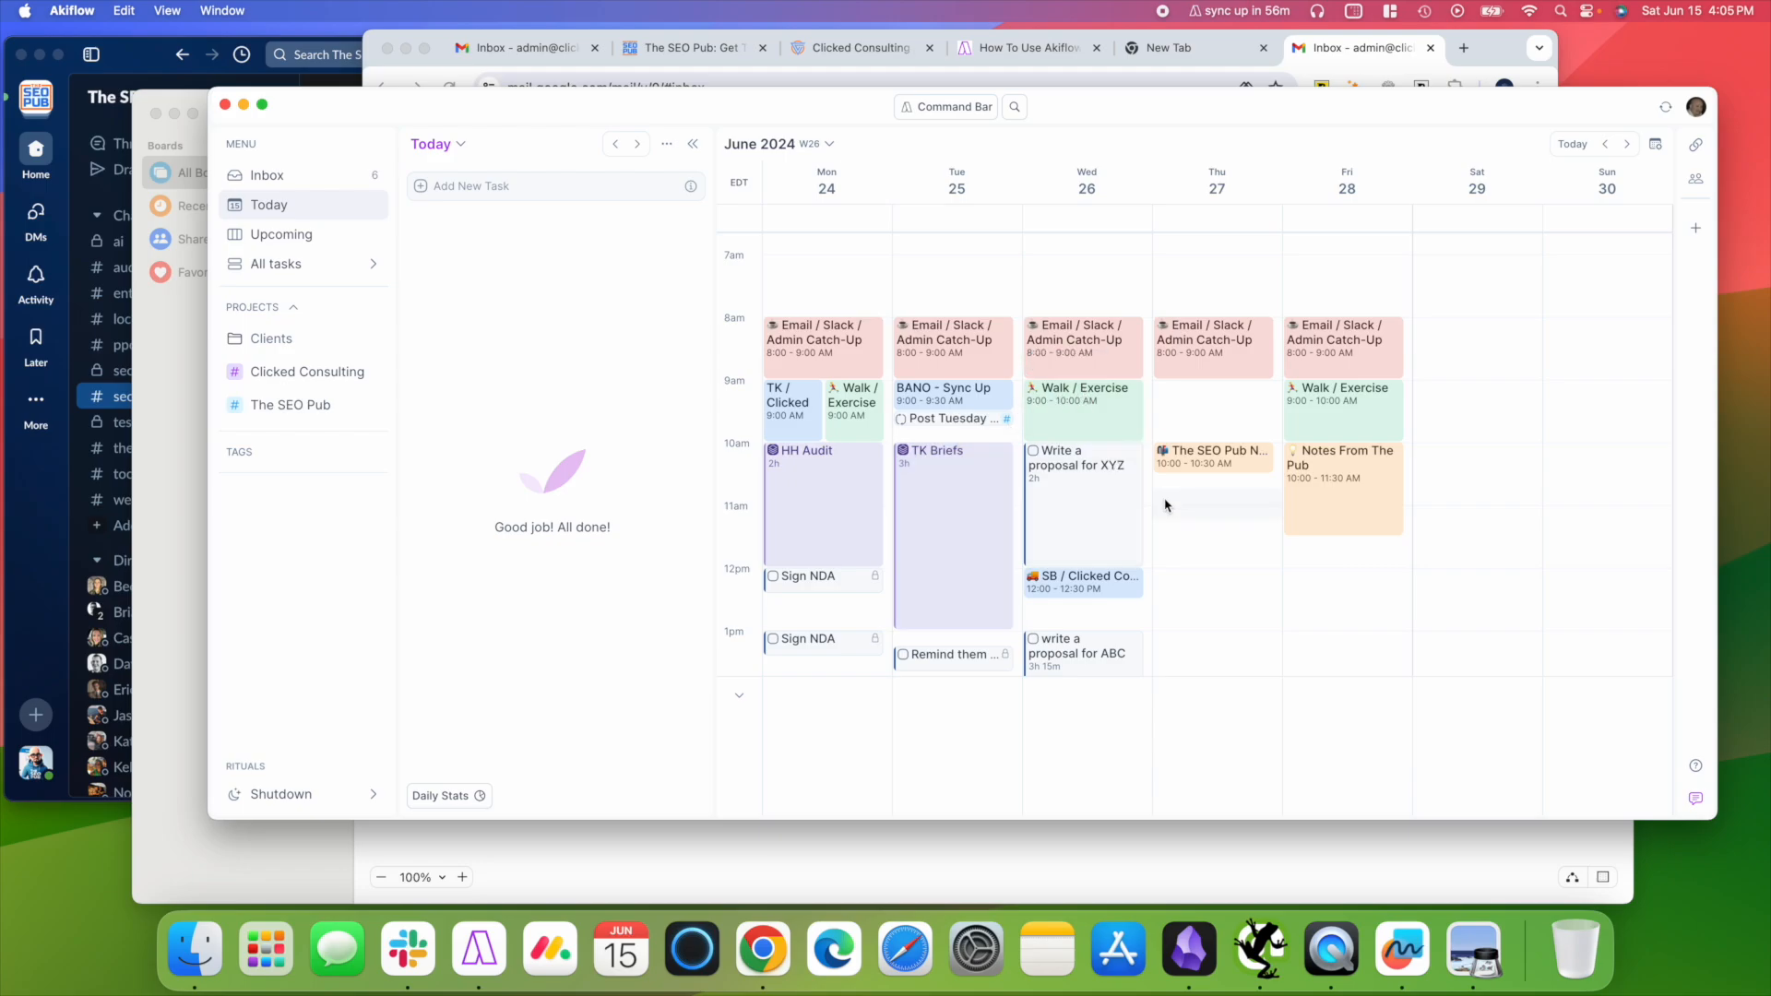
scroll(1154, 480, "down", 2)
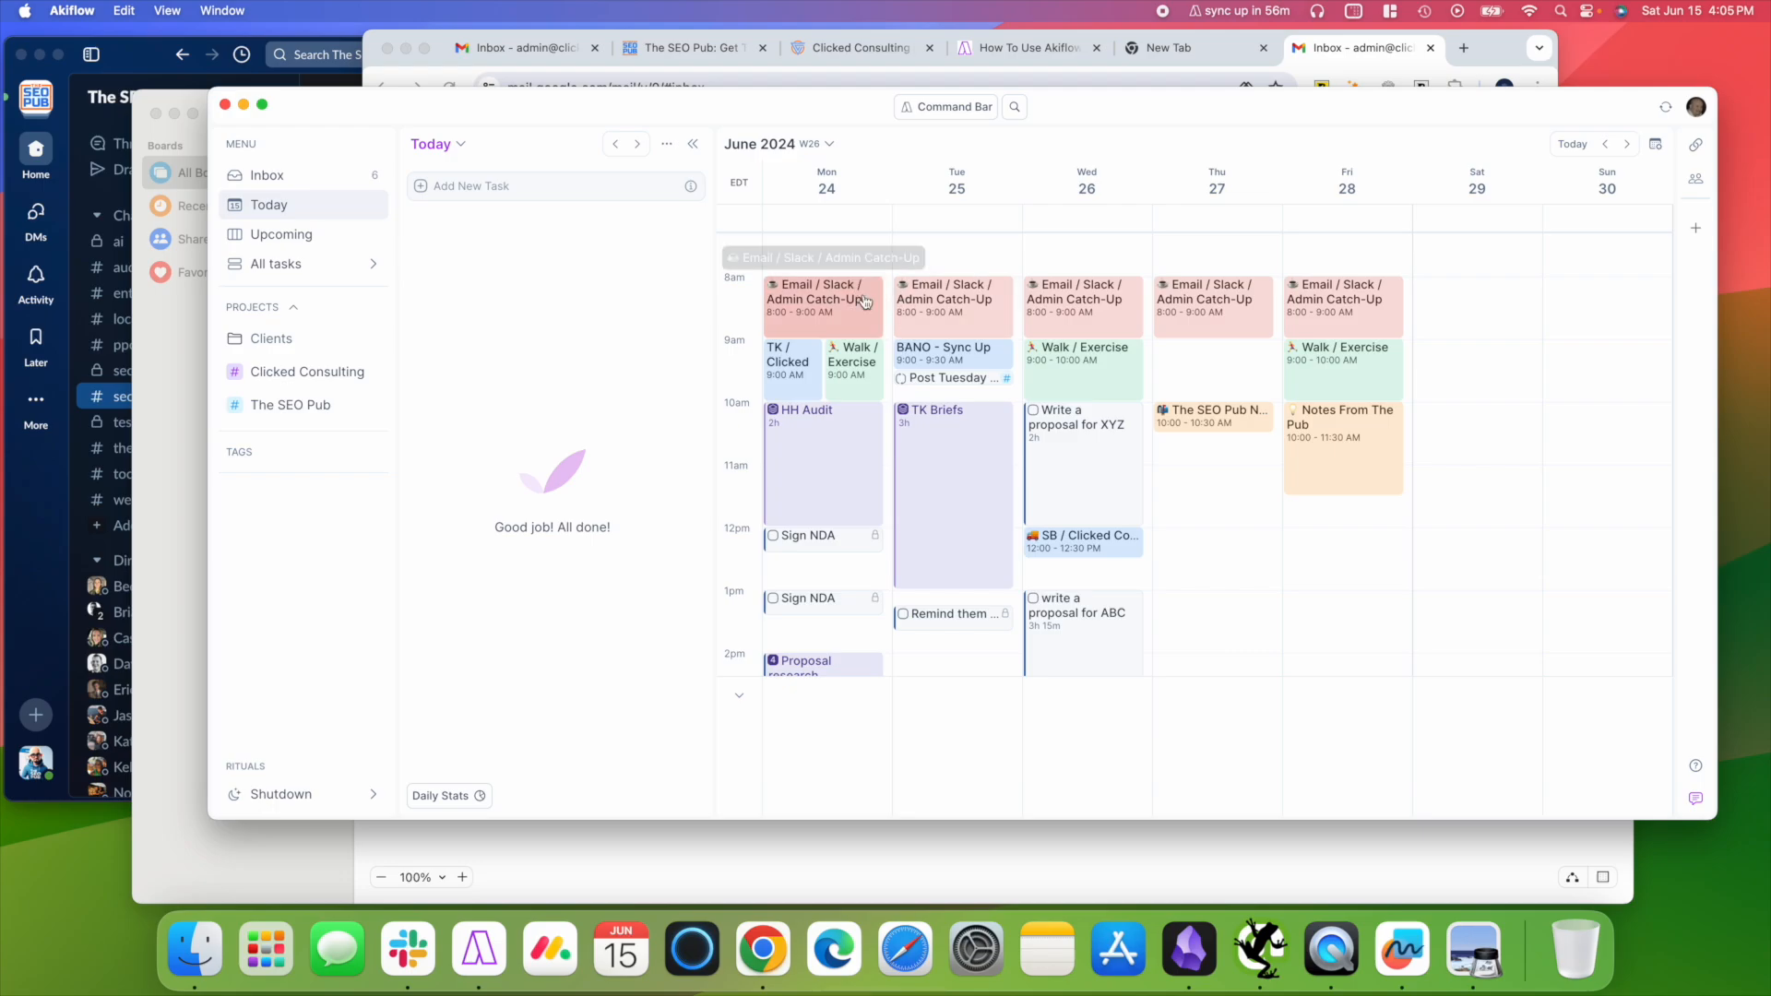
scroll(950, 462, "down", 10)
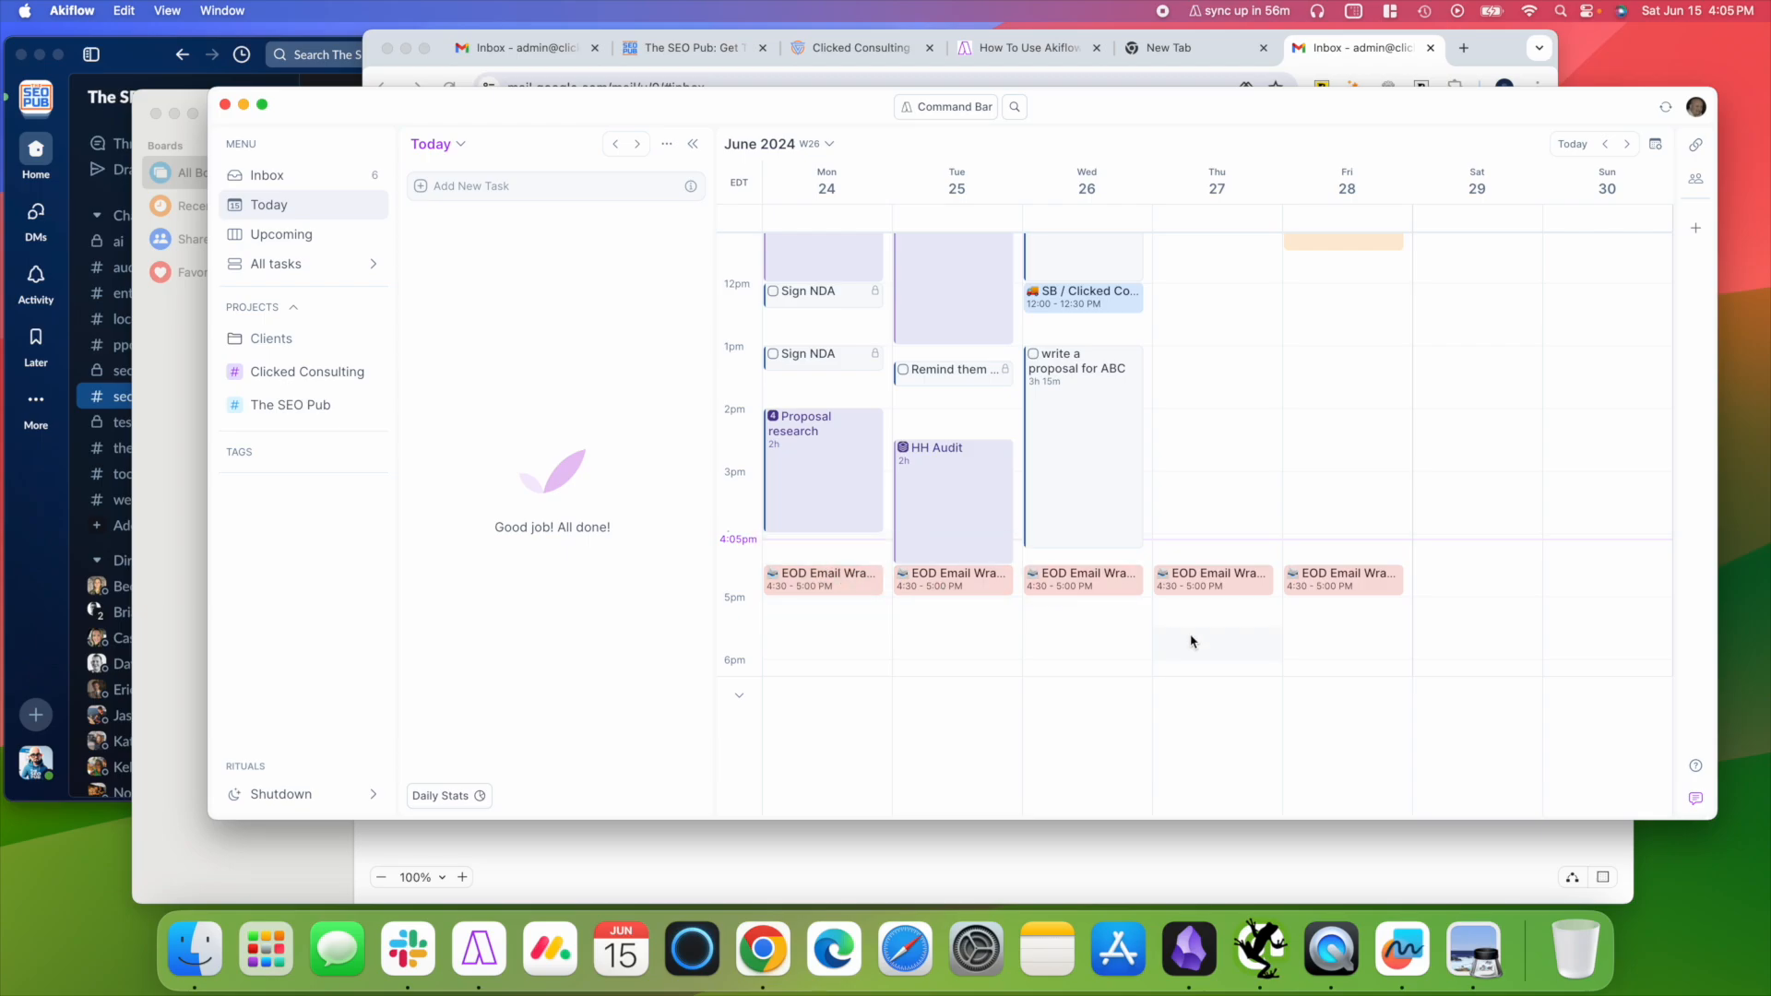
scroll(1218, 646, "up", 3)
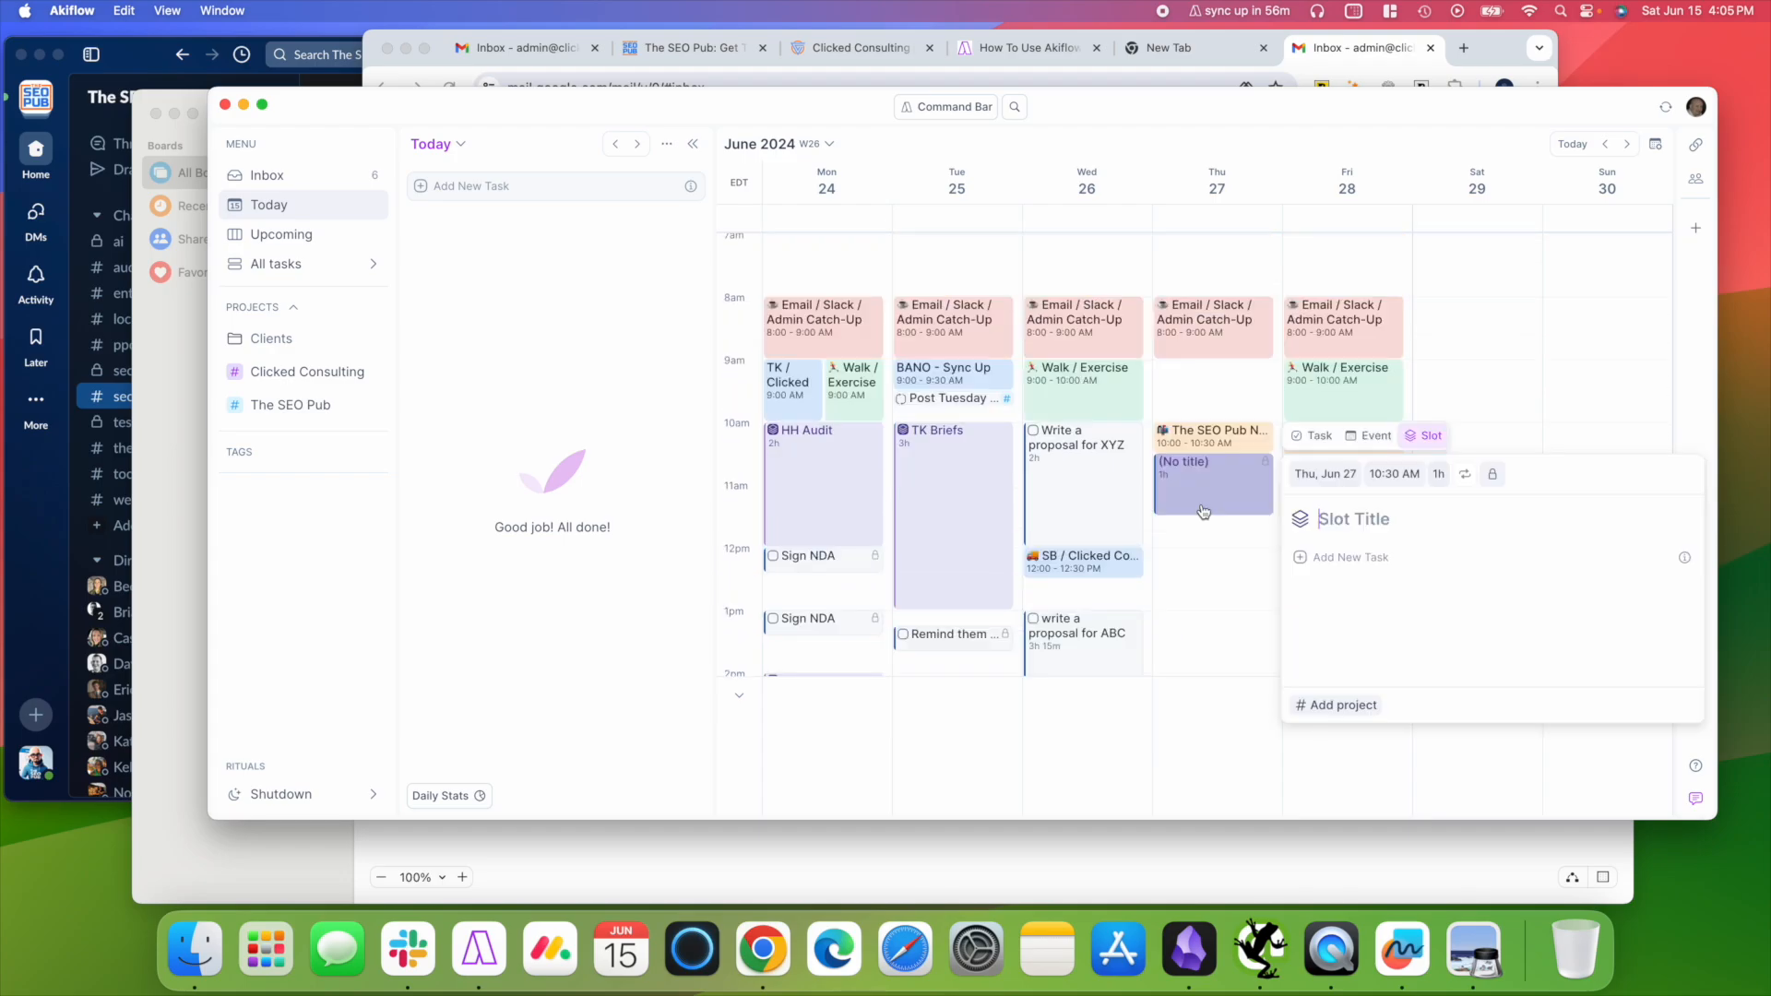
left_click_drag(1203, 514, 1202, 497)
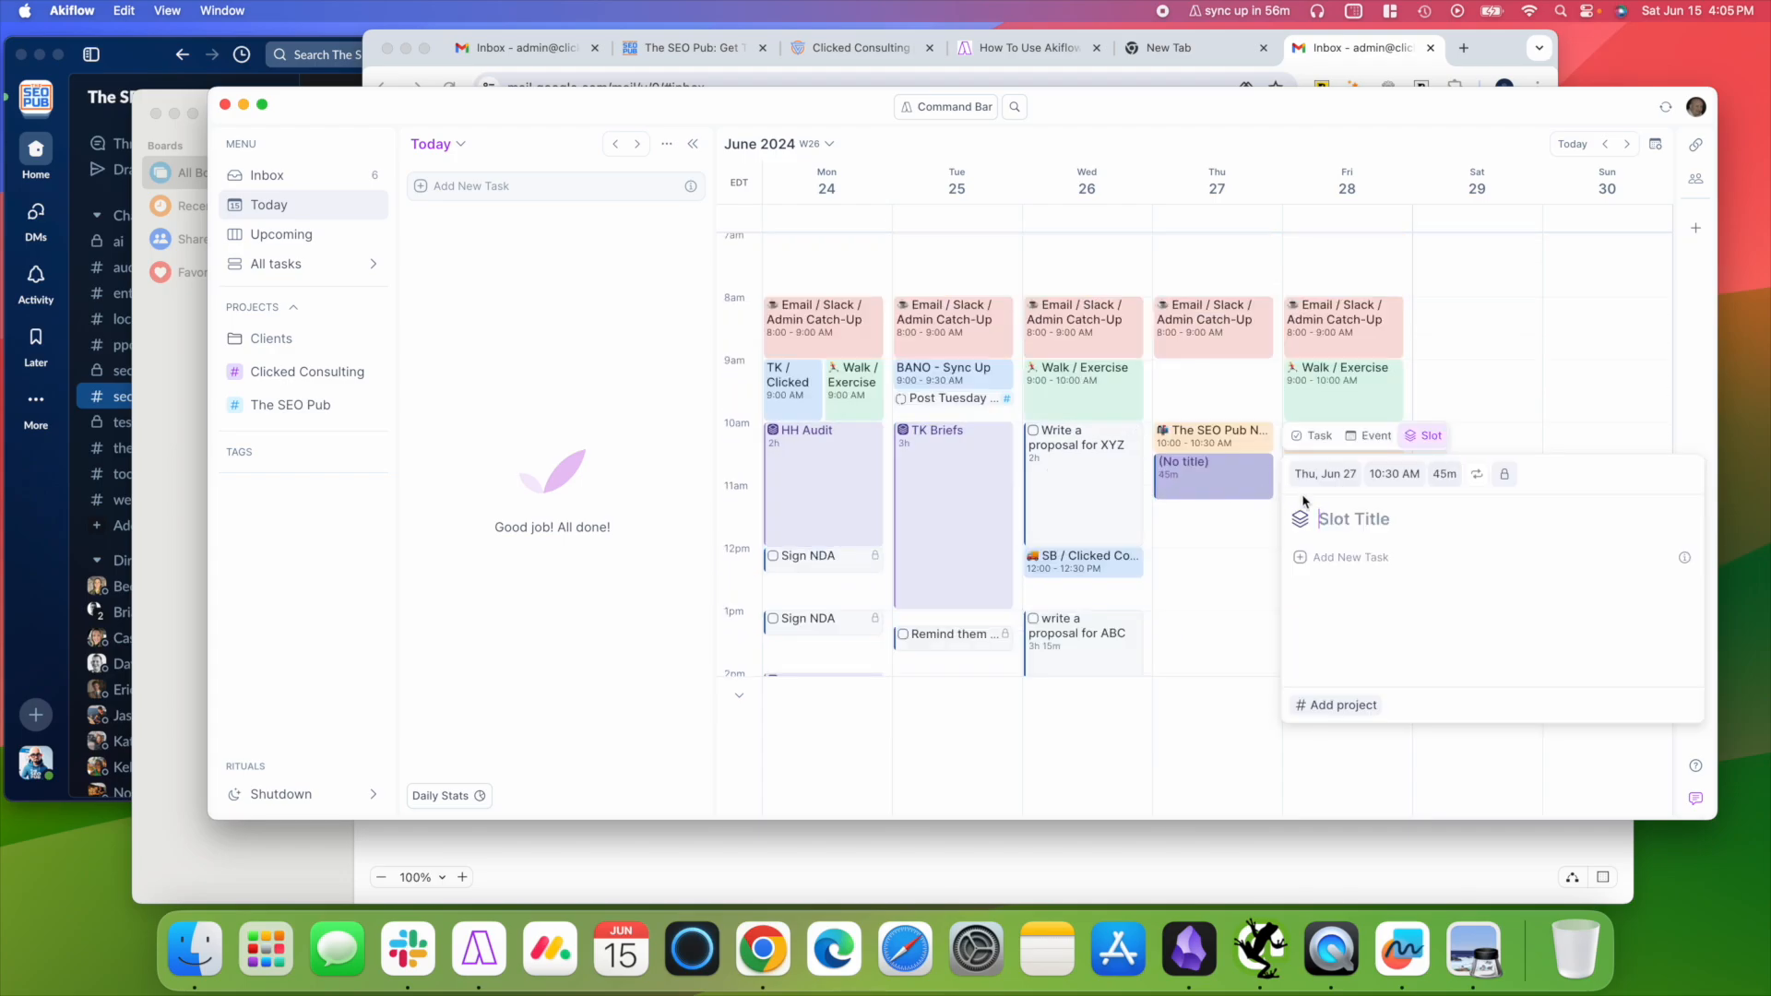
type("Admin")
Lock the Admin slot in the "Admin" calendar and close its details.
left_click(1504, 475)
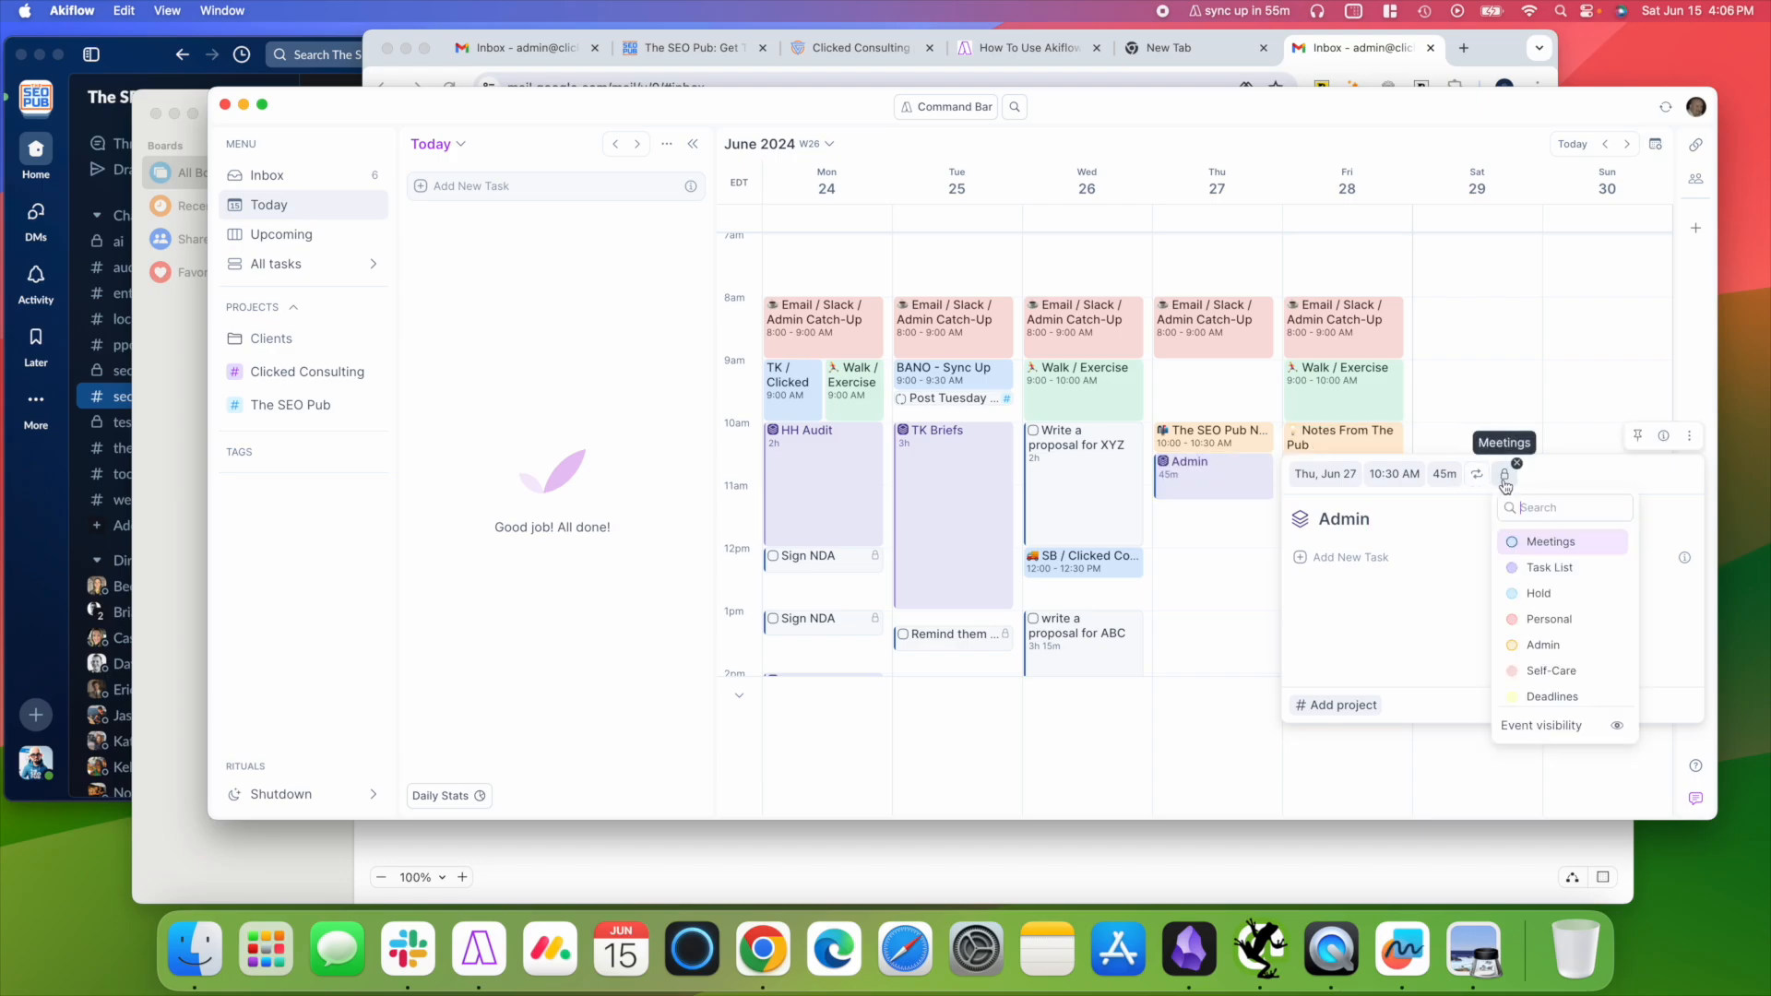
scroll(1562, 636, "down", 1)
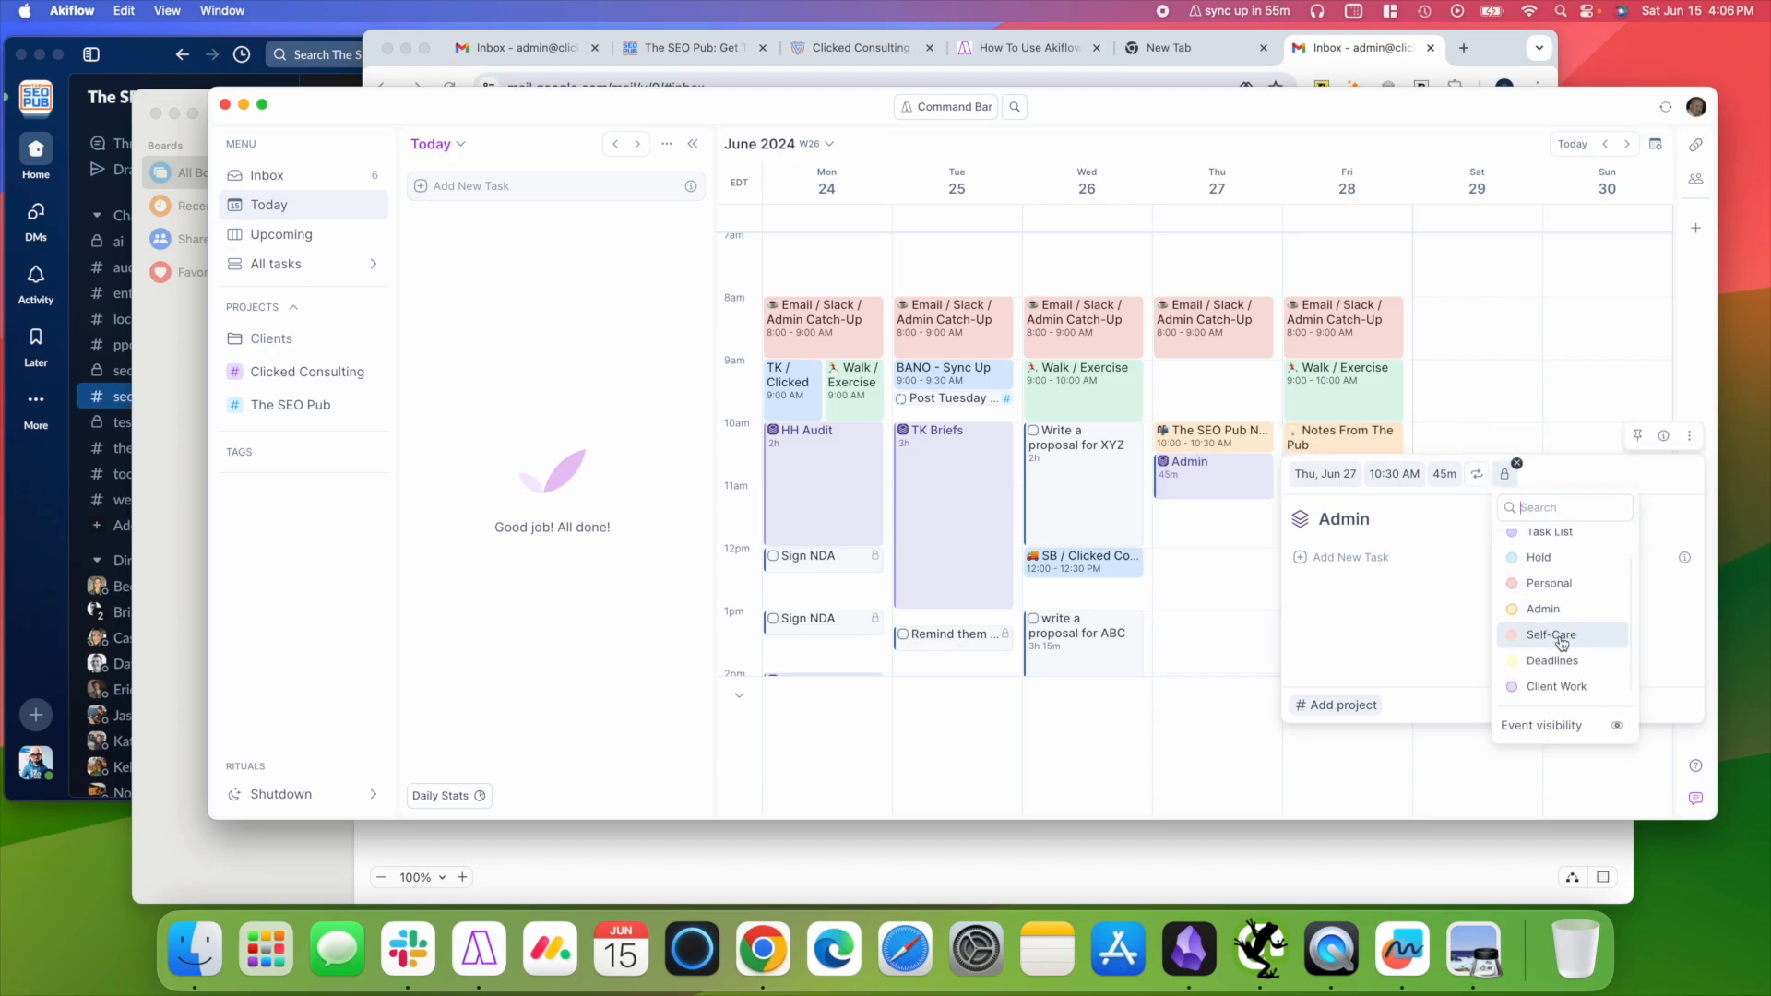
scroll(1559, 609, "down", 1)
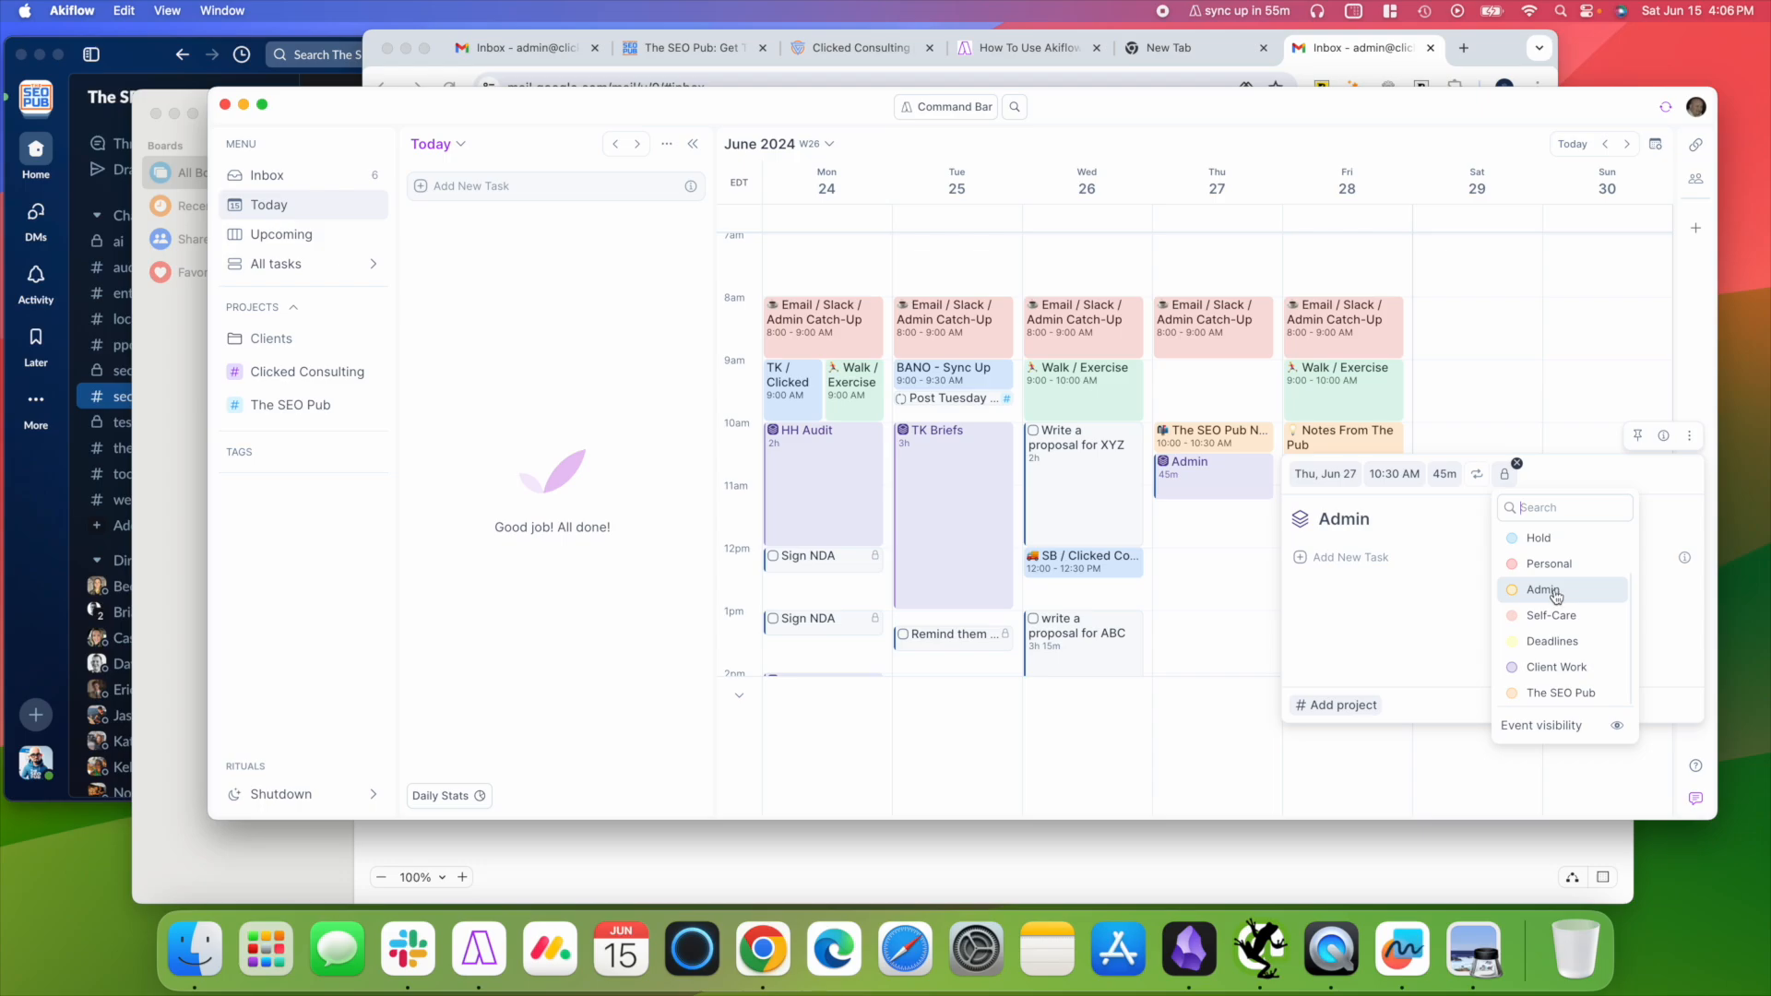
left_click(1556, 595)
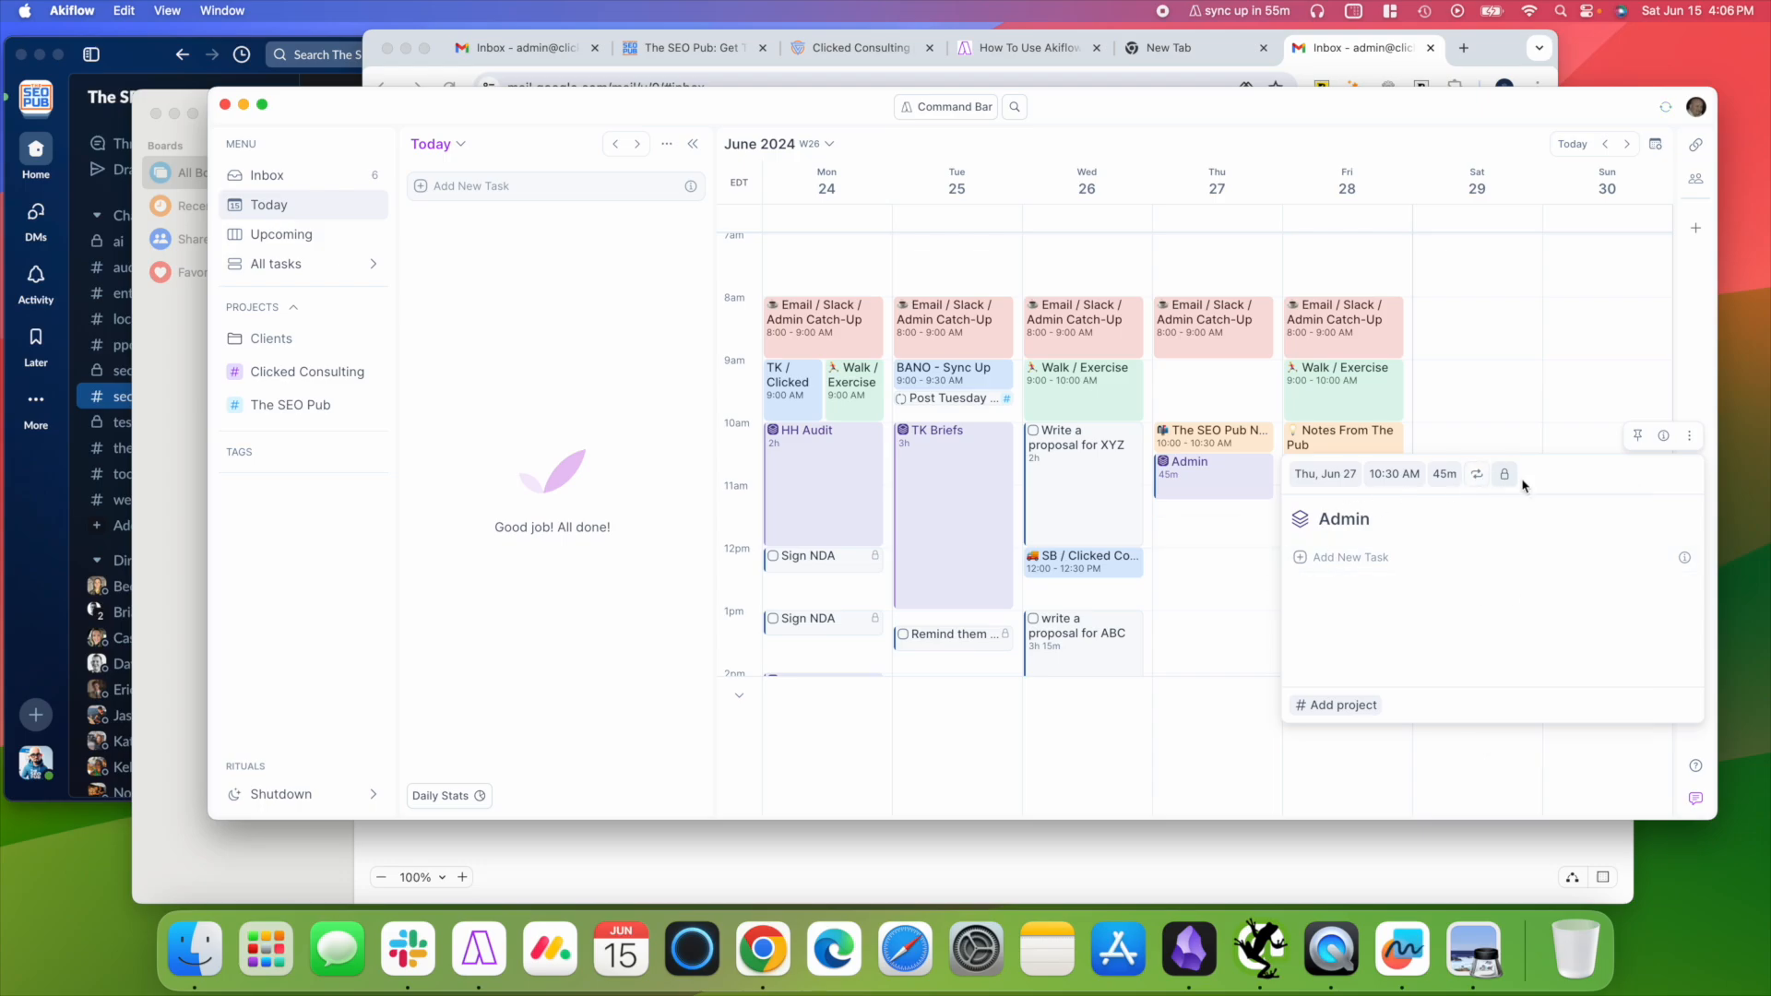
left_click(1239, 533)
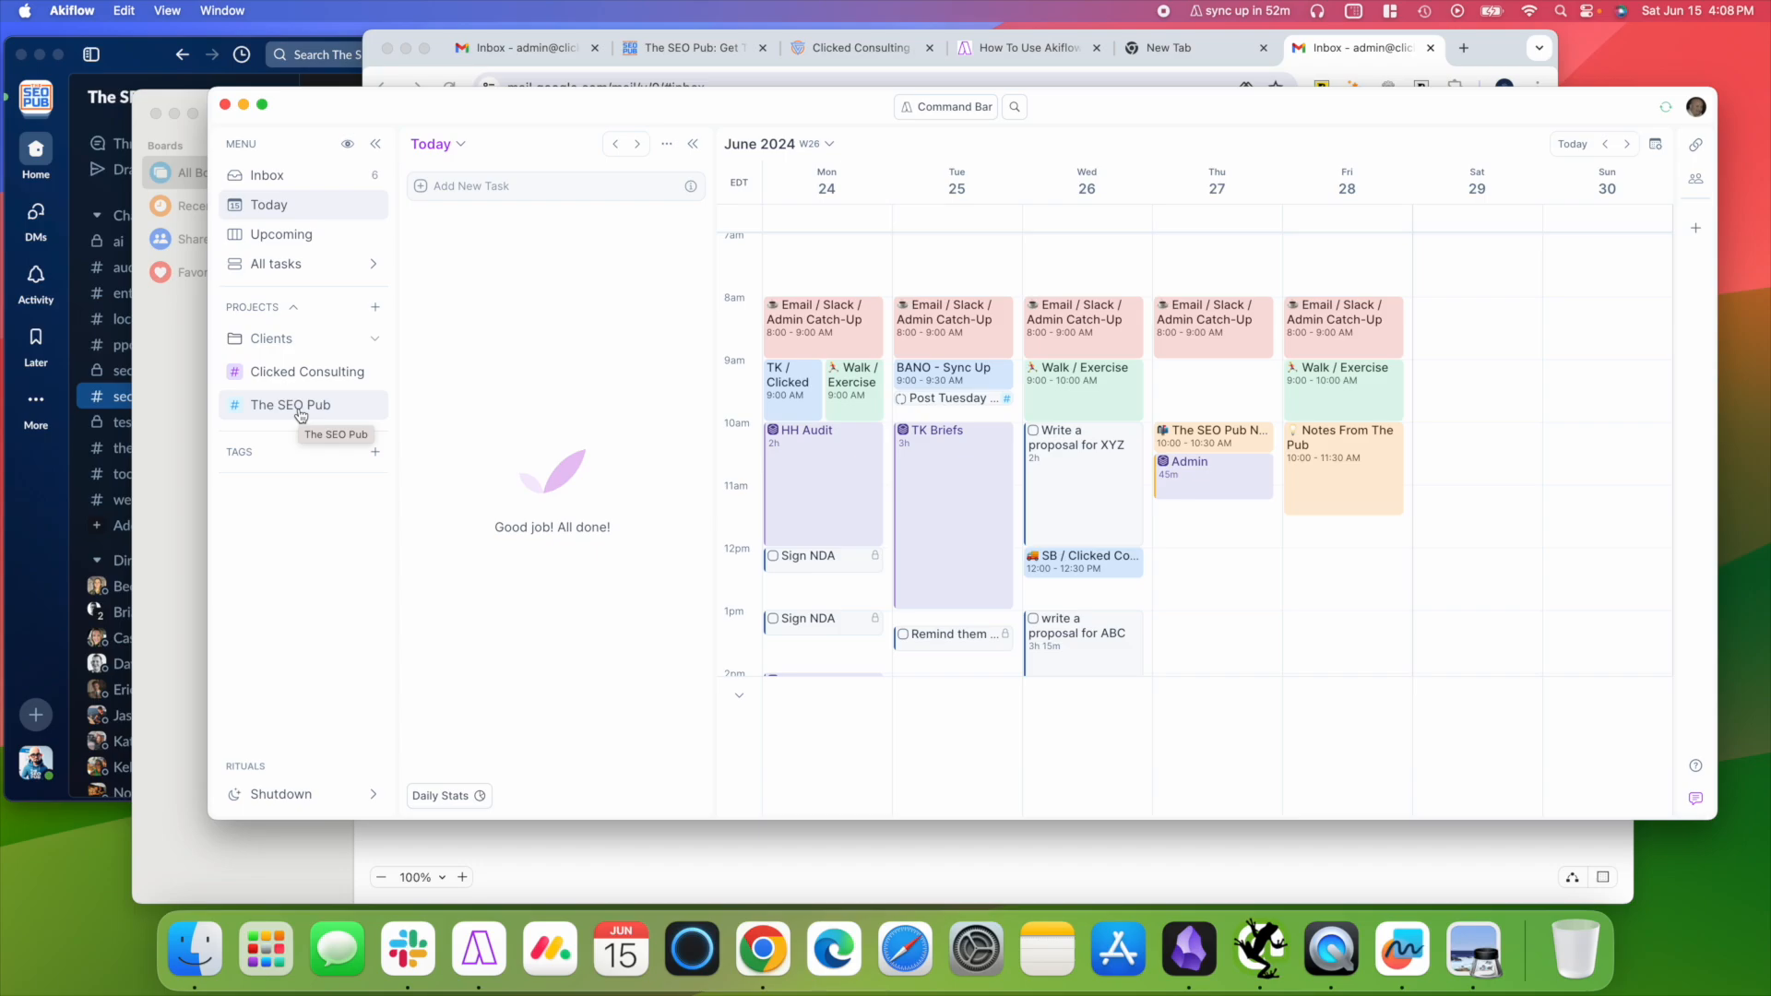
Create a 1-hour slot from The SEO Pub project on Thursday, June 27, at 12:00 PM.
left_click_drag(301, 416, 1249, 560)
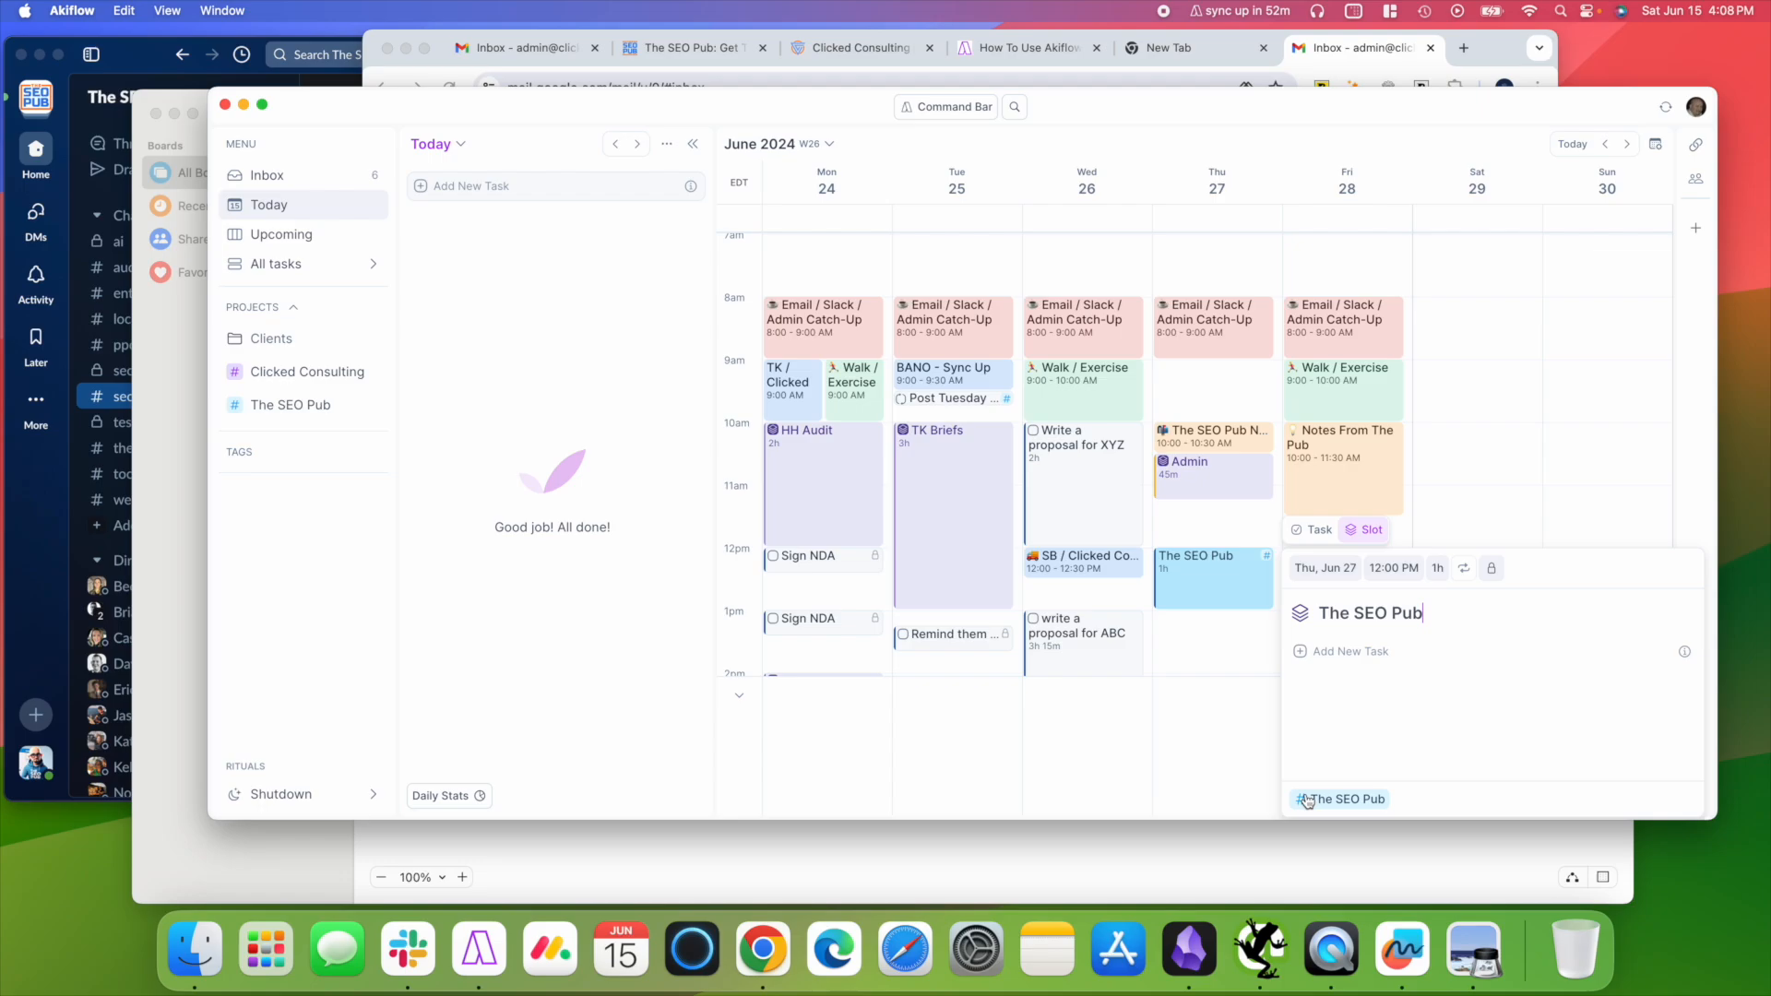
left_click(1092, 661)
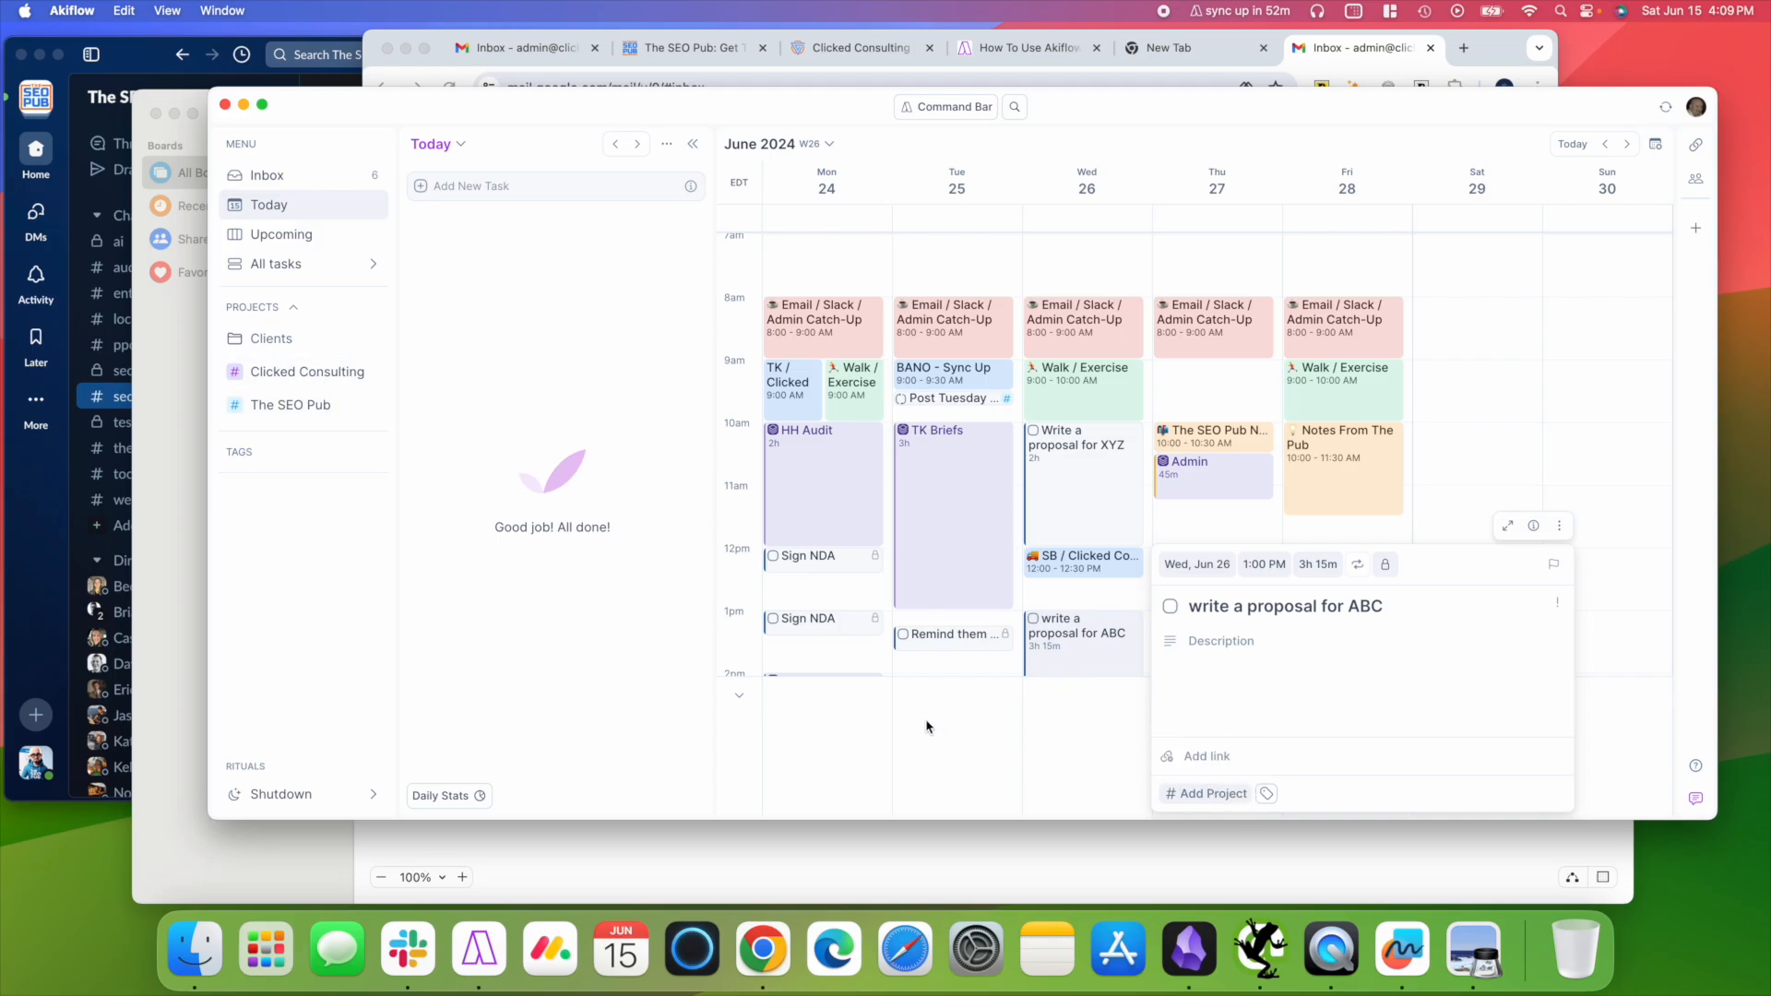
left_click(581, 664)
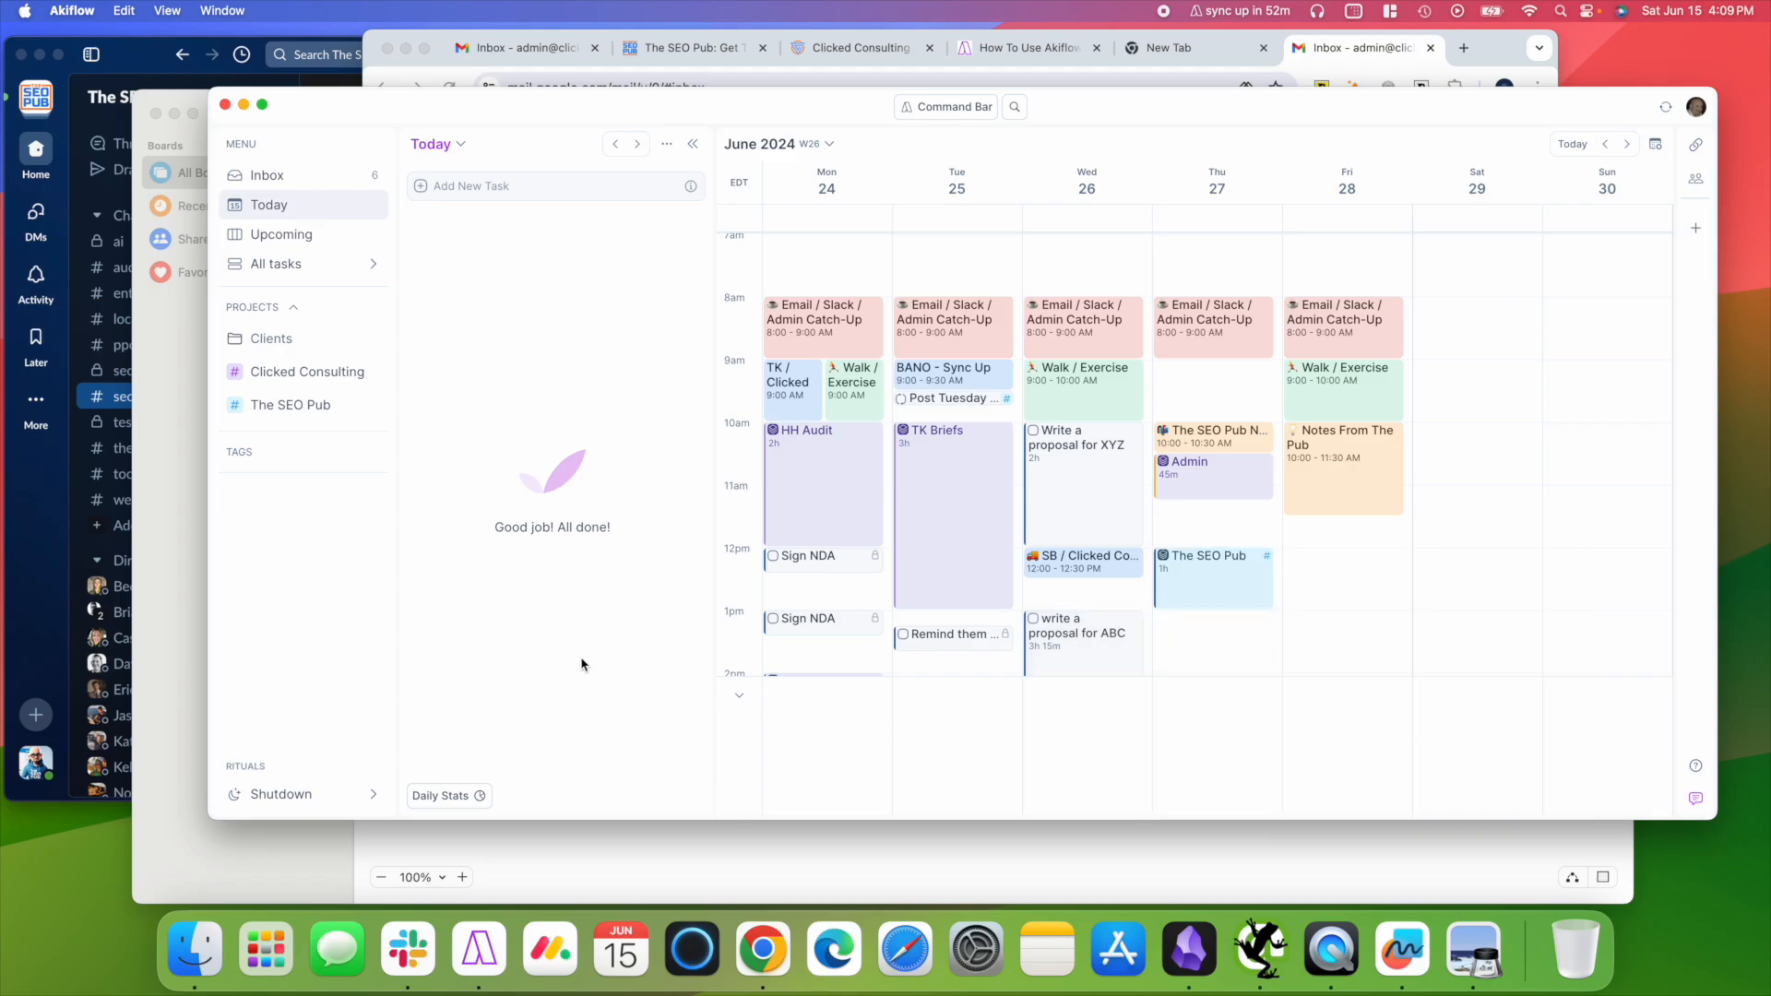
Mark shareable availabilities on Friday, June 28, 12:00–2:00 PM, Saturday, June 29, 10:15 AM–1:00 PM, and Sunday, June 30, 10:15 AM–1:15 PM.
left_click(1697, 148)
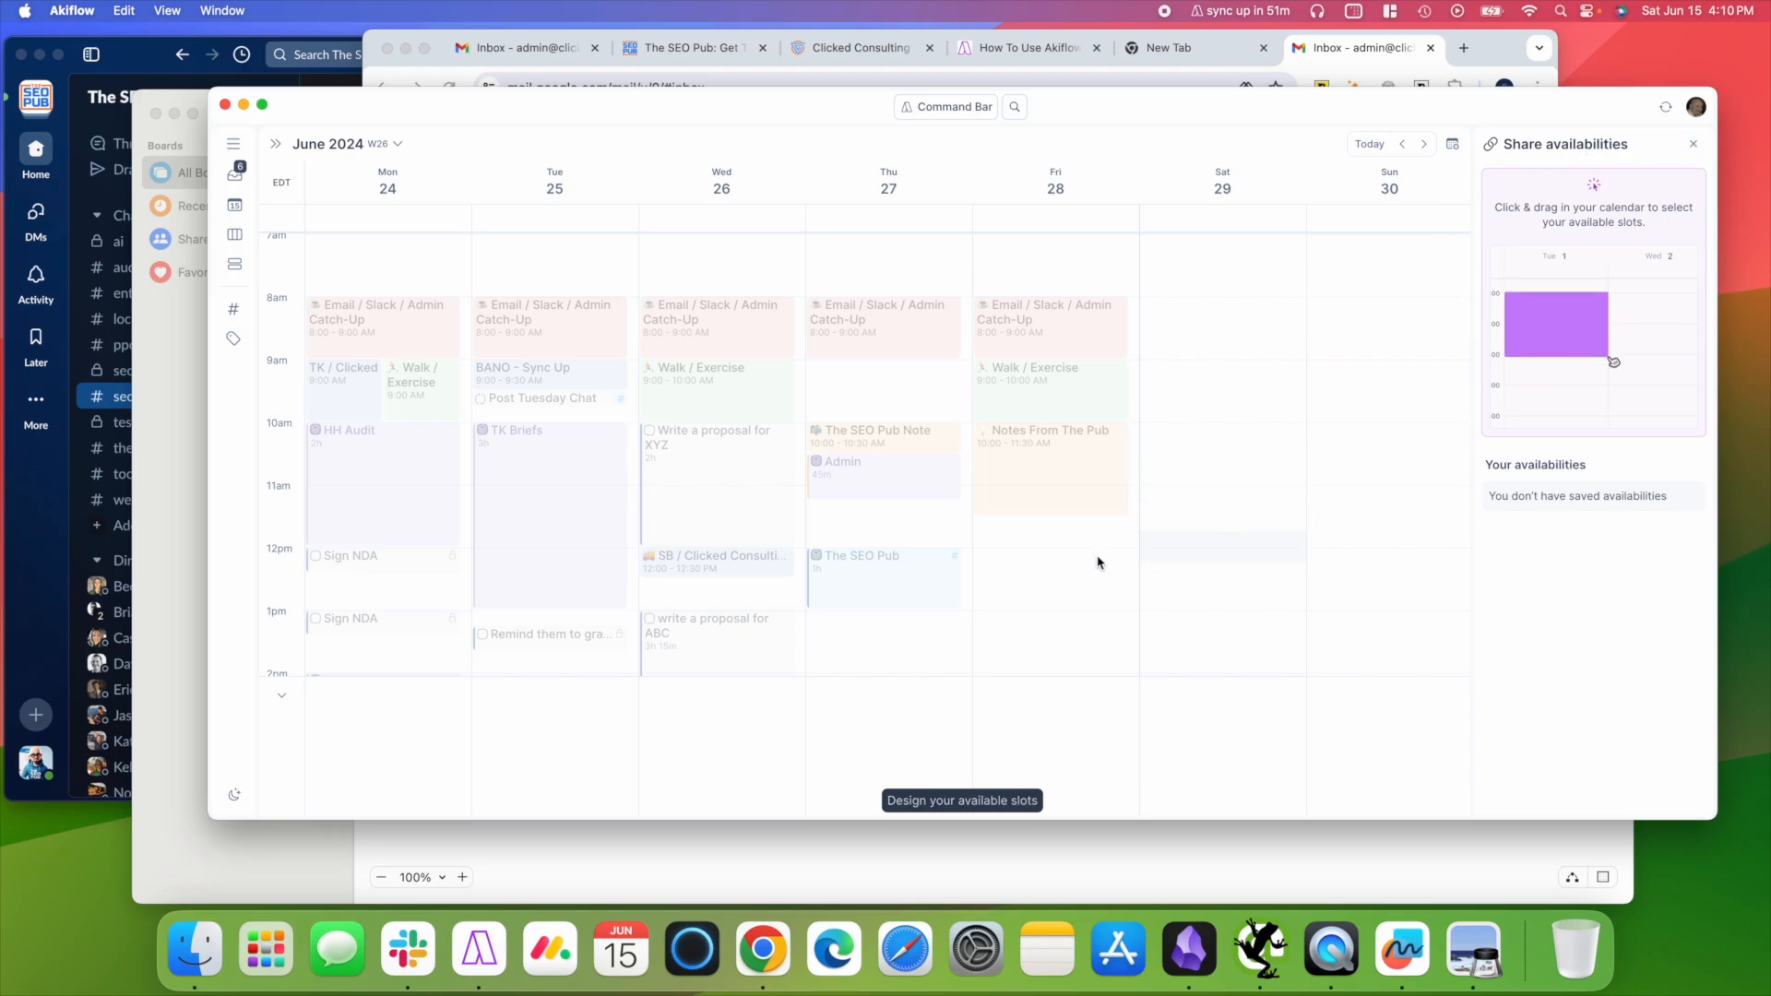
left_click_drag(1012, 556, 1001, 673)
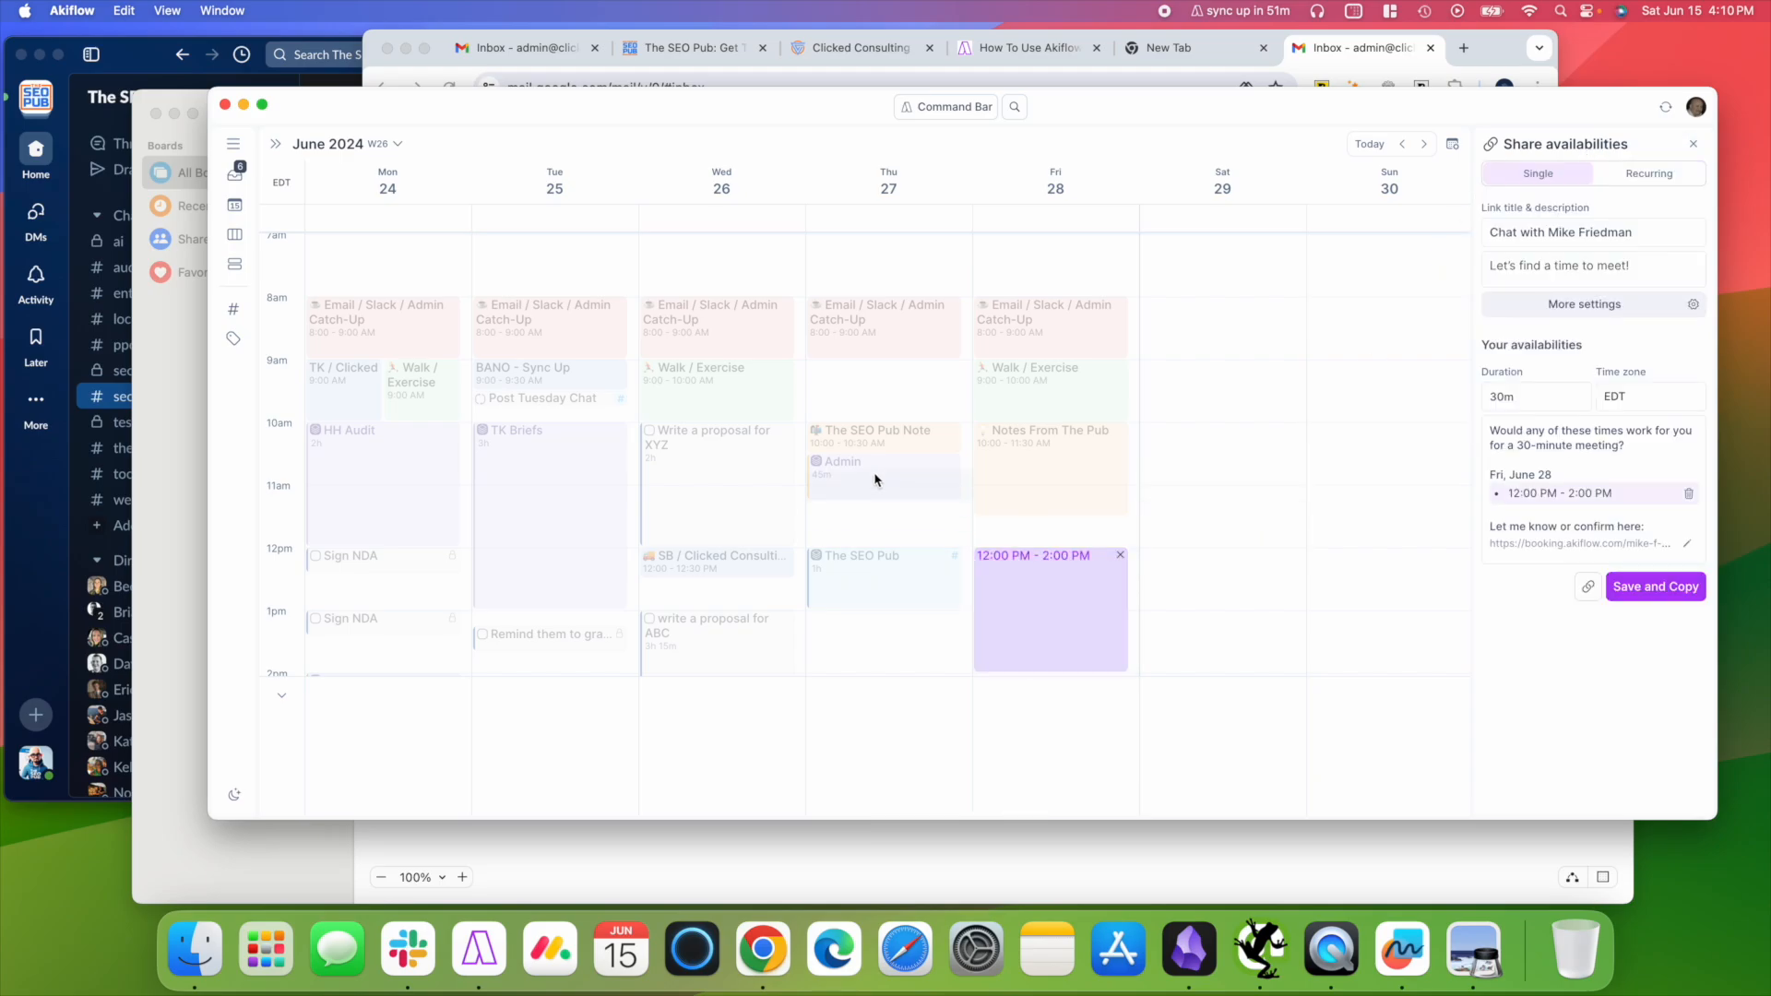
left_click_drag(1197, 451, 1203, 611)
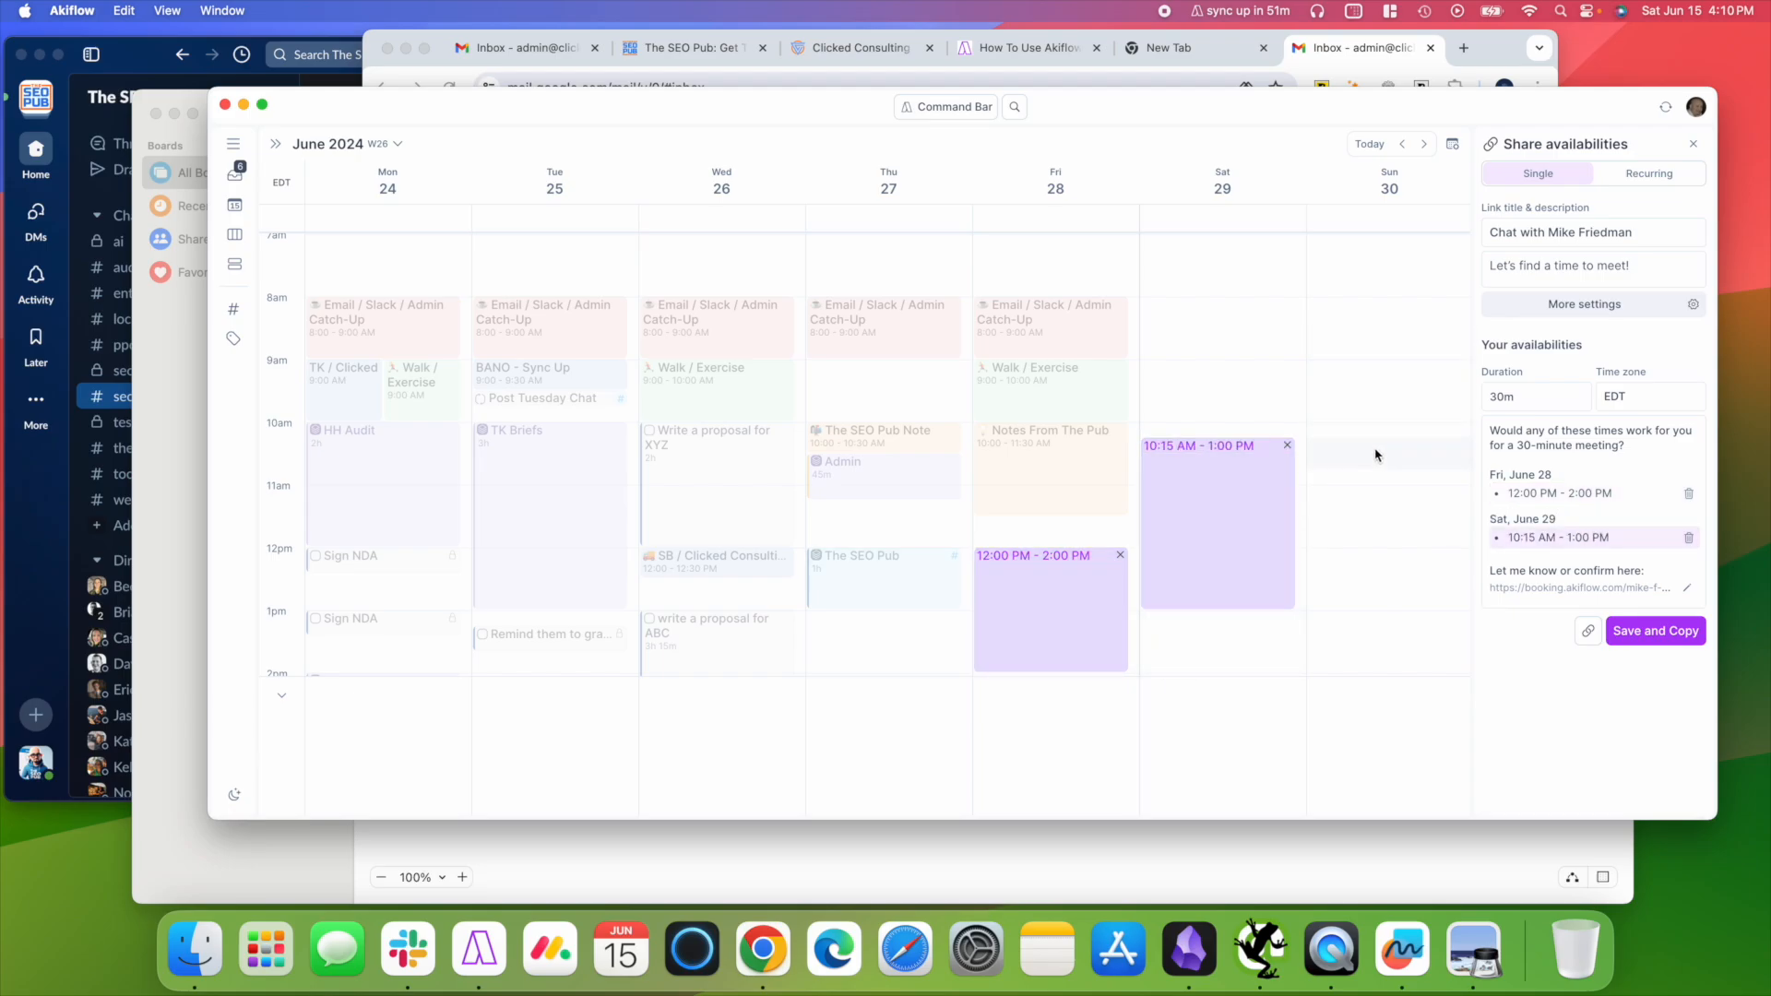
left_click_drag(1375, 455, 1373, 623)
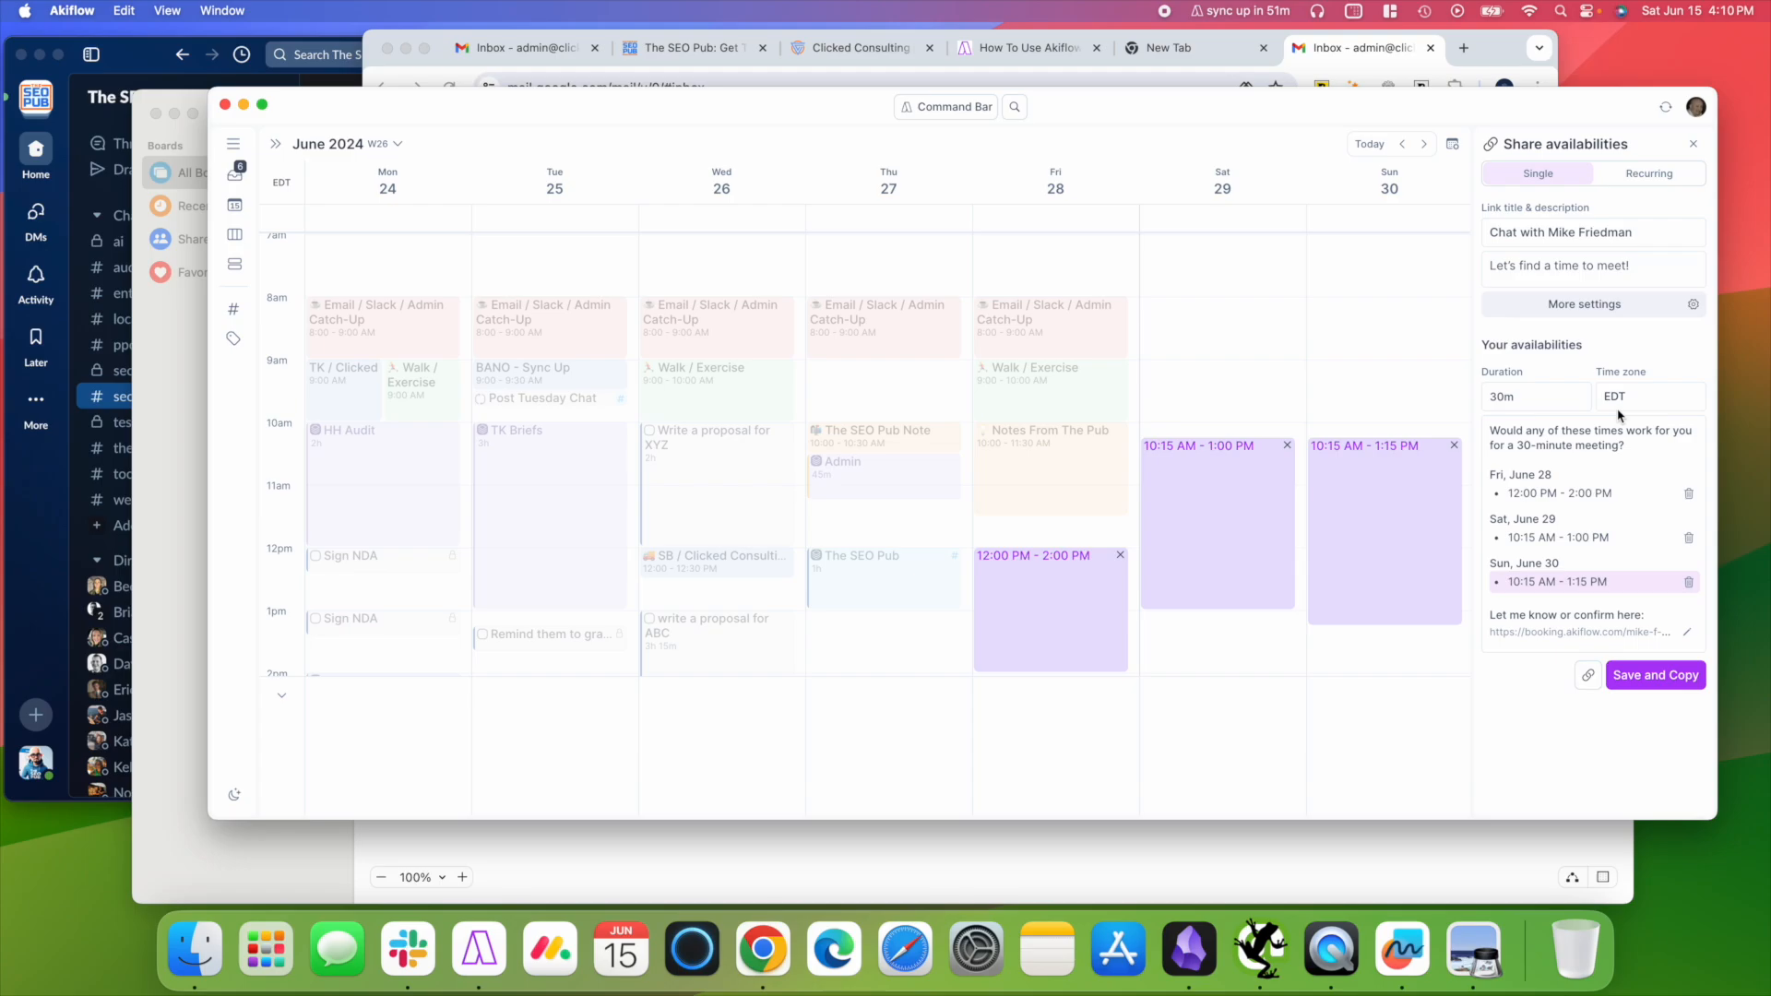
Set the availability link's meeting location to Zoom, then save the availabilities and copy the booking link.
left_click(1585, 304)
left_click(1305, 293)
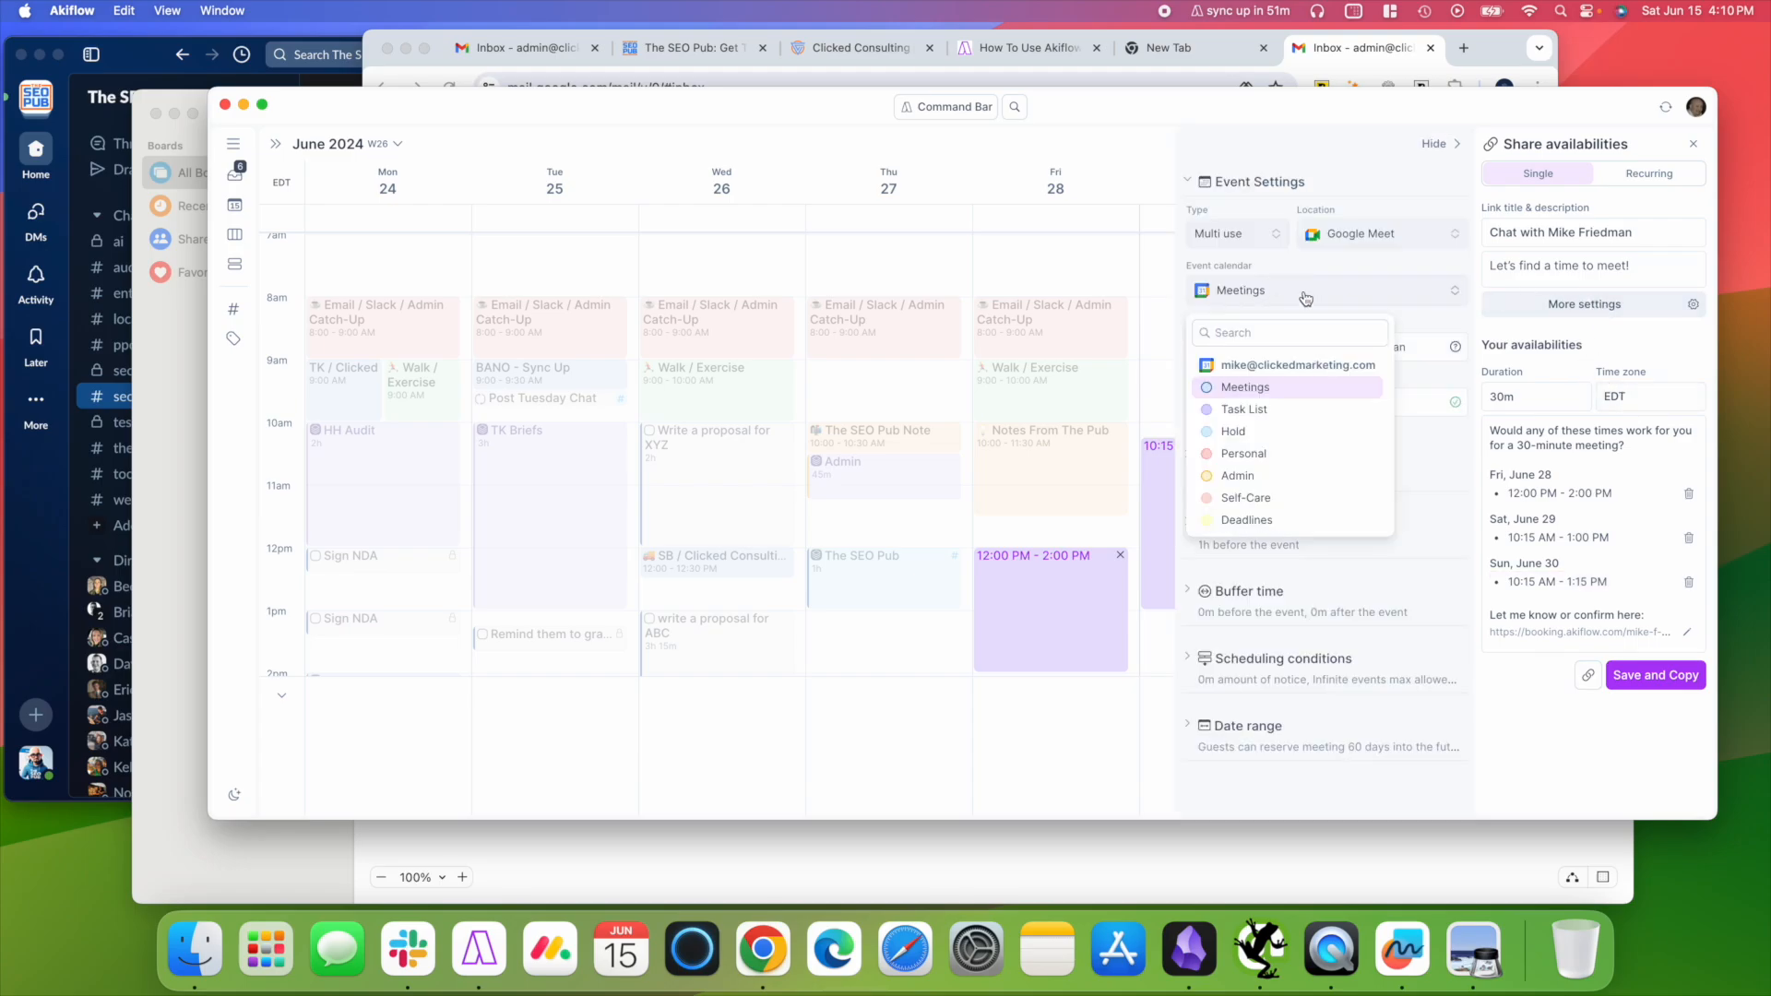
left_click(1305, 295)
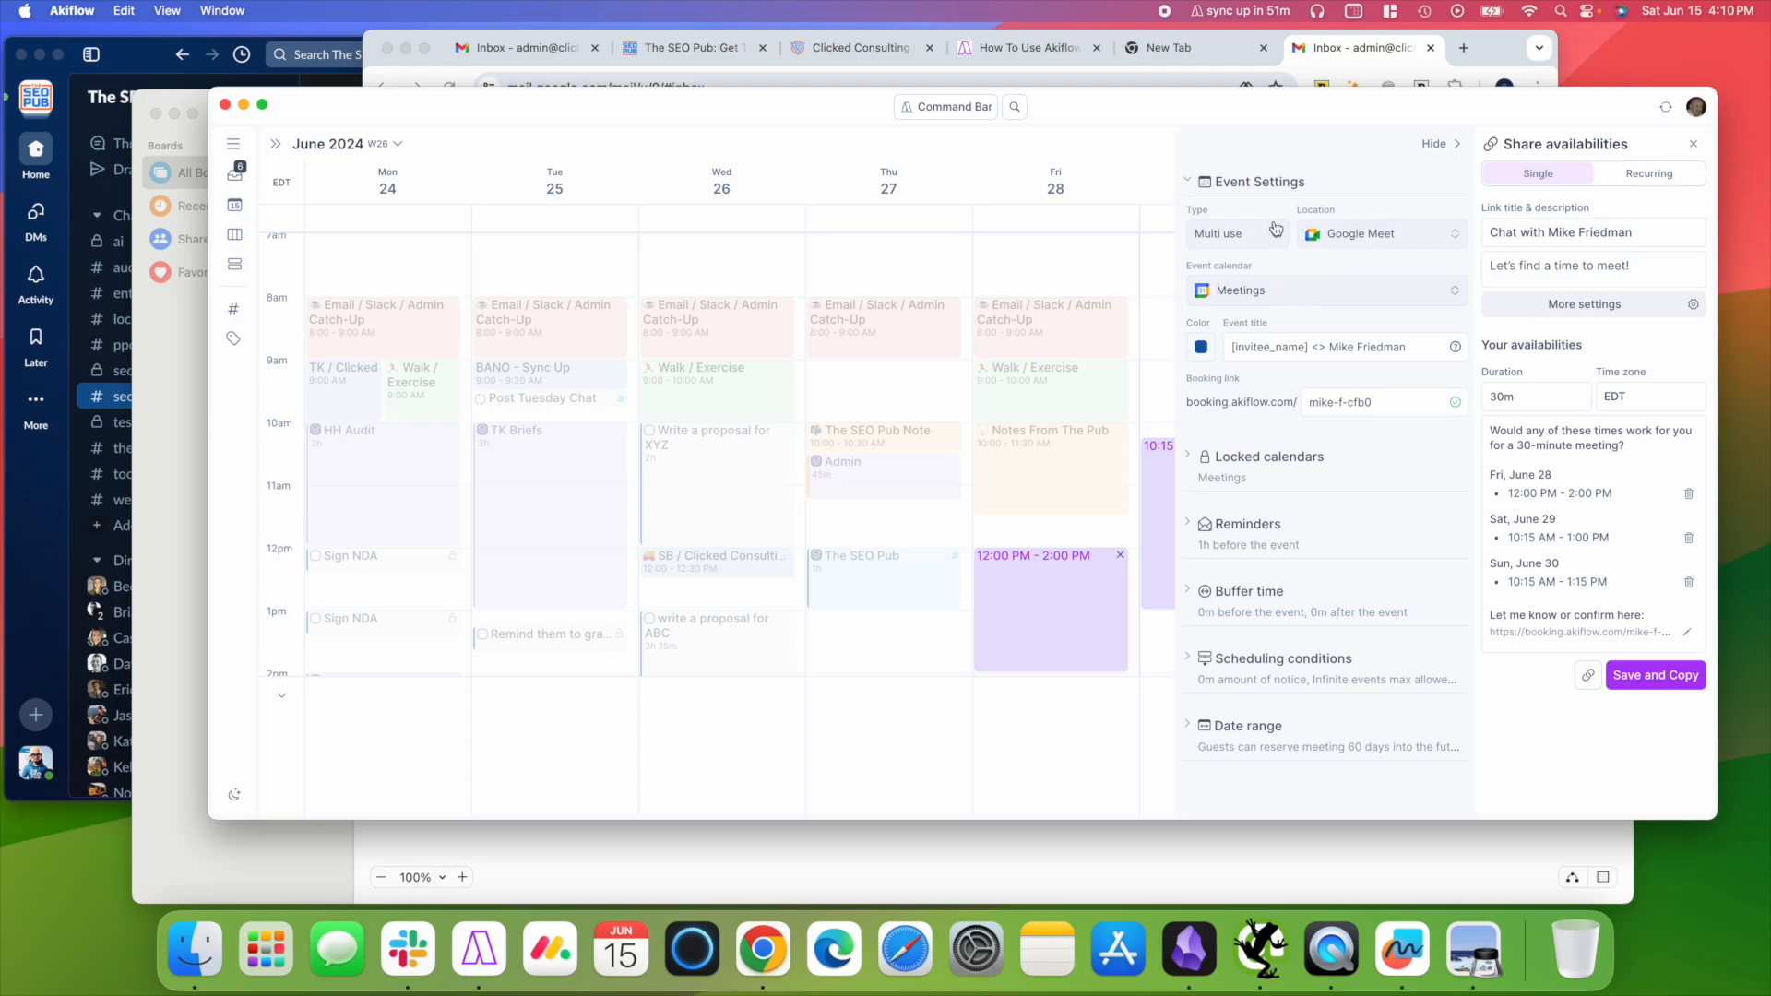
left_click(1386, 238)
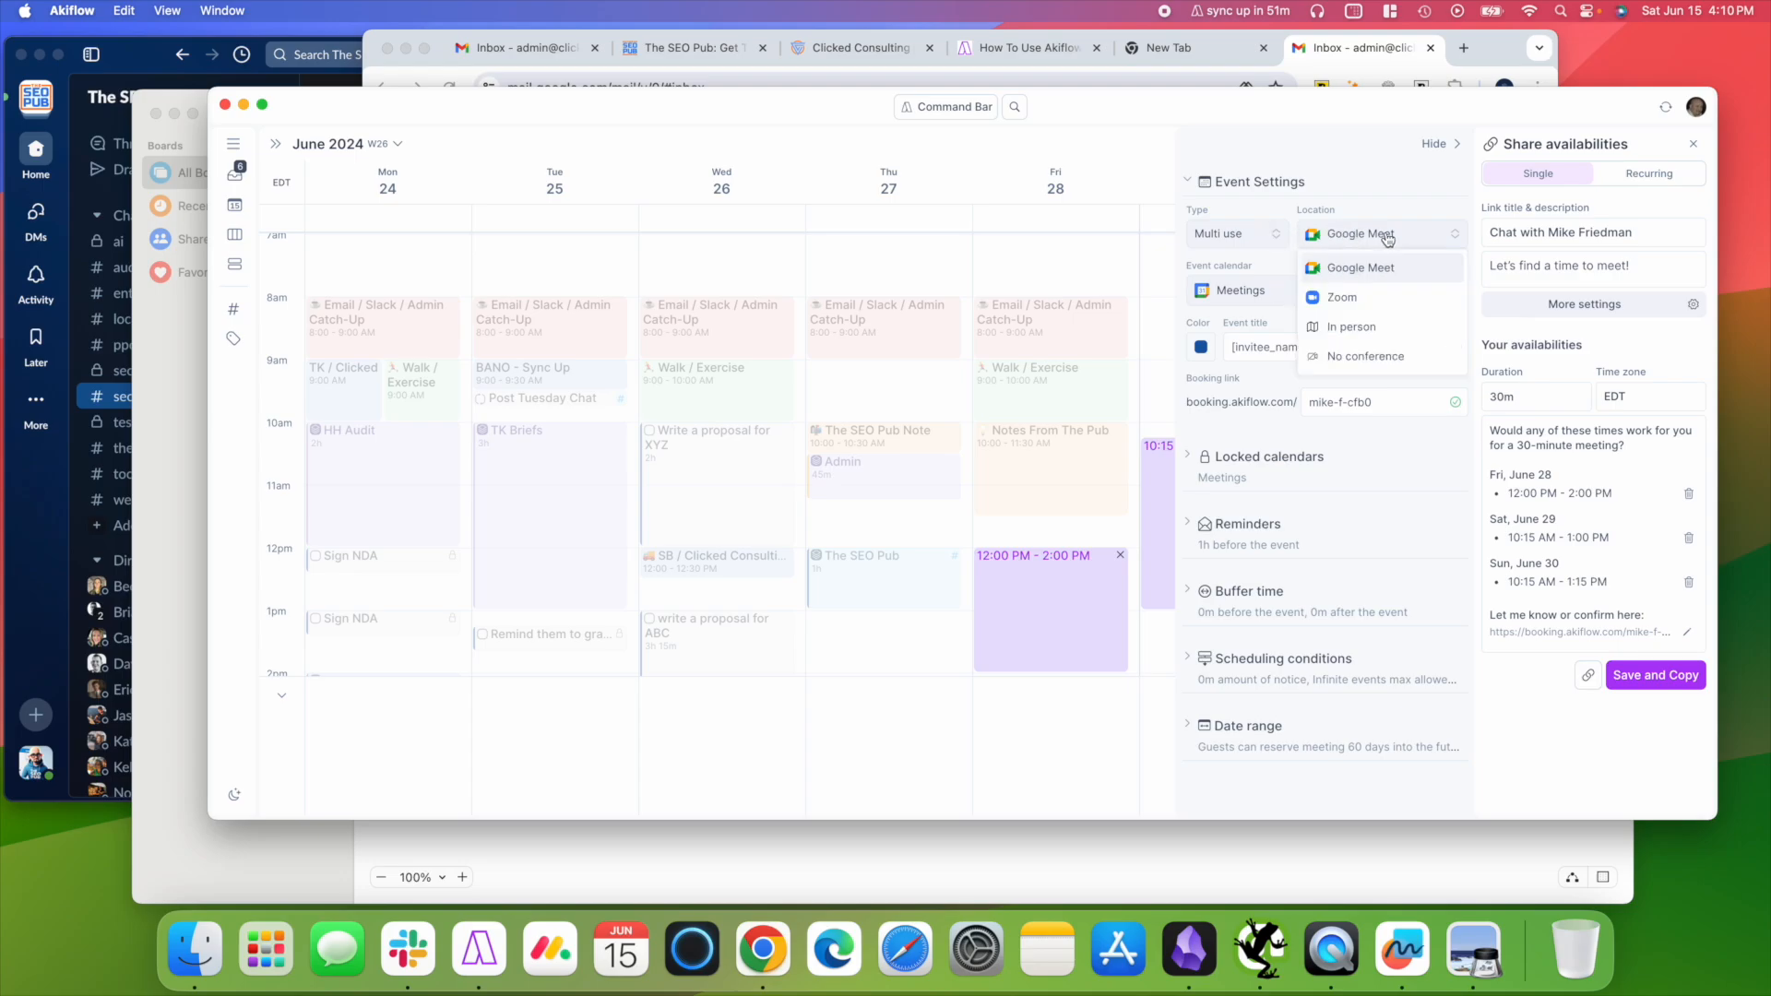
left_click(1347, 298)
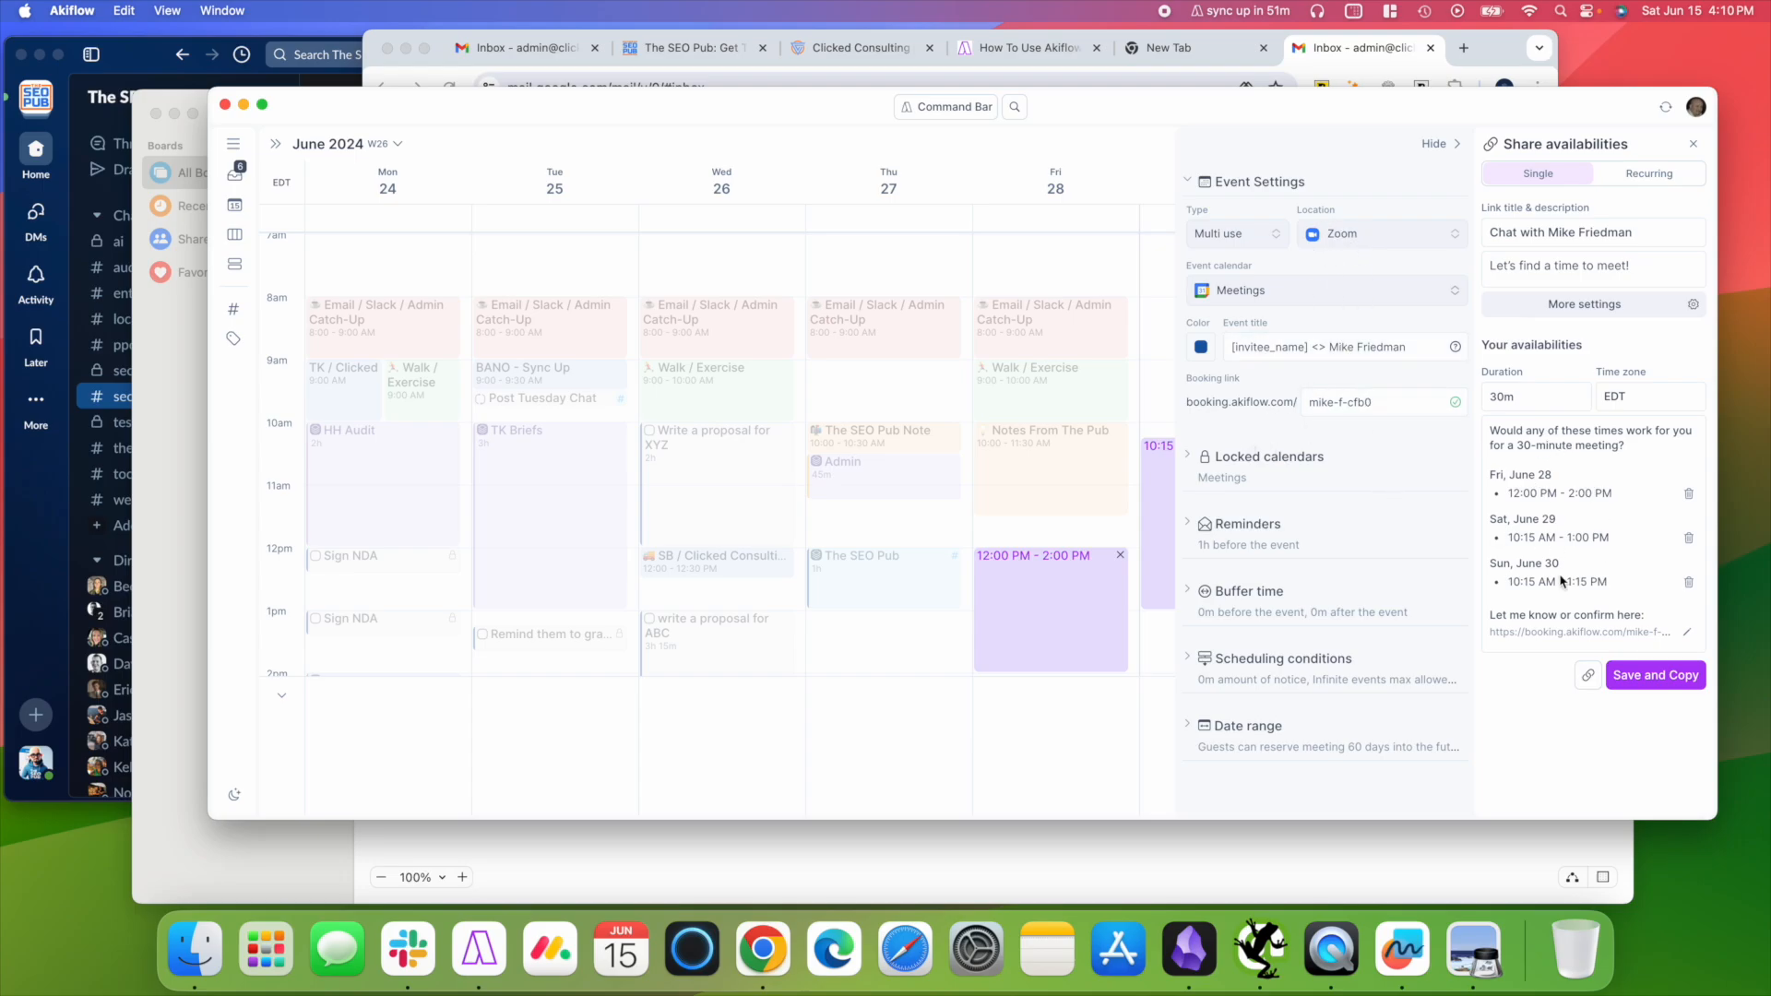
left_click(1668, 682)
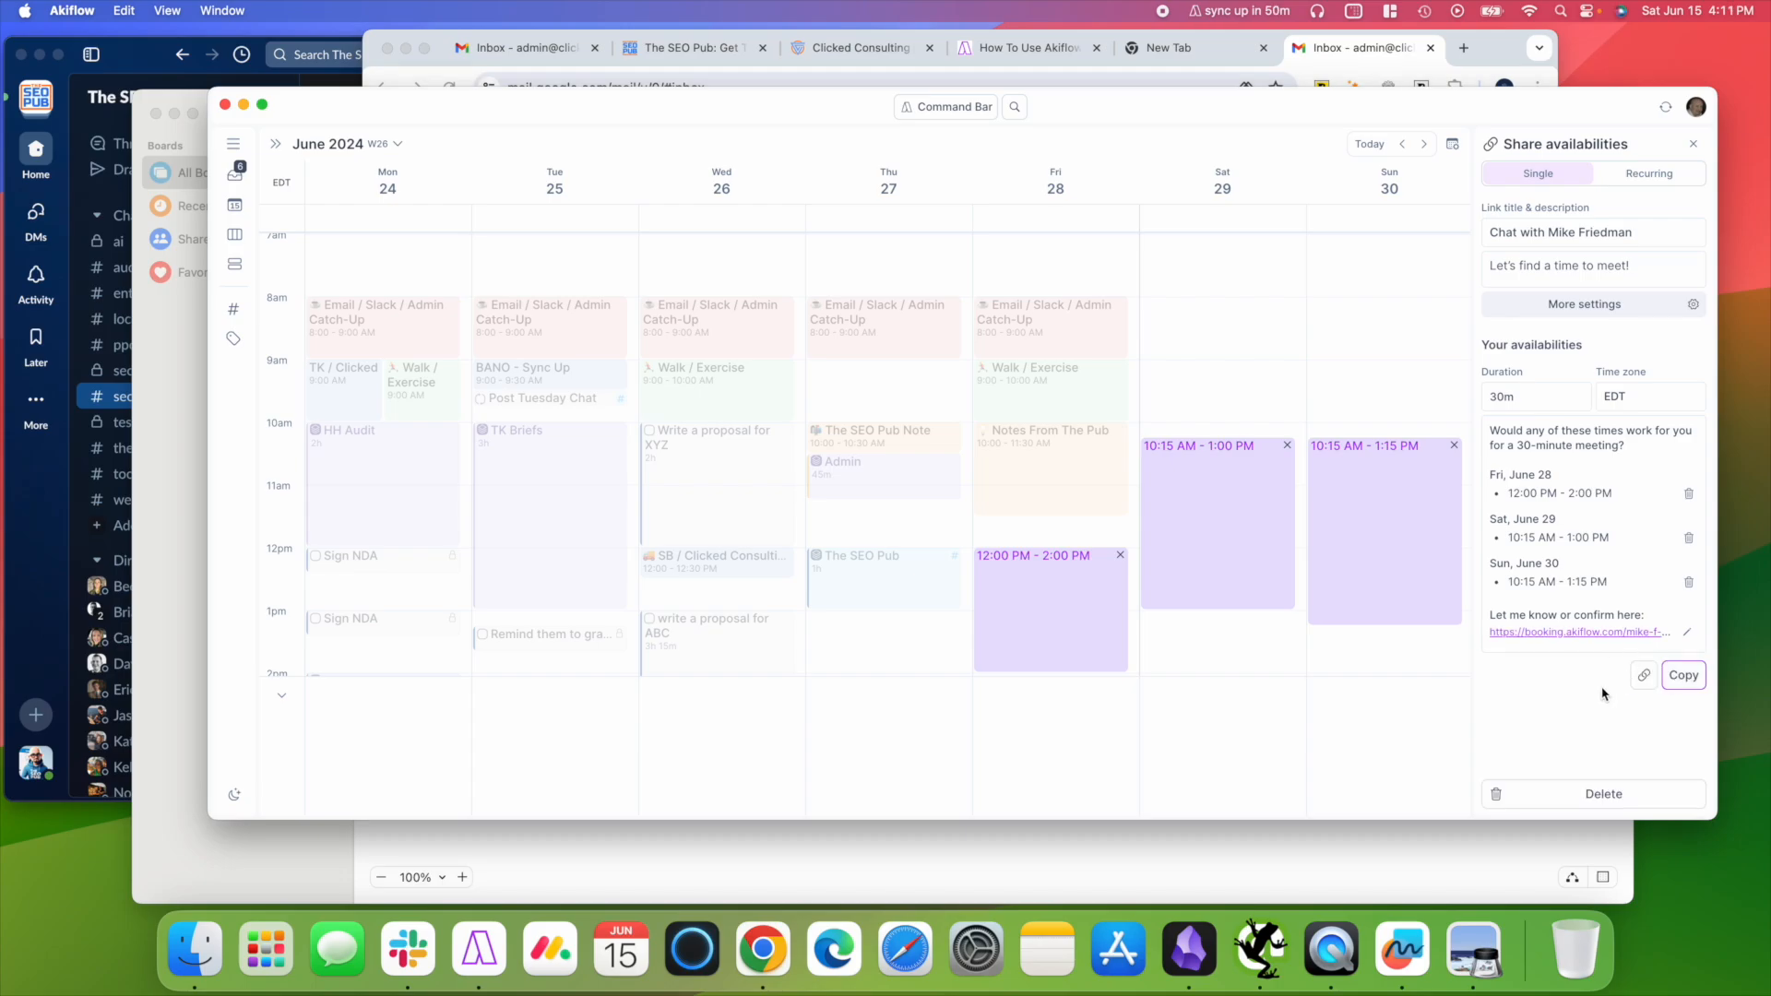
left_click(1645, 681)
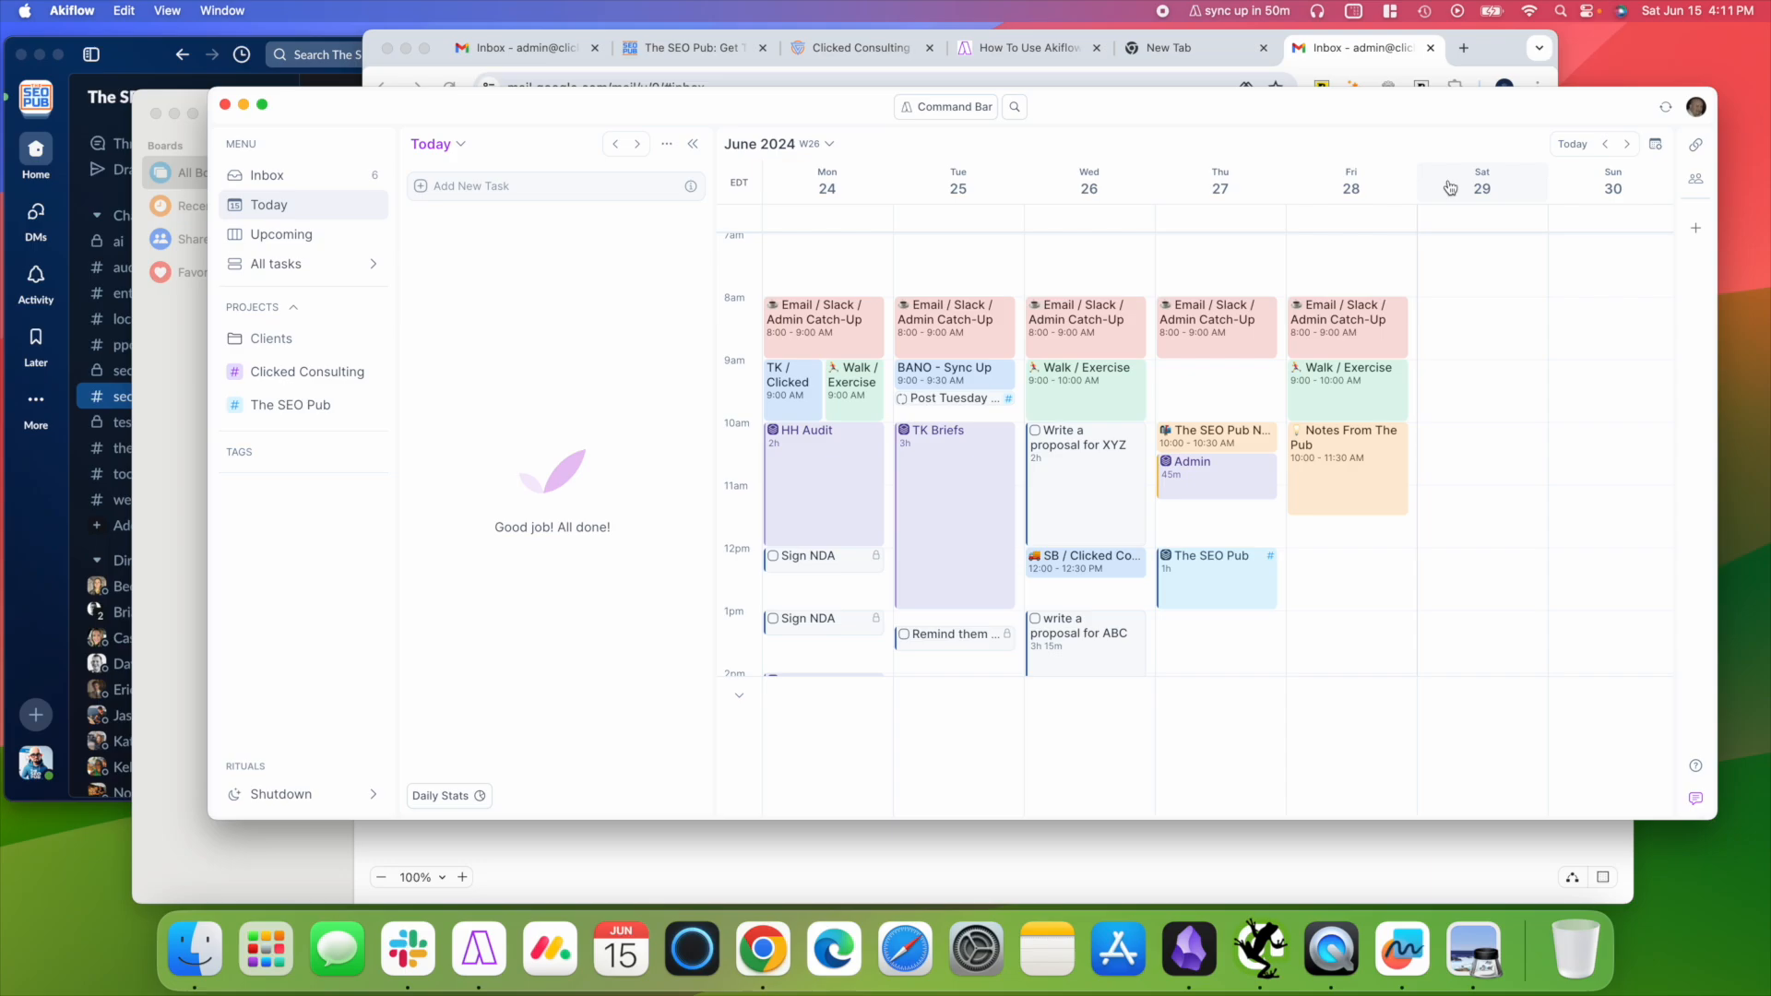
Open the copied booking link in a new Chrome tab, check the times offered on June 29 and 30, and close it.
left_click(1464, 48)
key("super+v")
key("Return")
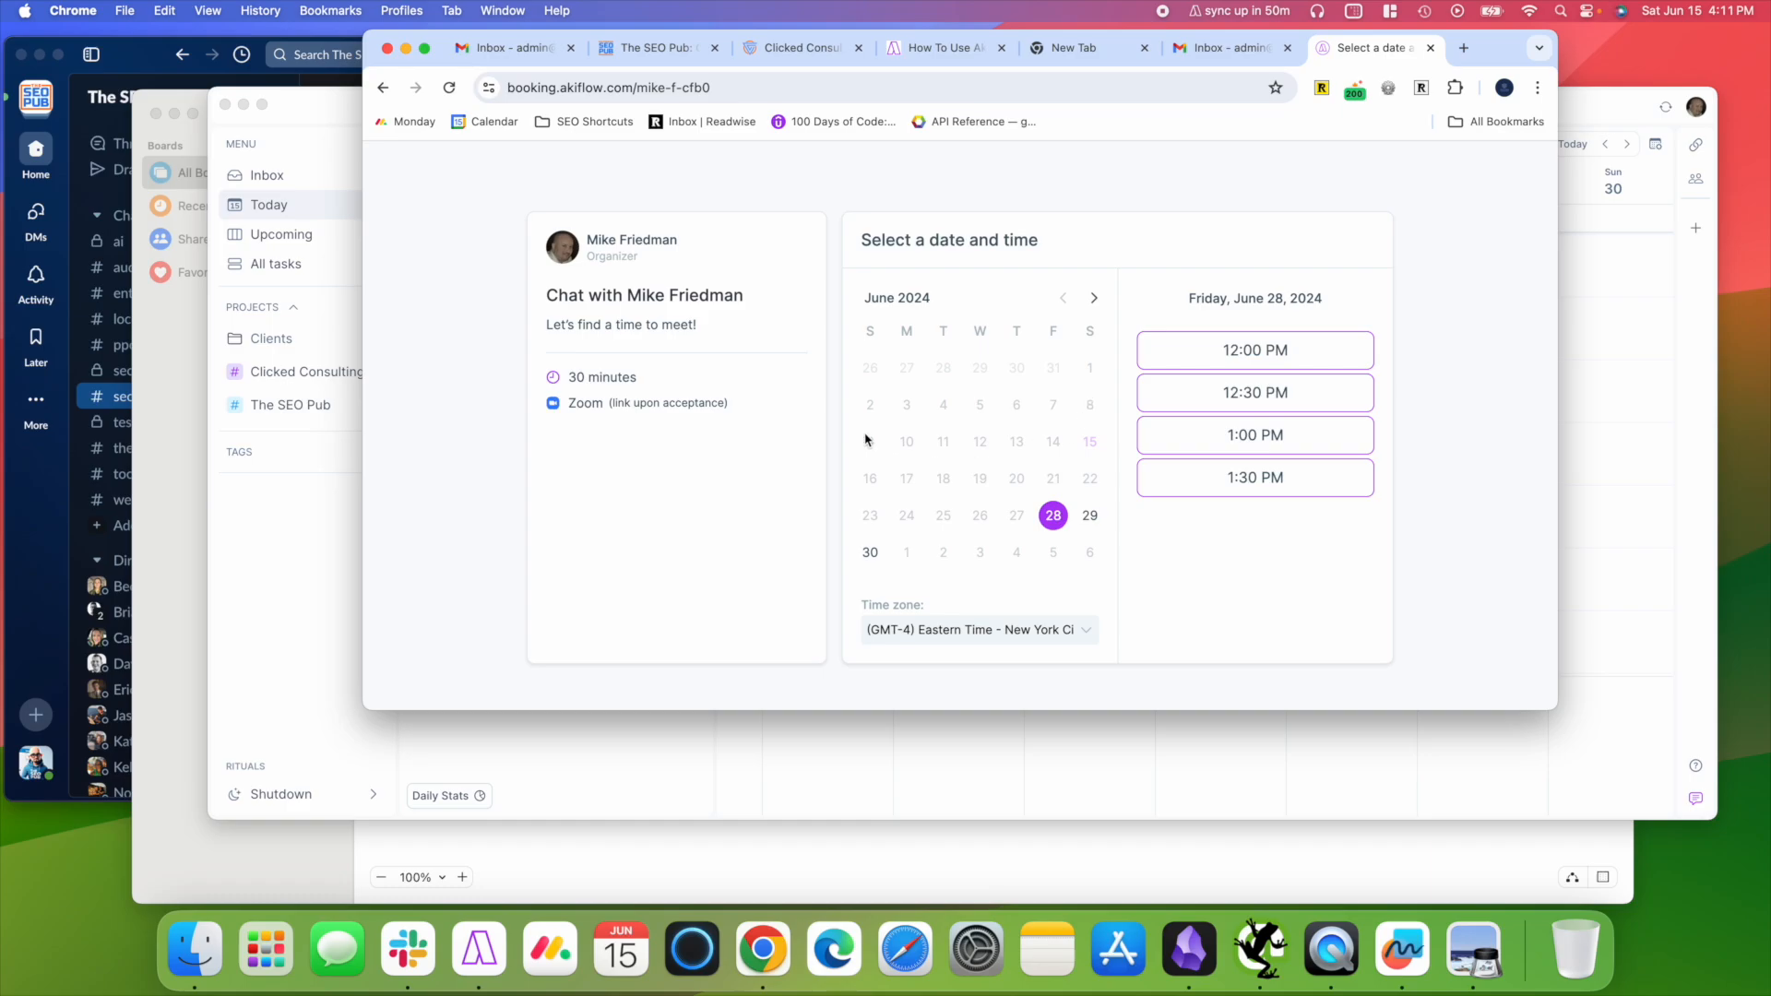
left_click(1091, 516)
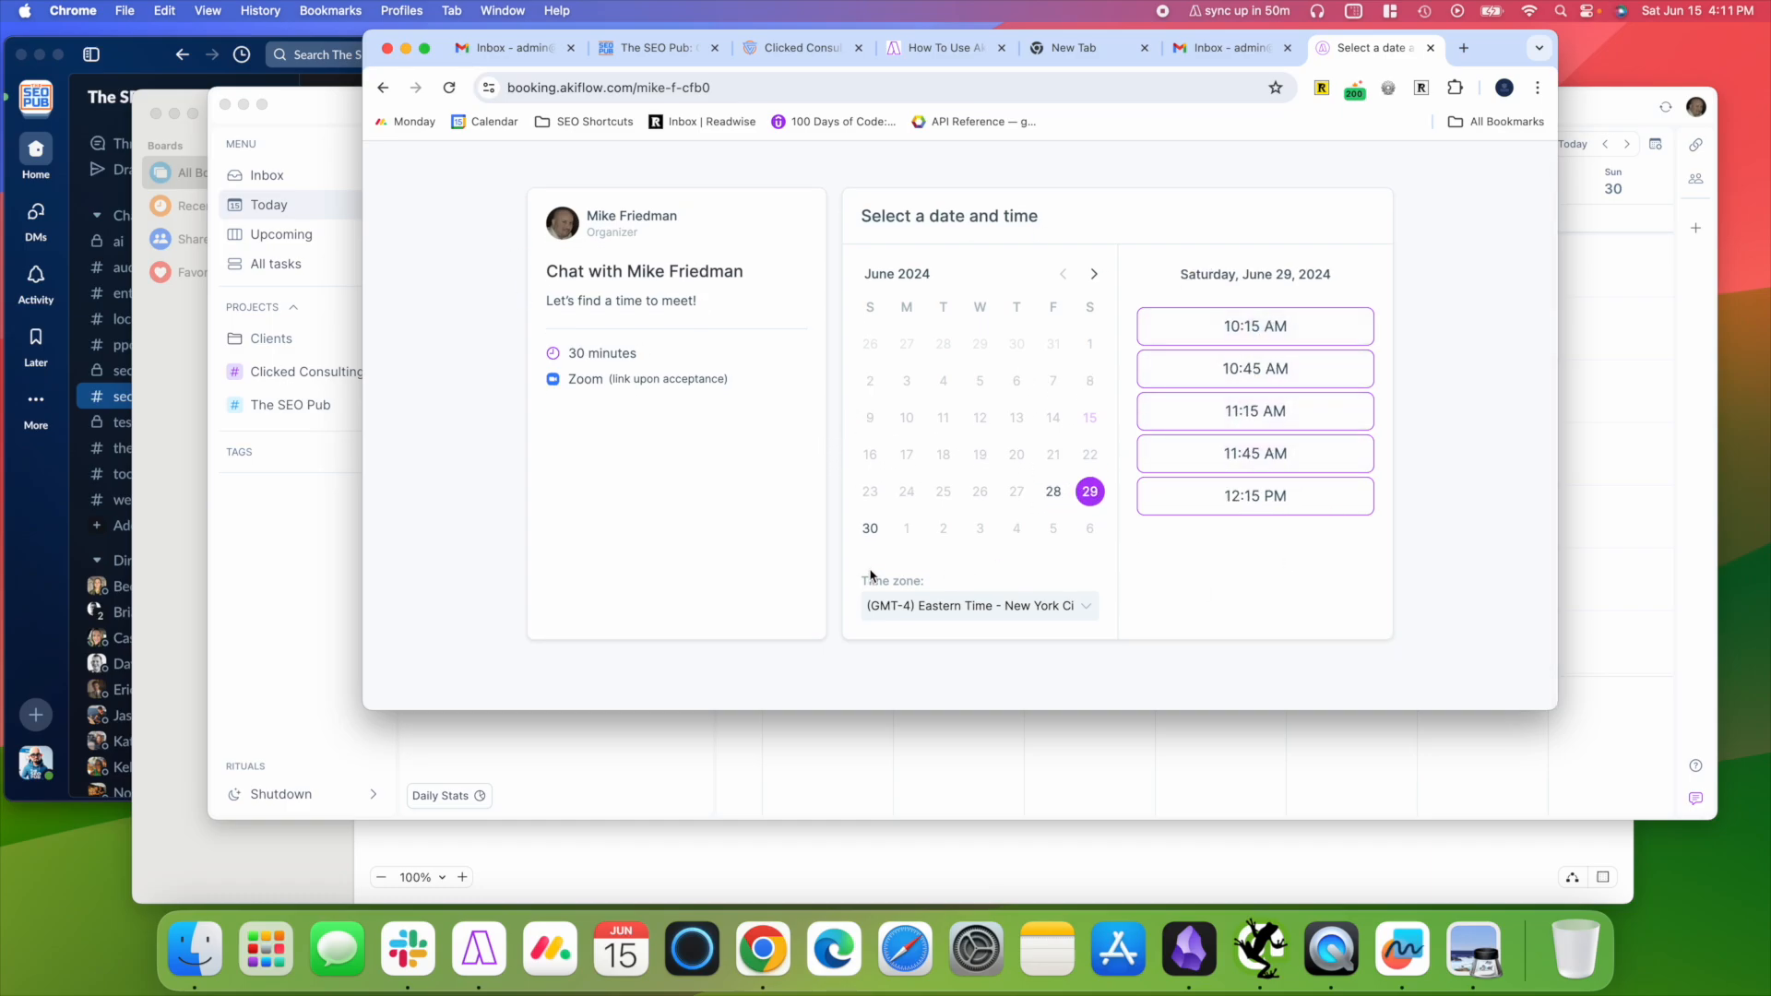
left_click(870, 527)
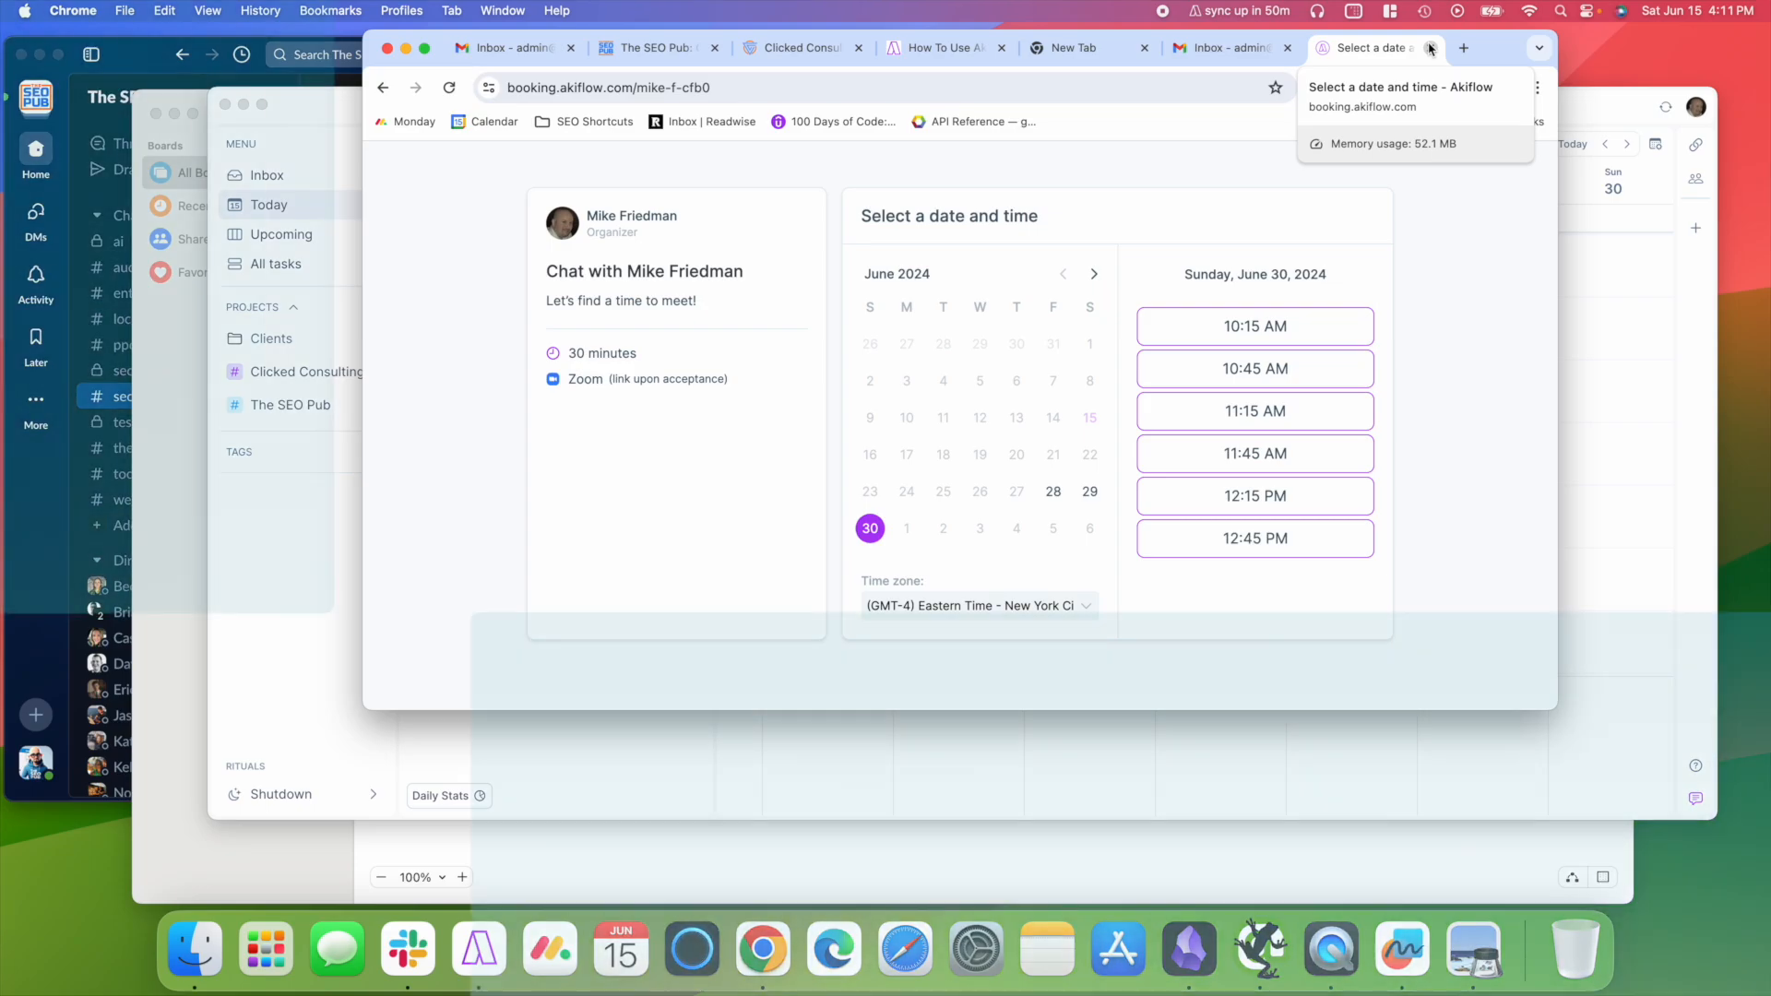
left_click(1428, 48)
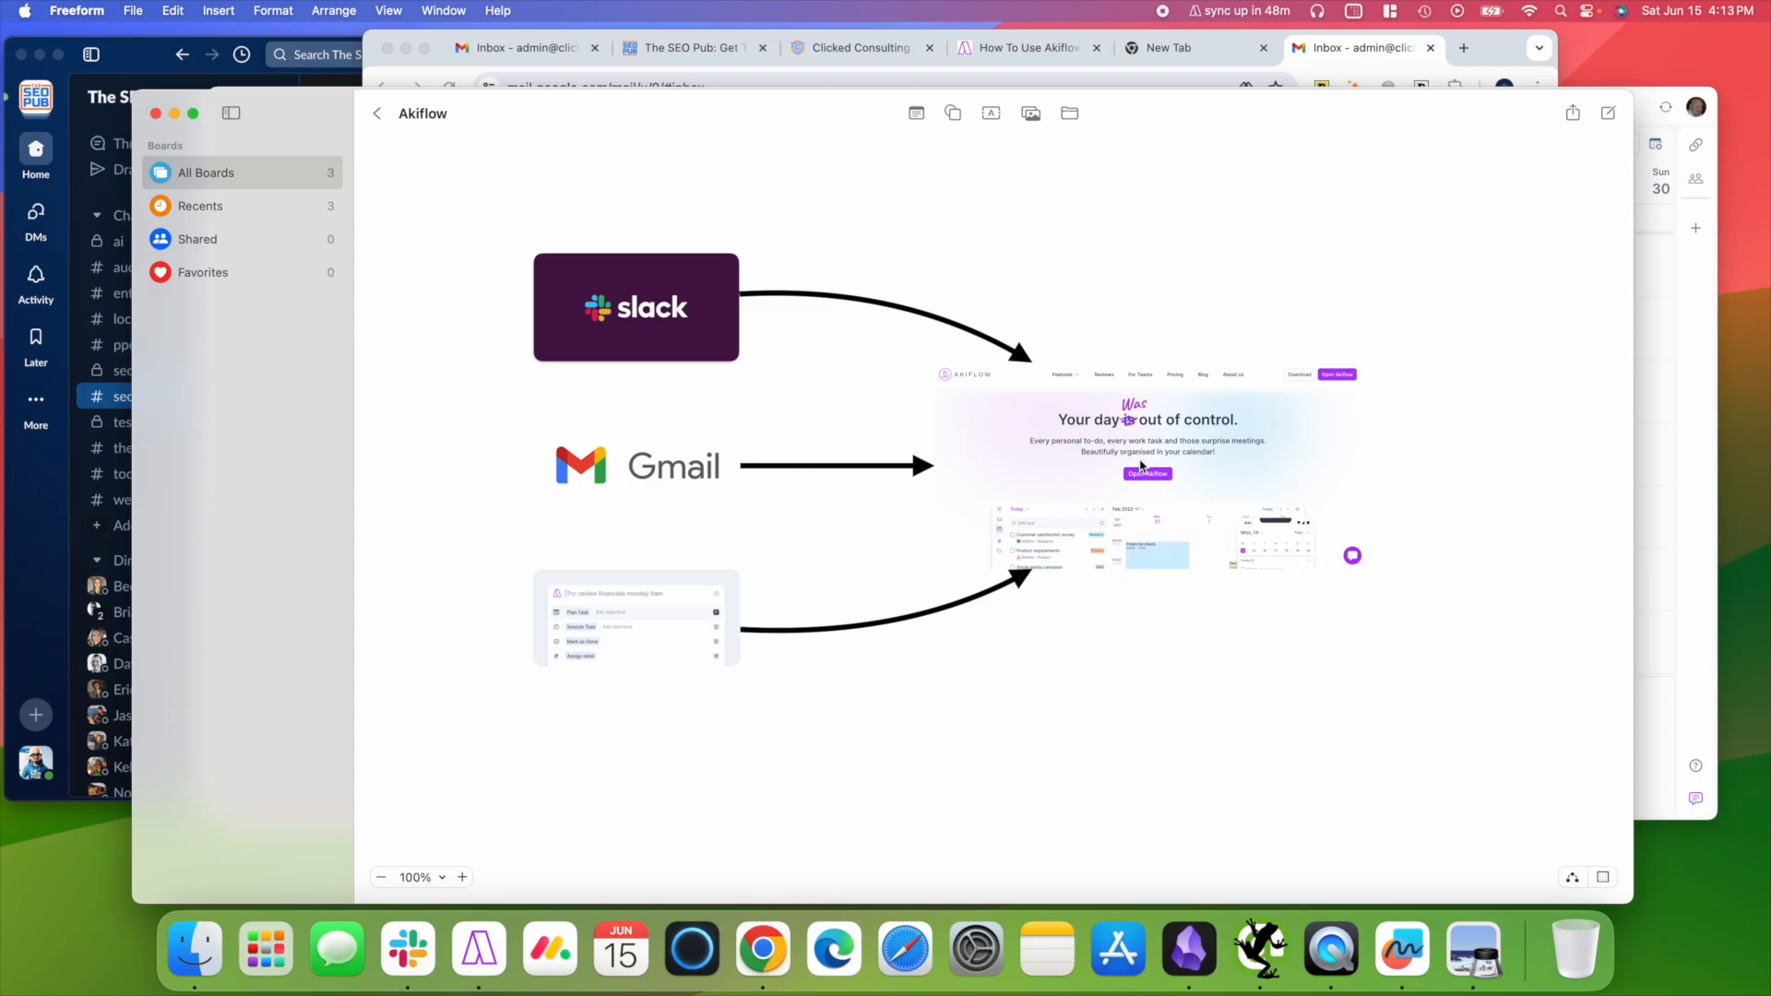
Bring Akiflow to the front, then switch to The SEO Pub website in Chrome.
left_click(1699, 297)
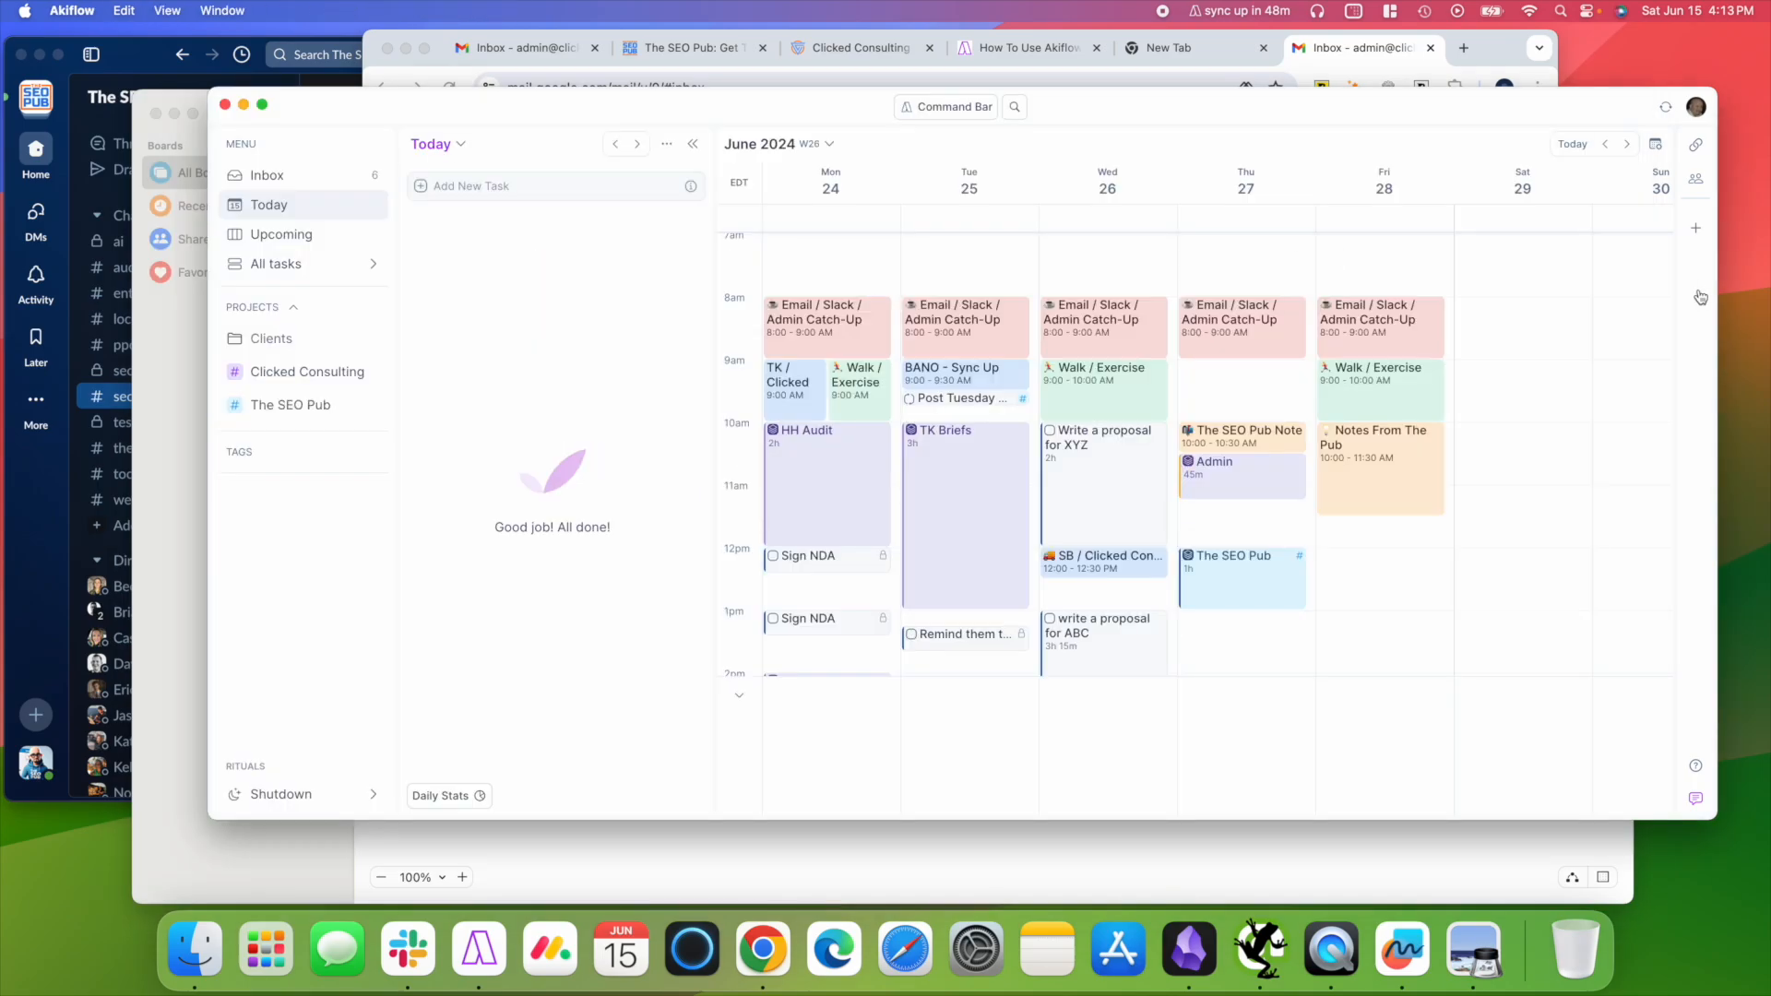
left_click(708, 52)
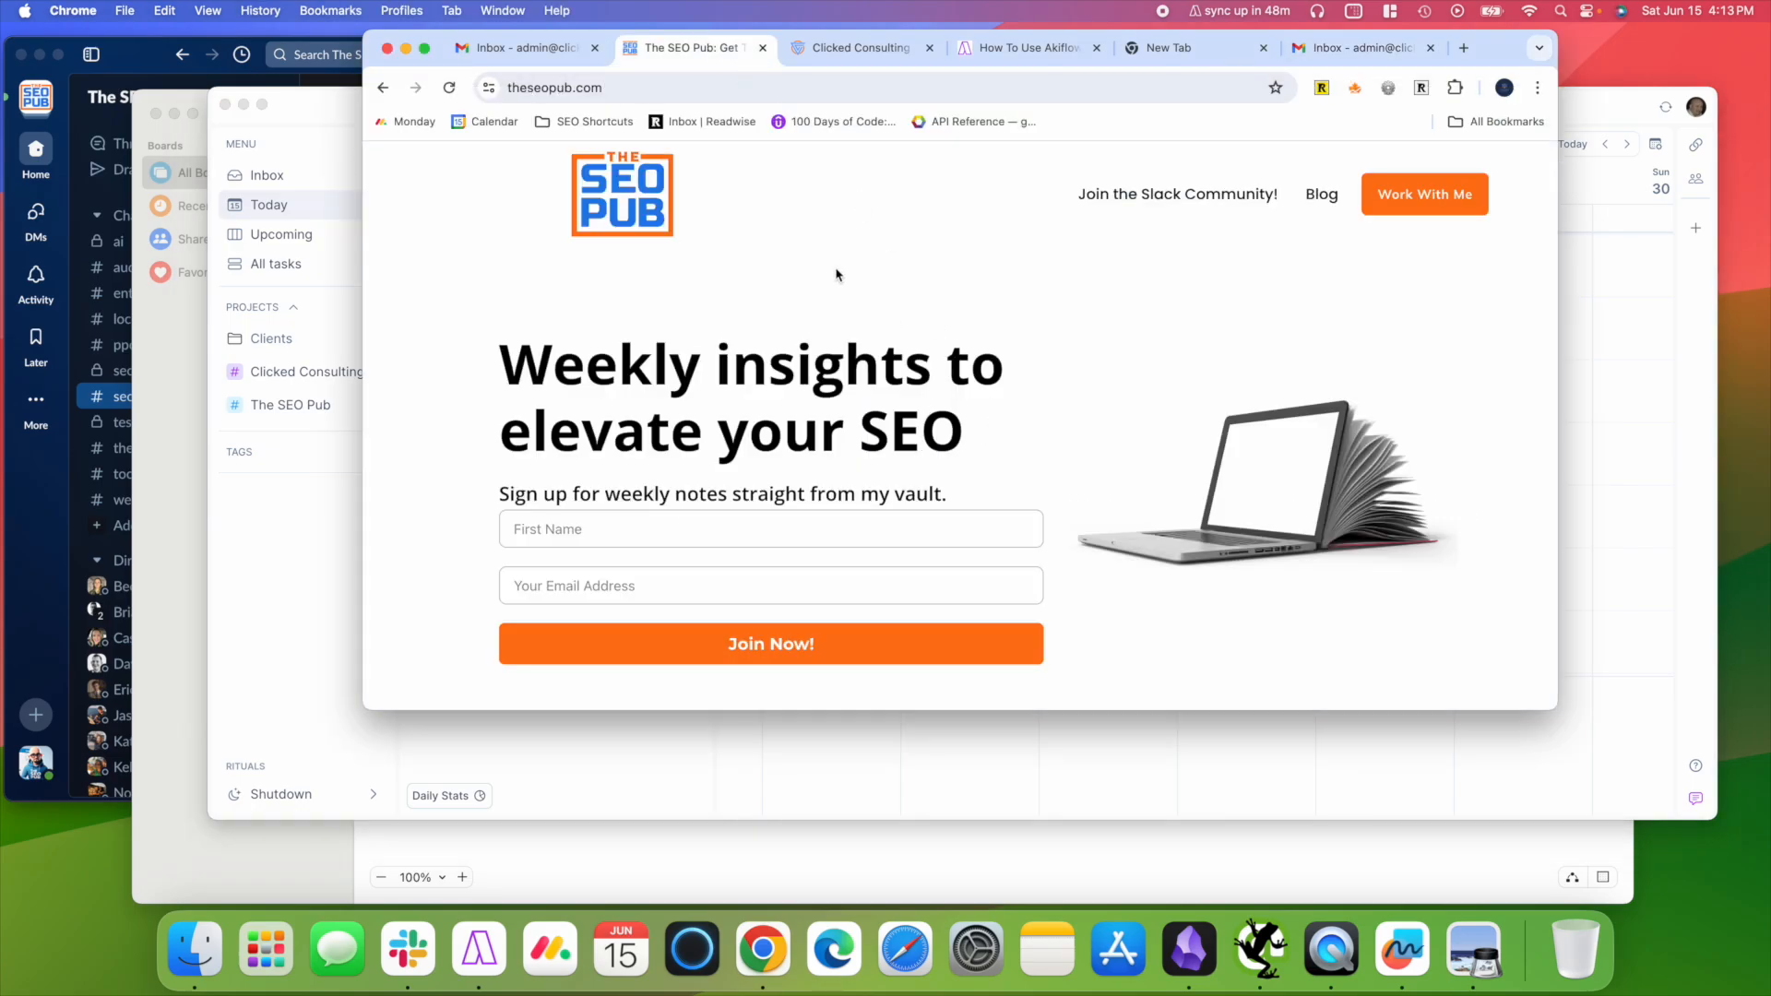